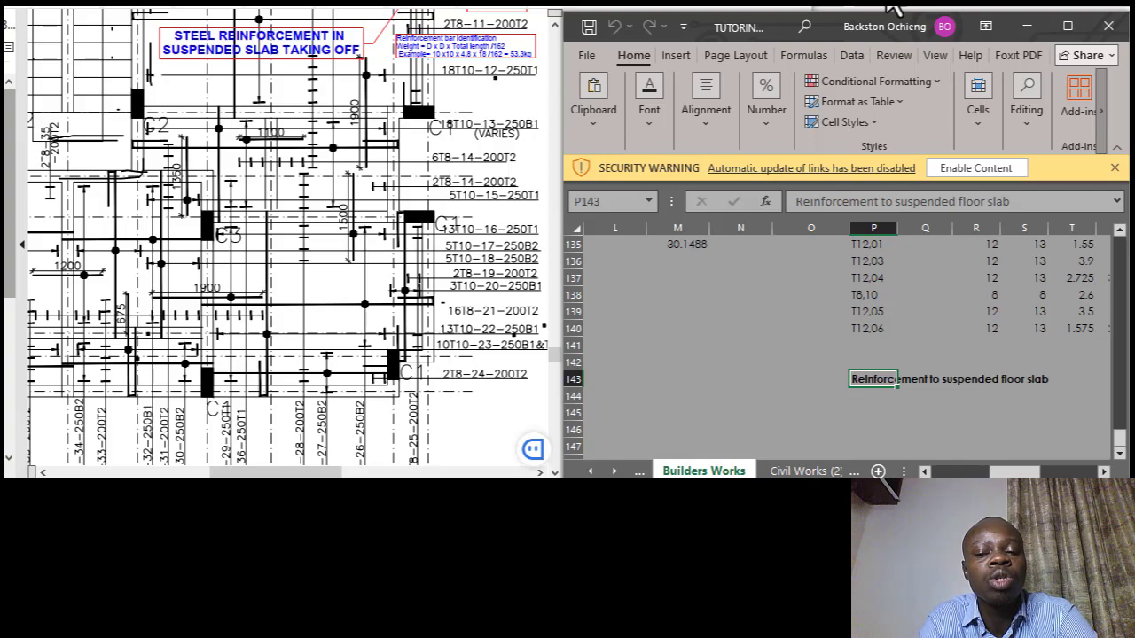
click(872, 350)
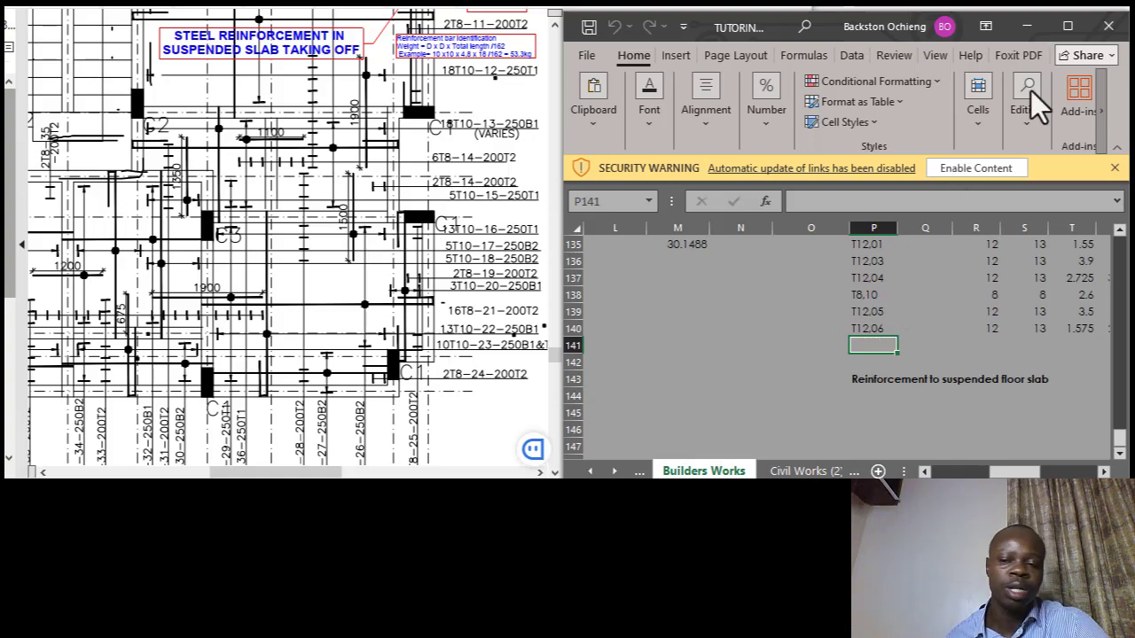
click(873, 328)
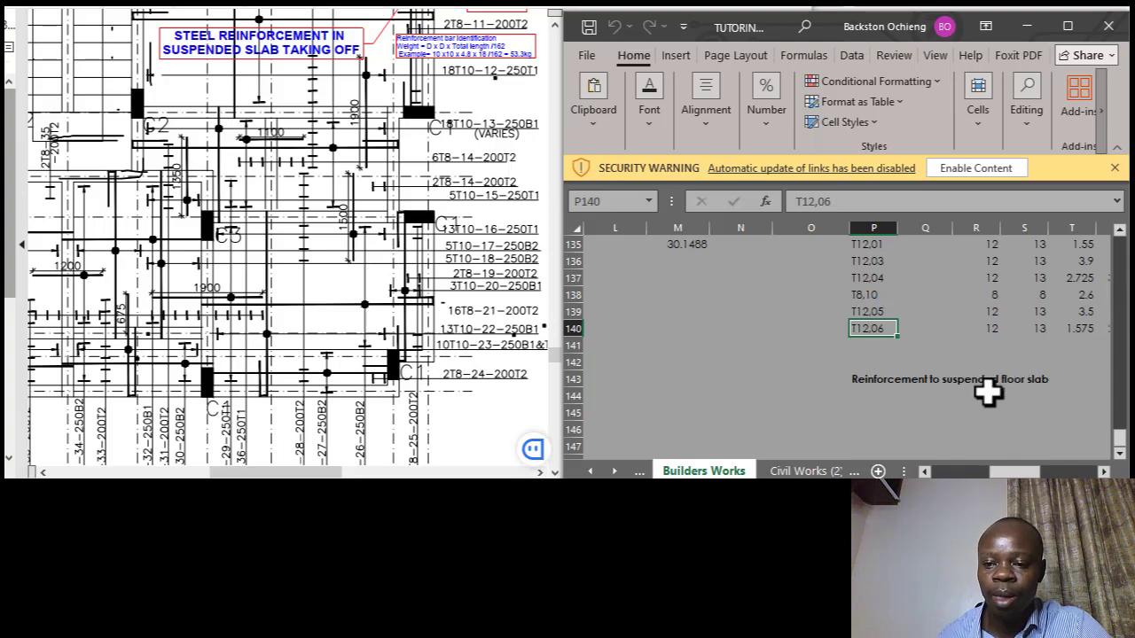
click(878, 380)
click(865, 395)
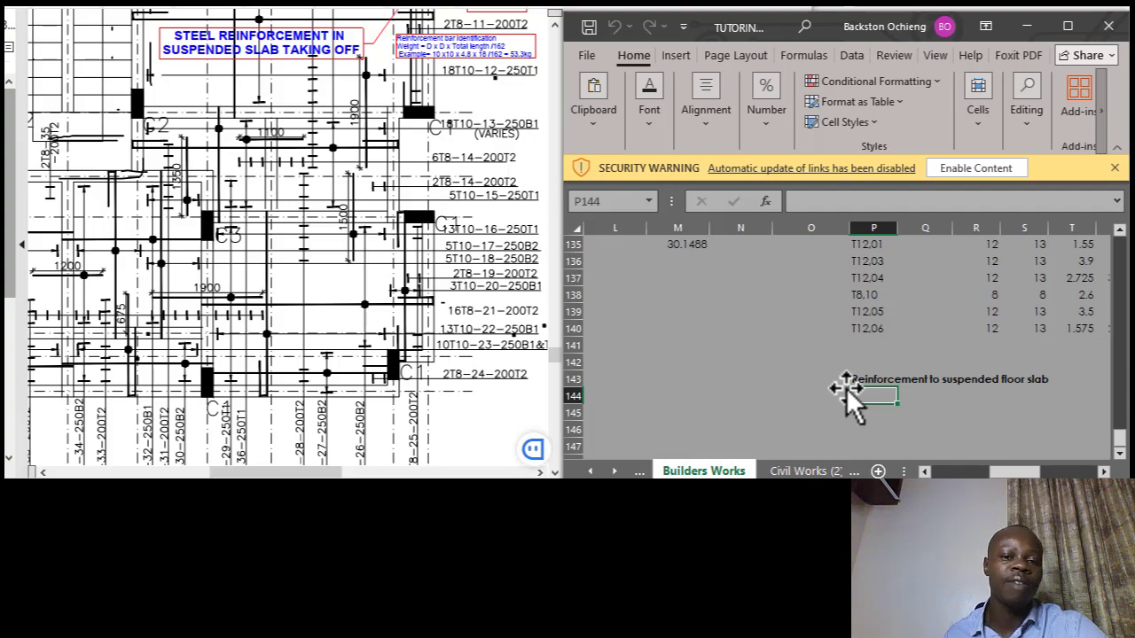
click(856, 358)
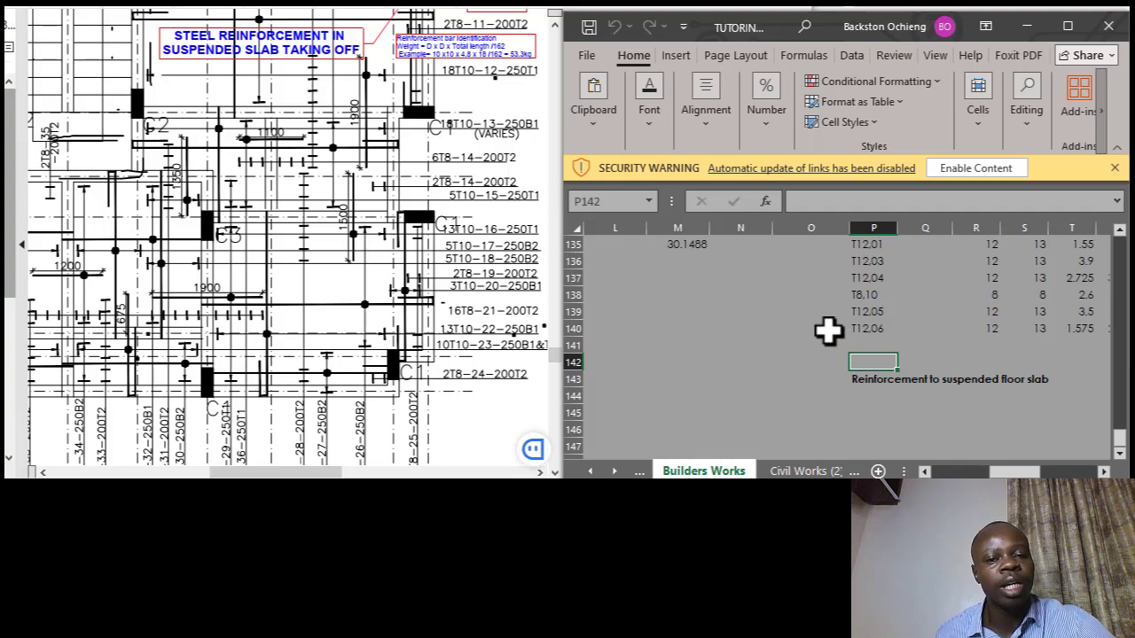
click(869, 345)
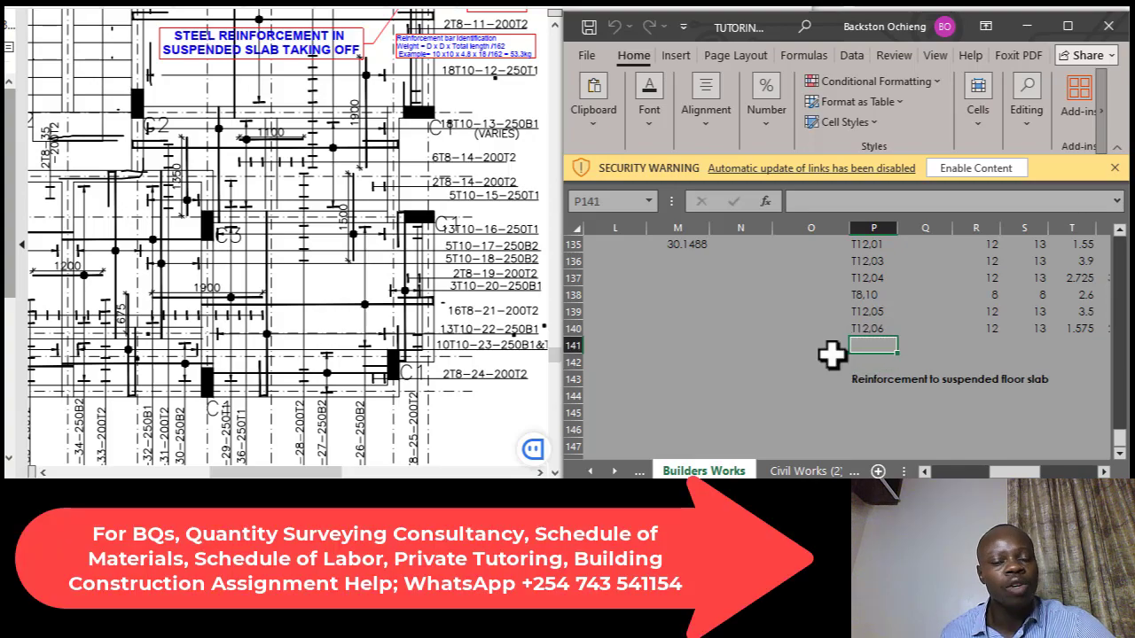
click(873, 394)
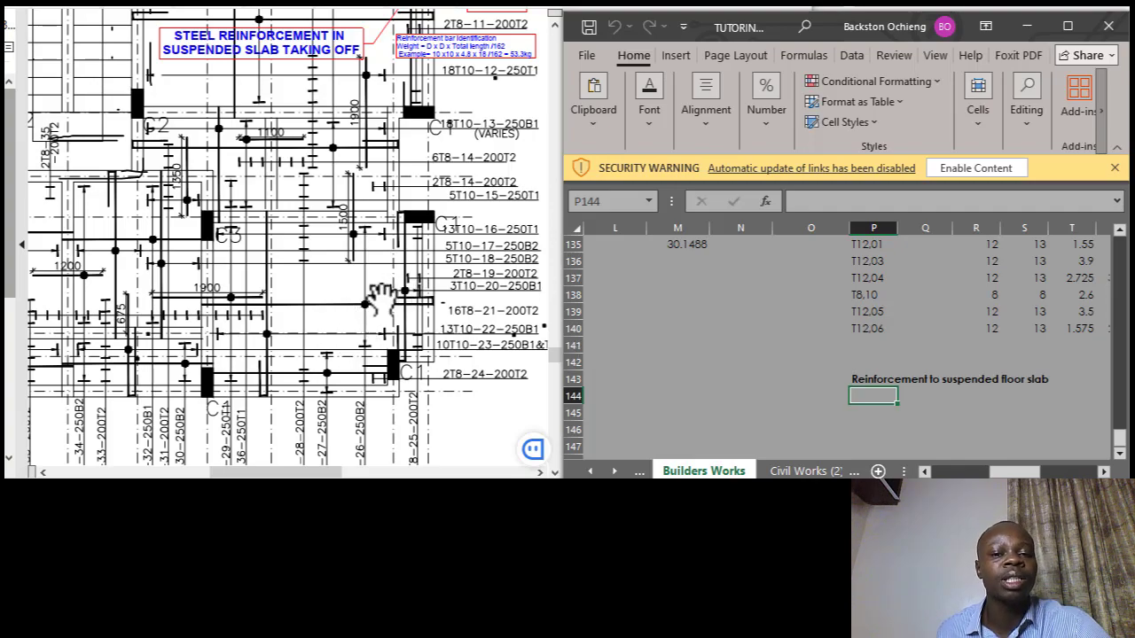
Enter the bar mark T8.01, read from the slab reinforcement drawing, in cell P144 under the suspended floor slab heading.
scroll(381, 276, up, 1)
scroll(385, 281, up, 1)
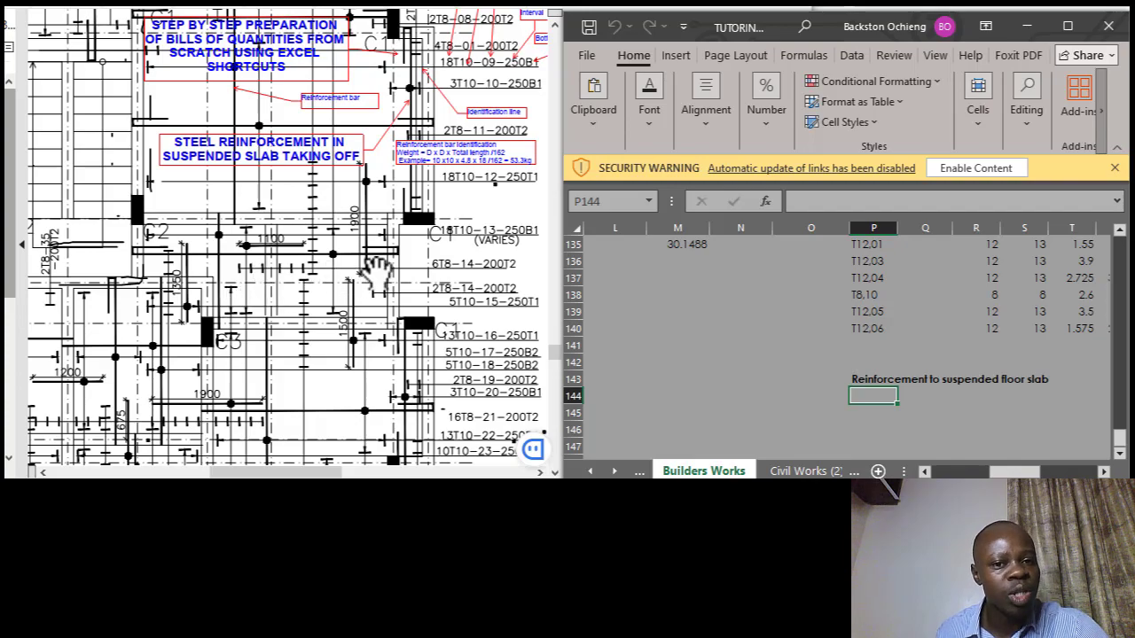
scroll(377, 270, up, 1)
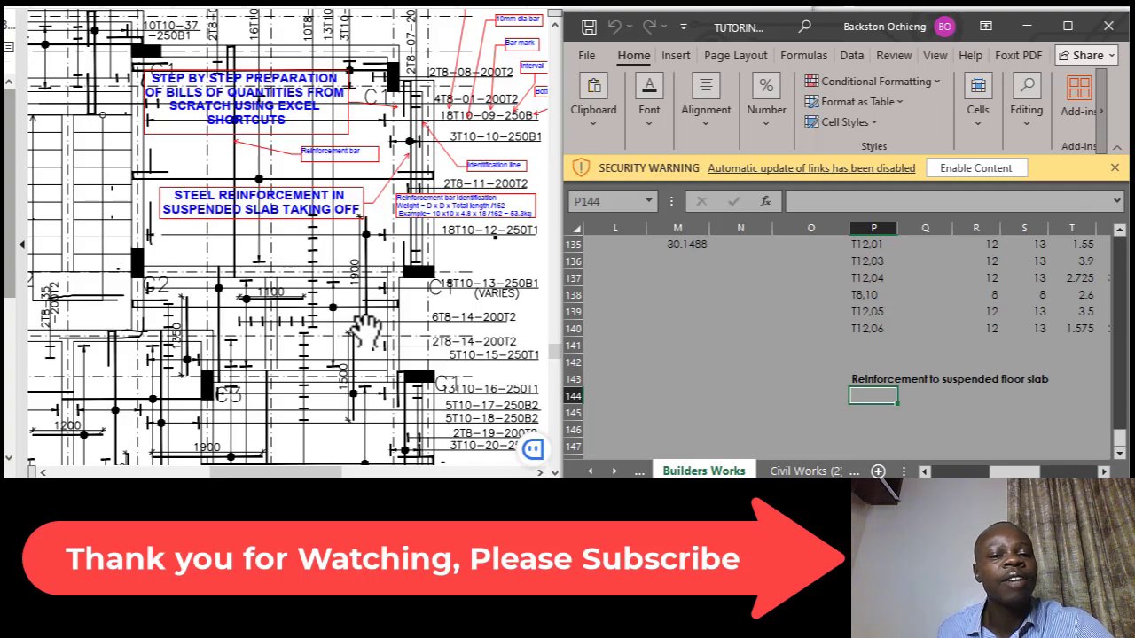
drag(294, 473, 323, 476)
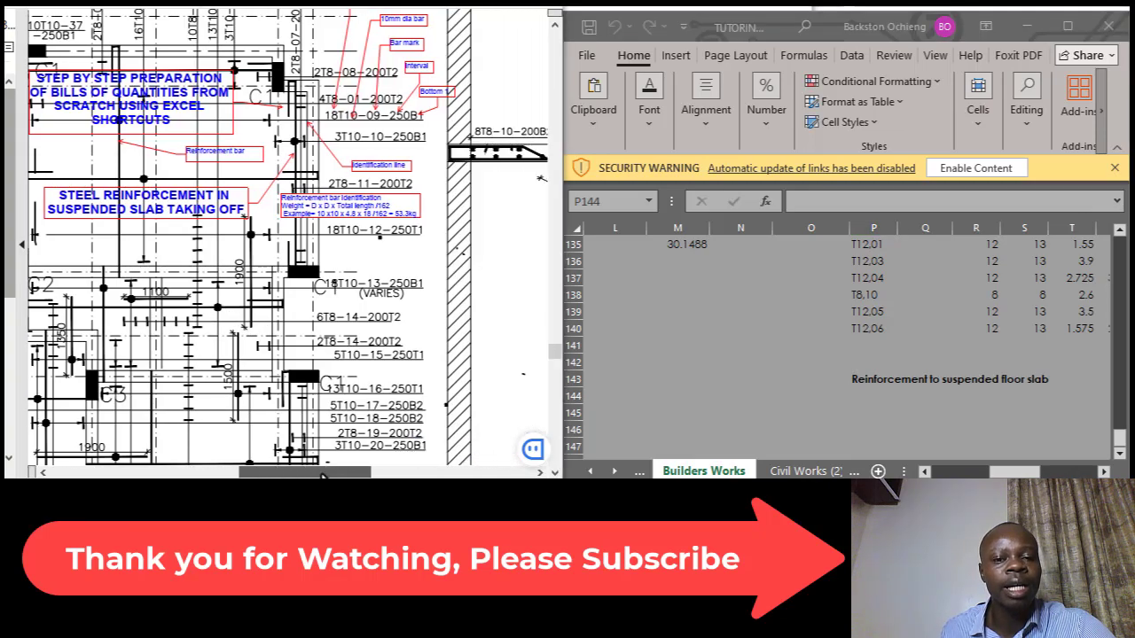
scroll(315, 220, up, 3)
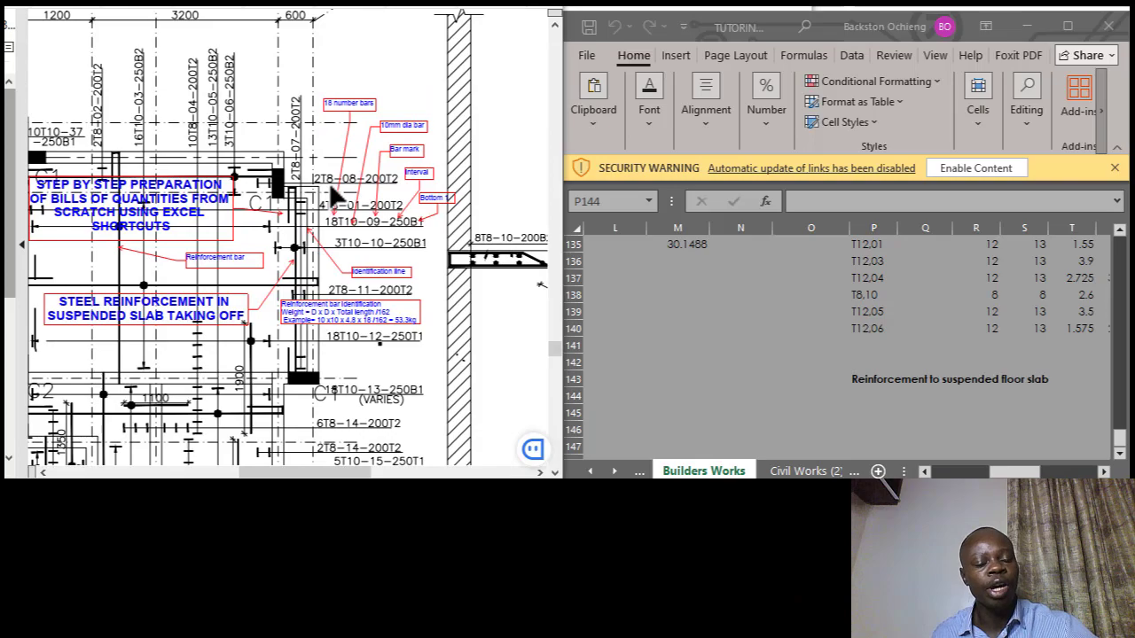
scroll(333, 189, up, 3)
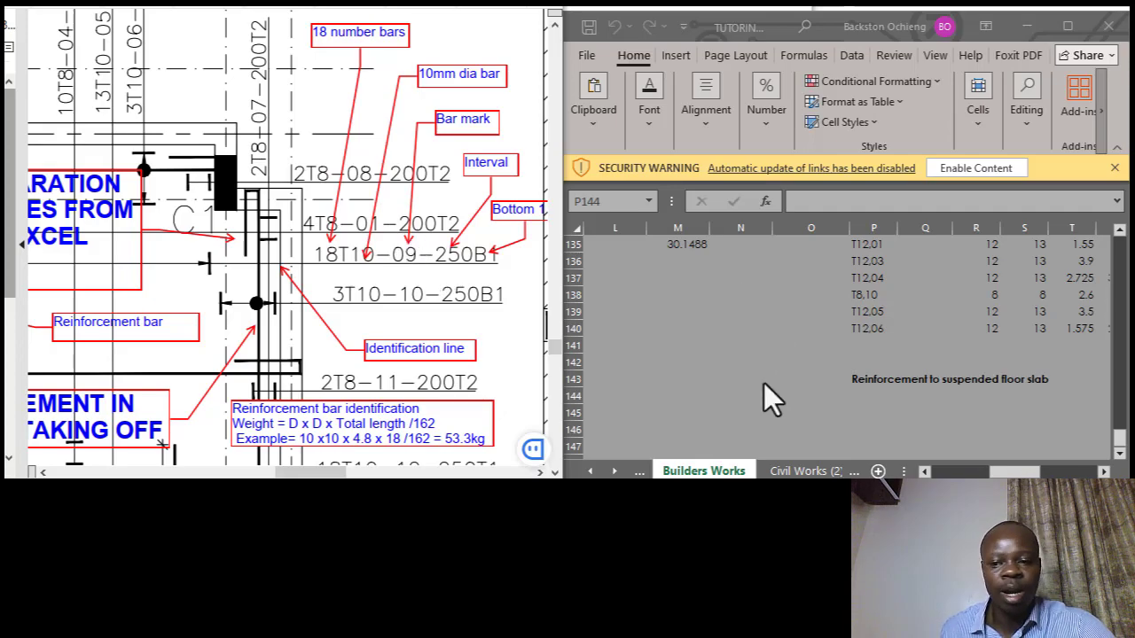
click(864, 399)
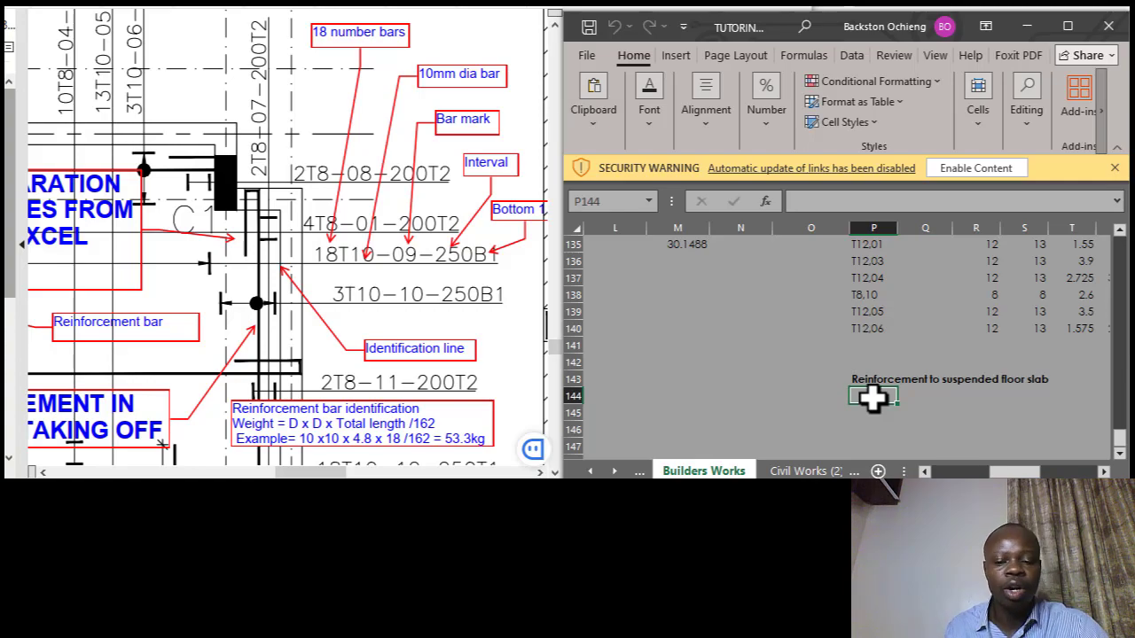
text(T8.01)
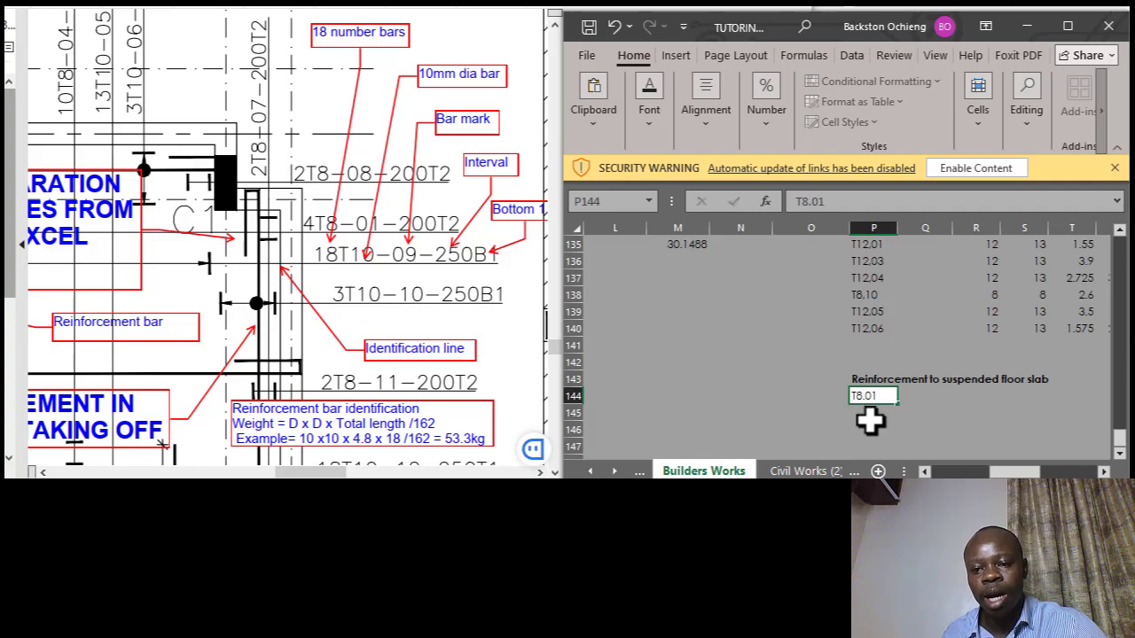
key(Return)
click(873, 396)
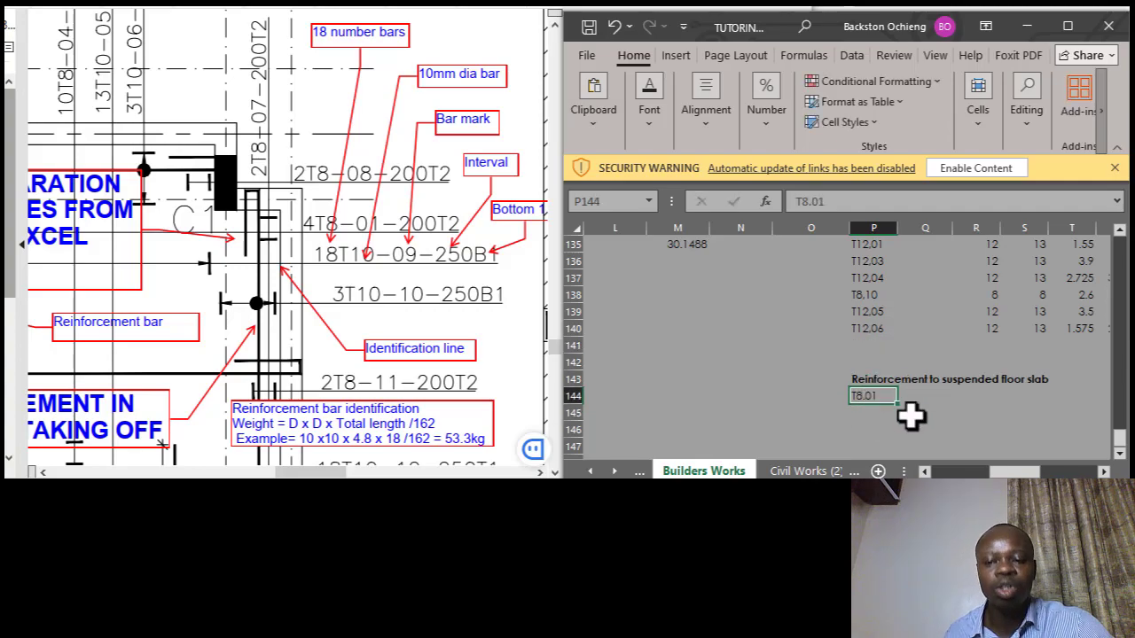
click(864, 413)
click(882, 396)
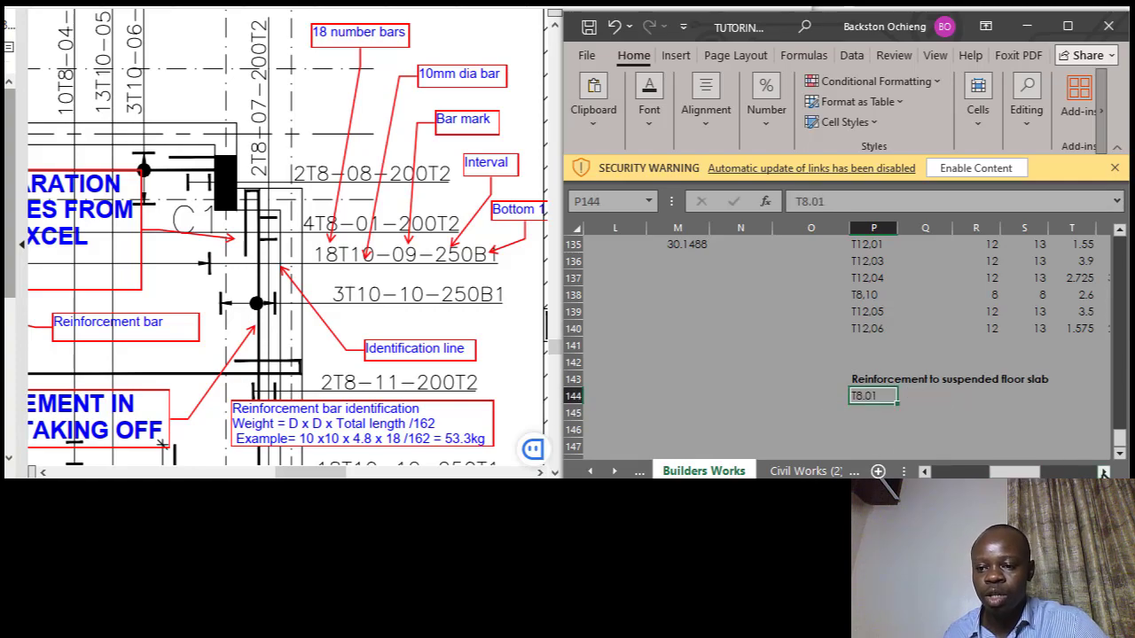
Set the diameter of bar T8.01 to 8 in cell R144, following the column layout of the staircase reinforcement table.
click(1104, 473)
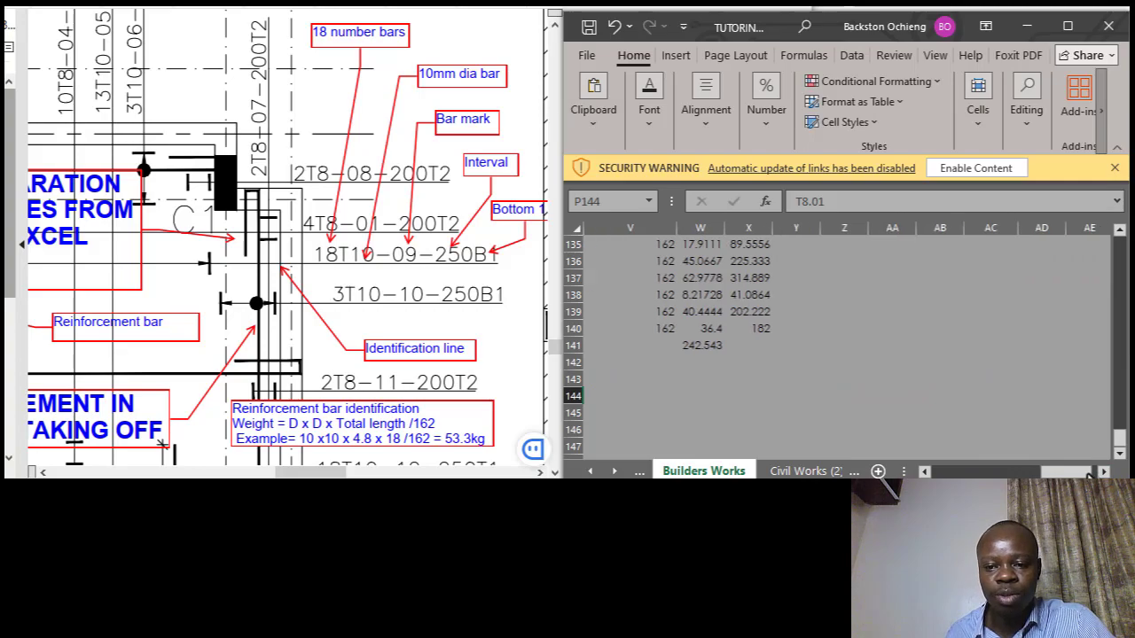
click(924, 472)
click(925, 473)
click(924, 472)
click(926, 473)
click(925, 473)
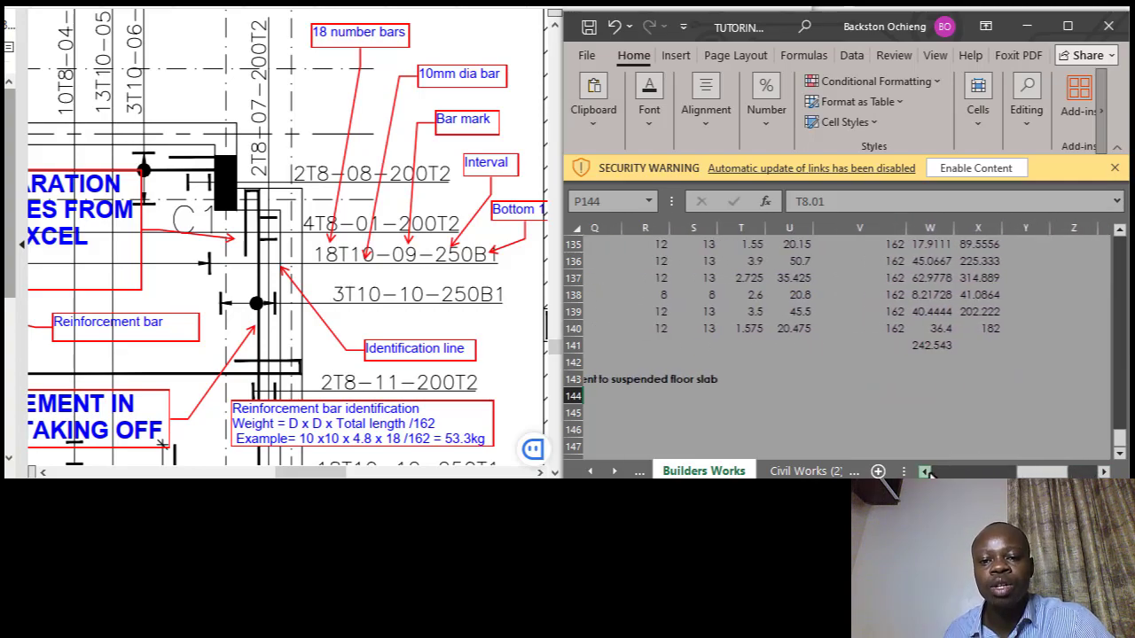
click(924, 472)
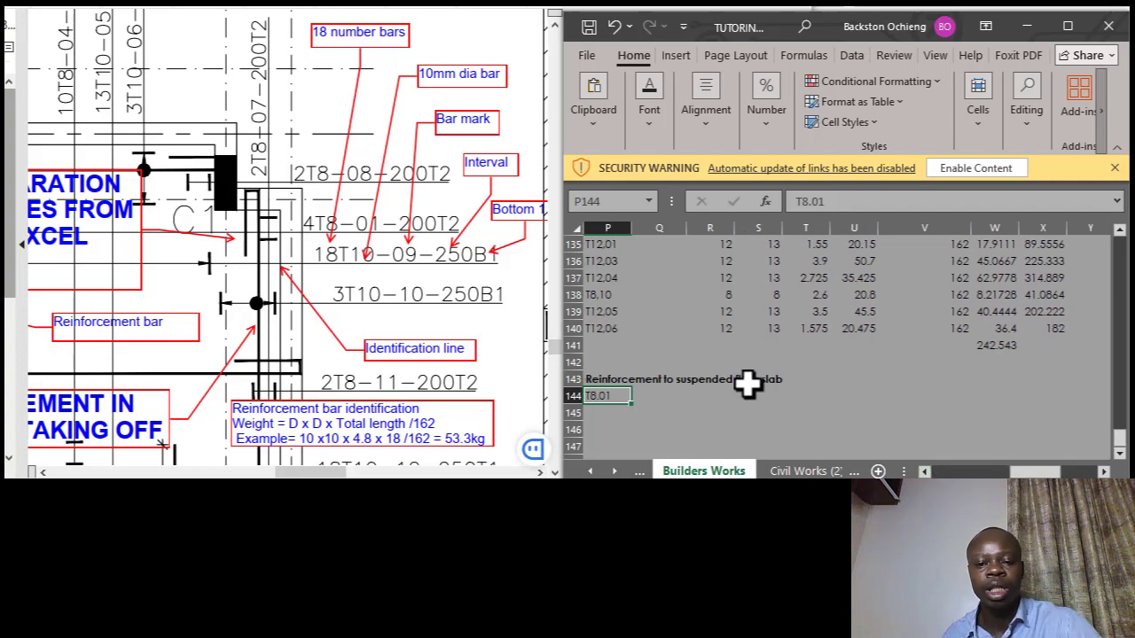
click(722, 395)
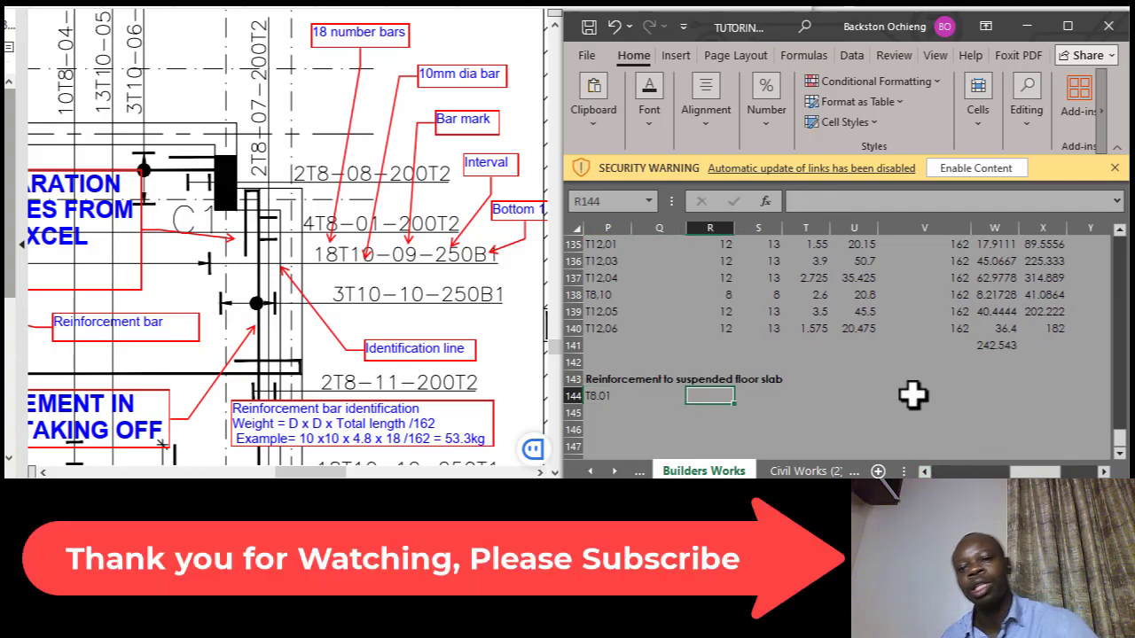
scroll(801, 375, up, 1)
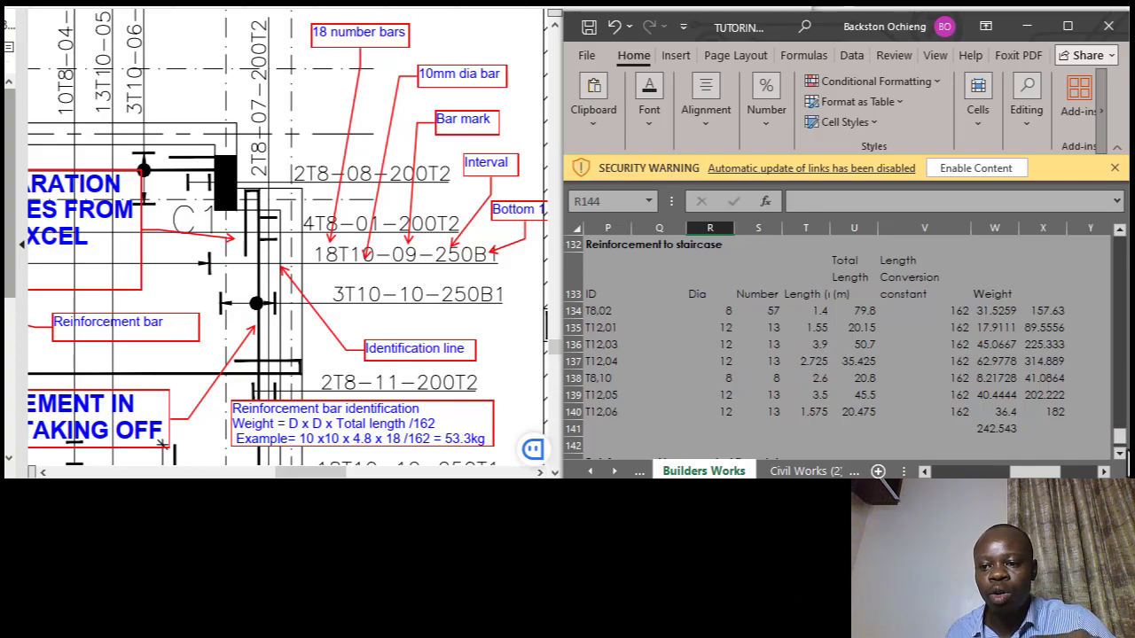
click(1119, 453)
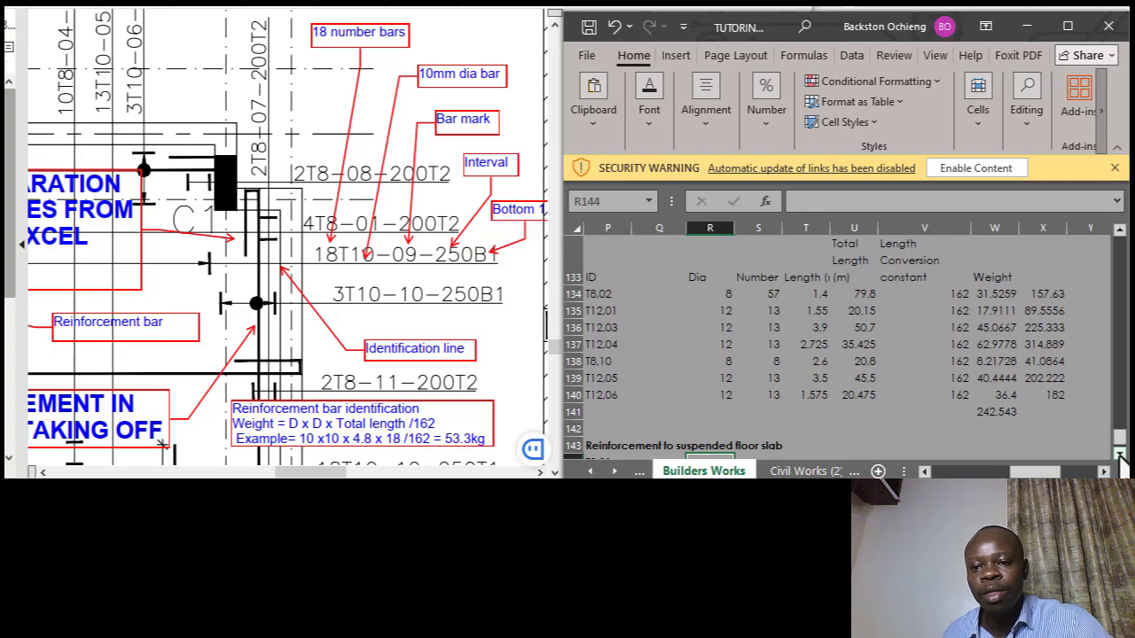
click(1120, 453)
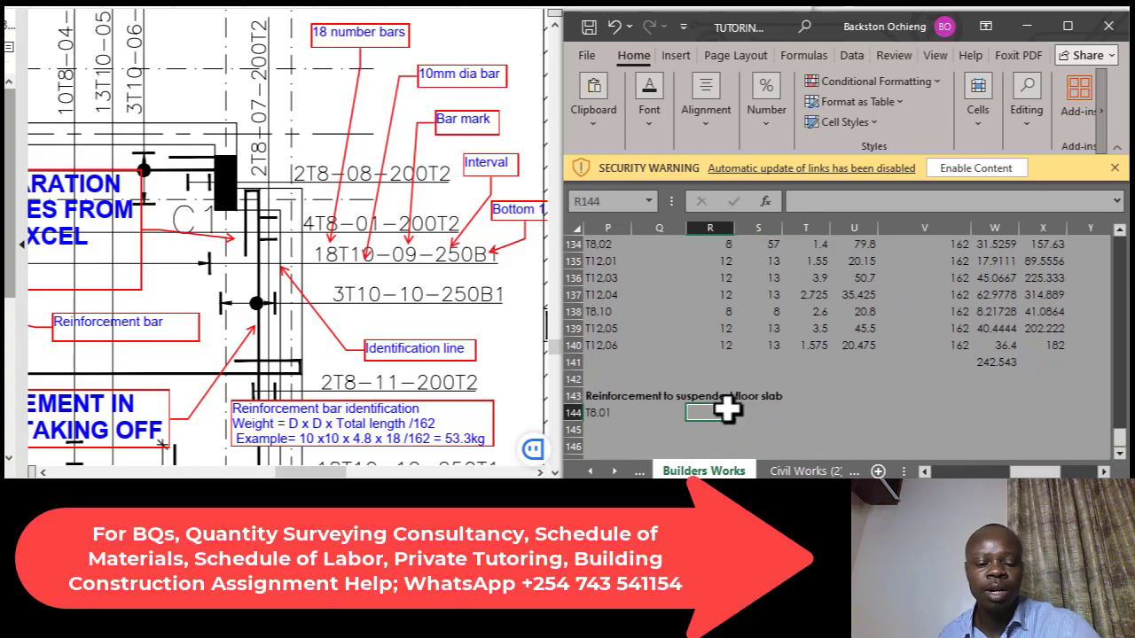
text(8)
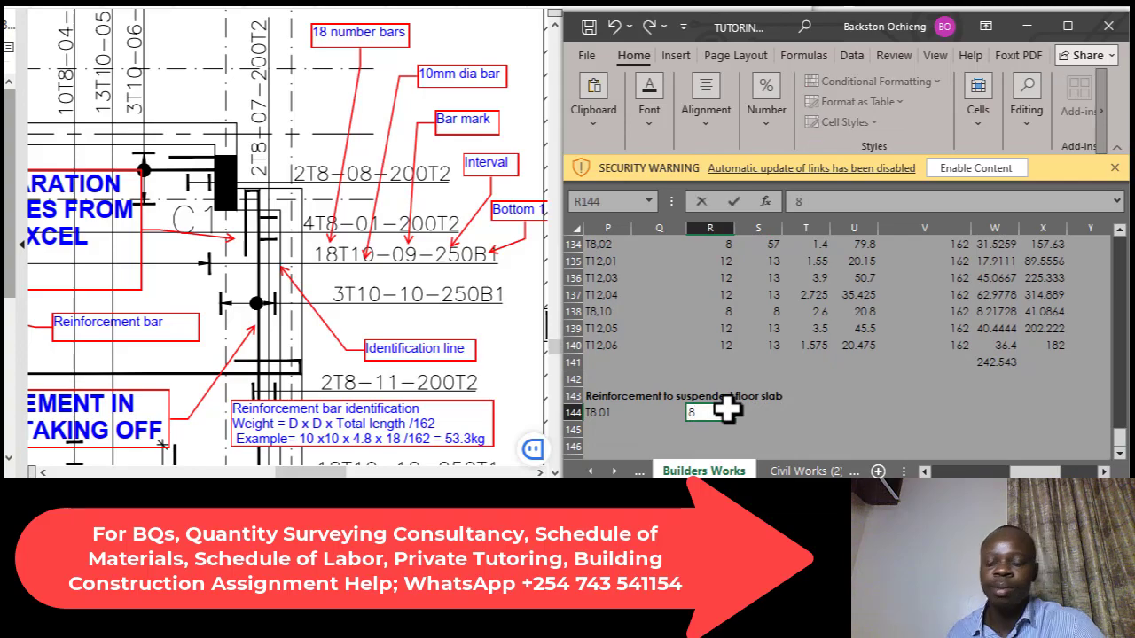
key(Tab)
Set the number of T8.01 bars to 4 in cell S144 and select the length cell T144.
scroll(777, 393, up, 1)
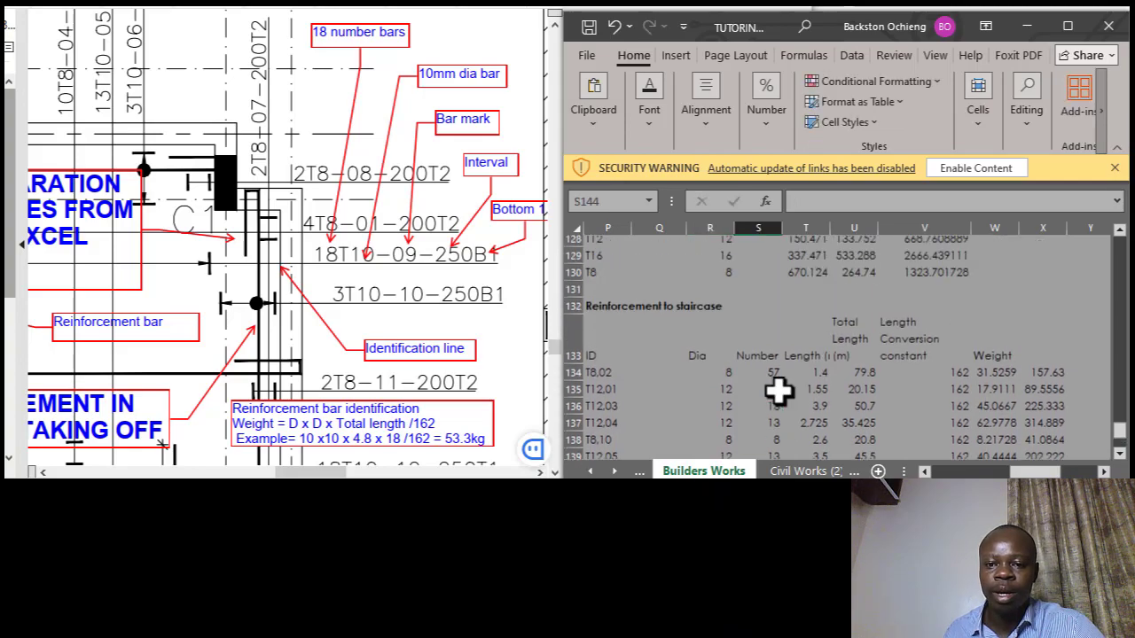
scroll(816, 435, down, 2)
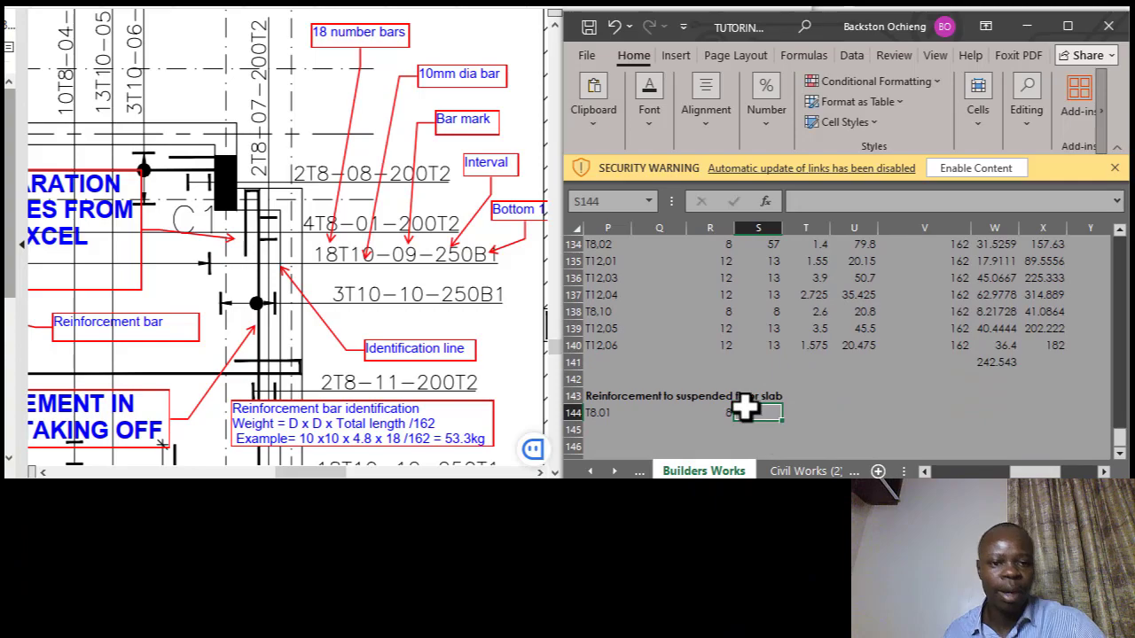
text(4)
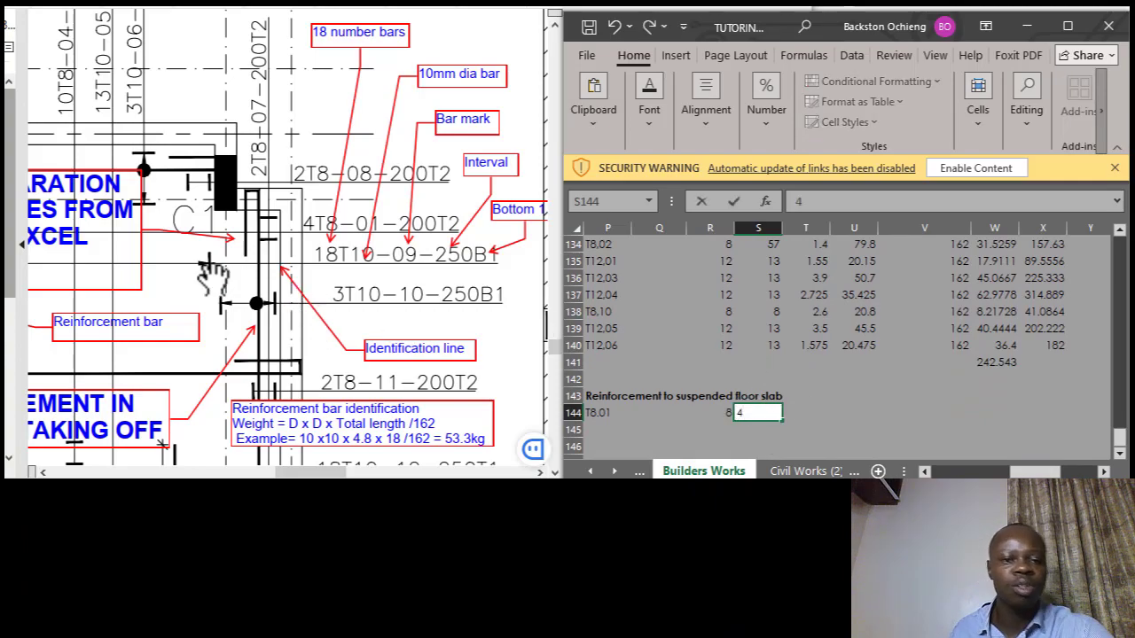
click(805, 412)
scroll(791, 346, up, 2)
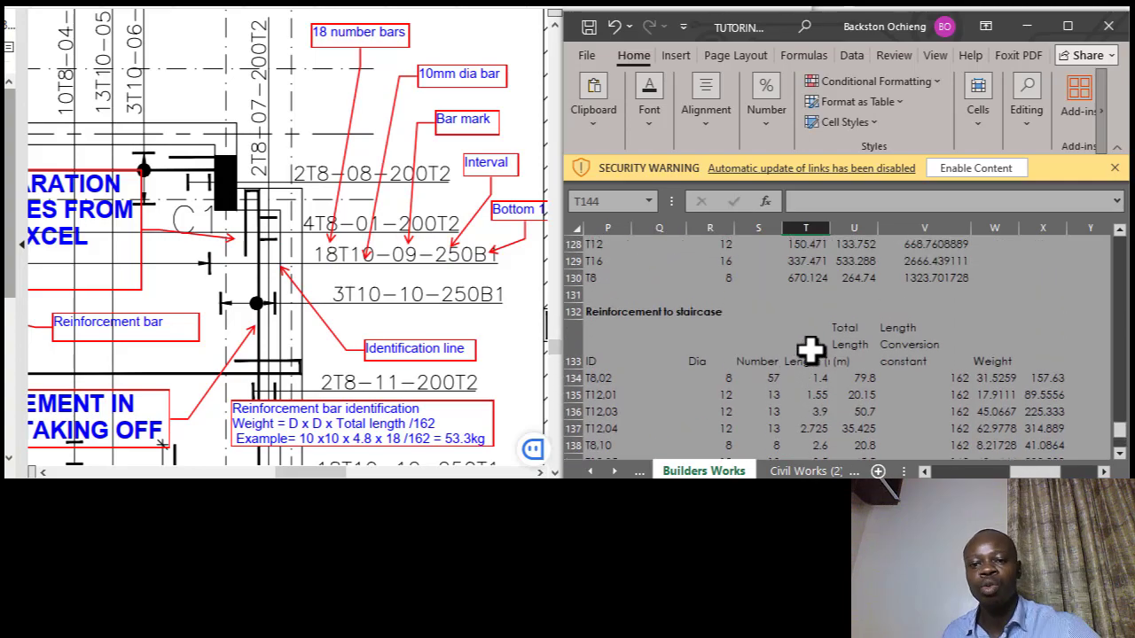
scroll(791, 345, down, 1)
scroll(820, 413, down, 1)
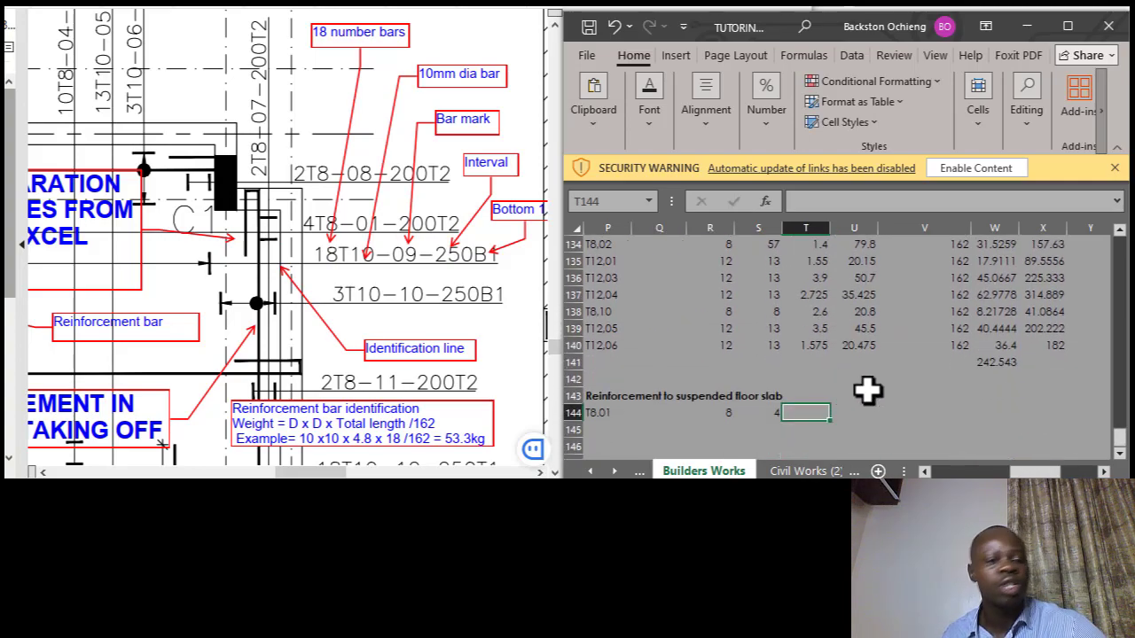
Move the two blue title callouts off the slab reinforcement to the area above the plan, and widen the drawing window.
click(268, 251)
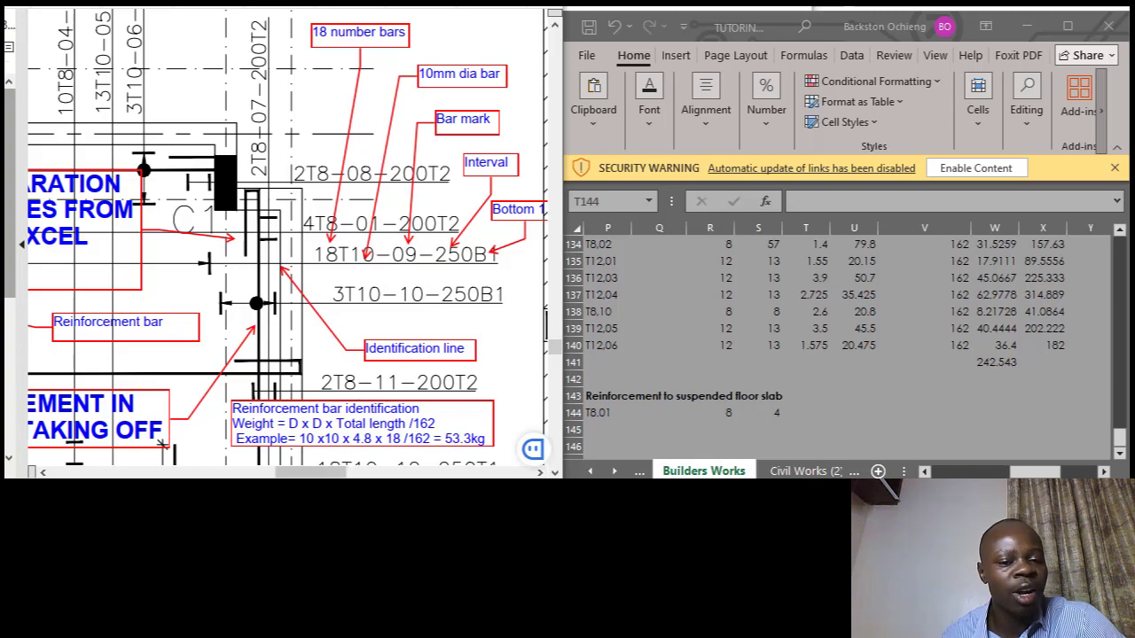
drag(332, 473, 312, 474)
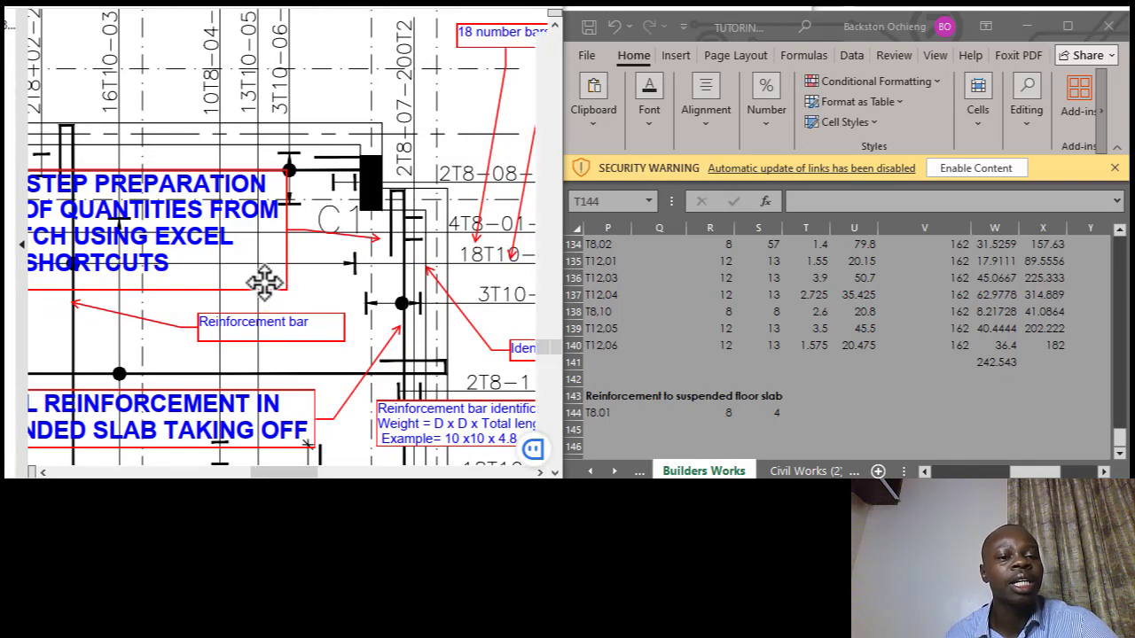
click(264, 282)
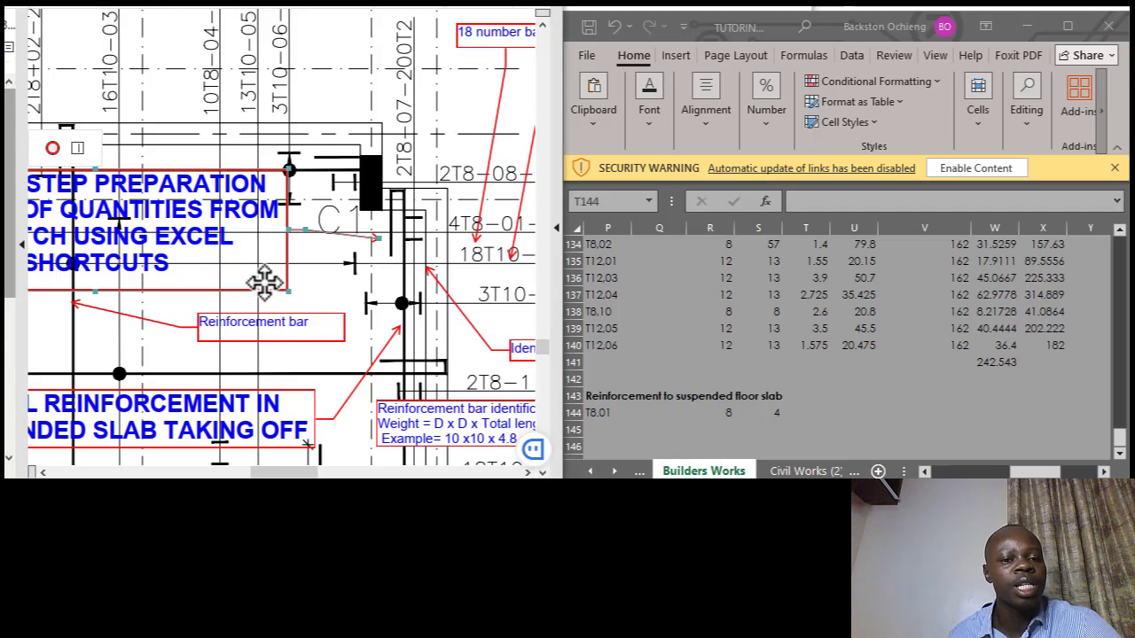
right_click(264, 282)
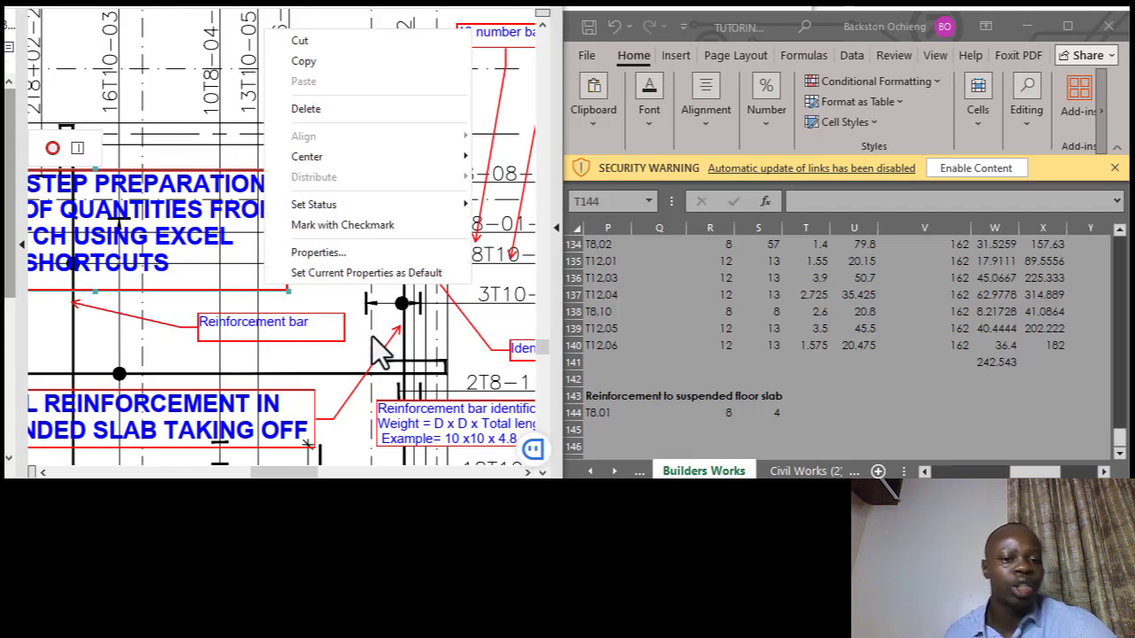
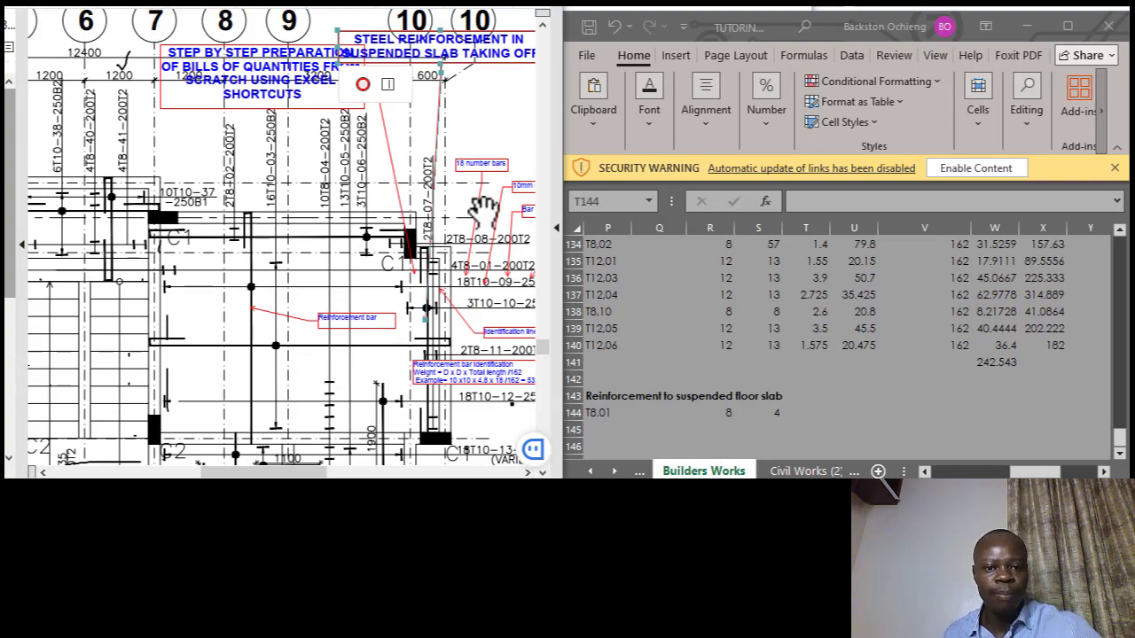
scroll(355, 270, down, 1)
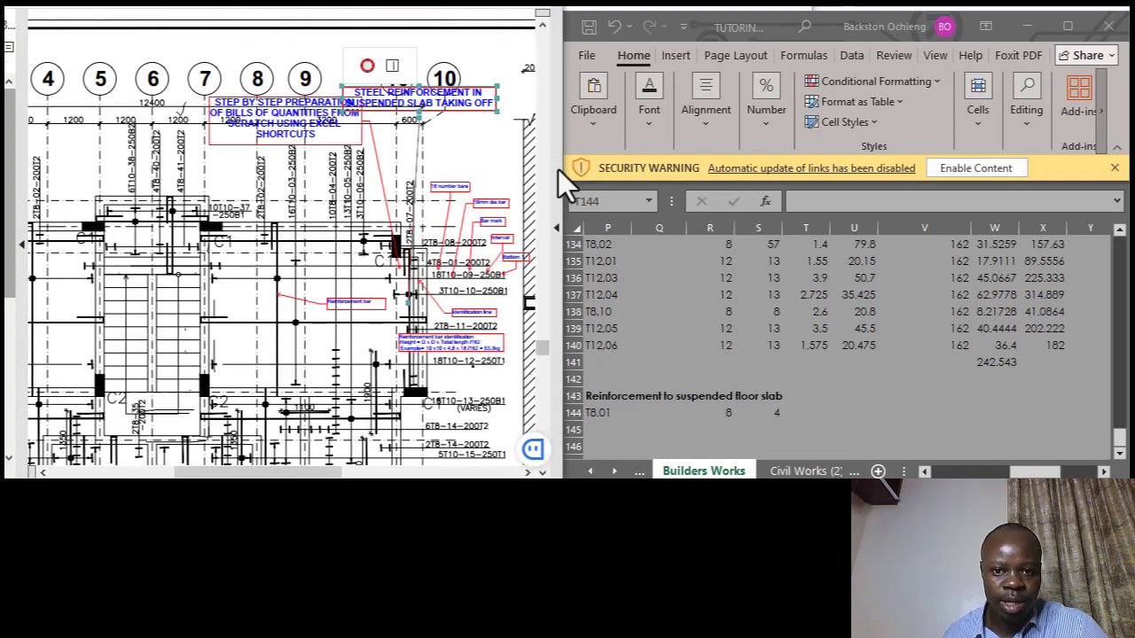
drag(638, 168, 669, 195)
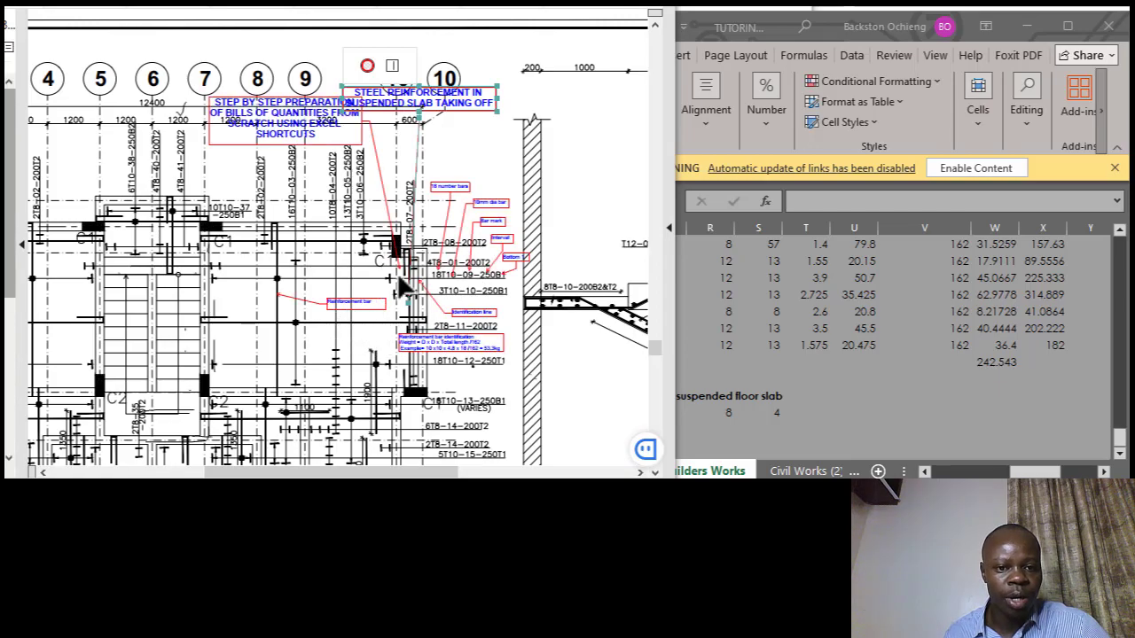
Widen the drawing window and examine the 4T8-01-200T2 bars beside column C1 near gridline 10 on the slab plan.
scroll(390, 296, up, 2)
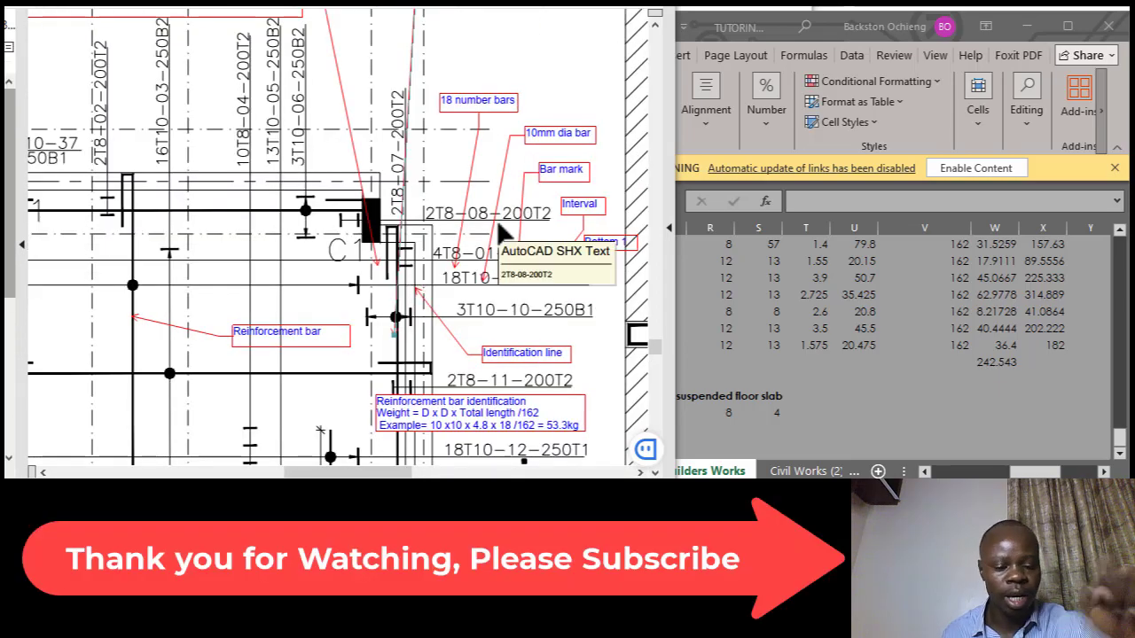
scroll(498, 227, down, 2)
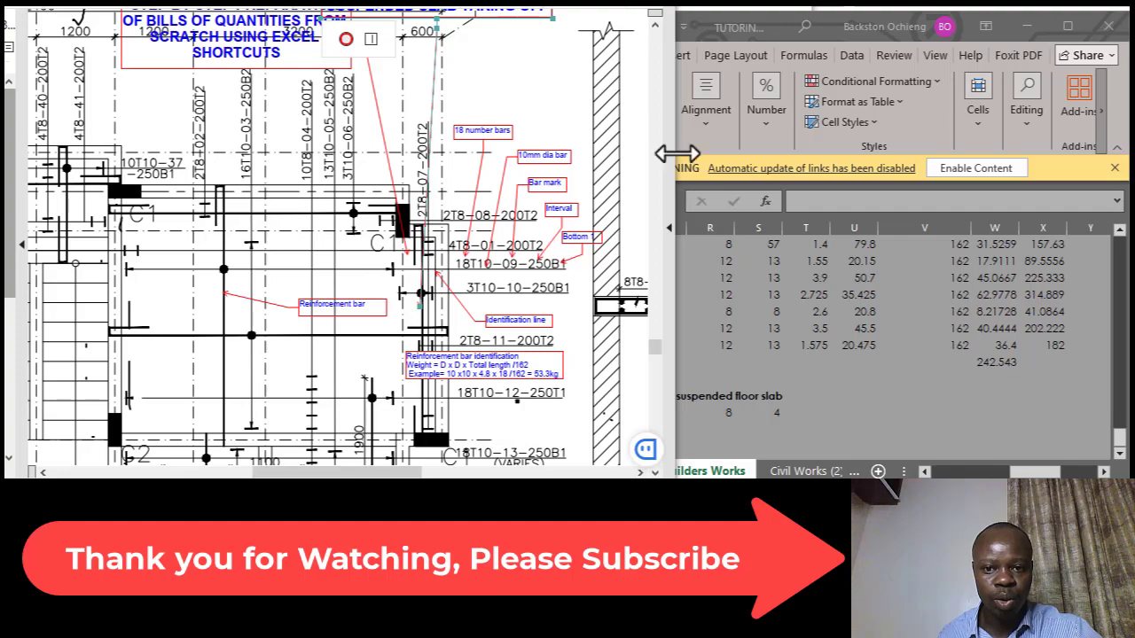
drag(675, 157, 760, 156)
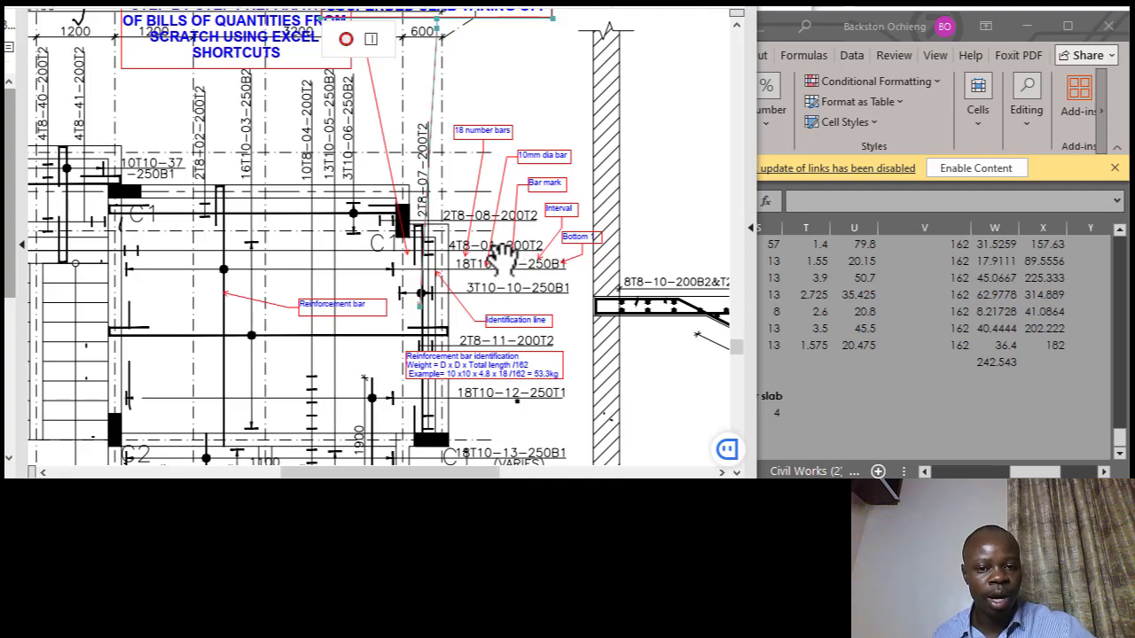
scroll(501, 258, up, 1)
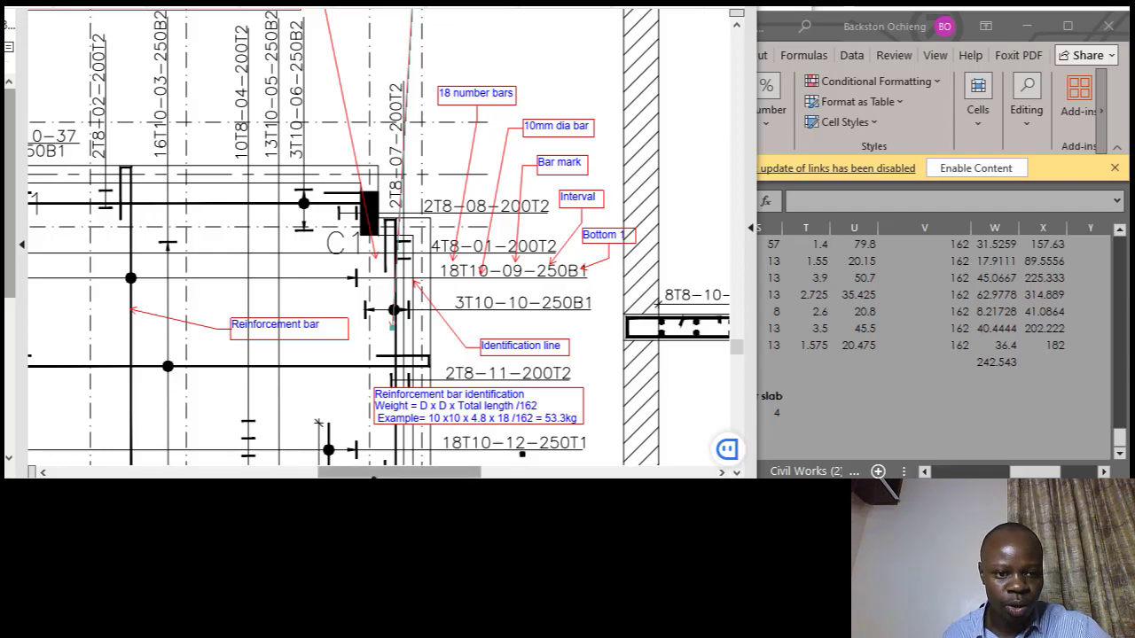
drag(378, 473, 333, 472)
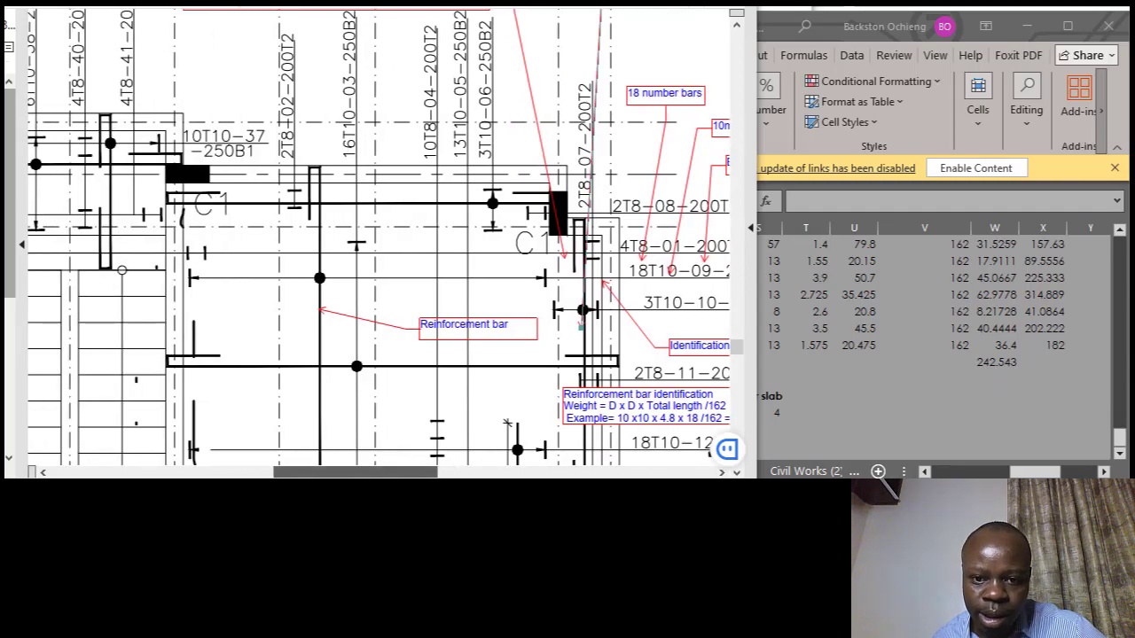
drag(333, 472, 344, 473)
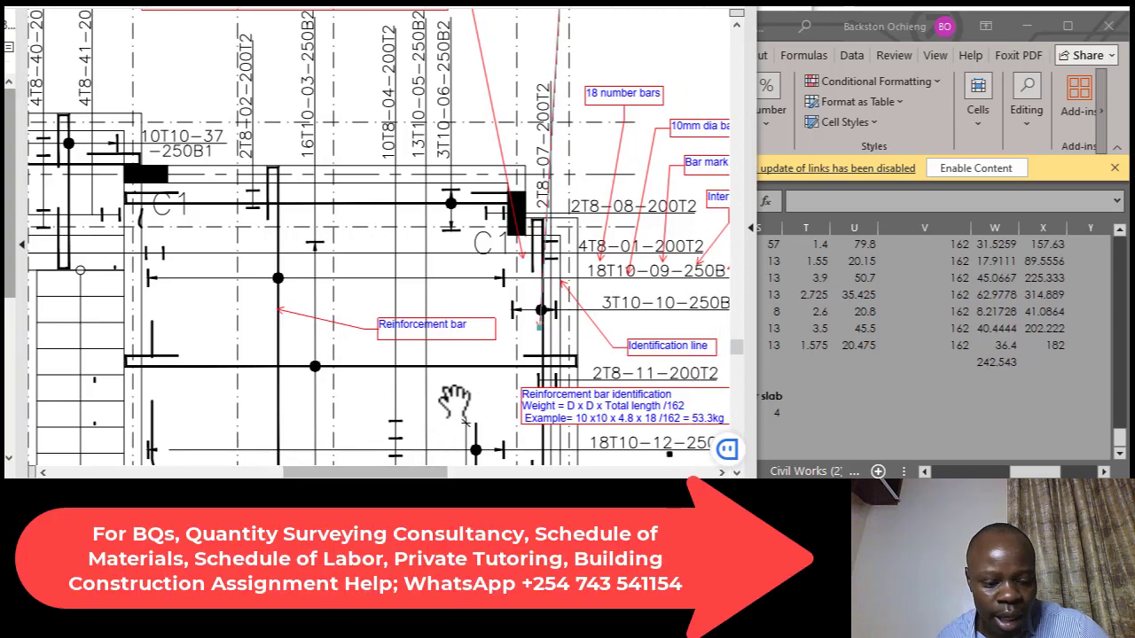
scroll(552, 254, up, 4)
scroll(583, 260, down, 4)
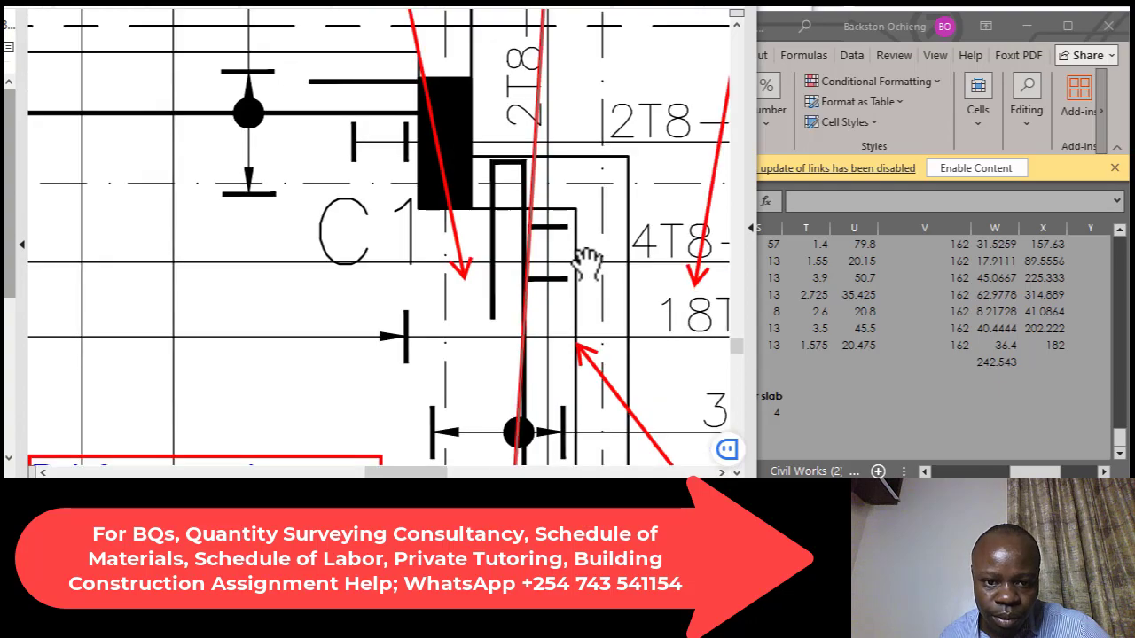
scroll(570, 264, down, 1)
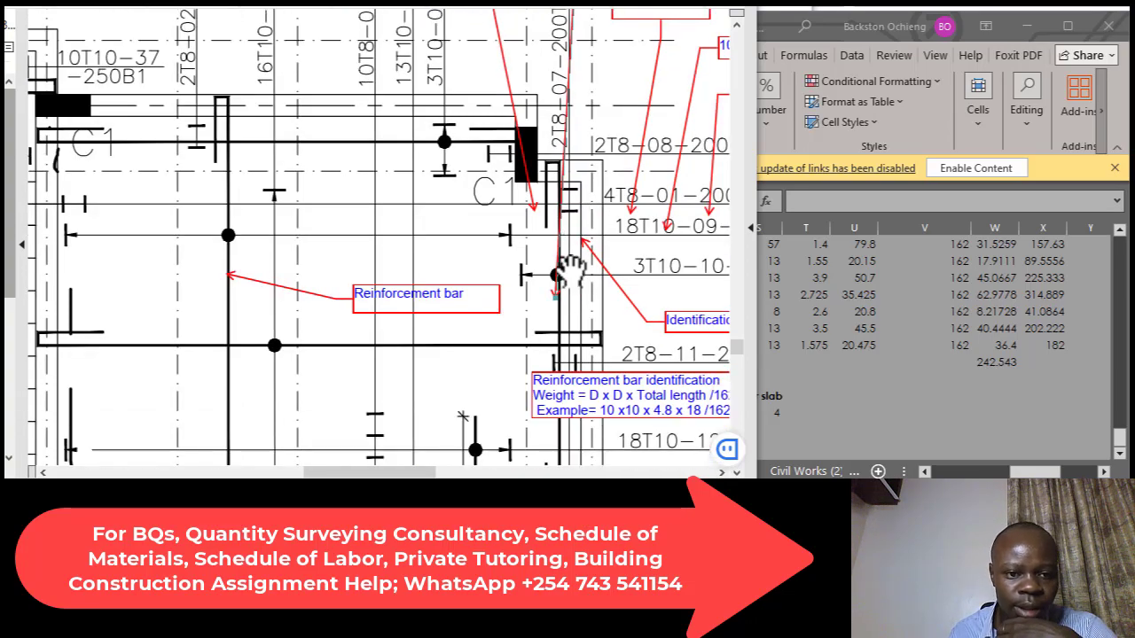
scroll(570, 261, down, 1)
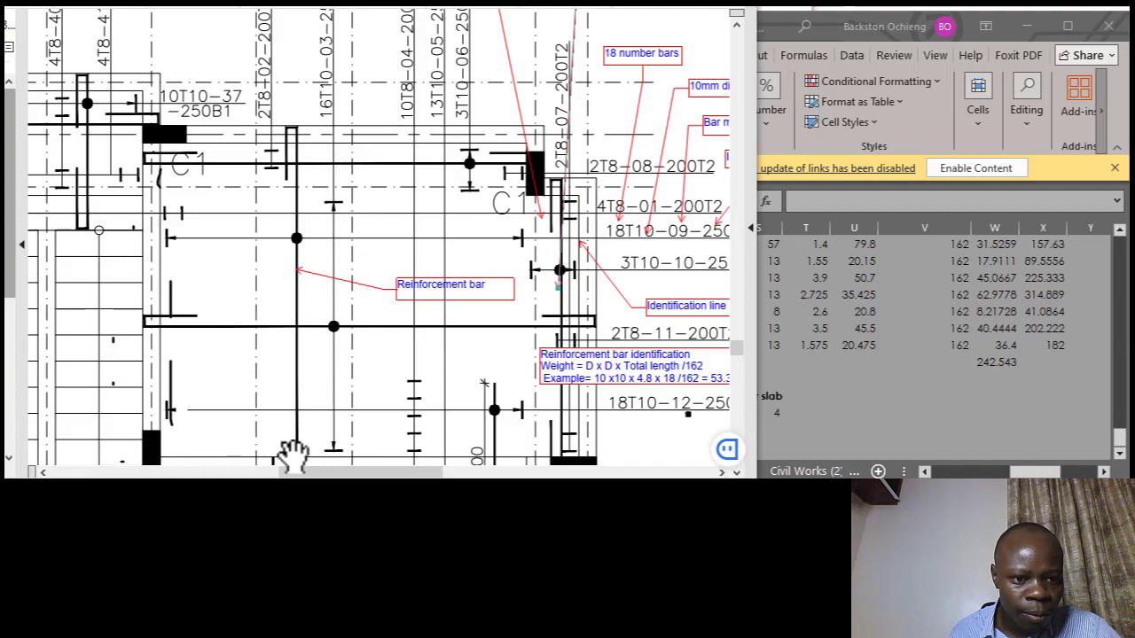
Compare the bar layout near gridlines 1 to 5 with the matching slab panel between gridlines 7 and 10.
drag(356, 472, 316, 475)
scroll(381, 182, down, 1)
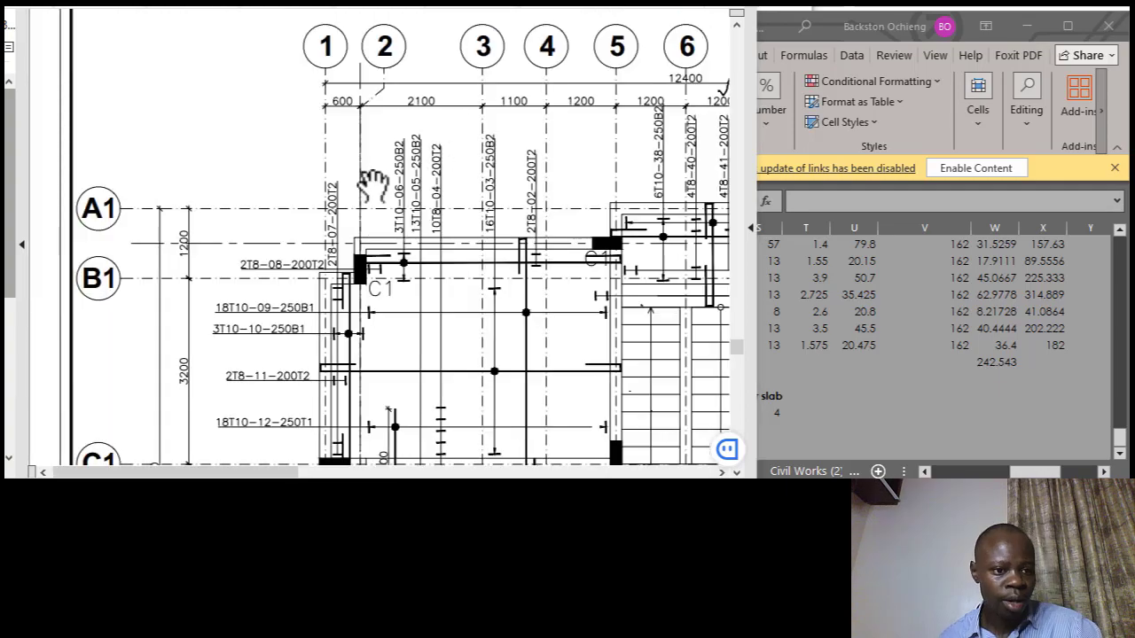
drag(263, 473, 455, 475)
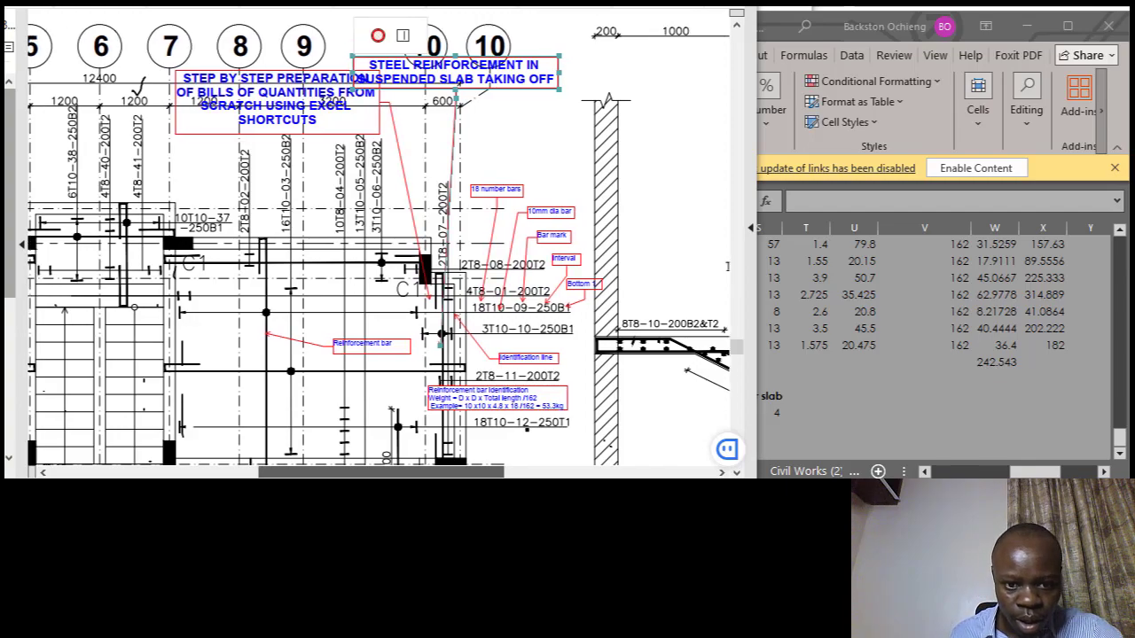
scroll(426, 293, up, 2)
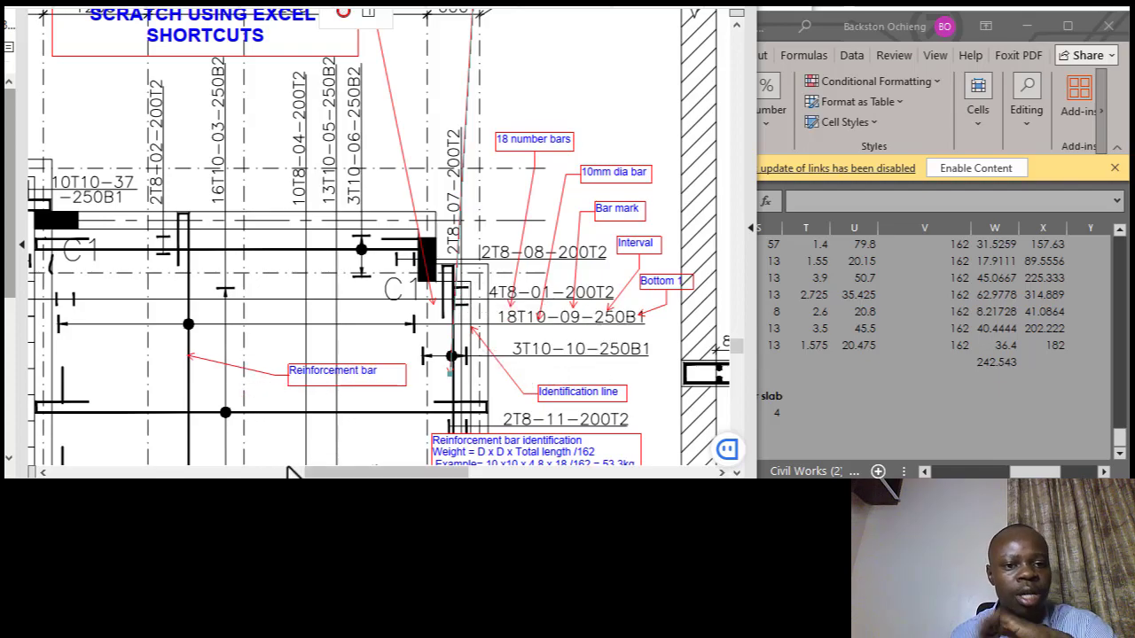
scroll(298, 472, left, 3)
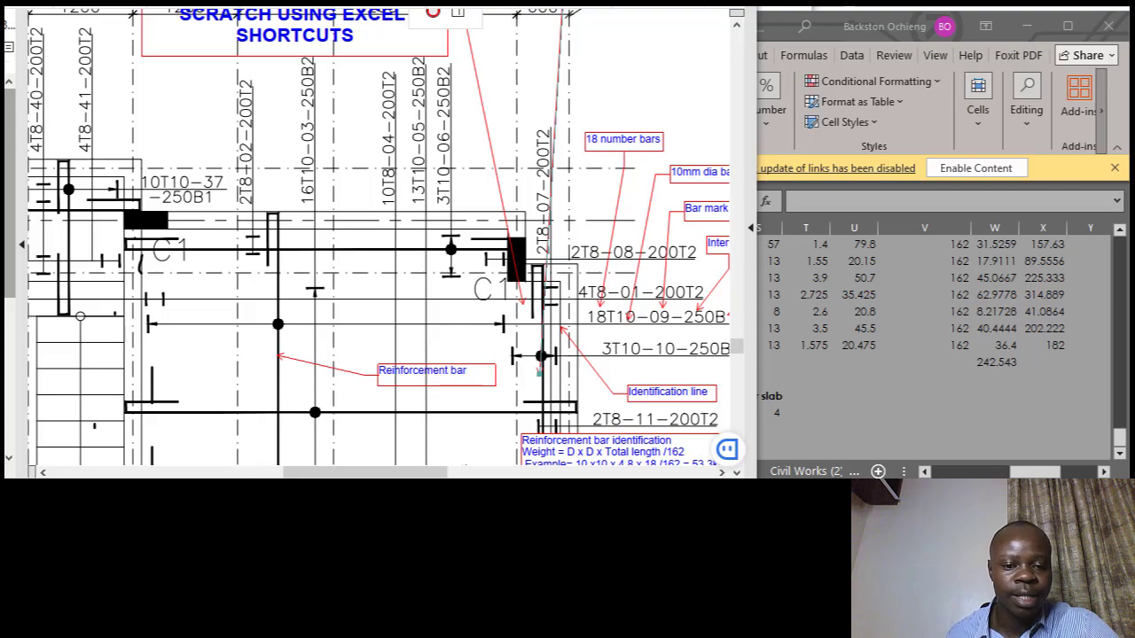
drag(387, 474, 372, 476)
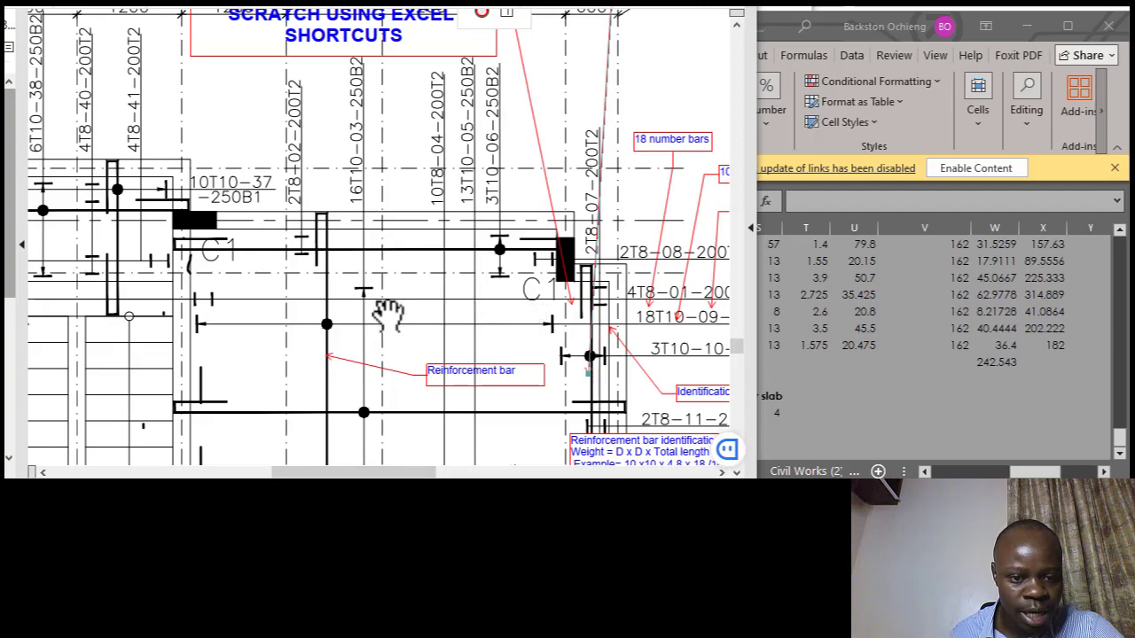
drag(341, 476, 325, 477)
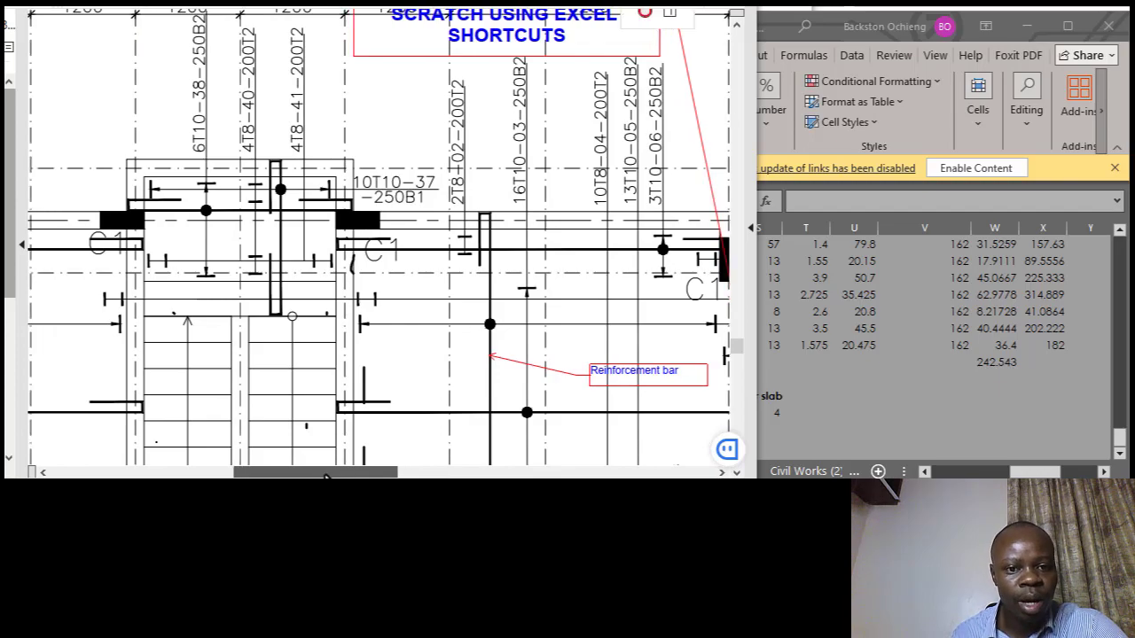
drag(325, 477, 337, 477)
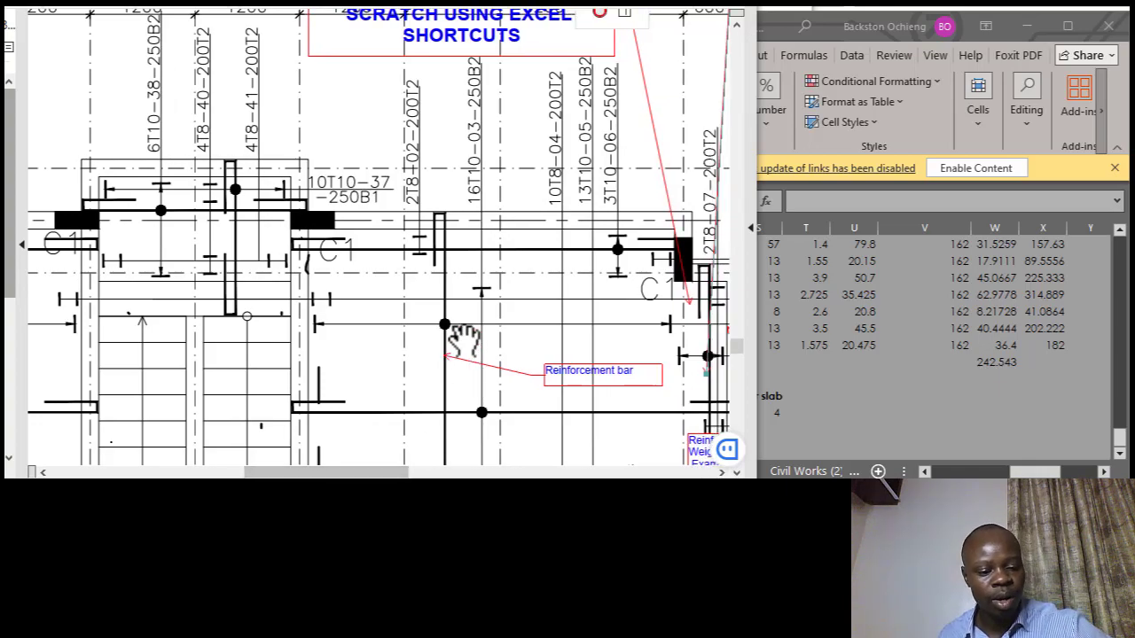
Widen the drawing window further and examine the whole slab plan from gridline 1 to 10 with its grid dimensions.
scroll(462, 321, down, 2)
scroll(452, 457, down, 1)
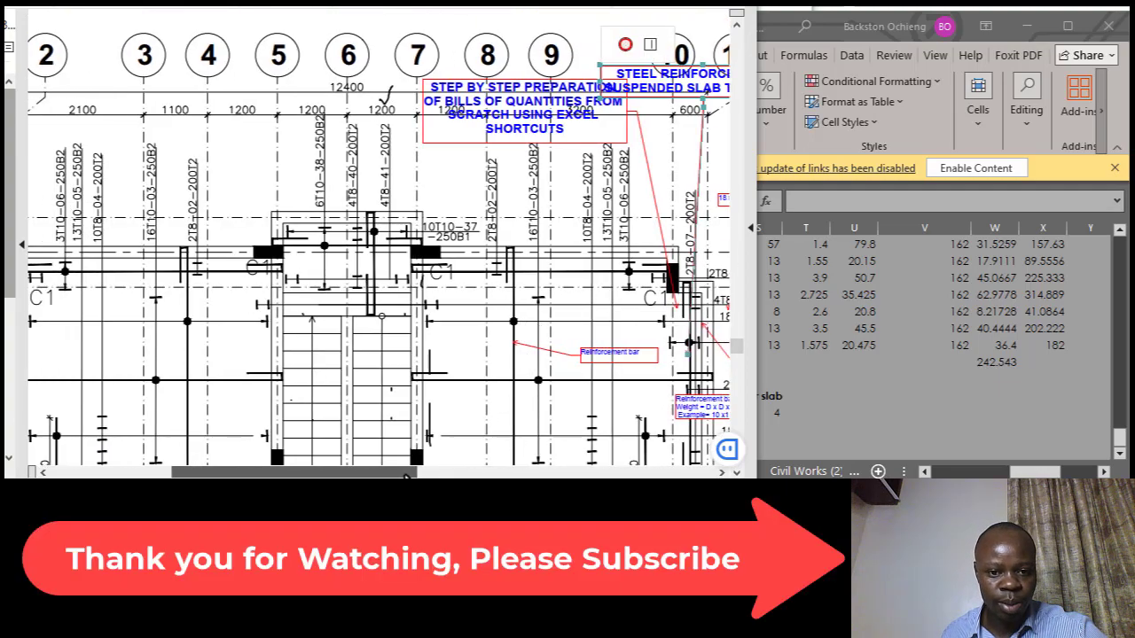
scroll(538, 273, down, 1)
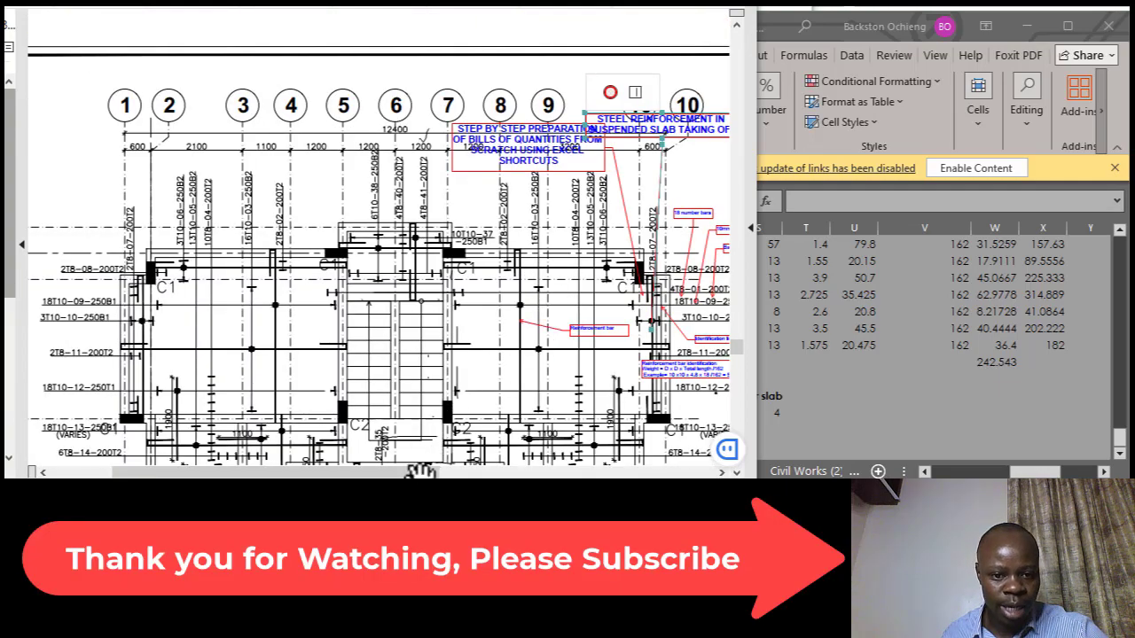
drag(404, 475, 391, 476)
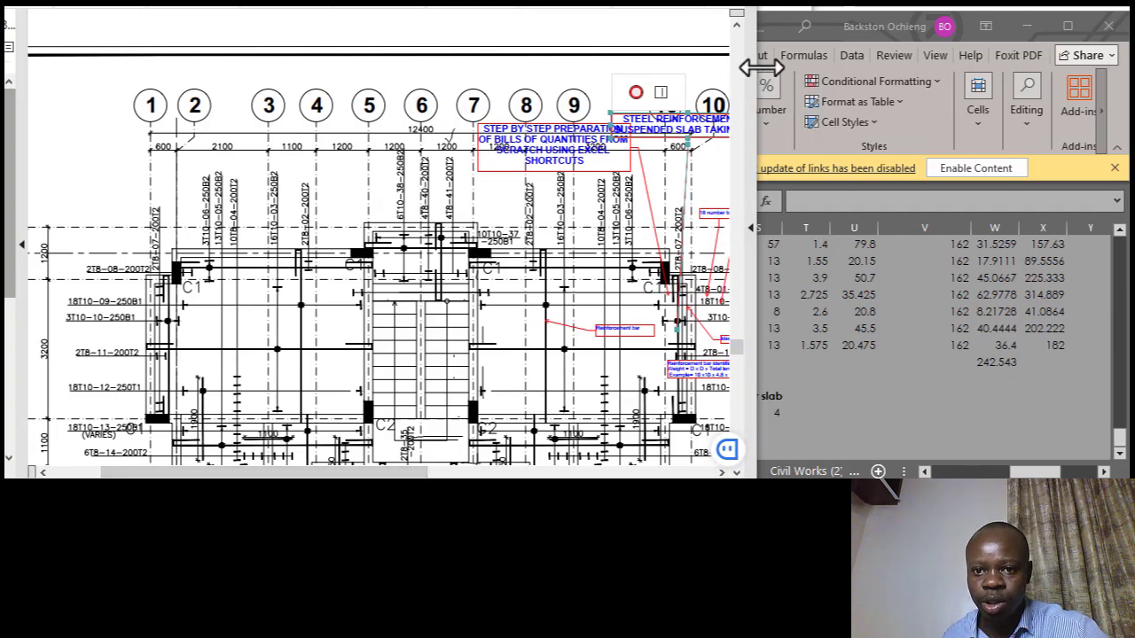
drag(749, 56, 848, 55)
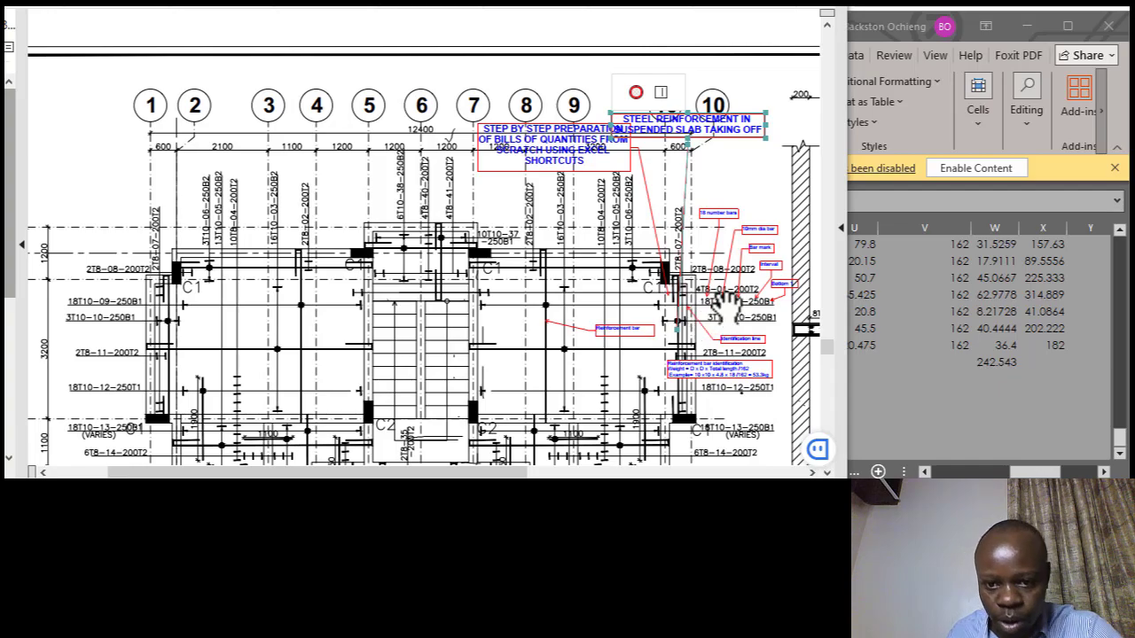
mouse_move(727, 298)
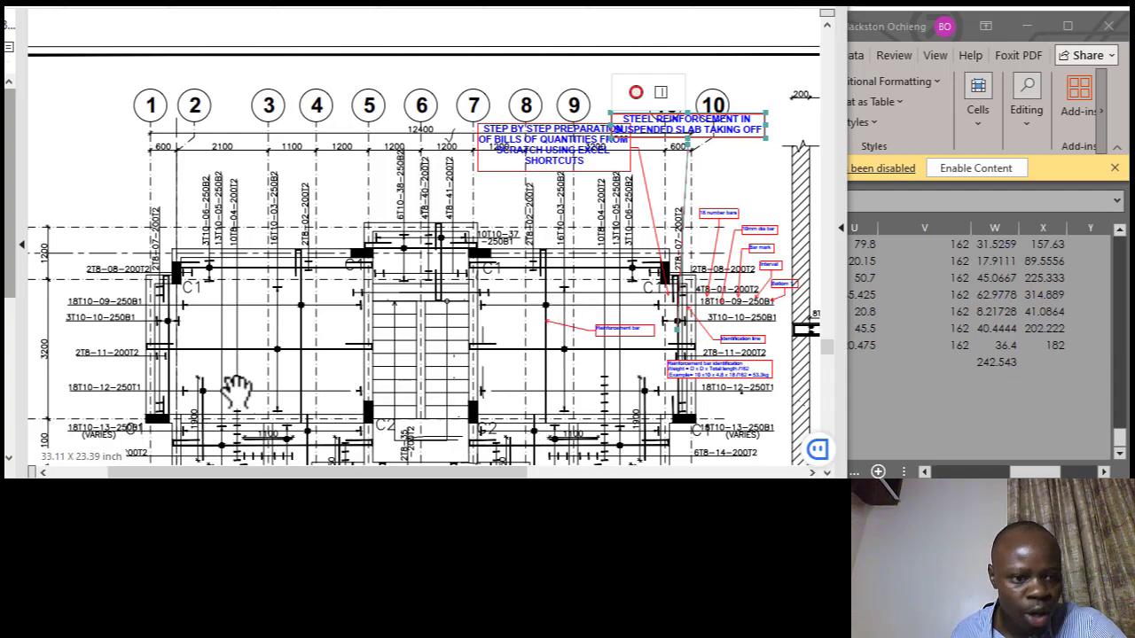
drag(431, 474, 396, 477)
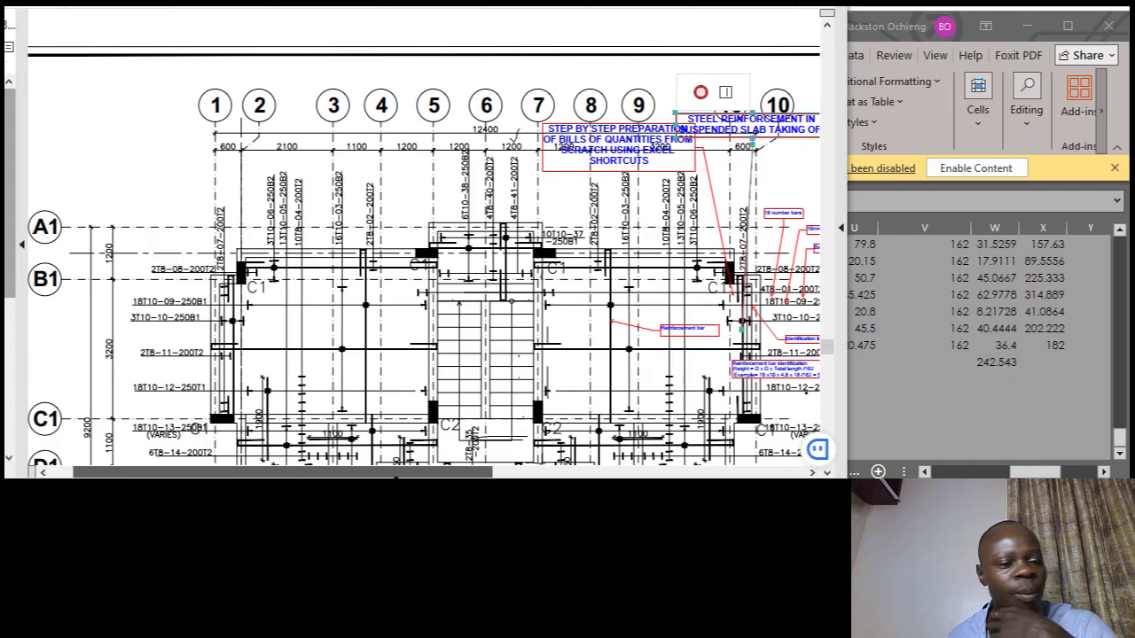
drag(397, 477, 402, 477)
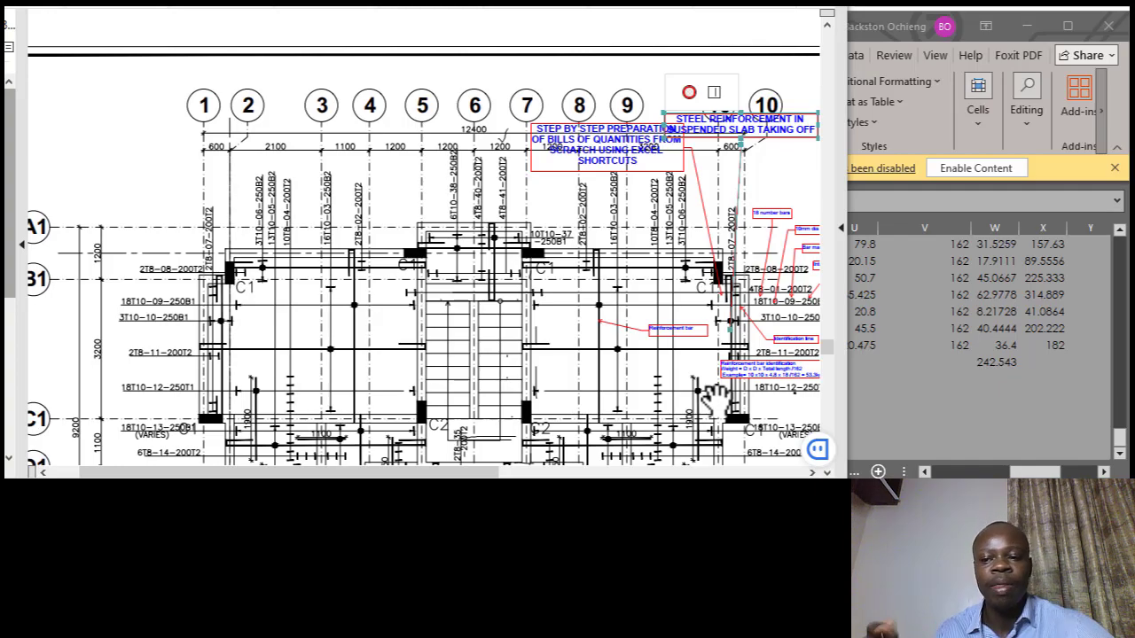
Build the T8.01 bar length formula =3.2+0.6+0.15 in cell T144, checking the spans against the slab plan's grid dimensions.
click(980, 416)
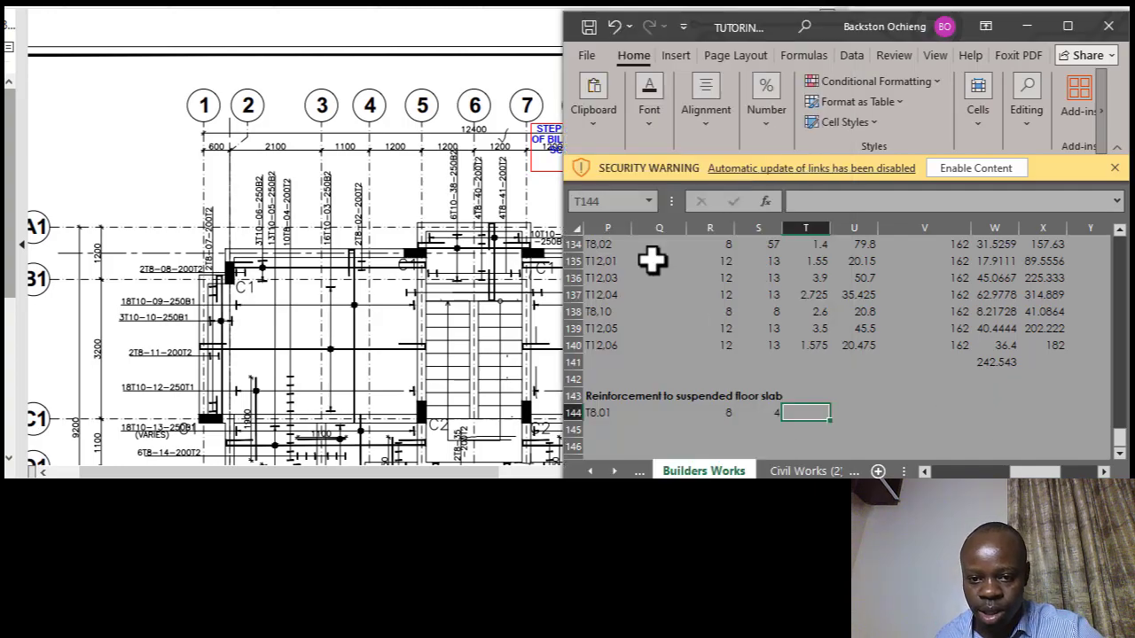
click(881, 400)
click(818, 409)
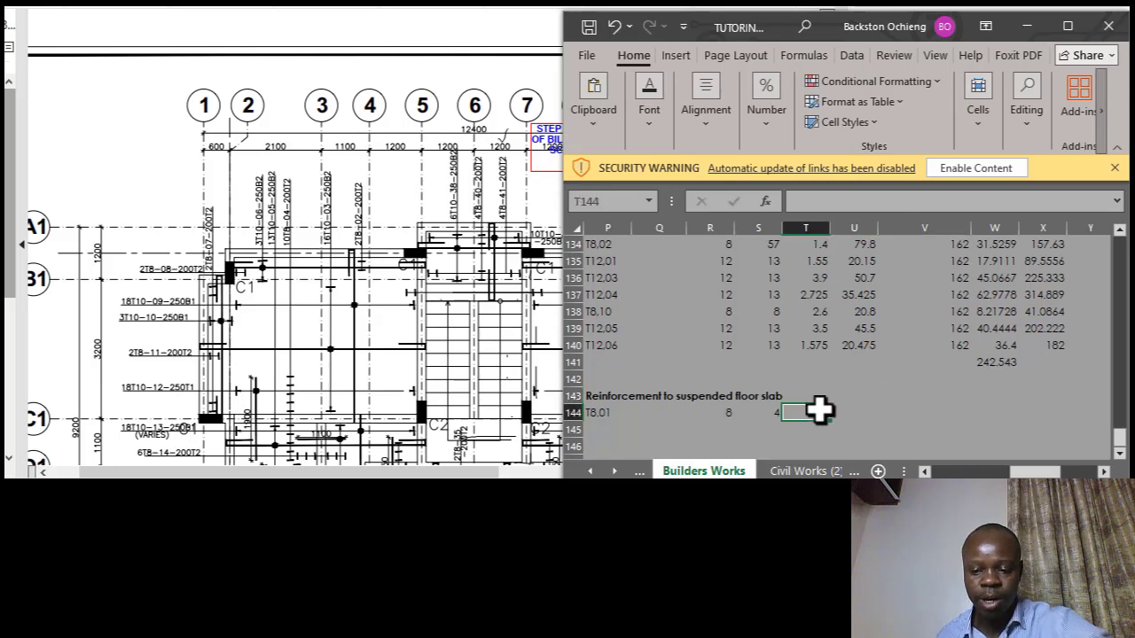
text(=)
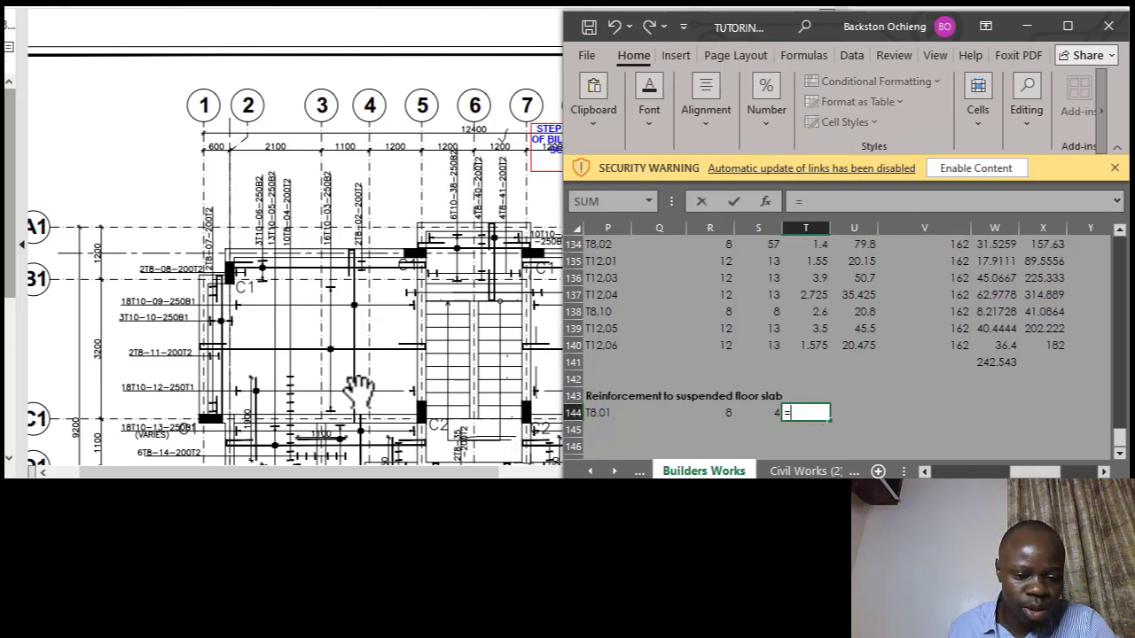
text(3.)
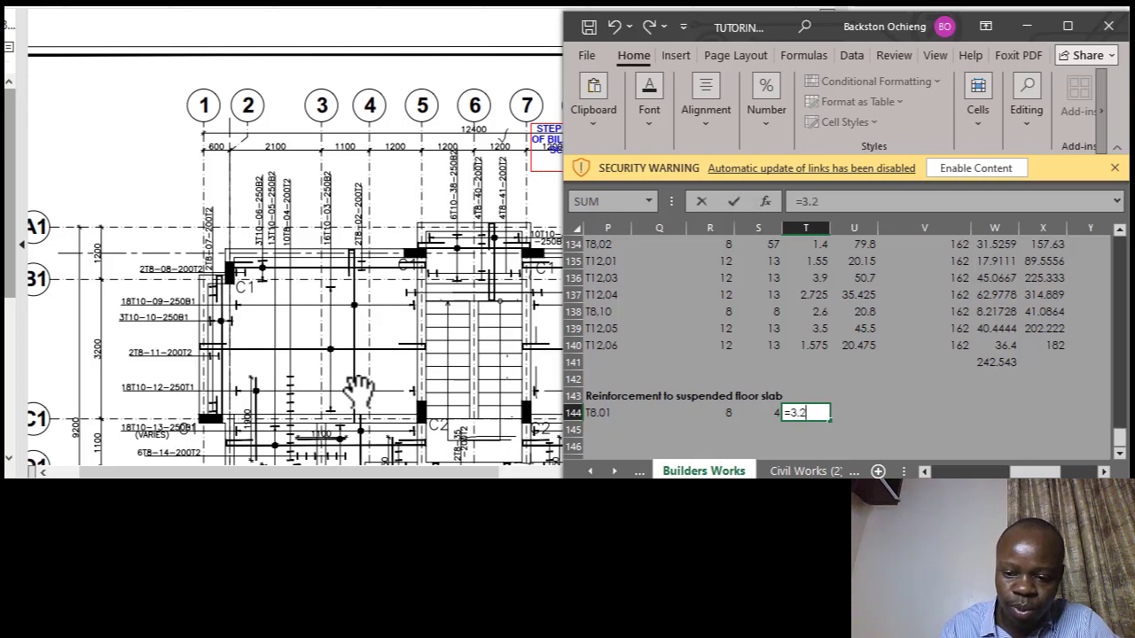
text(2+0.6)
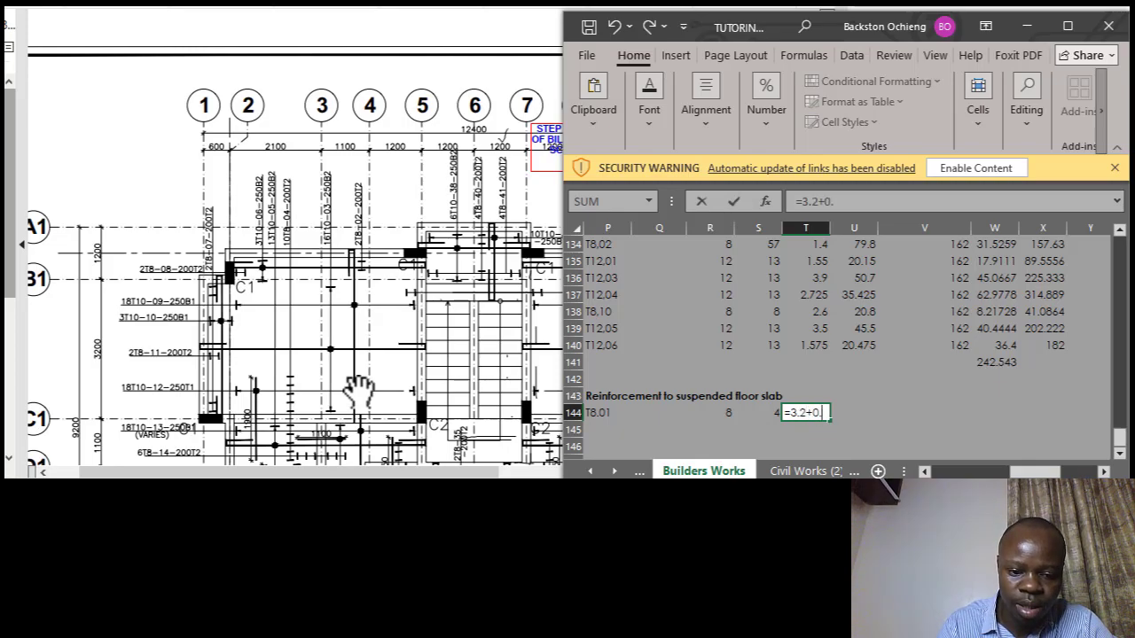
click(296, 365)
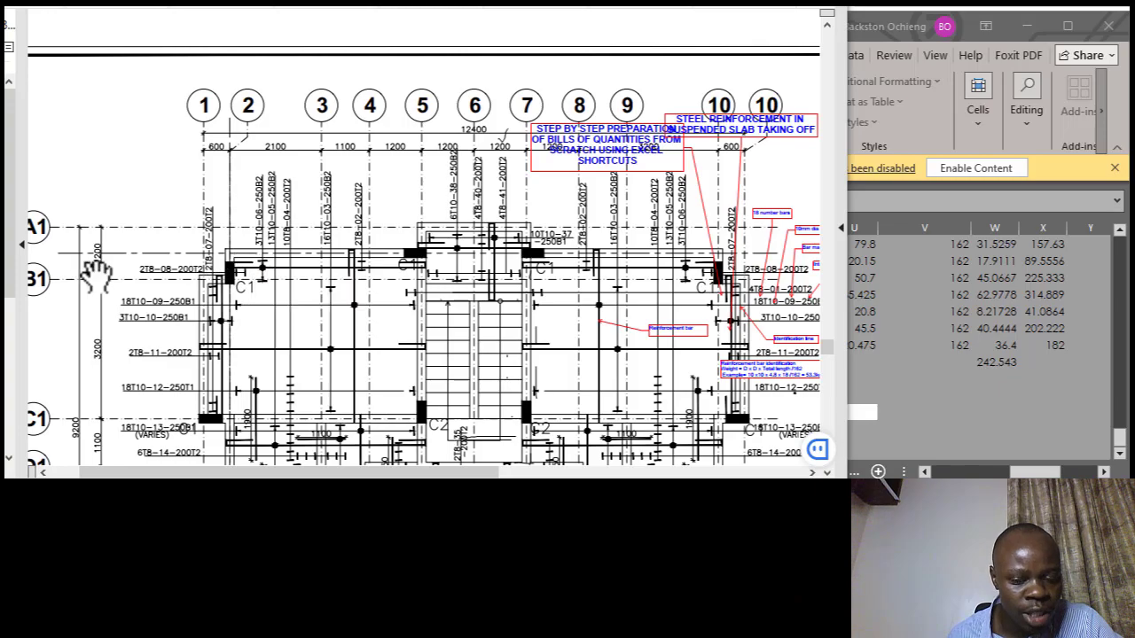
click(887, 345)
click(855, 202)
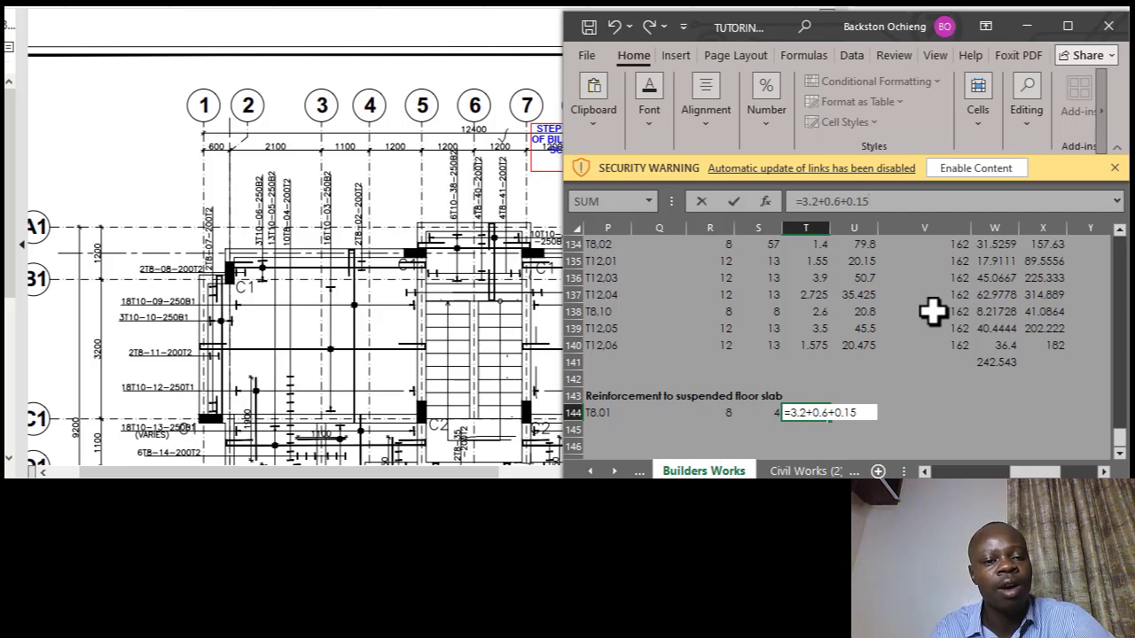
Look up the slab's concrete cover in the structural drawing's notes and return to the length formula in Excel.
click(600, 286)
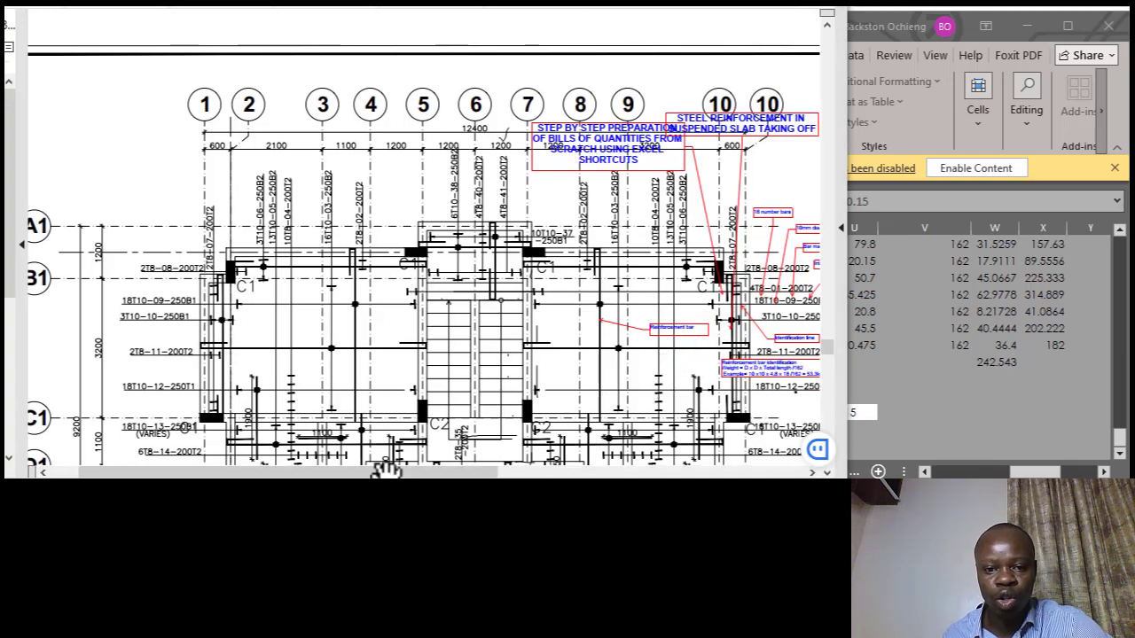
drag(394, 472, 712, 476)
scroll(720, 359, up, 5)
scroll(720, 358, up, 2)
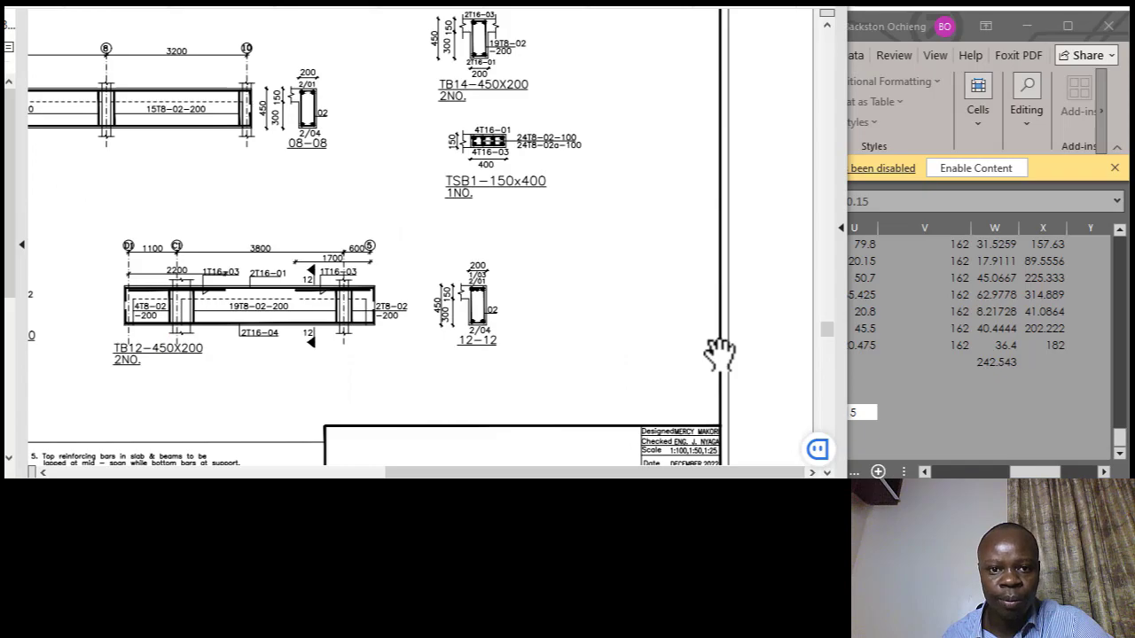
drag(662, 475, 369, 476)
scroll(499, 343, down, 2)
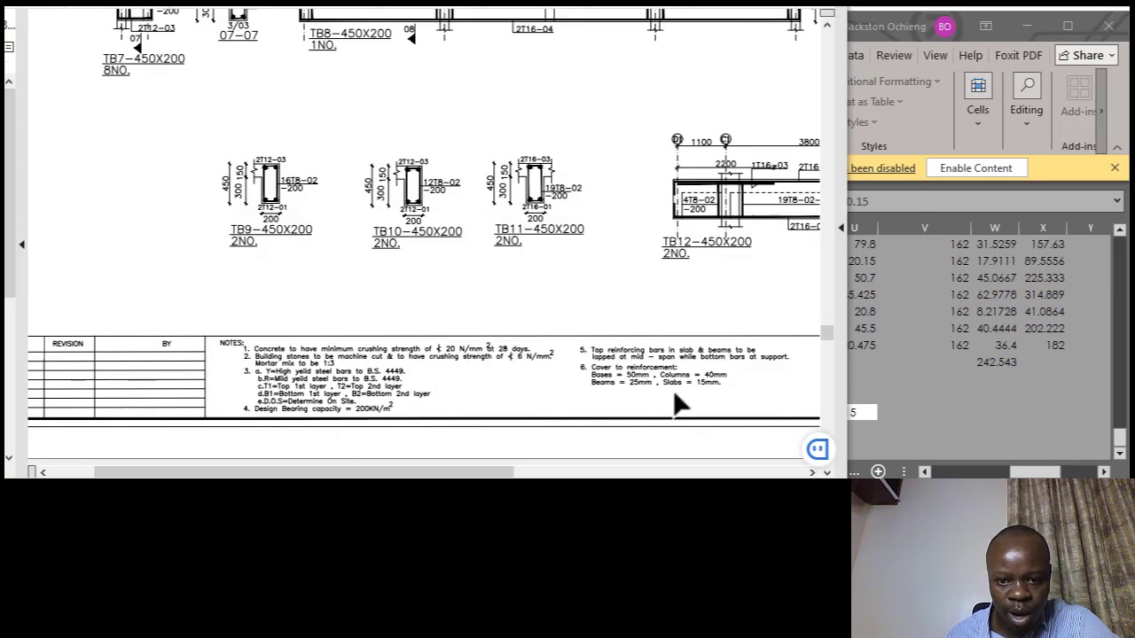
scroll(713, 392, up, 3)
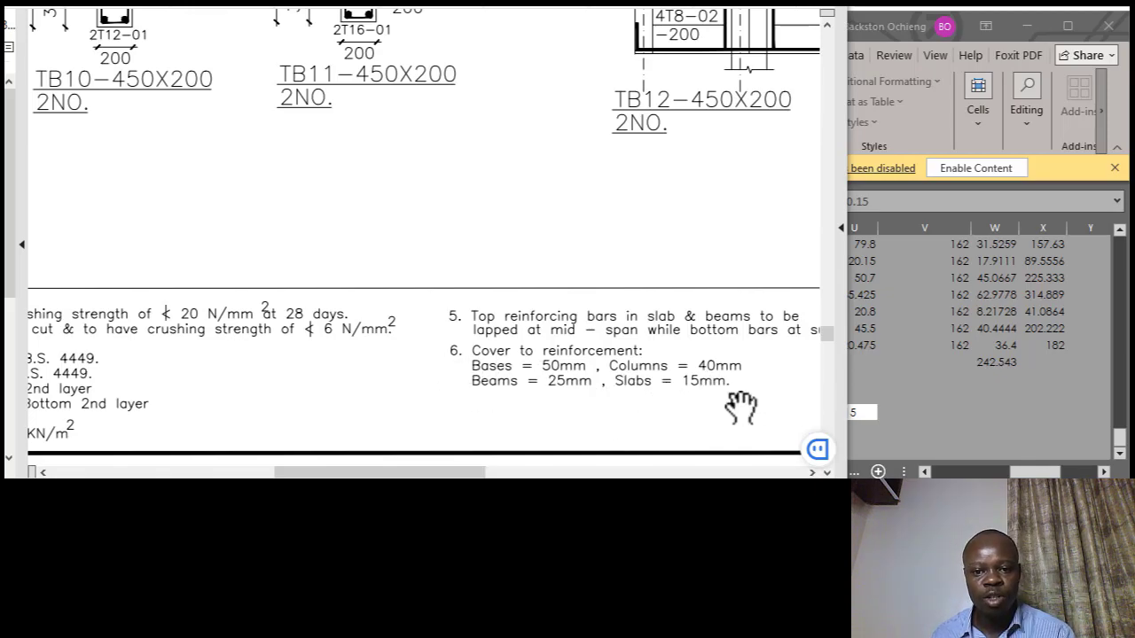
click(993, 373)
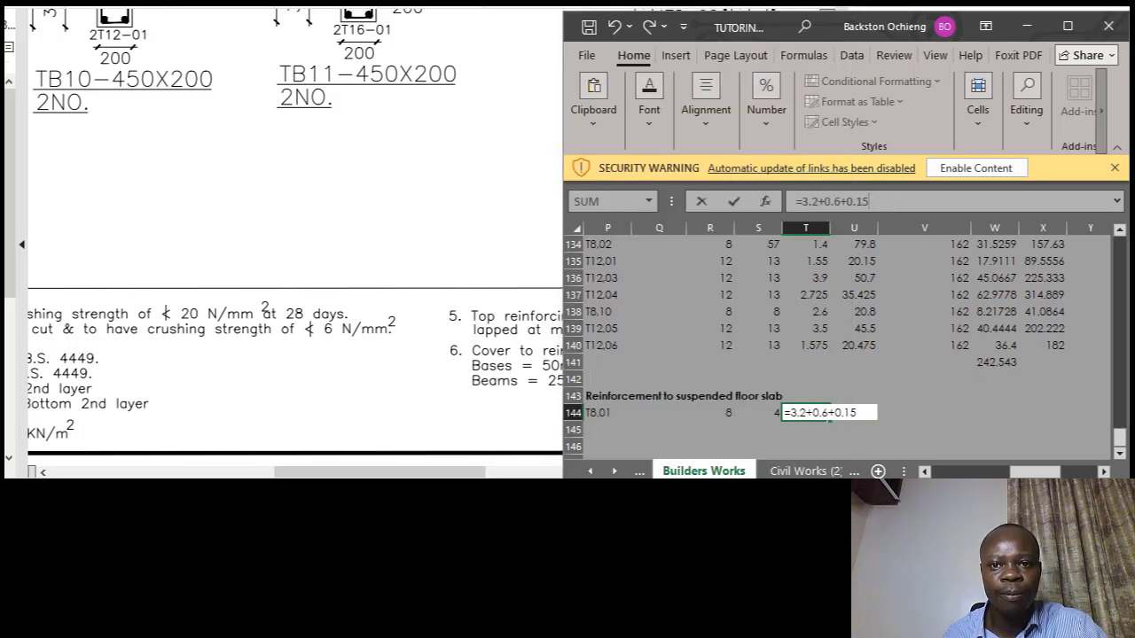
Append -0.015*2+ to the T8.01 length formula in cell T144 to deduct the cover at both ends.
key(ctrl+super+o)
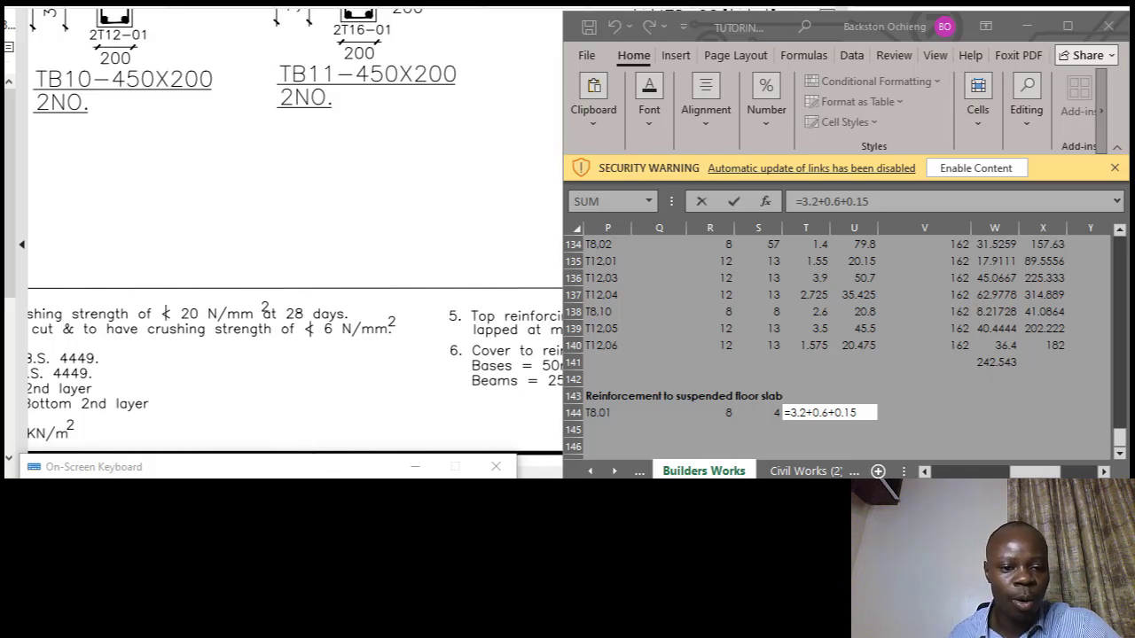
click(897, 202)
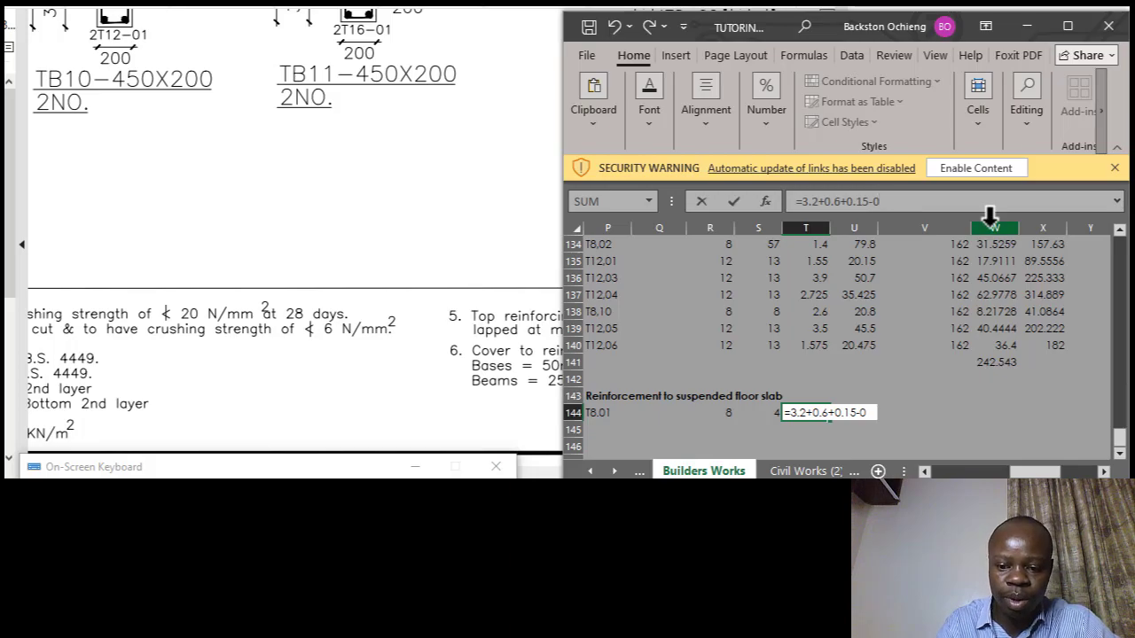
text(15*2)
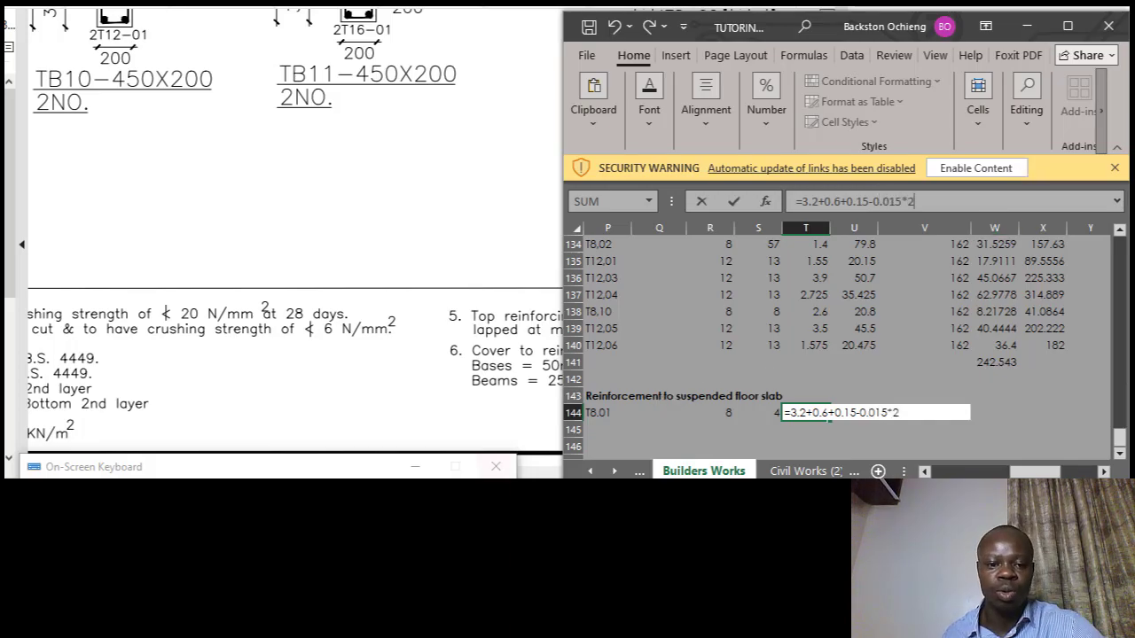
click(380, 472)
click(415, 466)
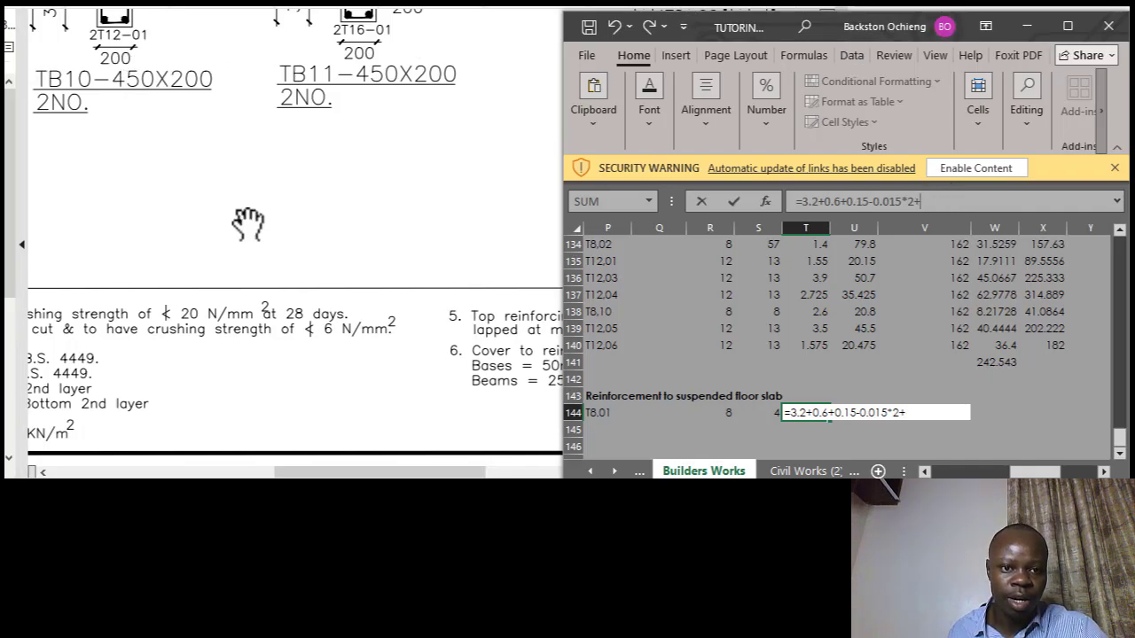
Find the slab reinforcement plan in the structural drawing again and examine the bars in the panels around the staircase.
scroll(351, 246, up, 4)
scroll(351, 245, up, 6)
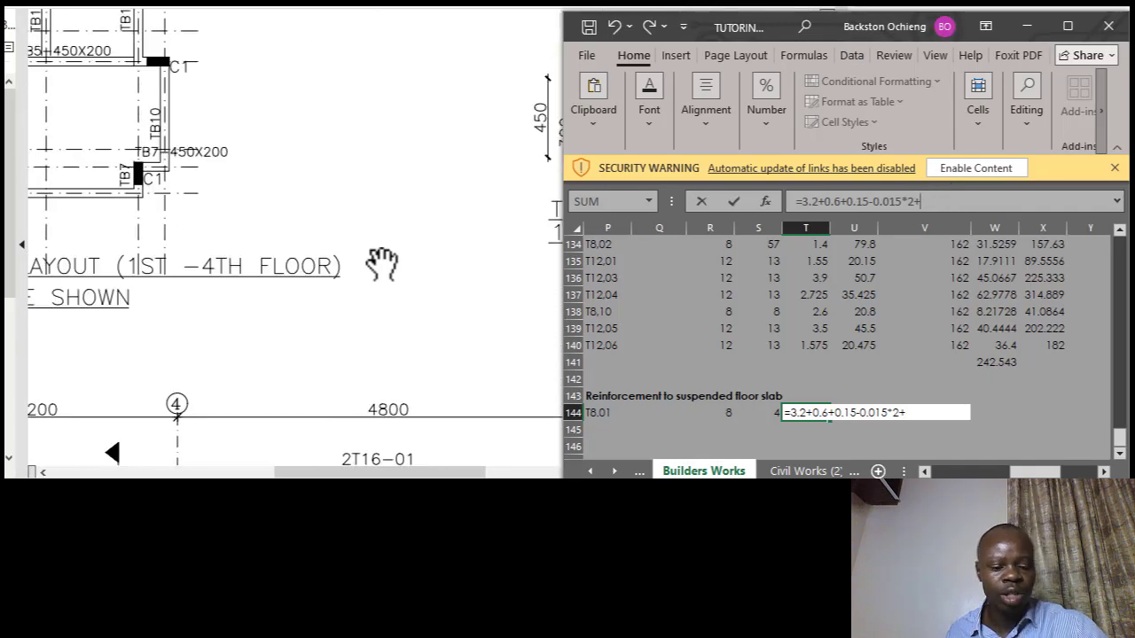
scroll(381, 262, down, 3)
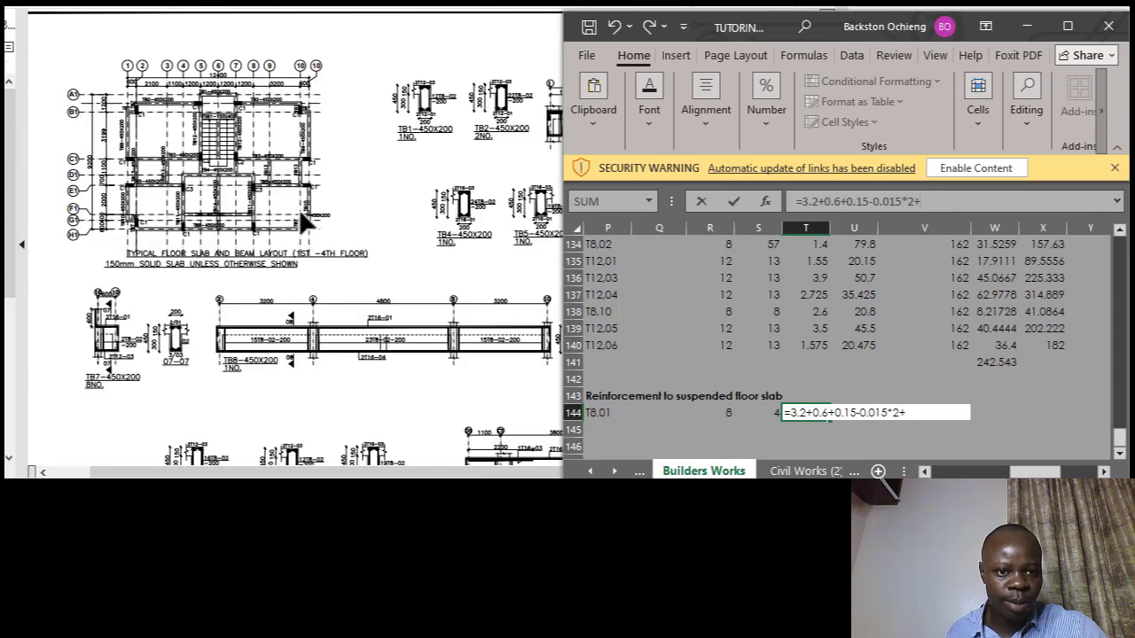
scroll(303, 201, down, 5)
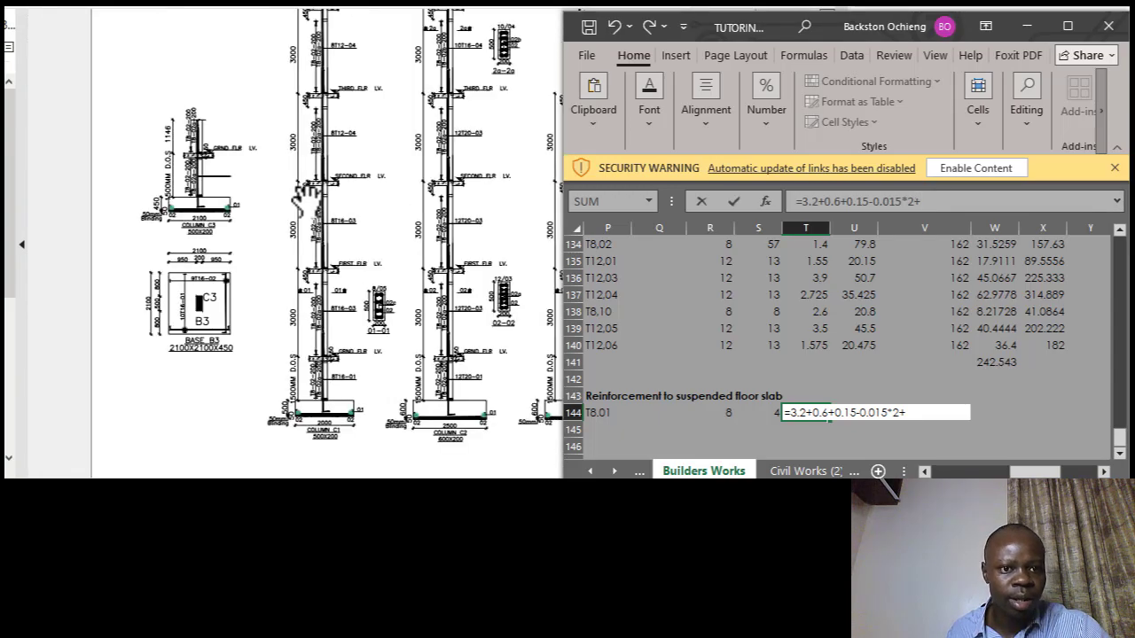
scroll(344, 255, up, 5)
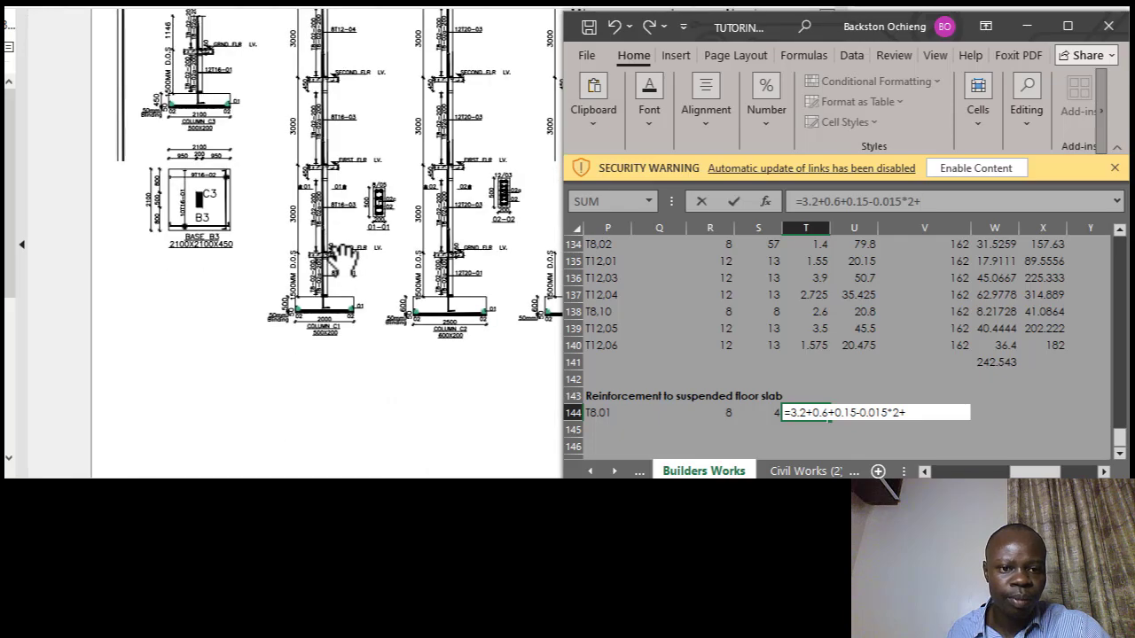
scroll(348, 261, up, 5)
click(357, 257)
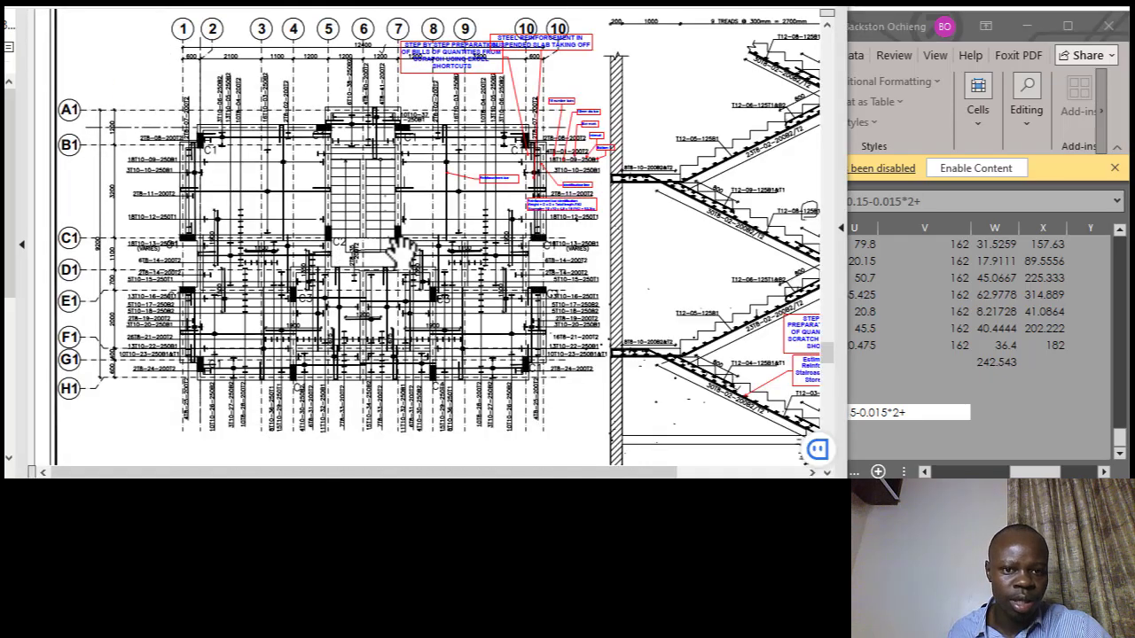
scroll(493, 189, up, 5)
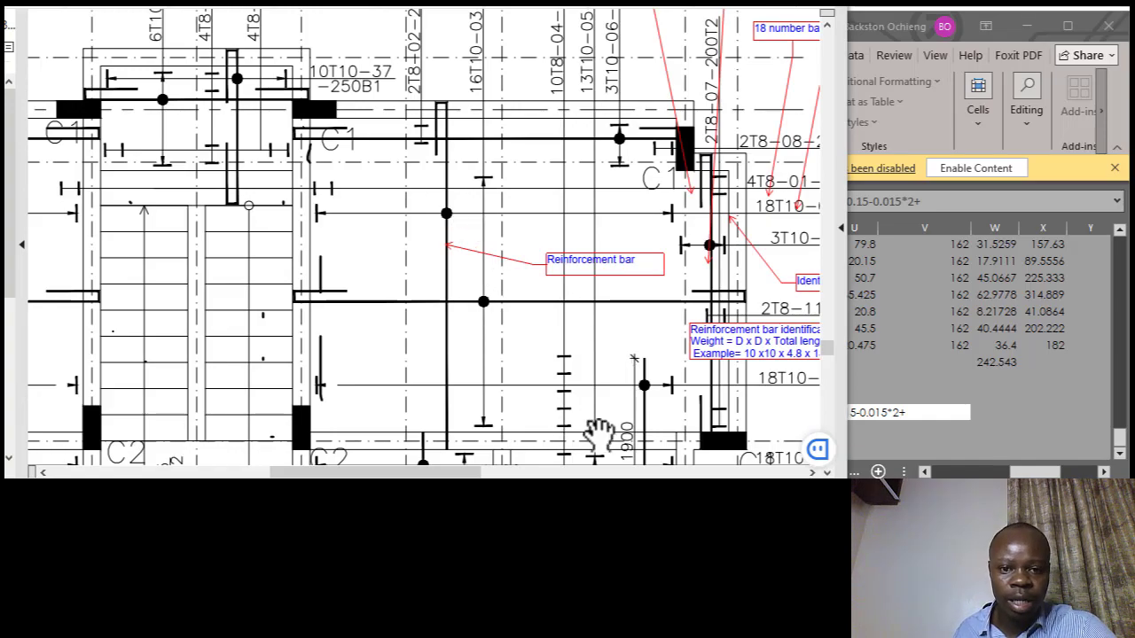
drag(413, 472, 348, 476)
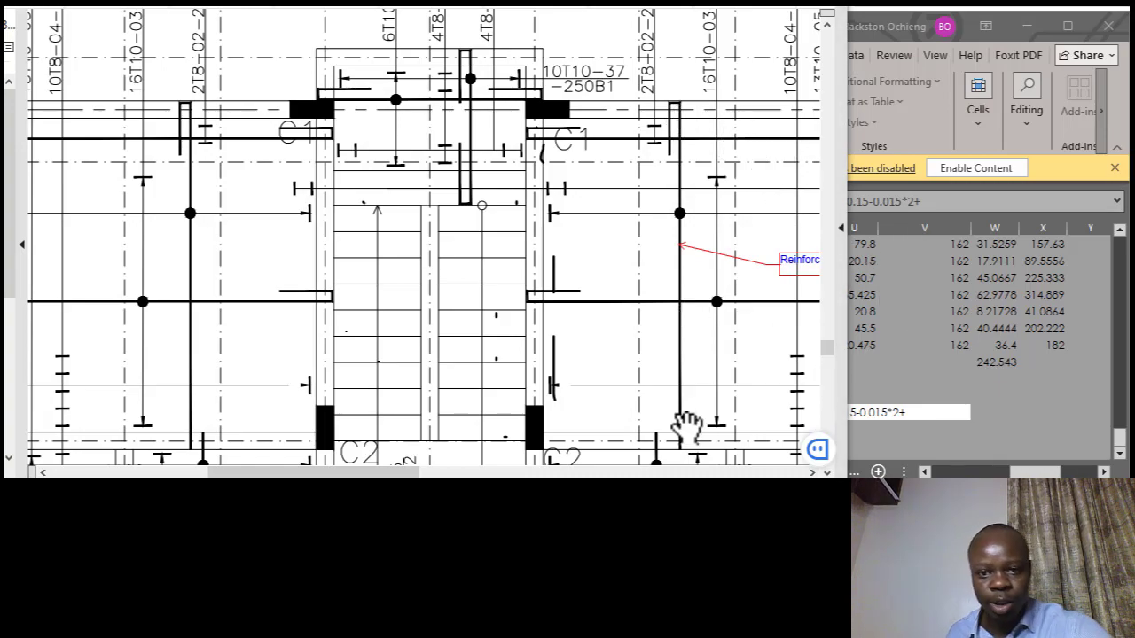
Insert +0.1*2 after the 0.6 term of the T8.01 length formula in cell T144.
click(977, 304)
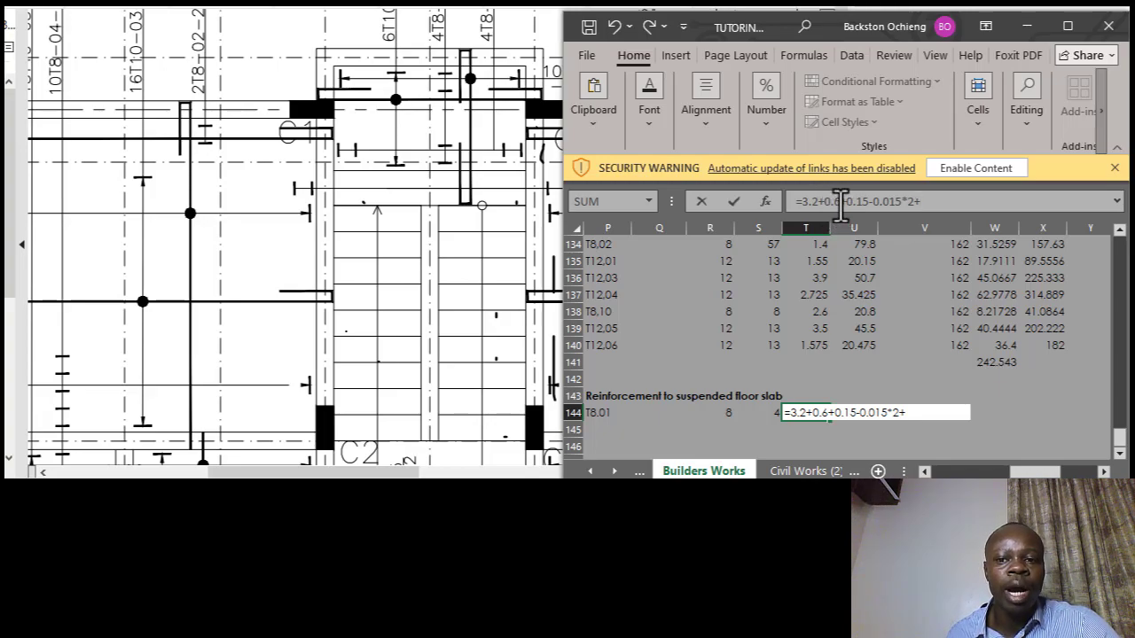
text(+0.2)
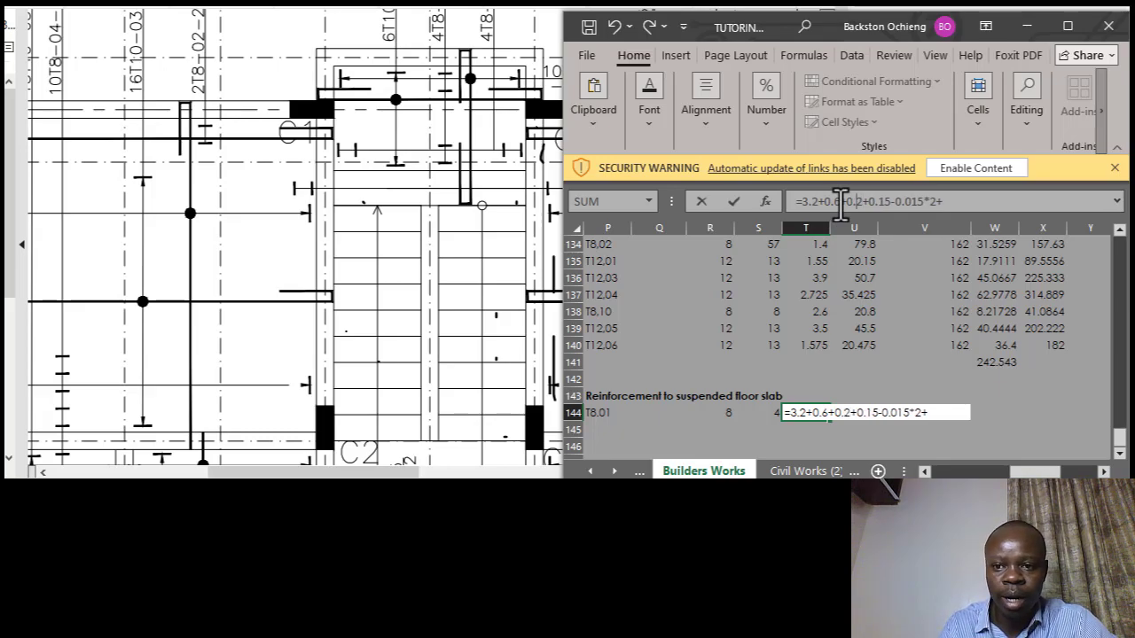
text(*2)
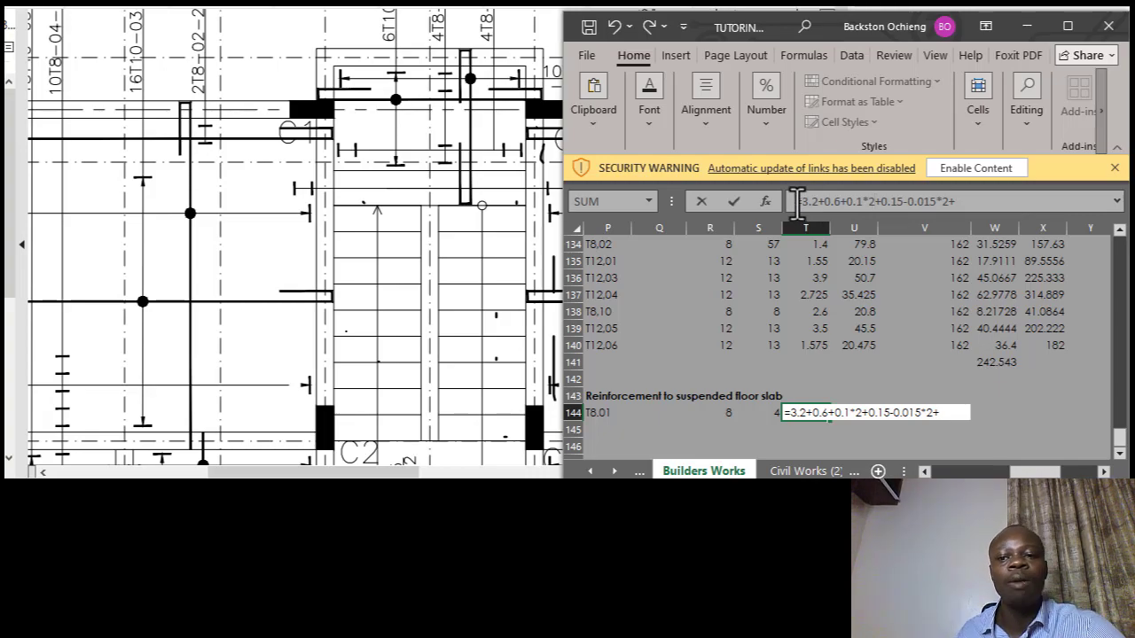
Insert -0.015*2 after the 0.1*2 term of the T8.01 length formula to deduct the cover at both ends.
key(ctrl+super+o)
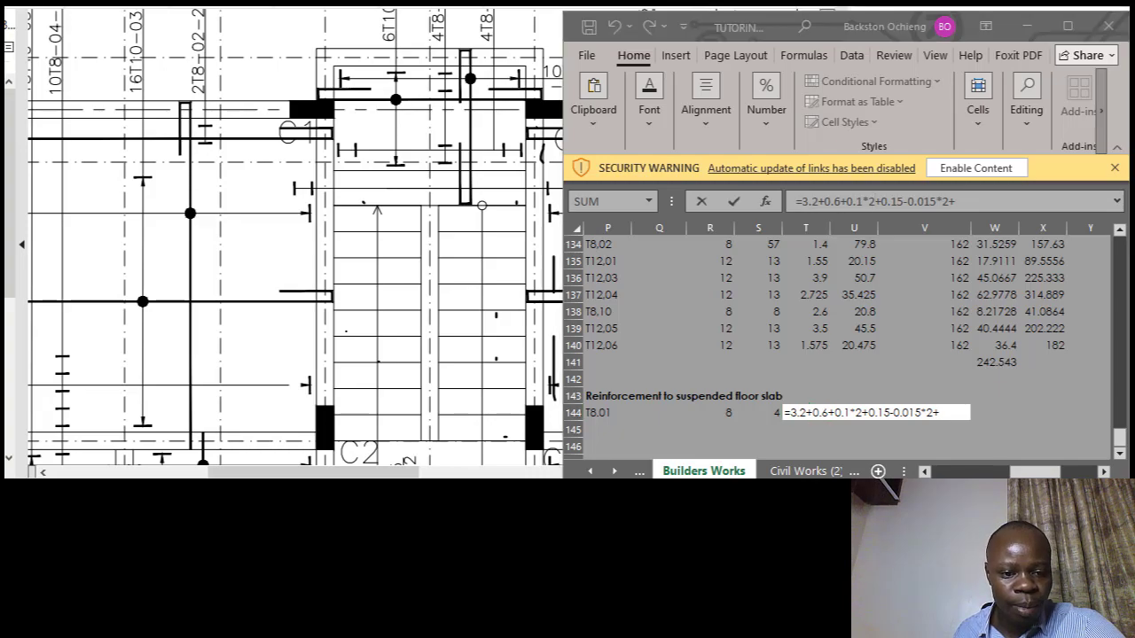
click(248, 459)
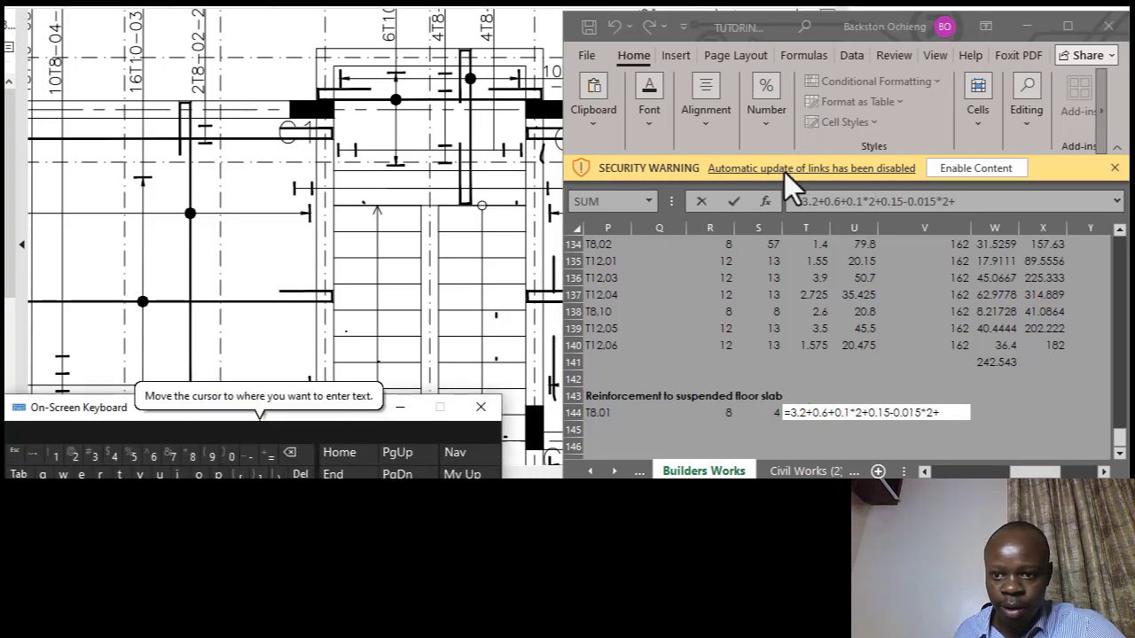
click(882, 200)
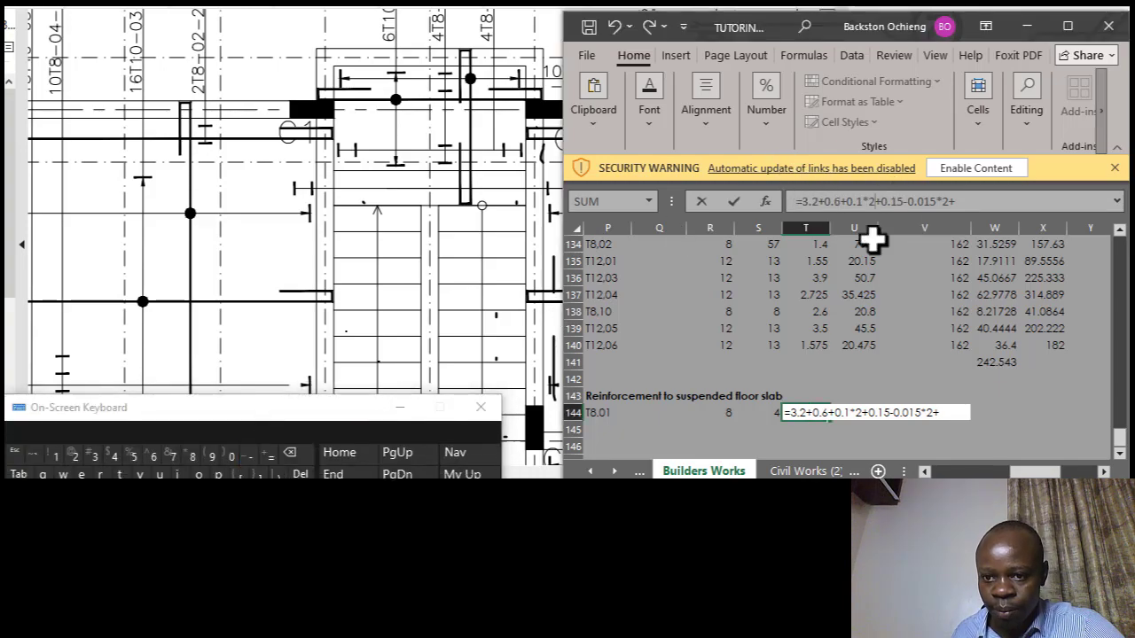
click(250, 457)
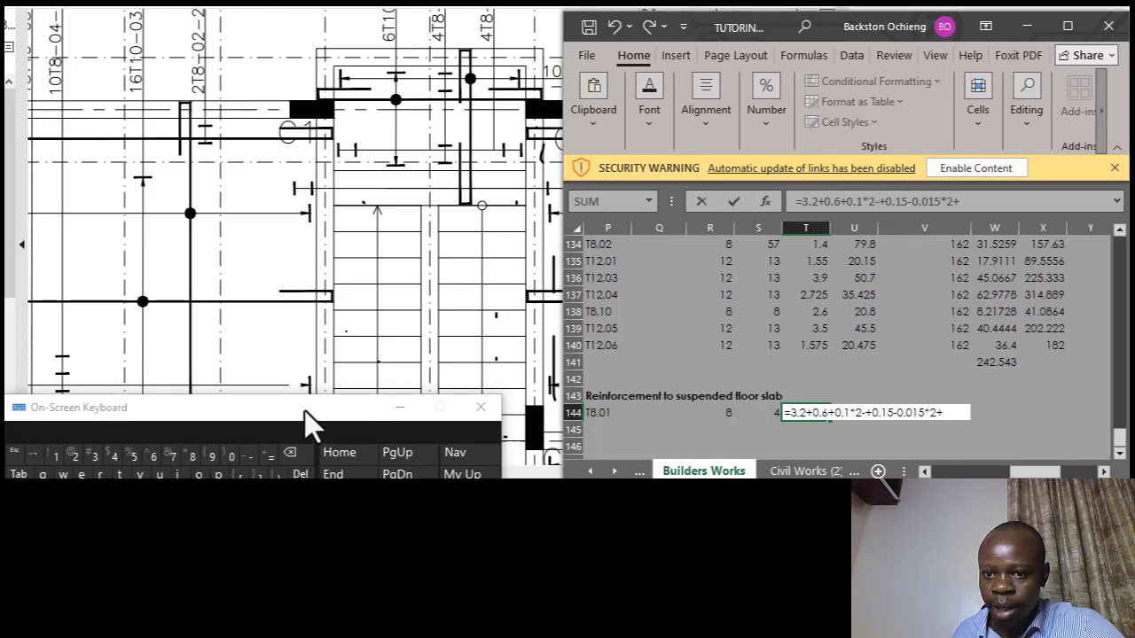
drag(310, 423, 311, 477)
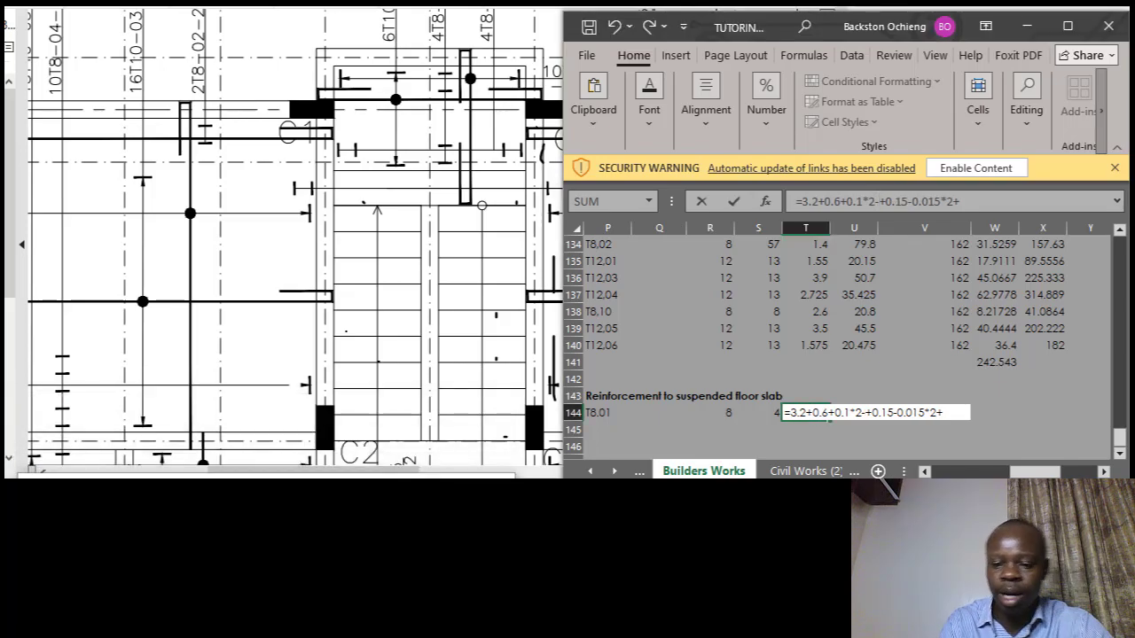
text(0.0)
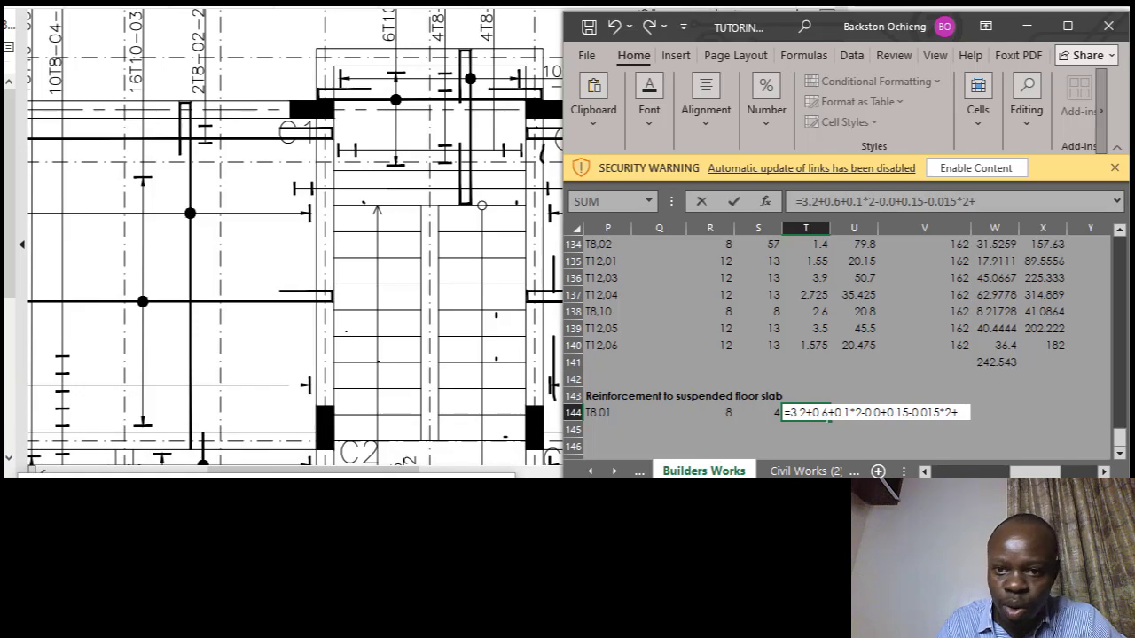
text(1)
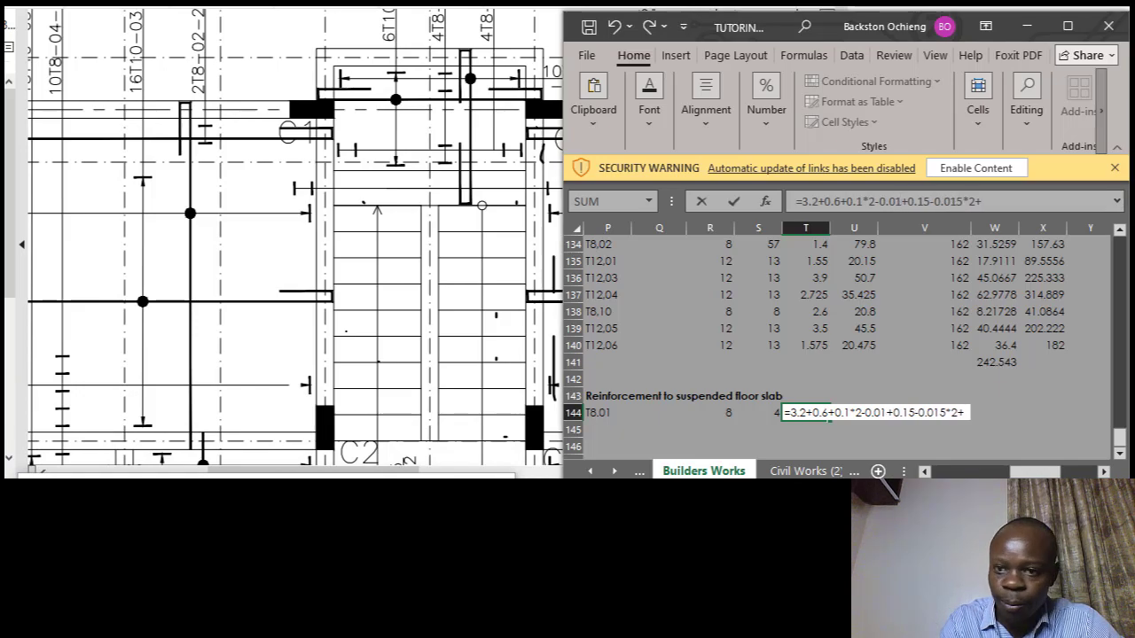
text(5)
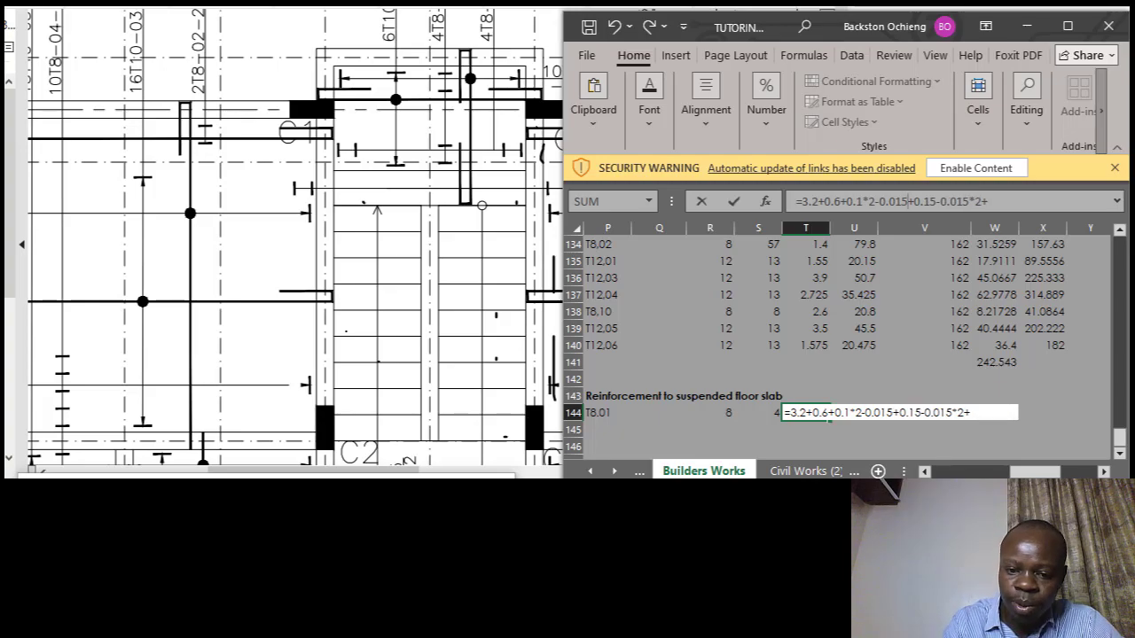
text(*)
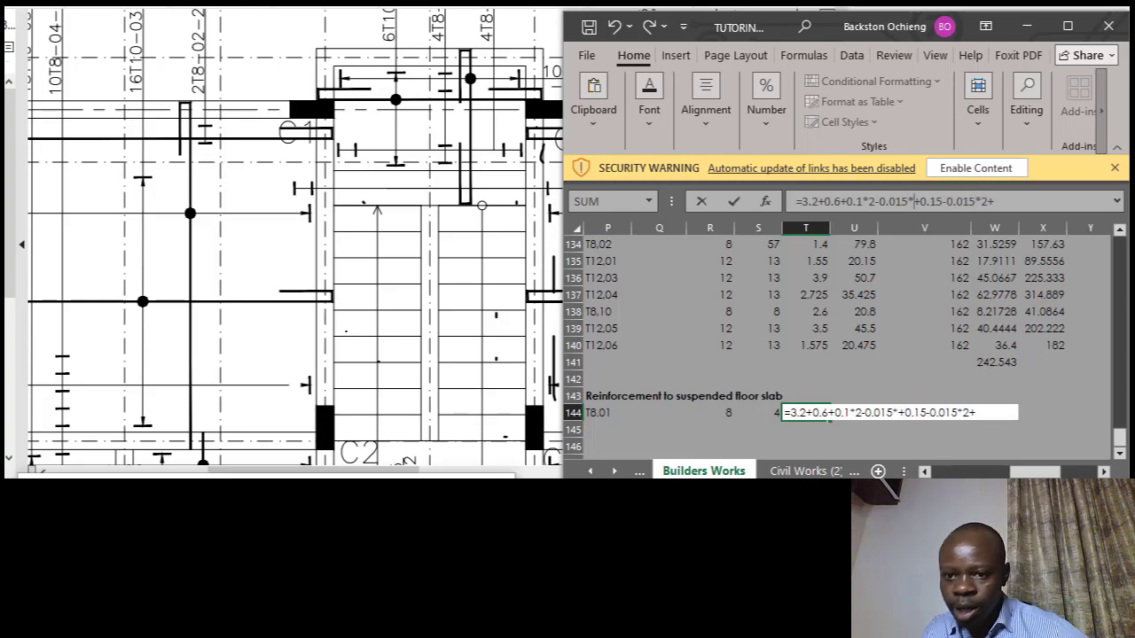
text(2)
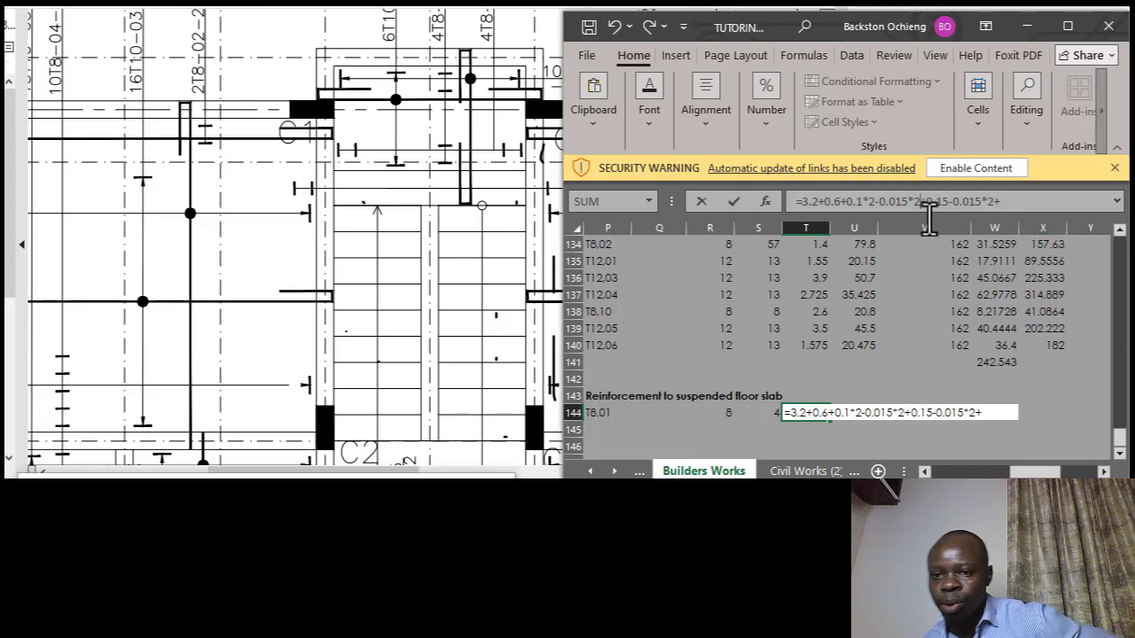
Check the bent bar ends in the slab panel beside gridline 1 and add 0.6*2 at the end of the T8.01 length formula.
click(1007, 202)
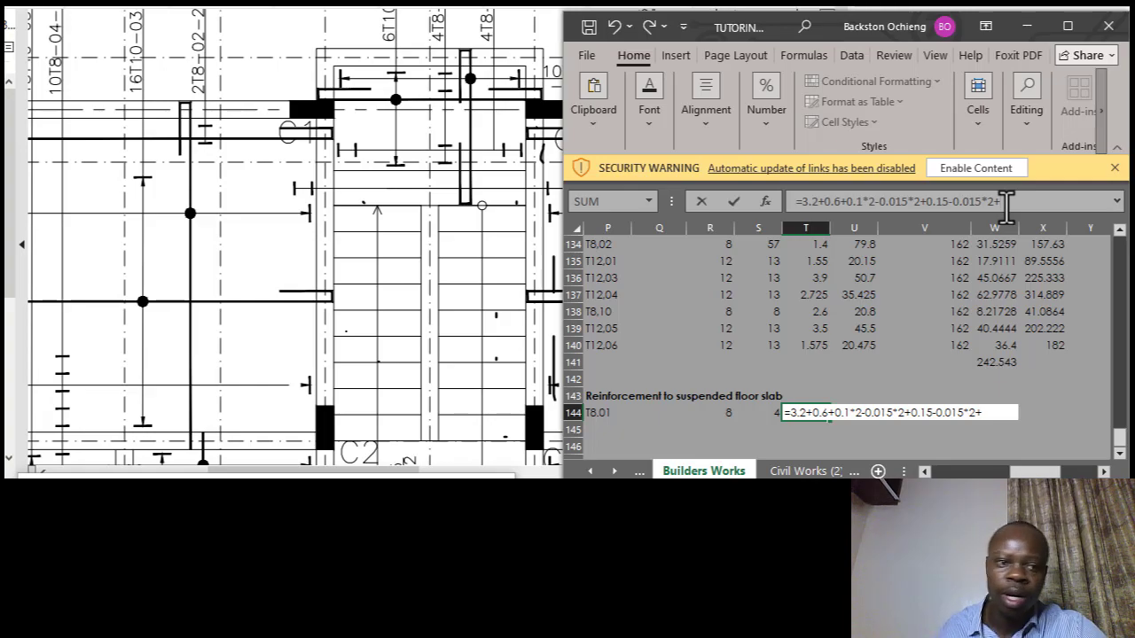
click(352, 213)
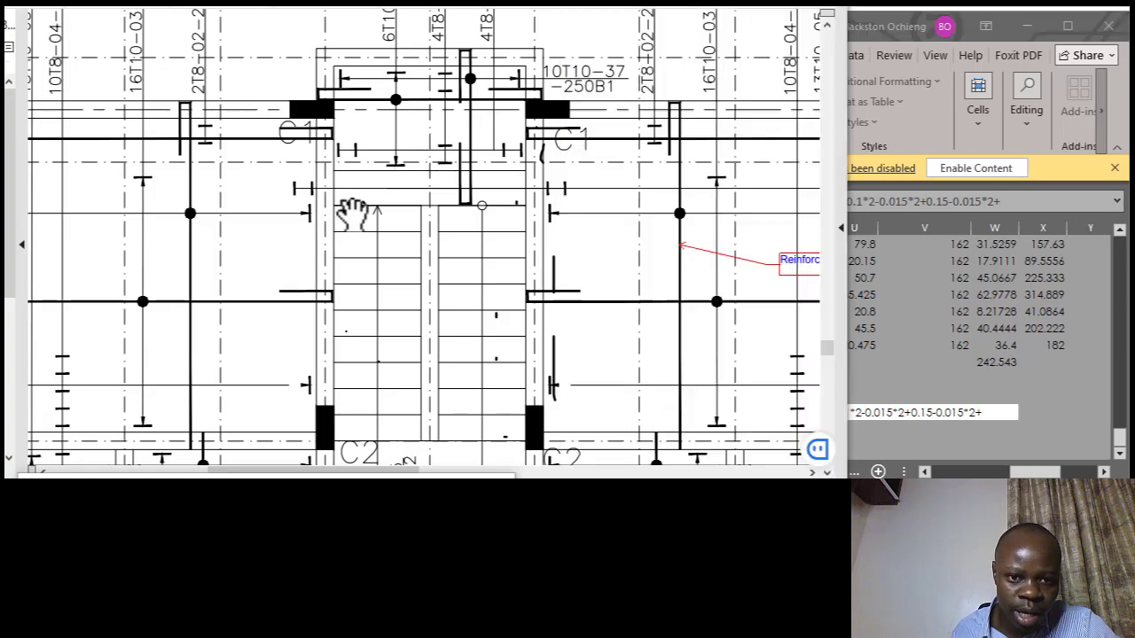
mouse_move(405, 463)
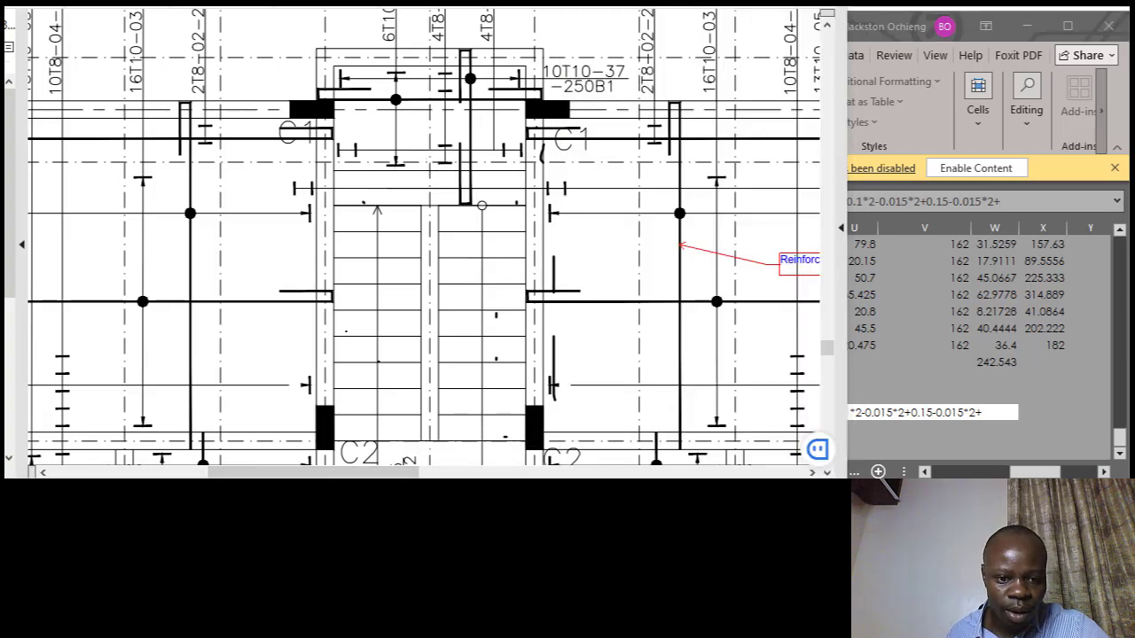
drag(406, 471, 290, 471)
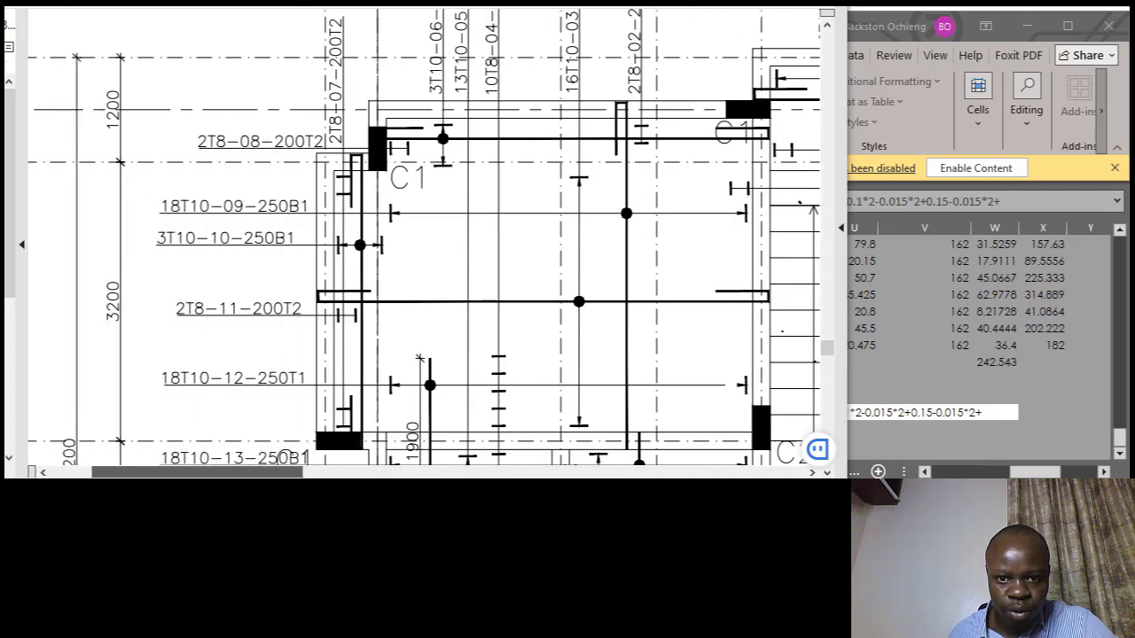
drag(290, 471, 295, 470)
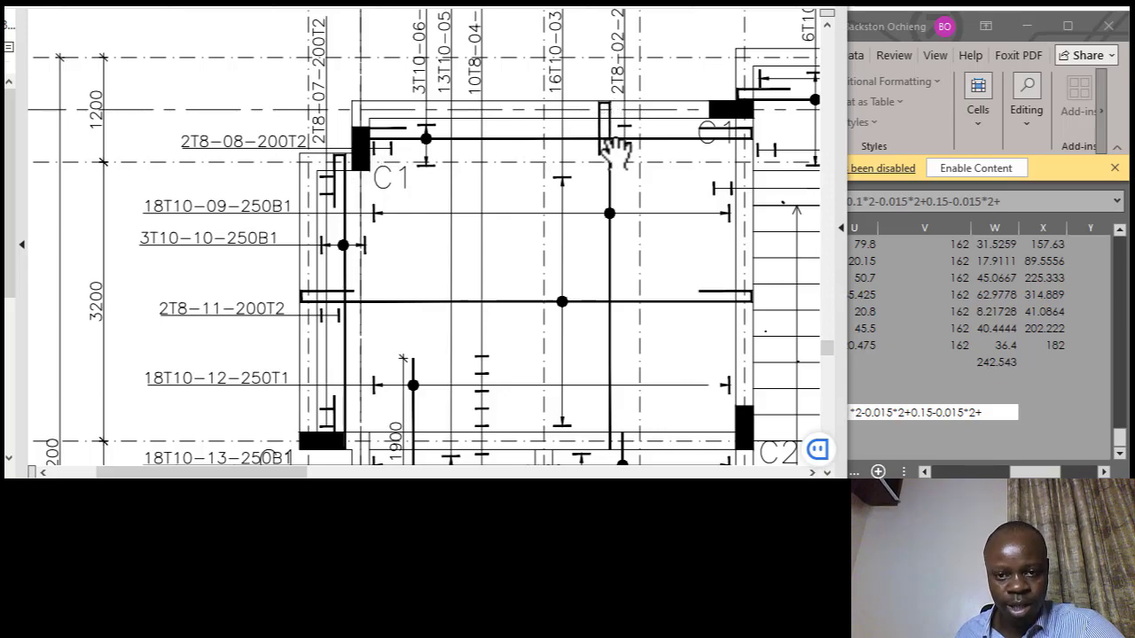
click(951, 279)
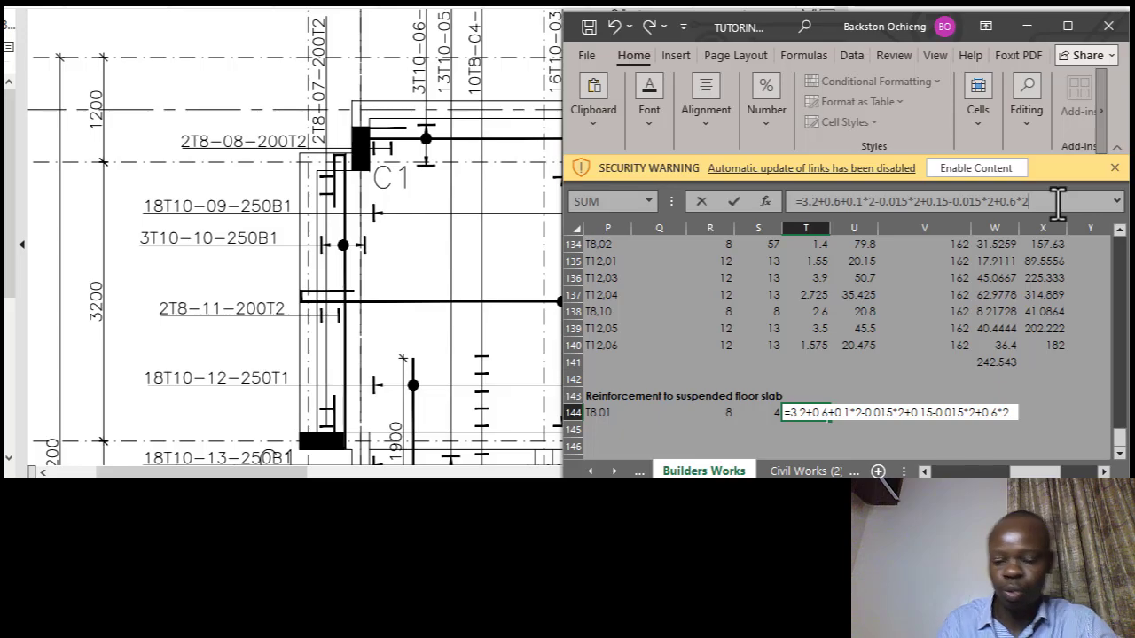
Check the hooked bar ends in the slab panel on the other side of the staircase and enter the T8.01 length formula.
click(314, 296)
drag(264, 473, 433, 472)
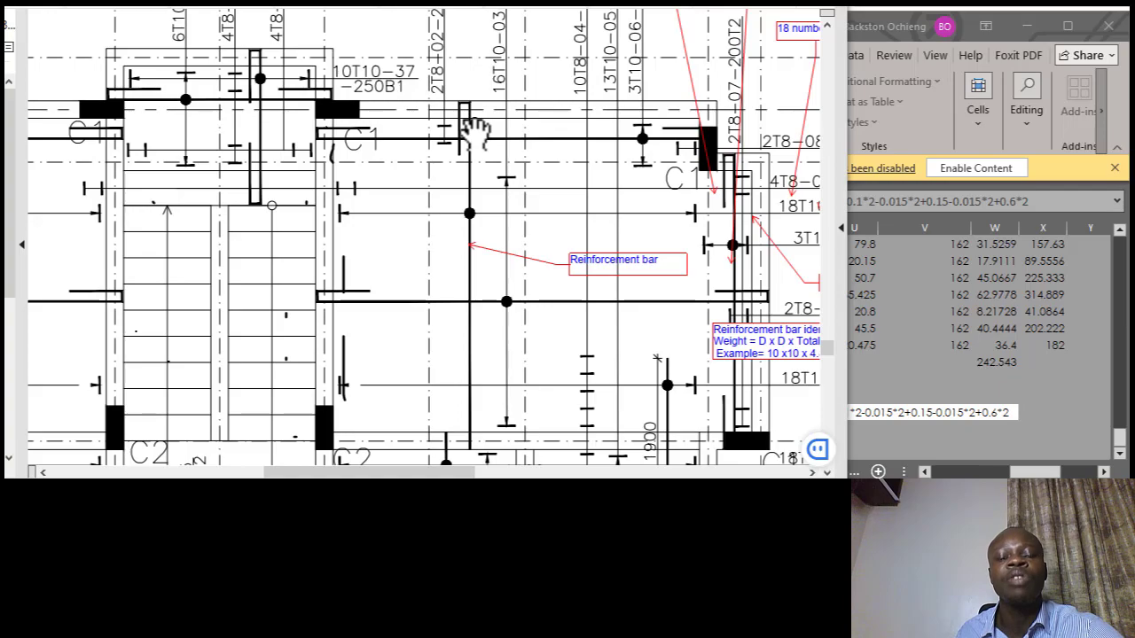
click(971, 321)
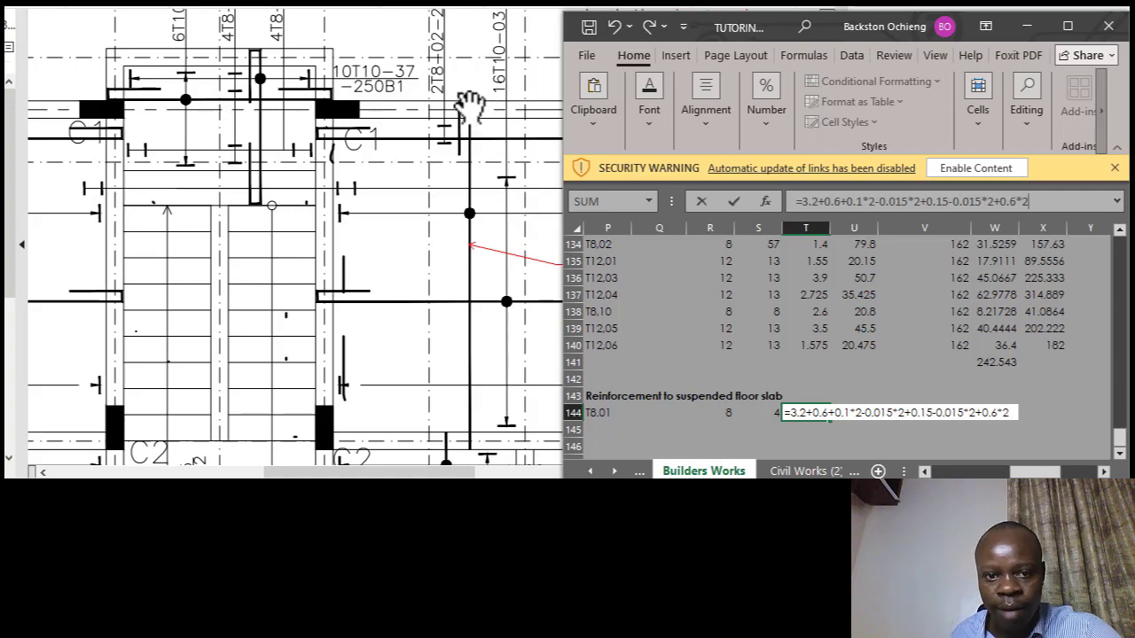
scroll(470, 106, up, 2)
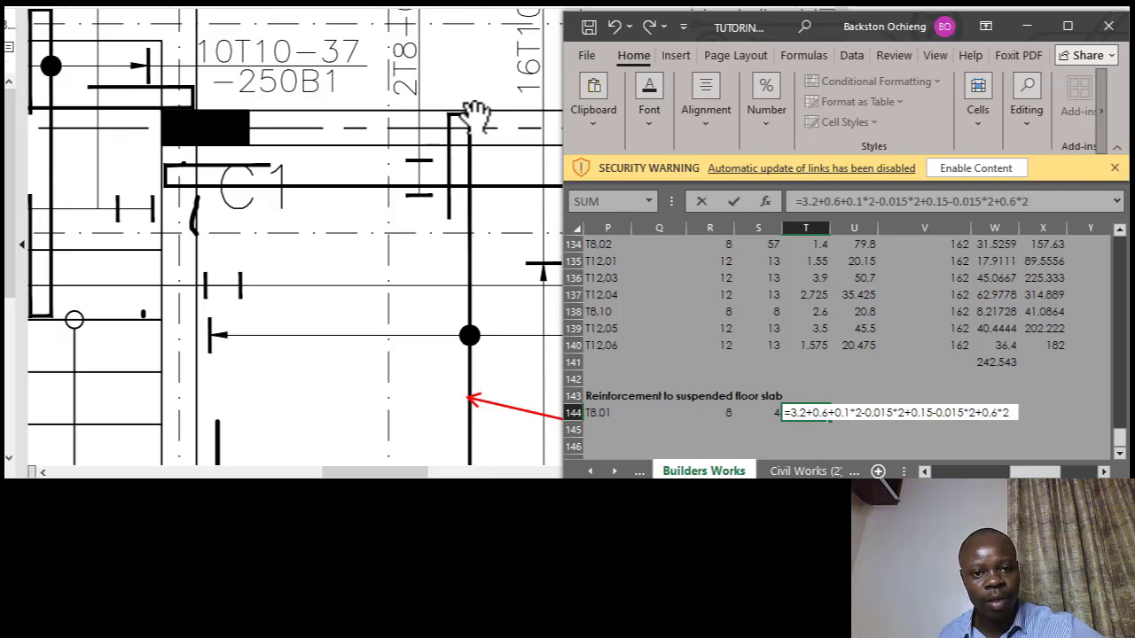
scroll(474, 116, down, 1)
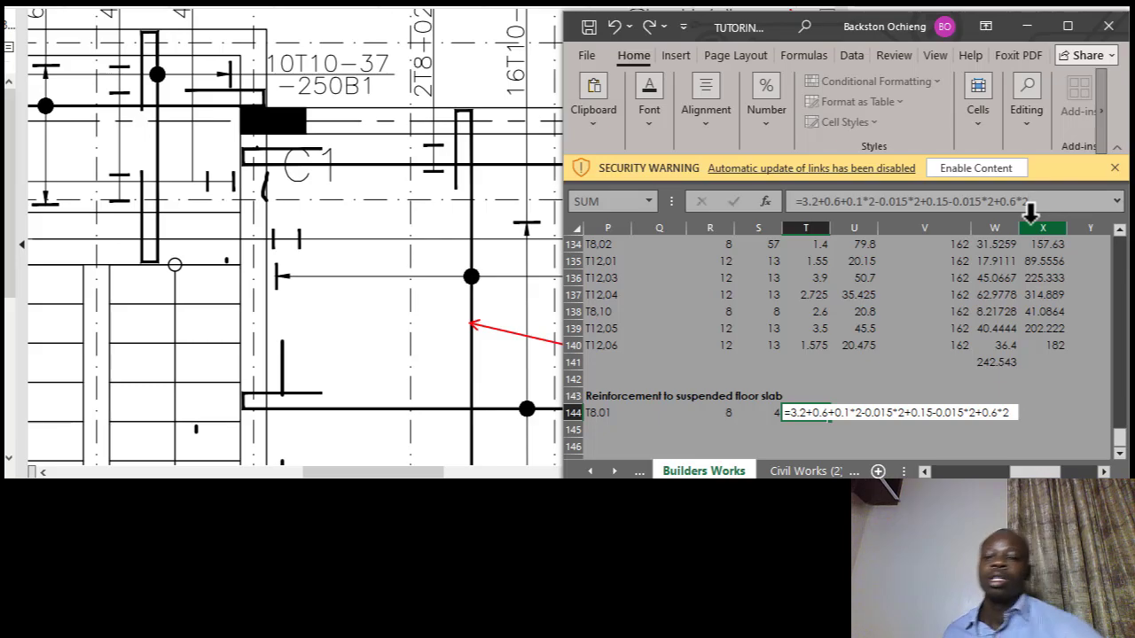
key(Return)
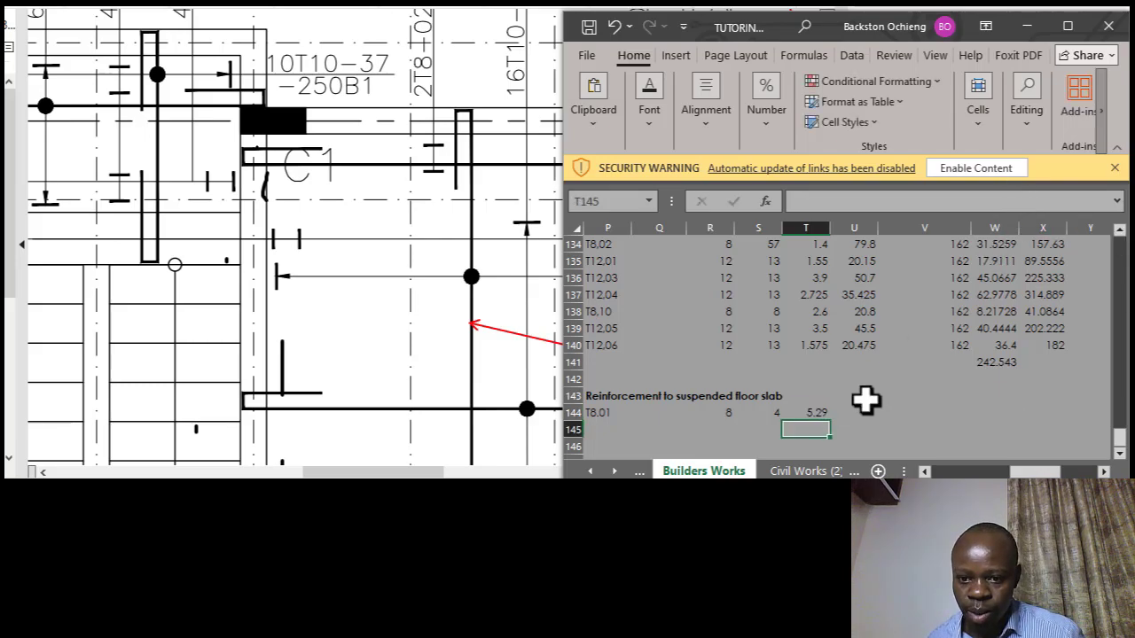
Enter the total length of bar T8.01 in cell U144 as =T144*S144, length times number of bars.
key(Up)
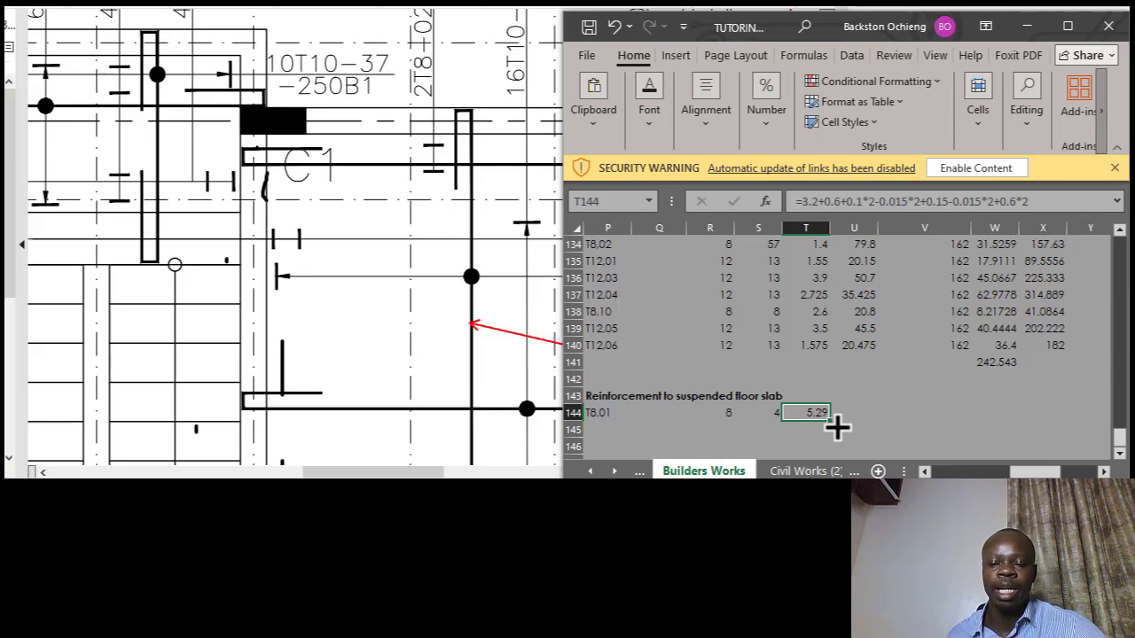
scroll(842, 403, up, 1)
scroll(858, 390, down, 1)
click(856, 408)
text(=)
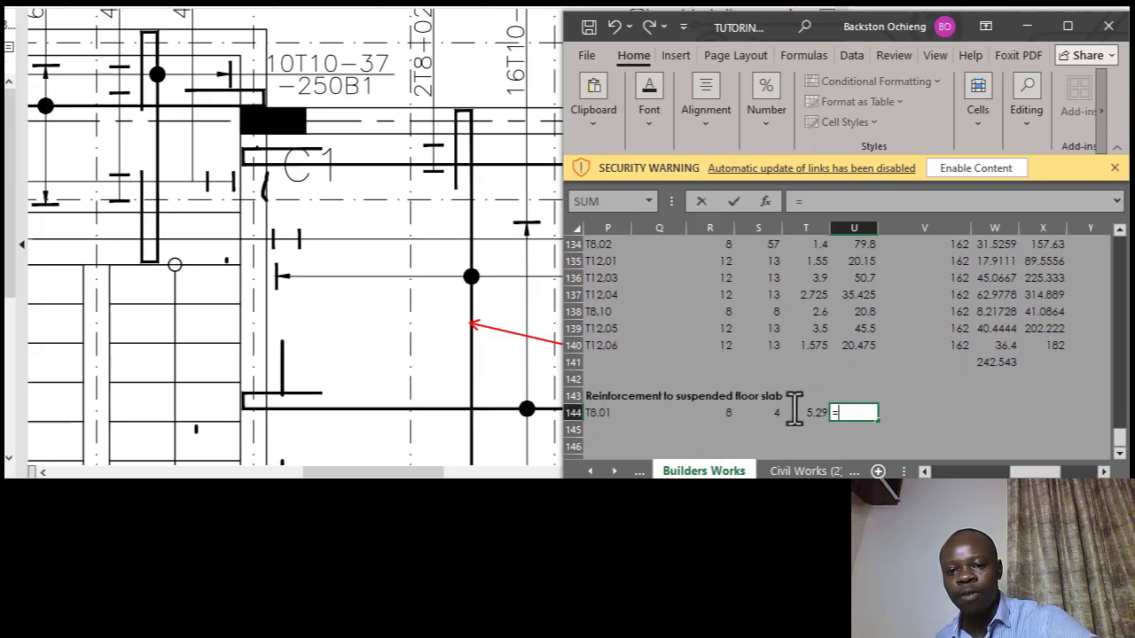
key(Left)
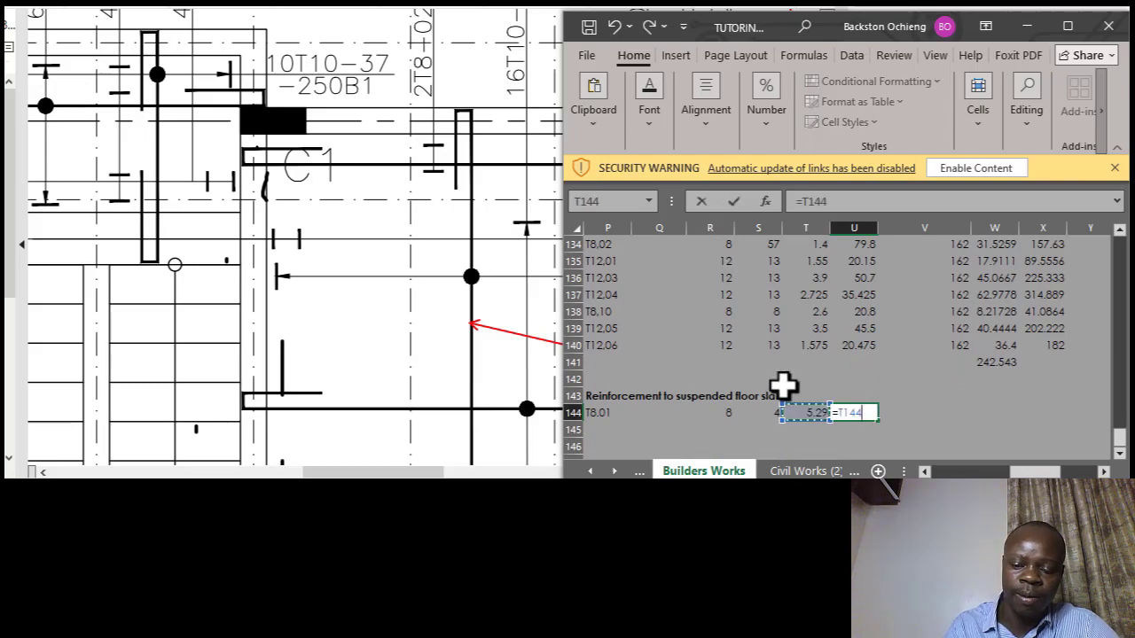
text(*)
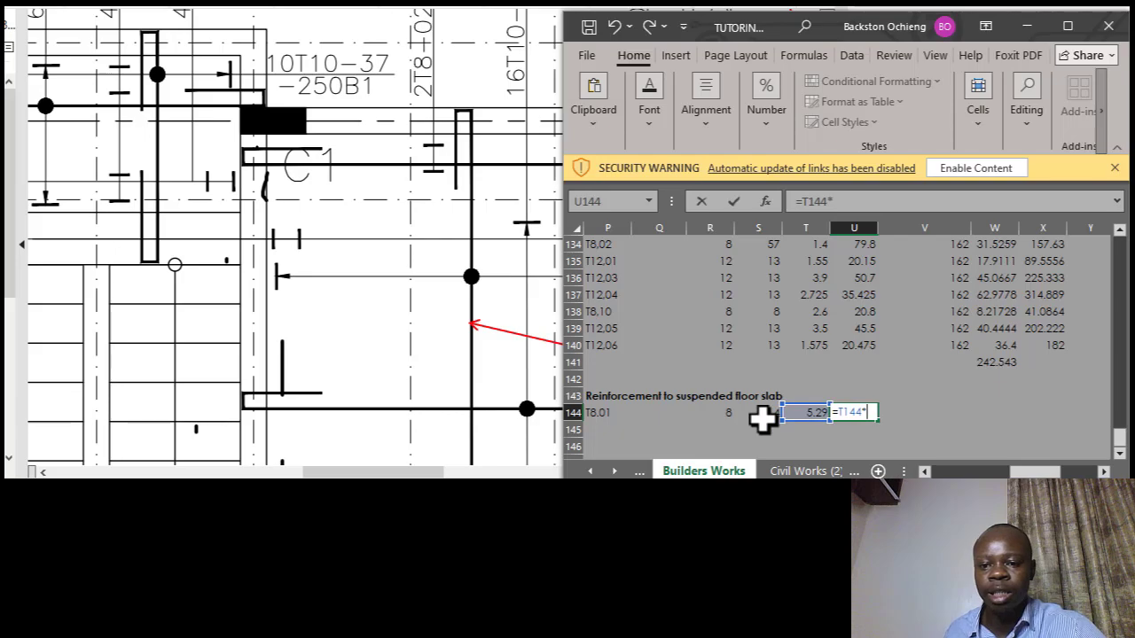
click(764, 412)
key(Return)
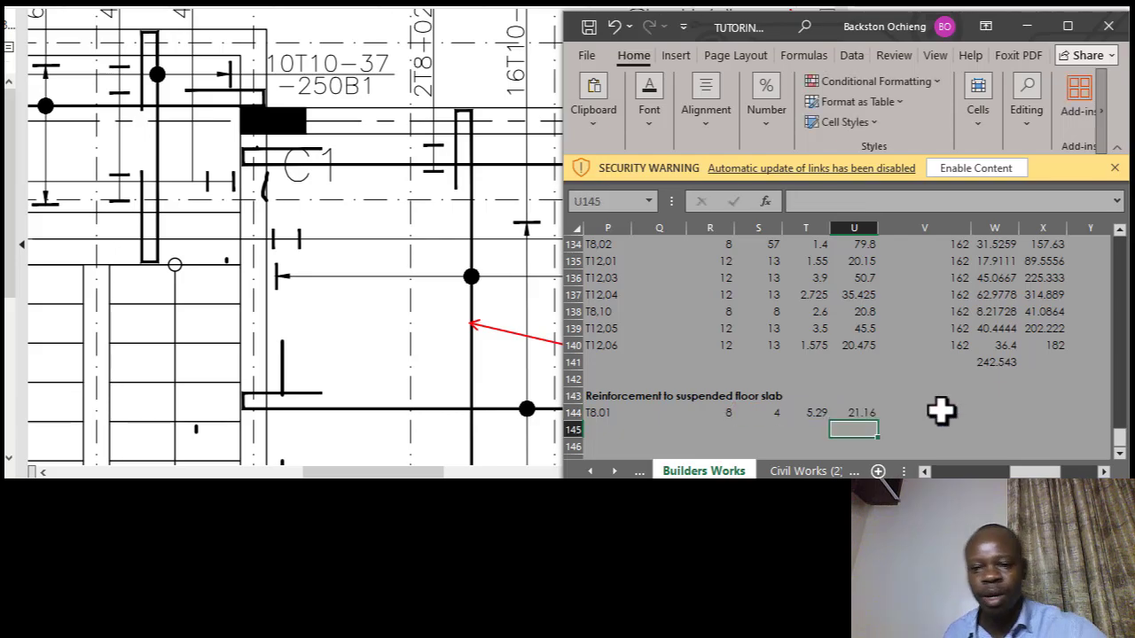
Enter 162 as the length conversion constant for bar T8.01 in cell V144.
click(937, 413)
scroll(891, 376, up, 1)
scroll(898, 370, down, 1)
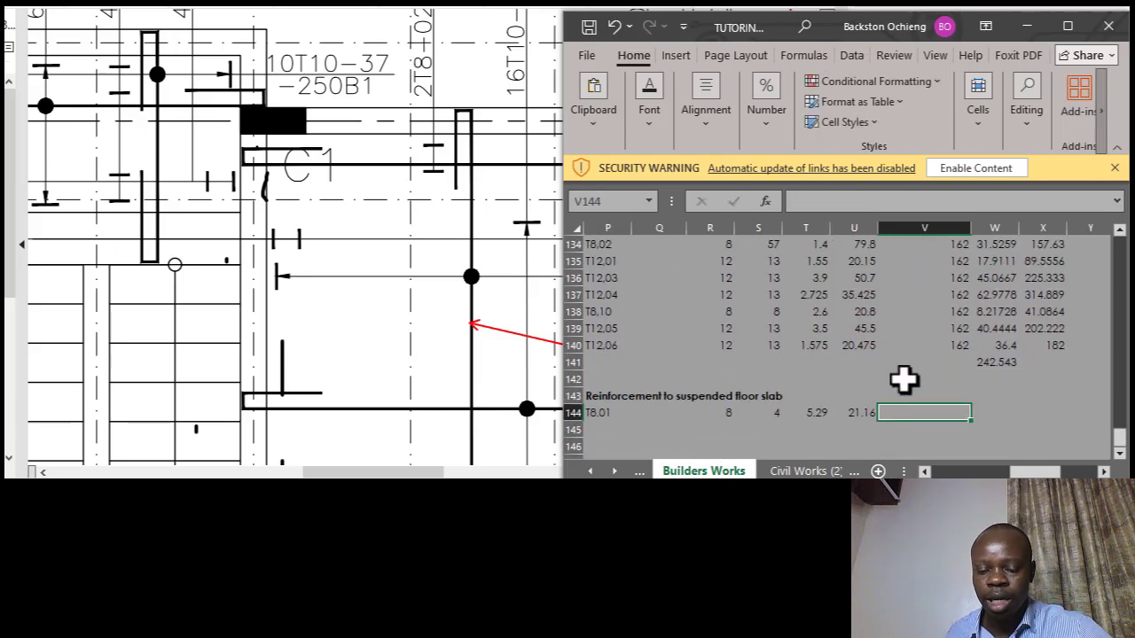
text(162)
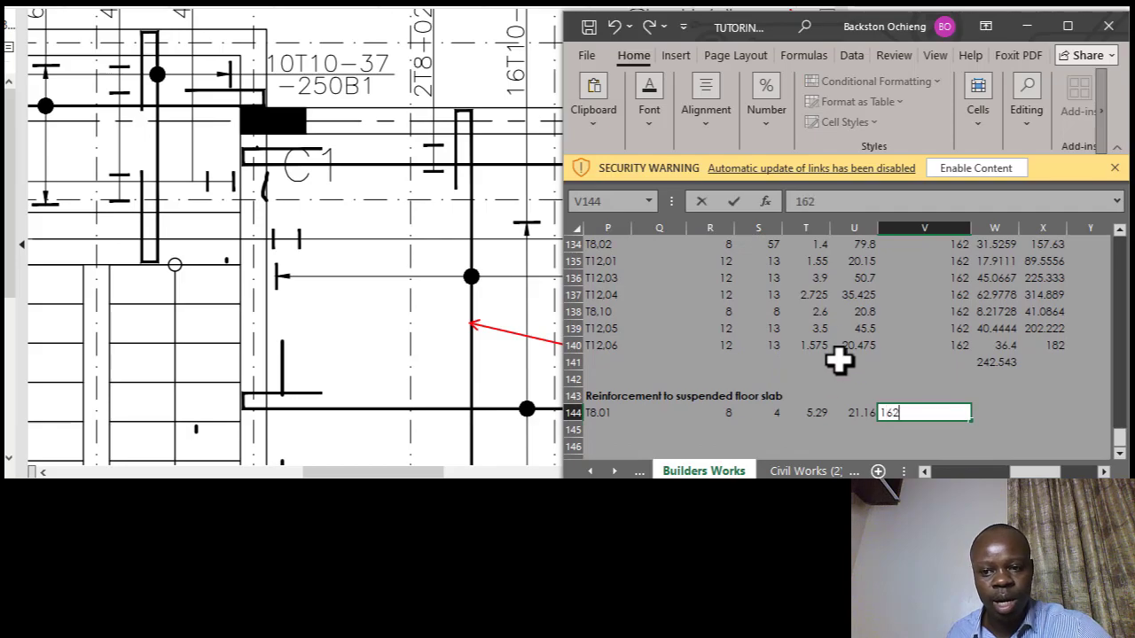
key(Return)
Calculate the weight of bar T8.01 in cell W144 with the formula =R144*R144*U144/162.
click(992, 412)
scroll(979, 403, up, 2)
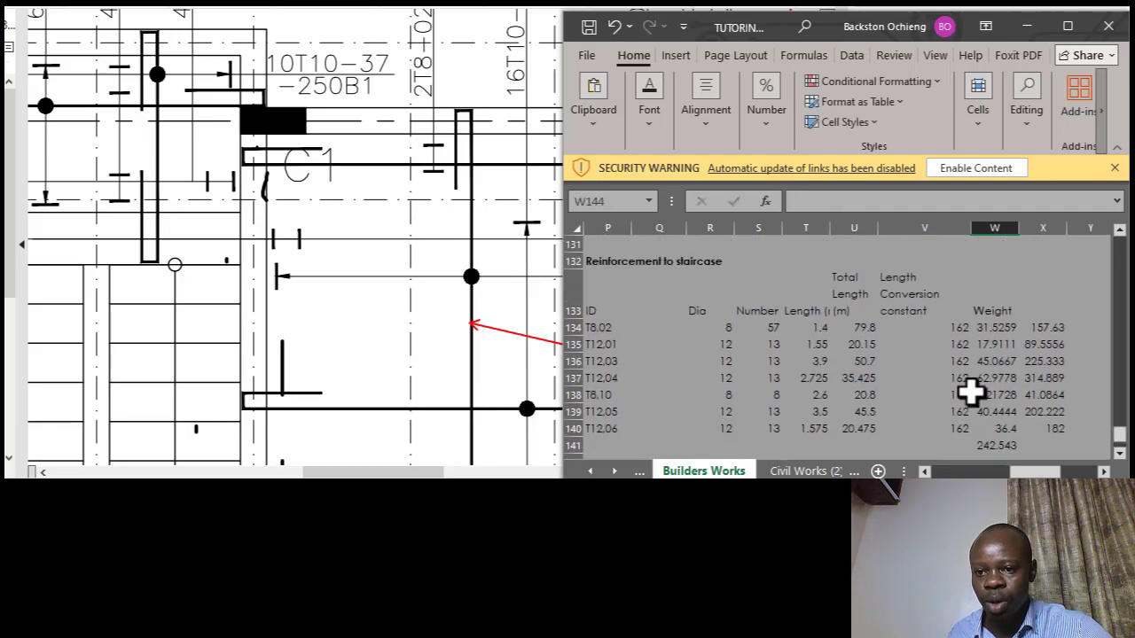
scroll(975, 359, down, 2)
text(=)
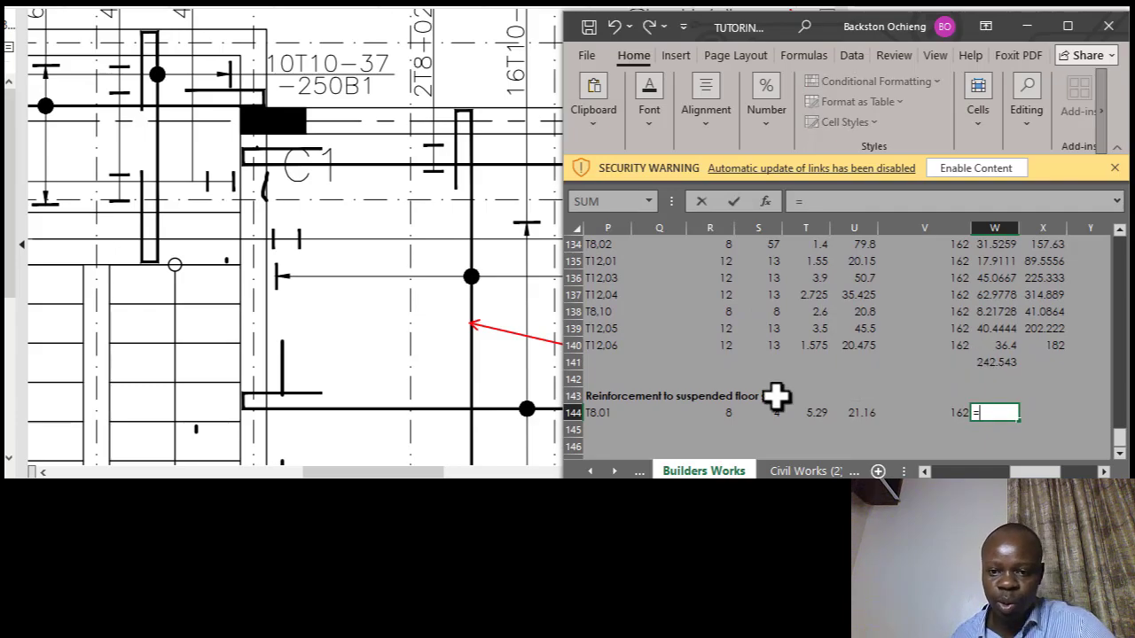
click(716, 412)
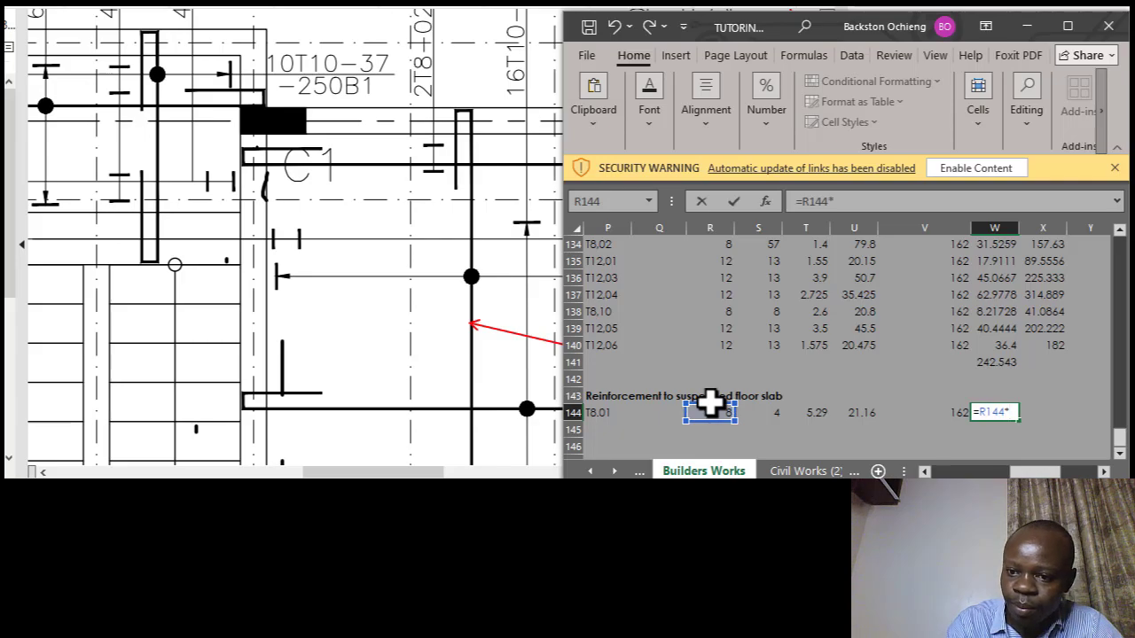
text(*)
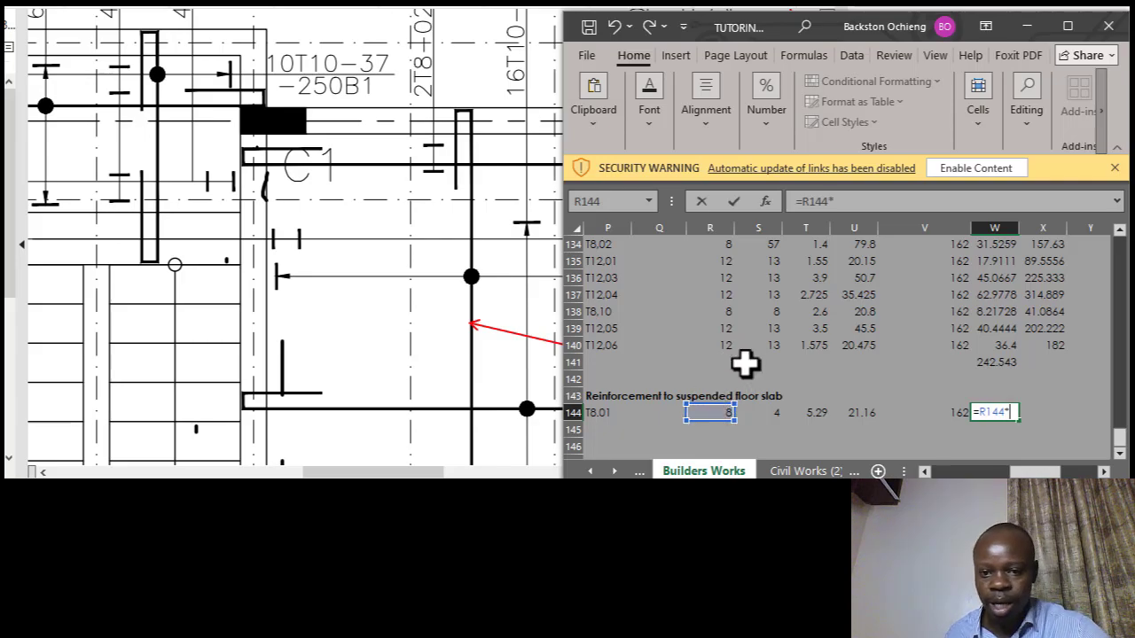
click(704, 411)
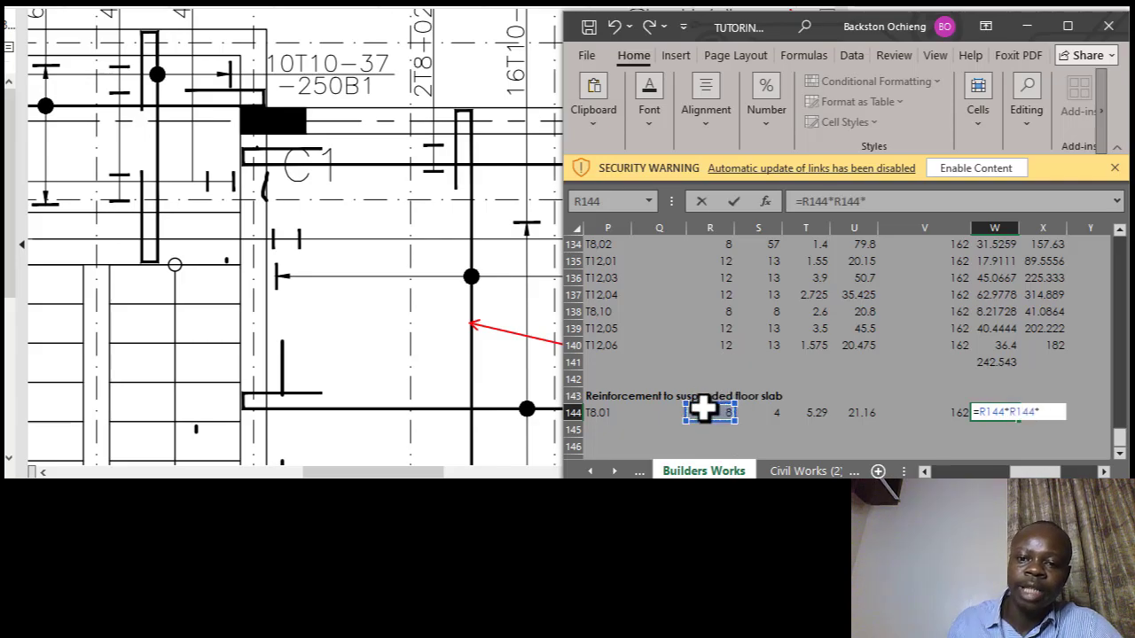
text(*)
click(855, 410)
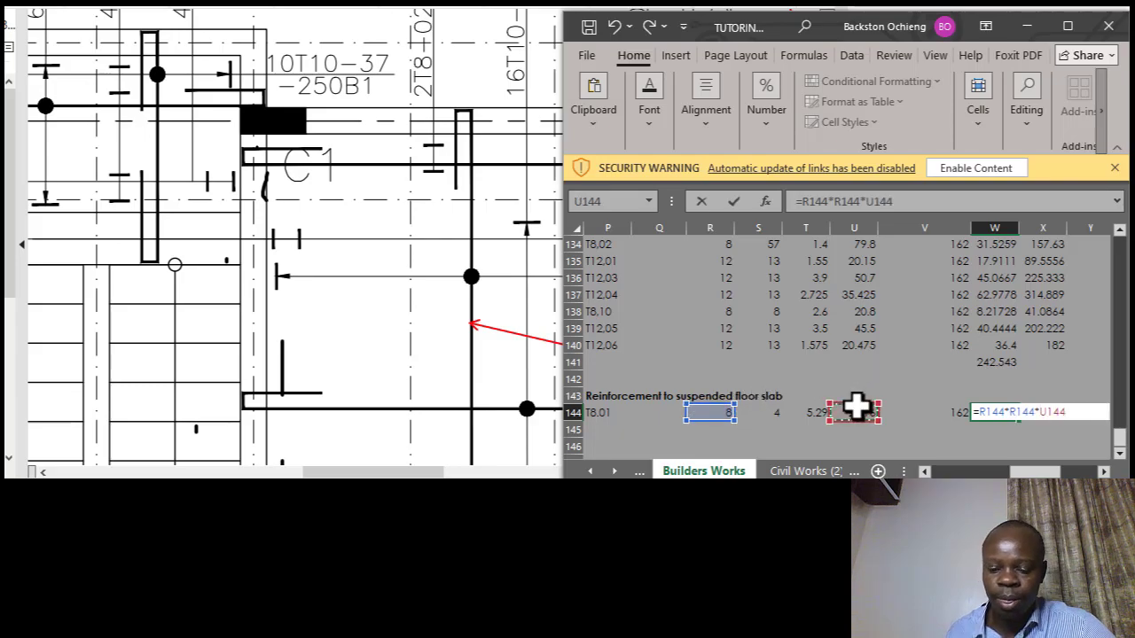
text(/)
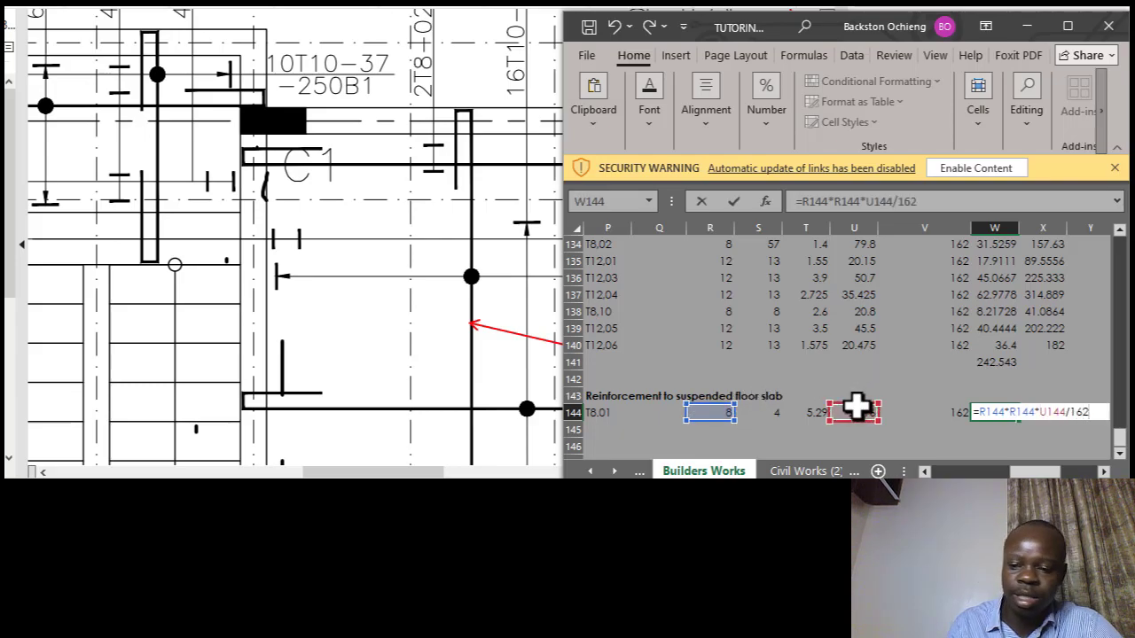
text(162)
key(Return)
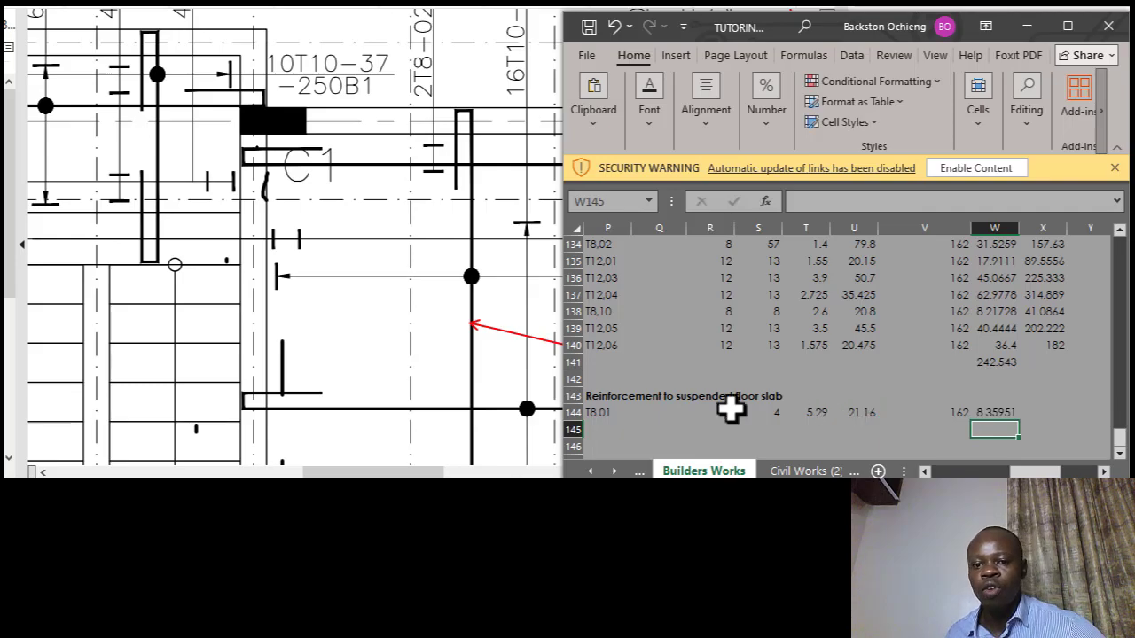
Review the T8.01 row of the suspended floor slab schedule, from the bar ID to the weight formula.
click(604, 411)
click(994, 413)
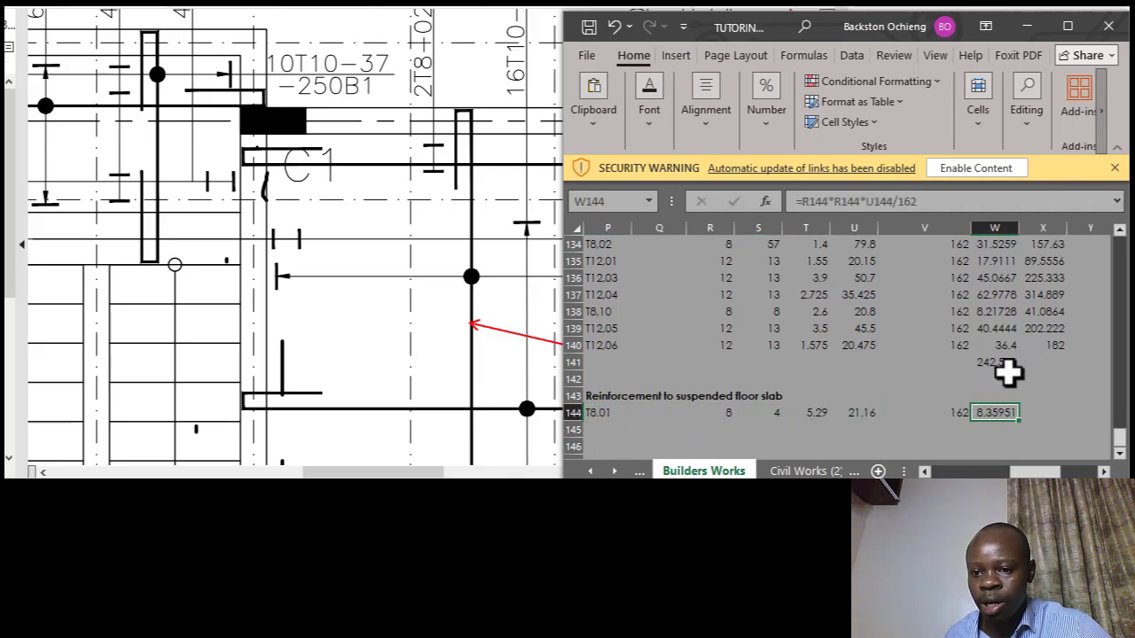
click(952, 363)
click(1011, 412)
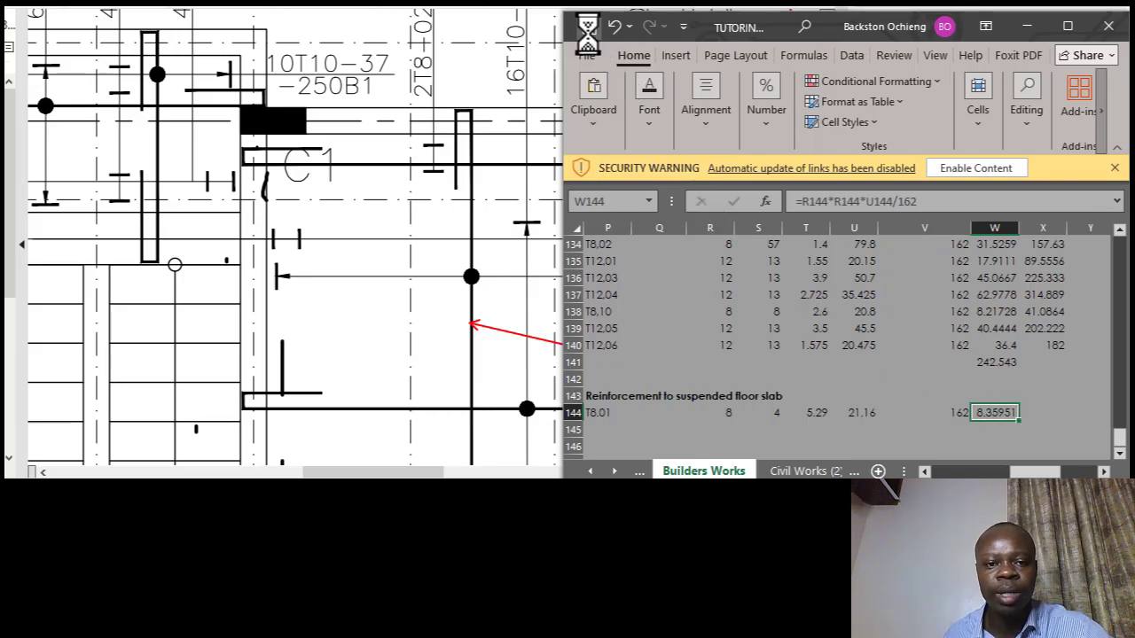
Switch to the structural drawing and examine the bar labels along the slab's upper edge between gridlines 5 and 10.
click(413, 253)
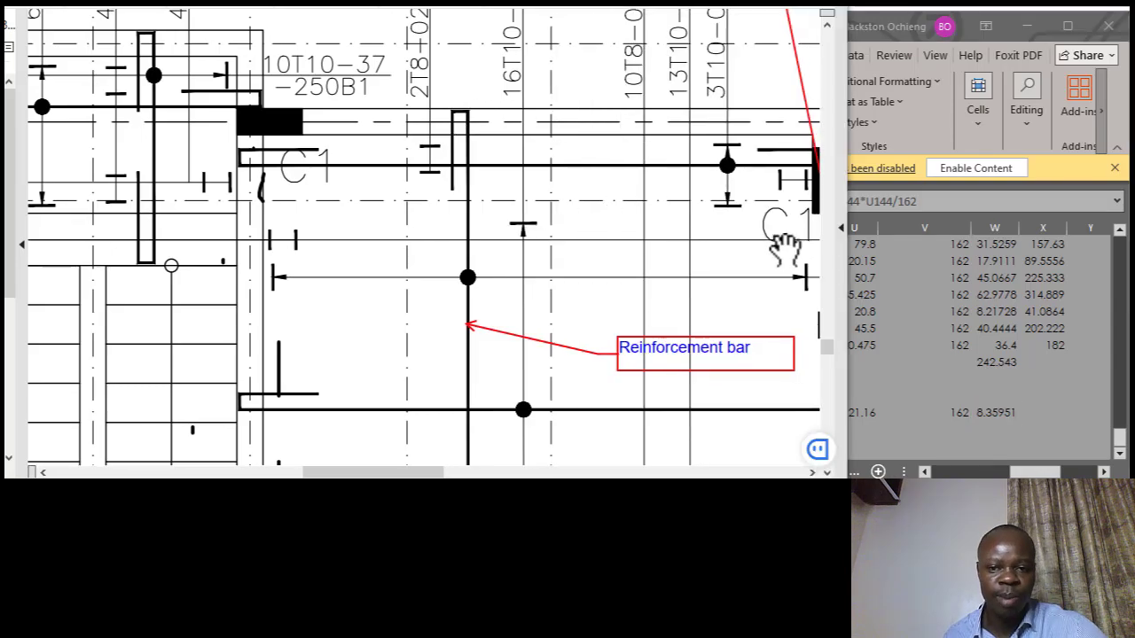
drag(577, 274, 486, 237)
scroll(485, 237, down, 1)
scroll(425, 226, up, 3)
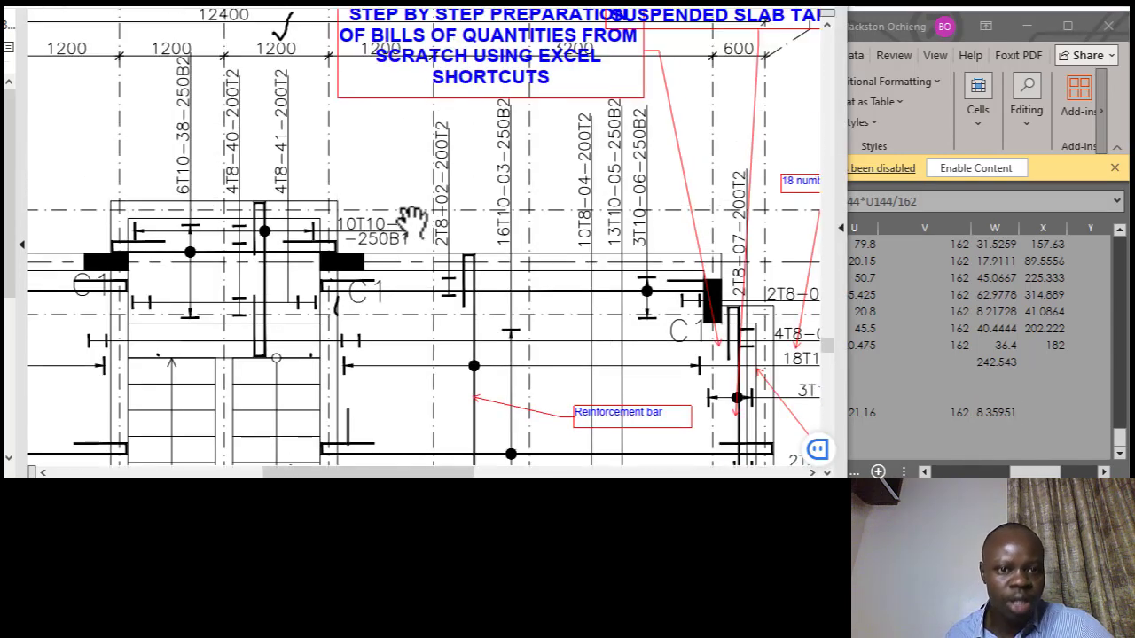
scroll(406, 207, up, 2)
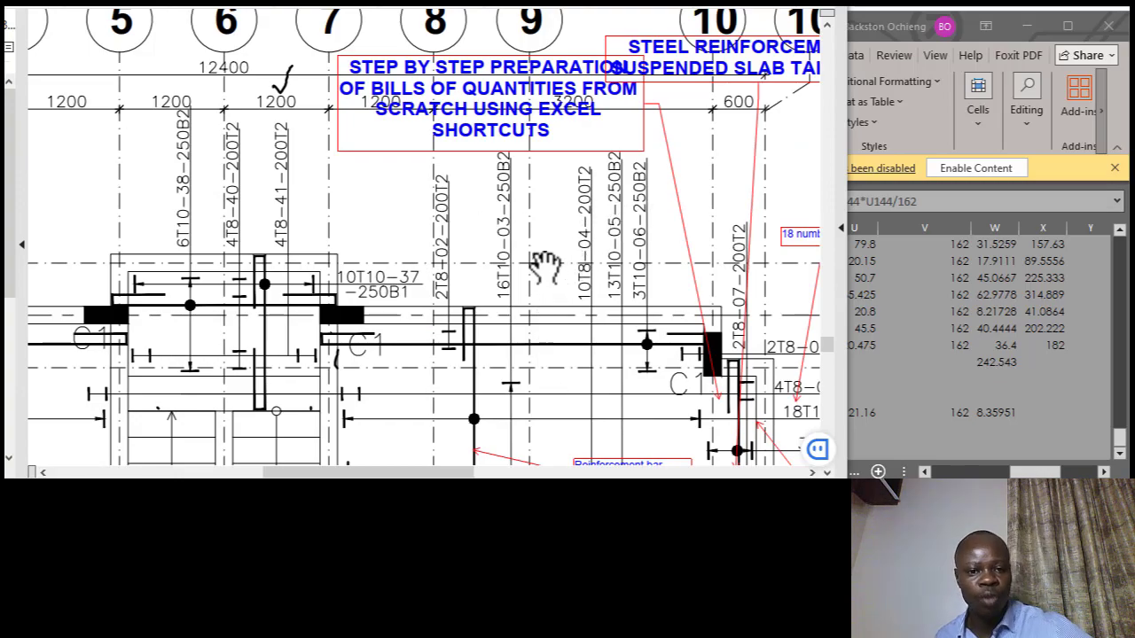
scroll(544, 264, down, 2)
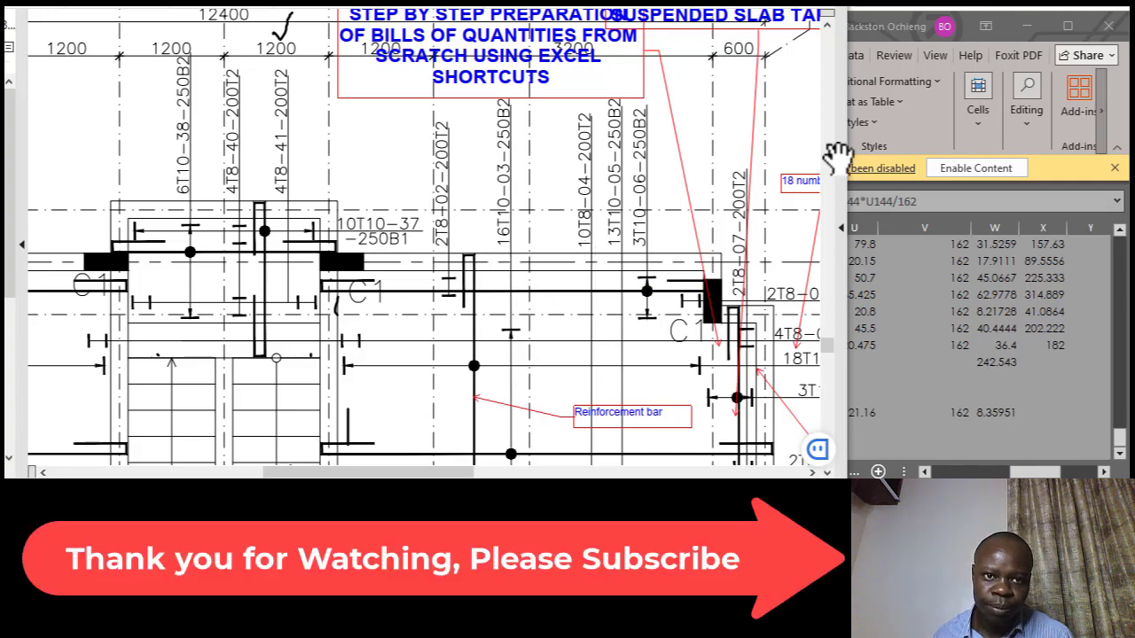
drag(654, 35, 689, 34)
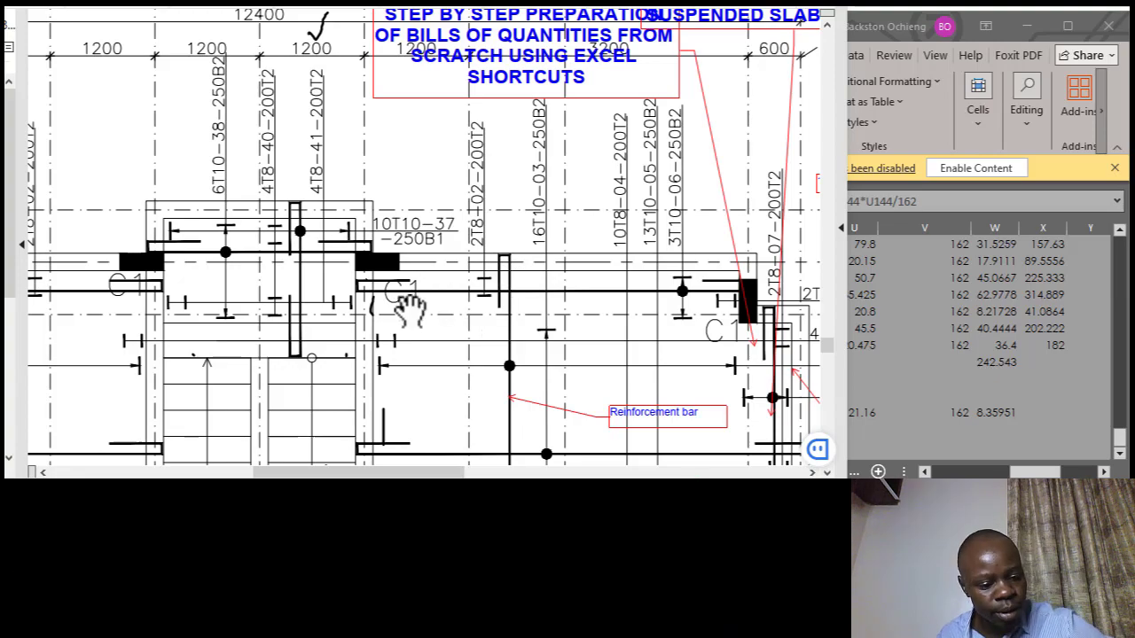
Examine the slab reinforcement around the staircase opening and the panels on both sides of it, including the reinforcement bar callout.
scroll(410, 306, up, 3)
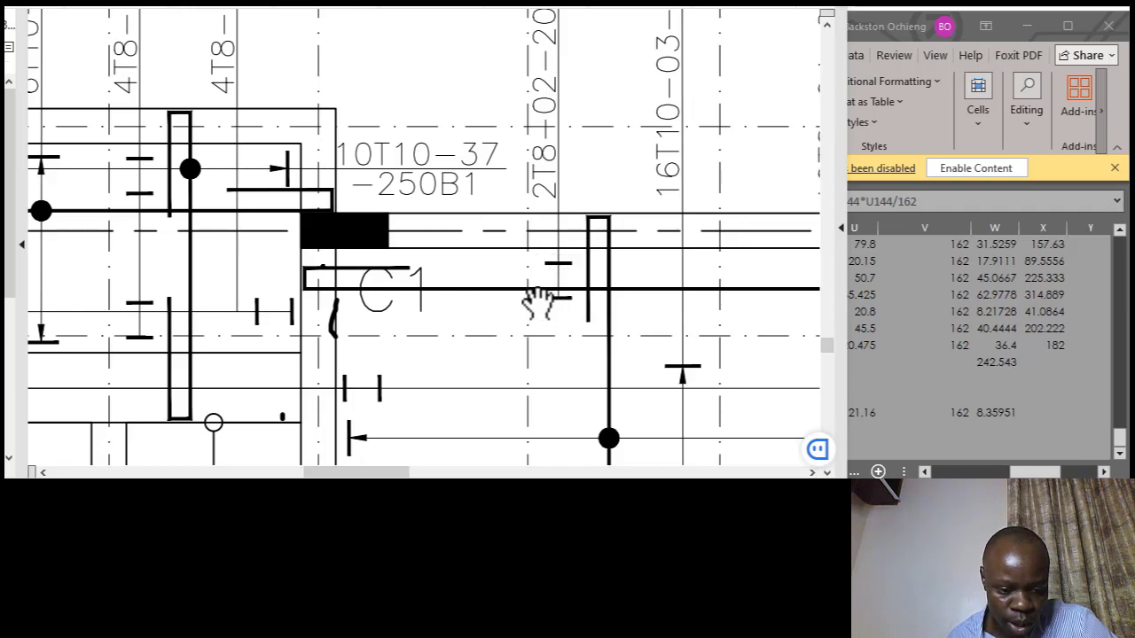
scroll(531, 306, down, 1)
scroll(541, 319, down, 1)
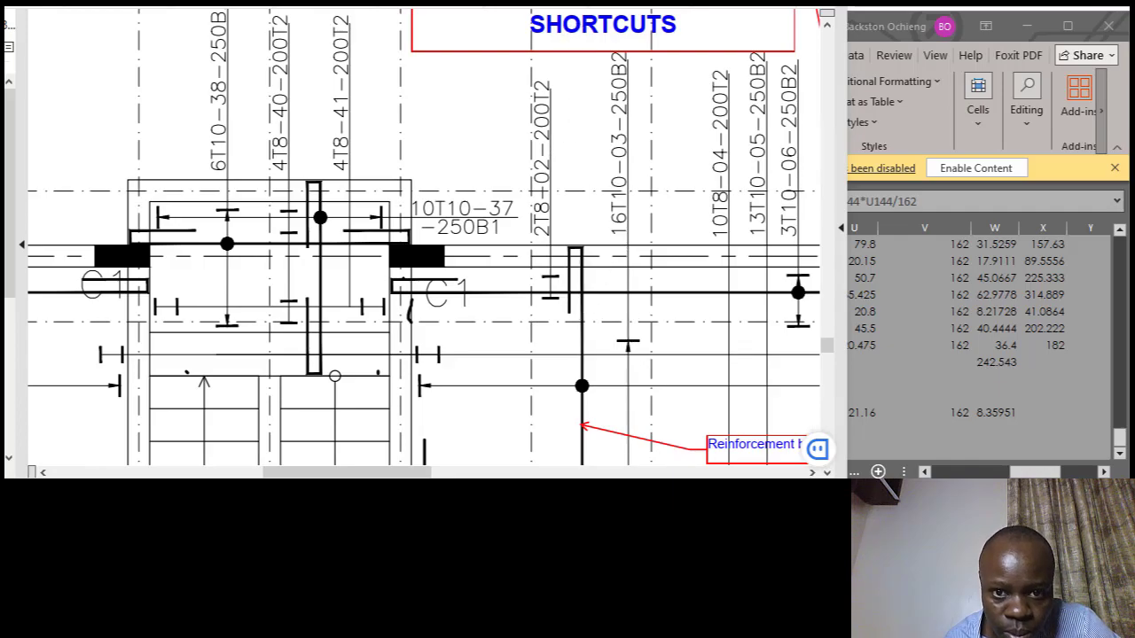
scroll(718, 133, down, 1)
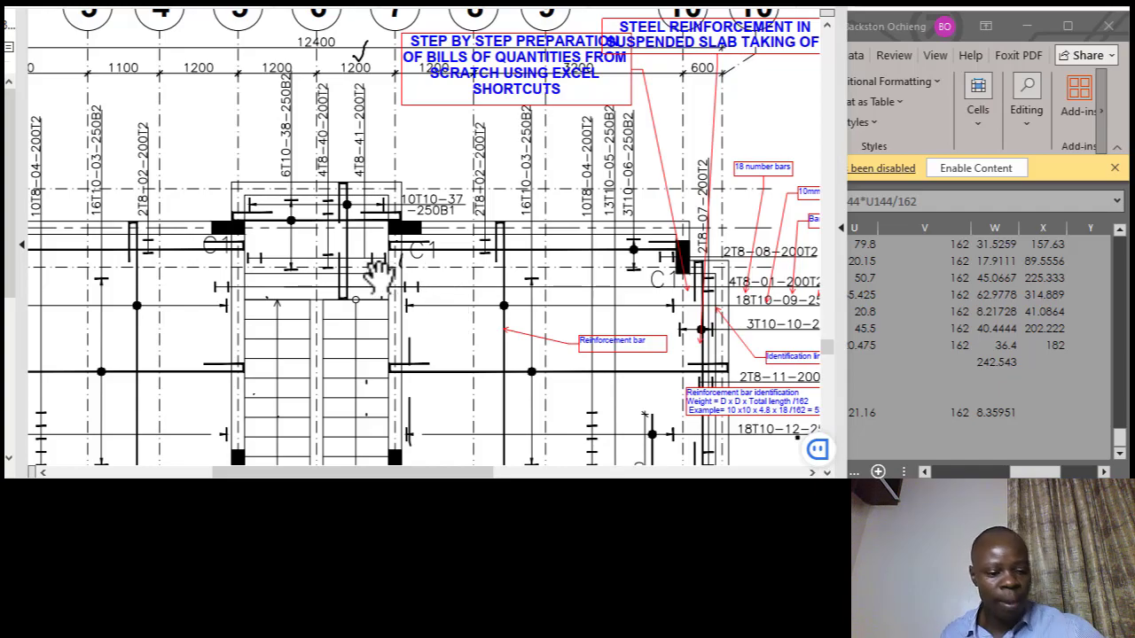
scroll(245, 292, up, 2)
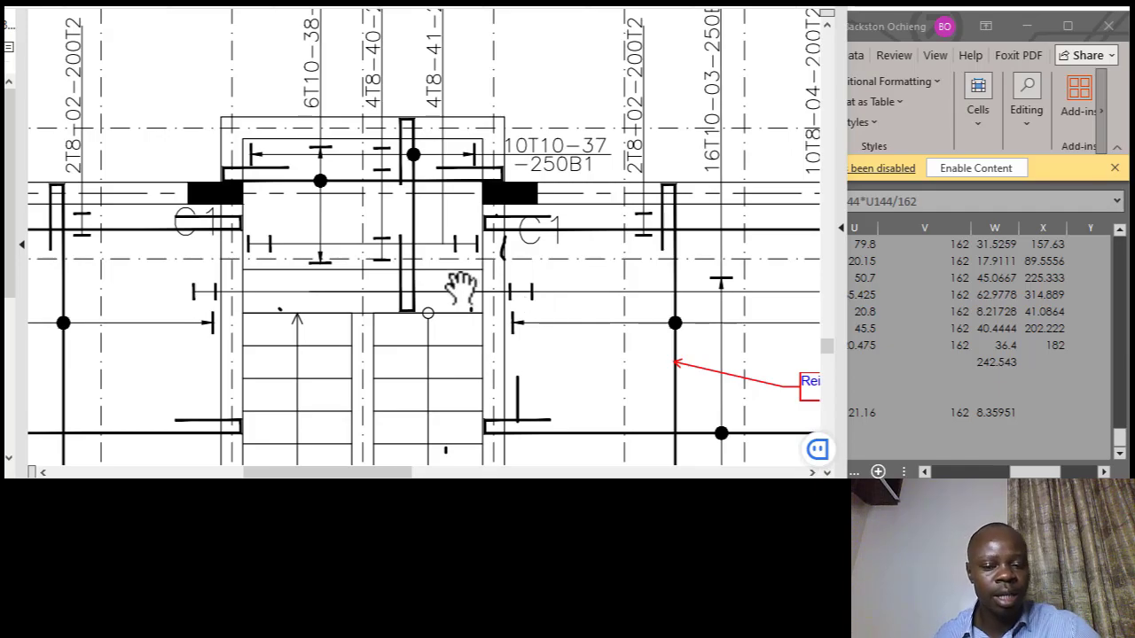
scroll(554, 250, down, 3)
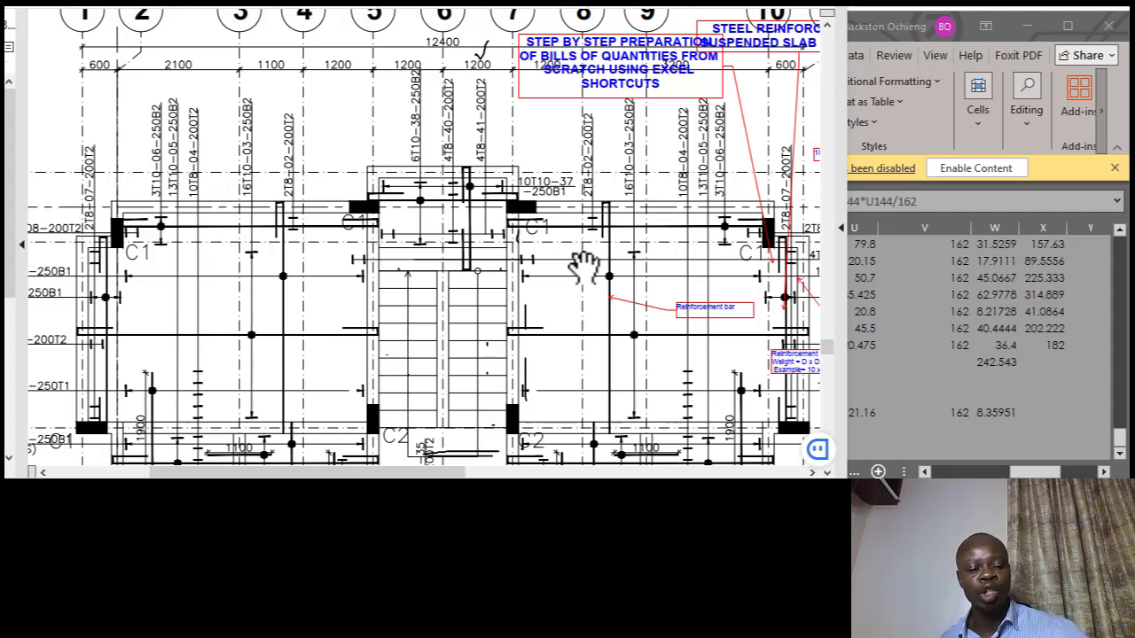
scroll(704, 274, up, 1)
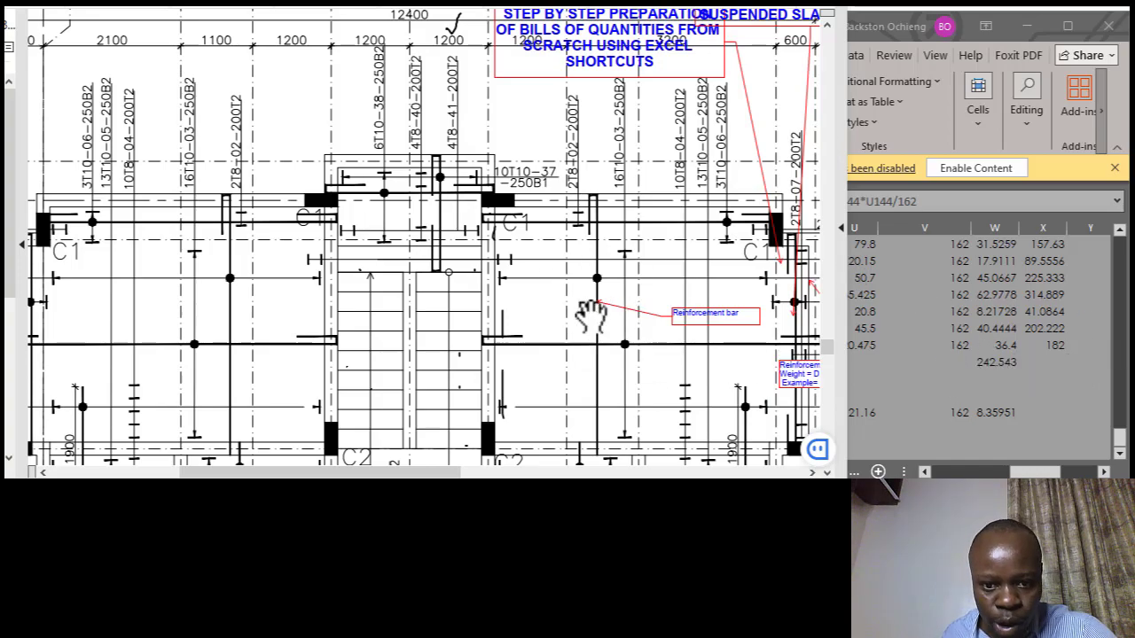
click(696, 313)
drag(412, 472, 455, 474)
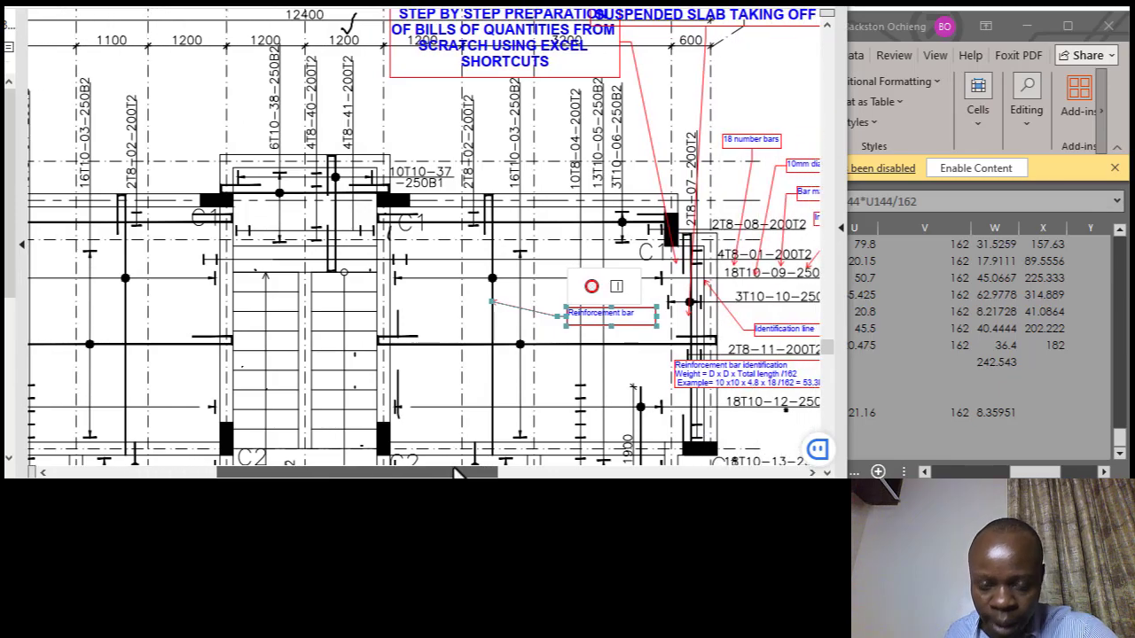
Switch to the Excel bar schedule and check the T8.01 length formula and number of bars.
click(895, 415)
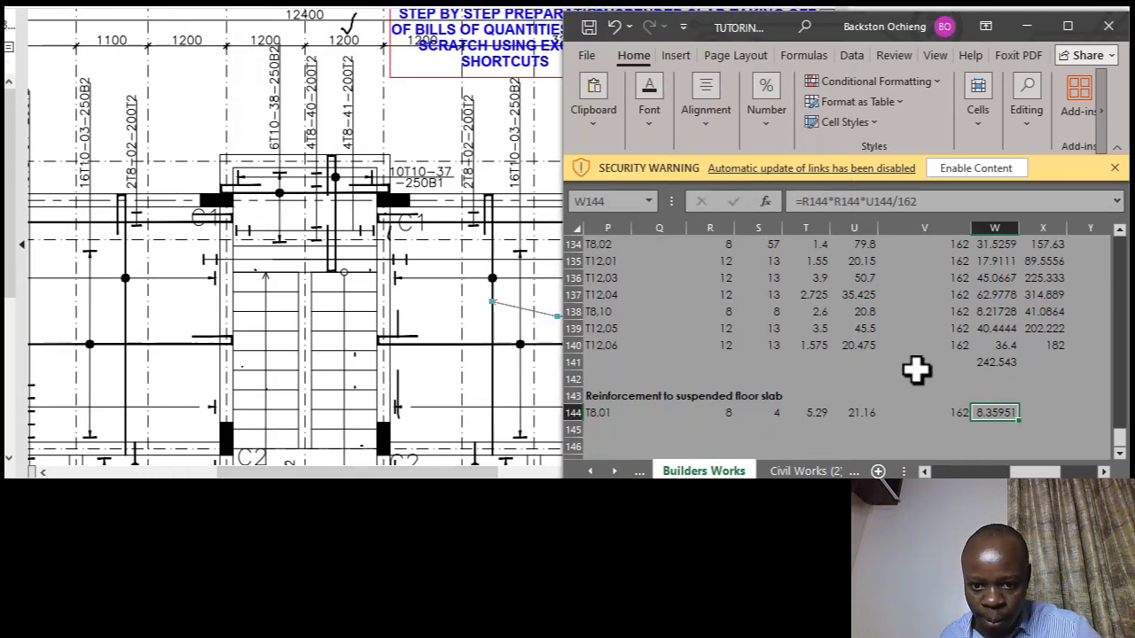
scroll(913, 368, down, 1)
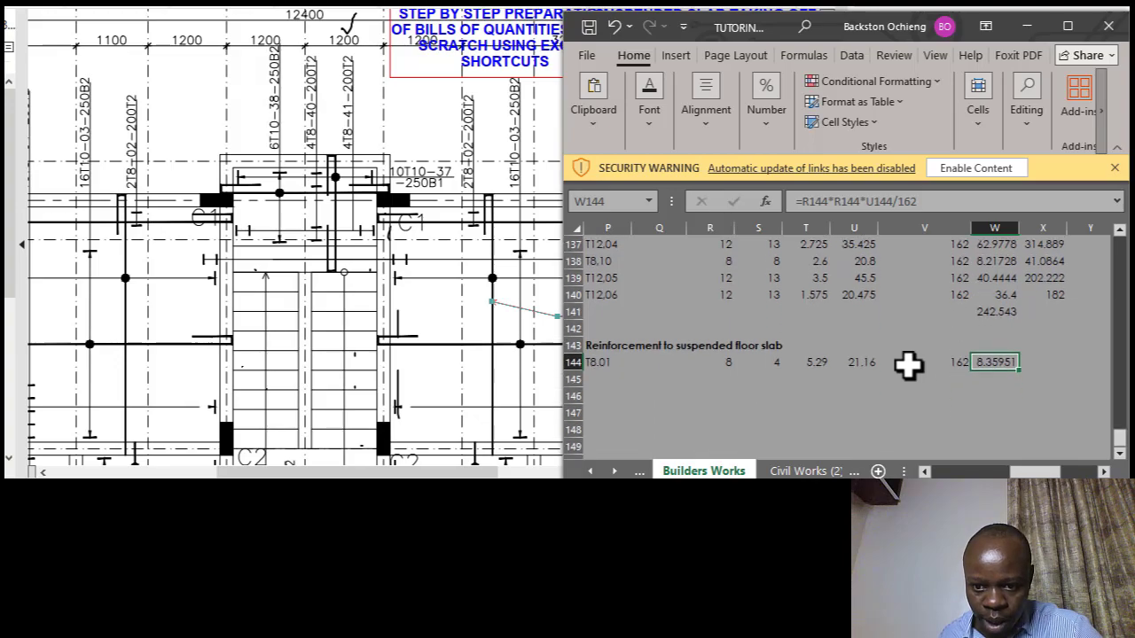
click(795, 365)
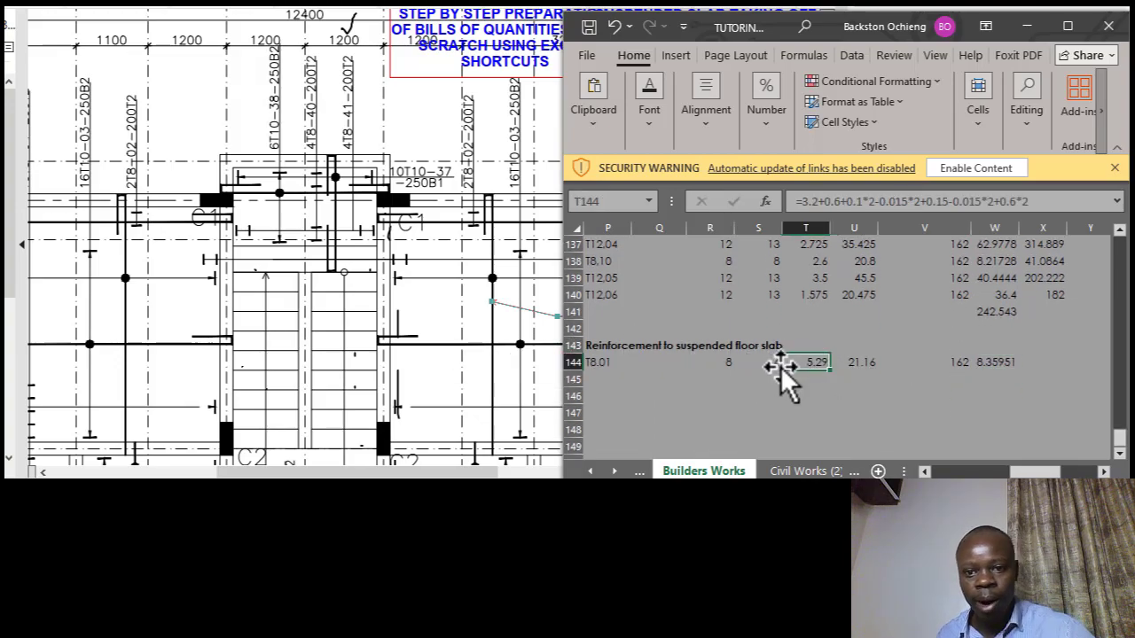
click(770, 365)
Examine the short transverse bars and their range marks on both sides of the staircase opening in the structural drawing.
click(481, 312)
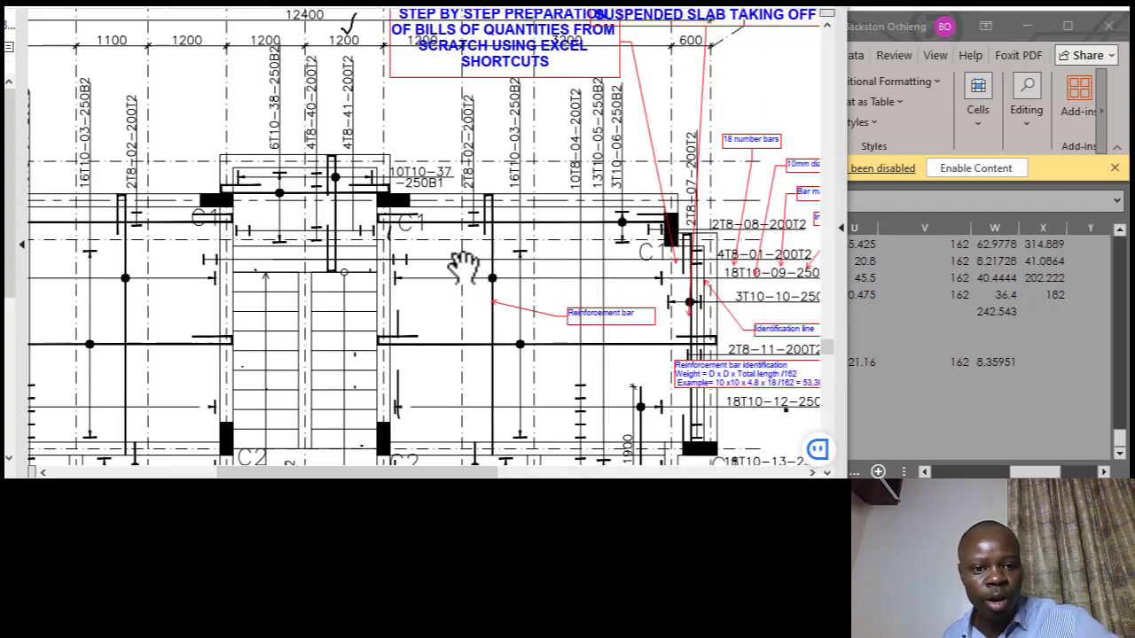
scroll(394, 271, up, 3)
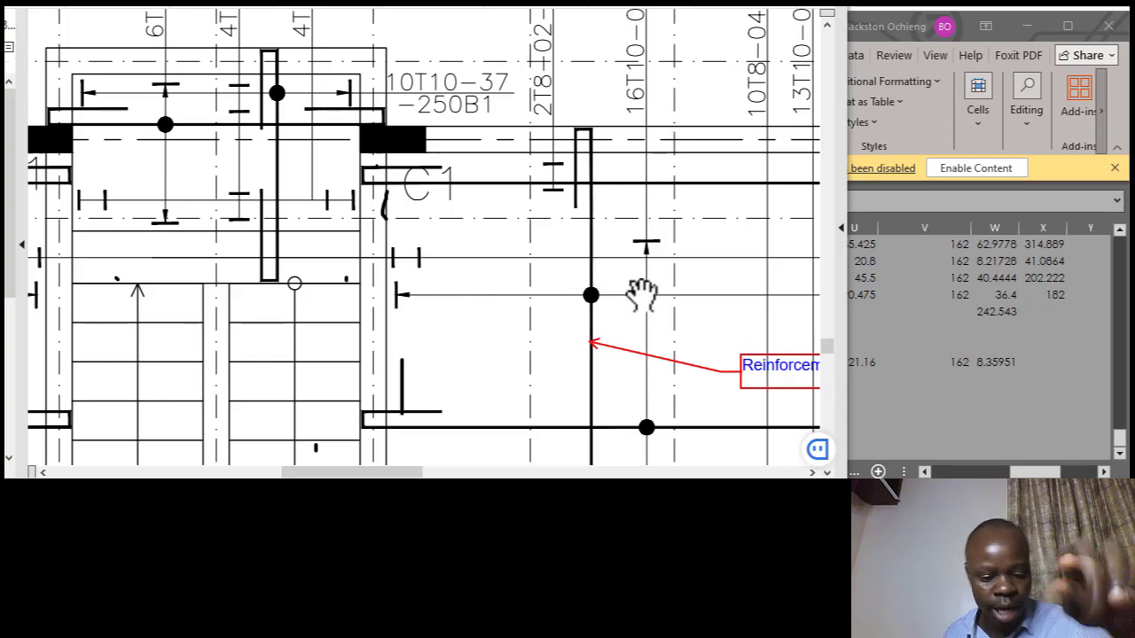
scroll(626, 283, down, 1)
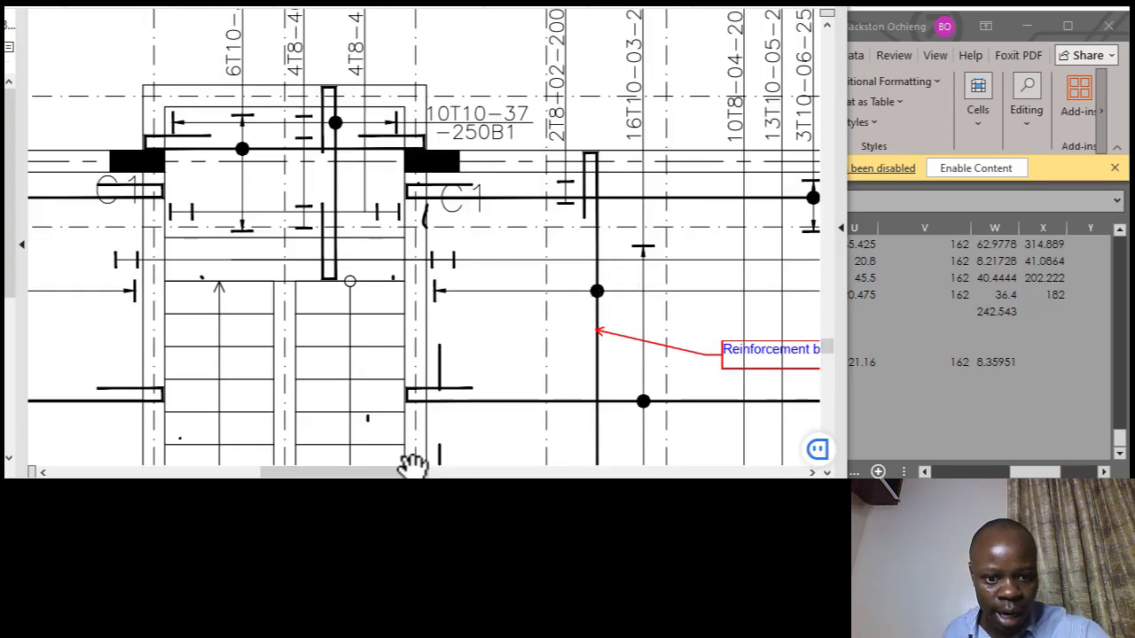
drag(372, 472, 362, 472)
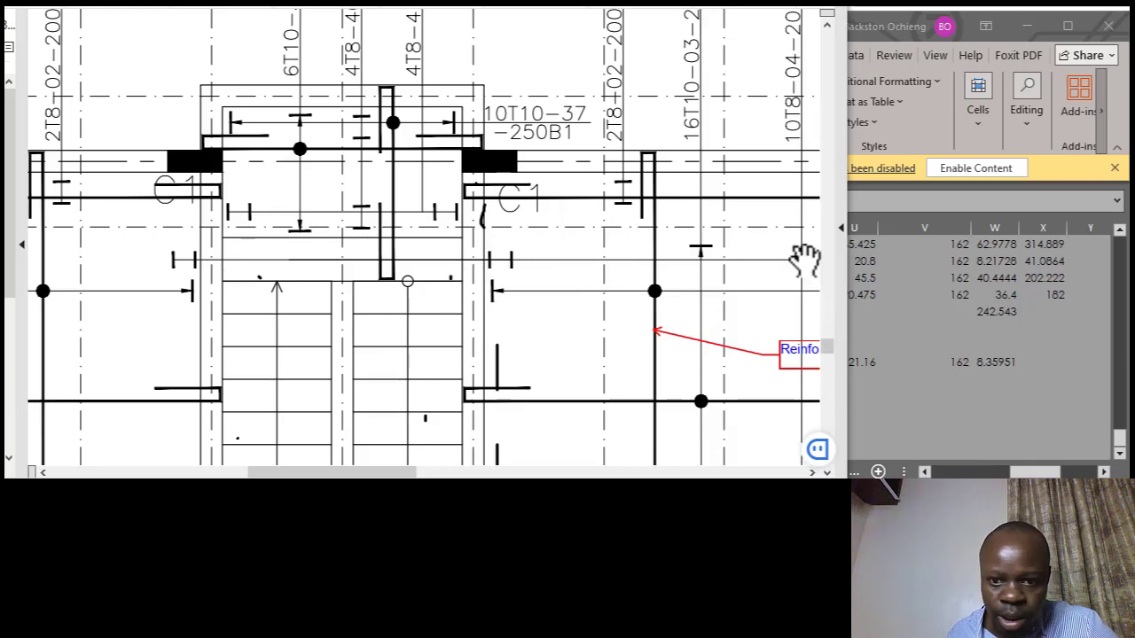
click(840, 281)
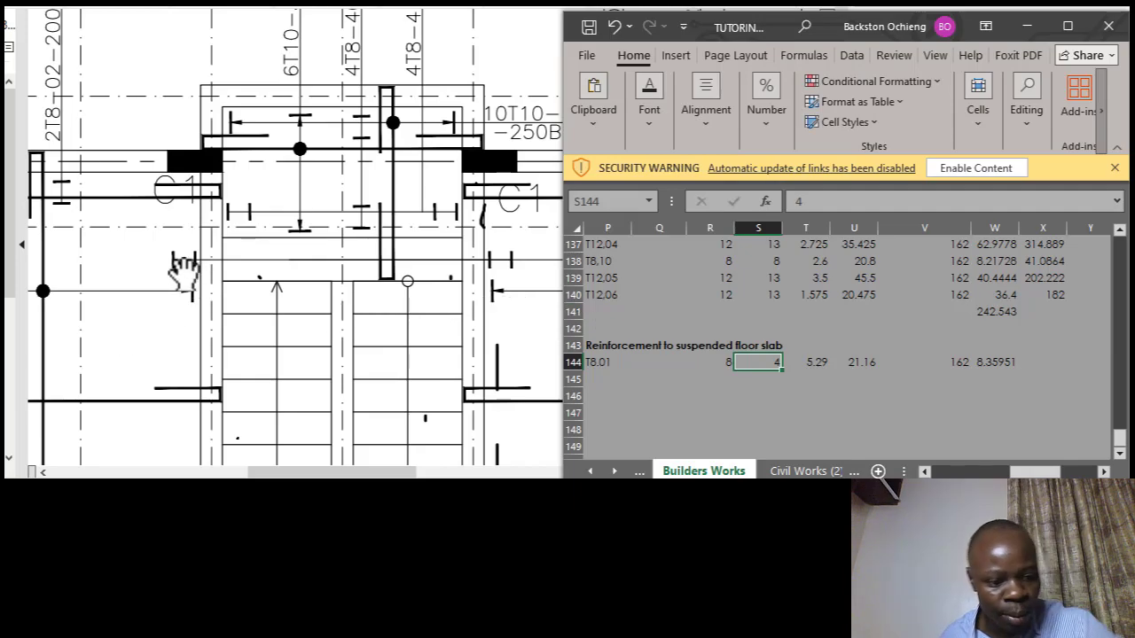
scroll(182, 268, up, 4)
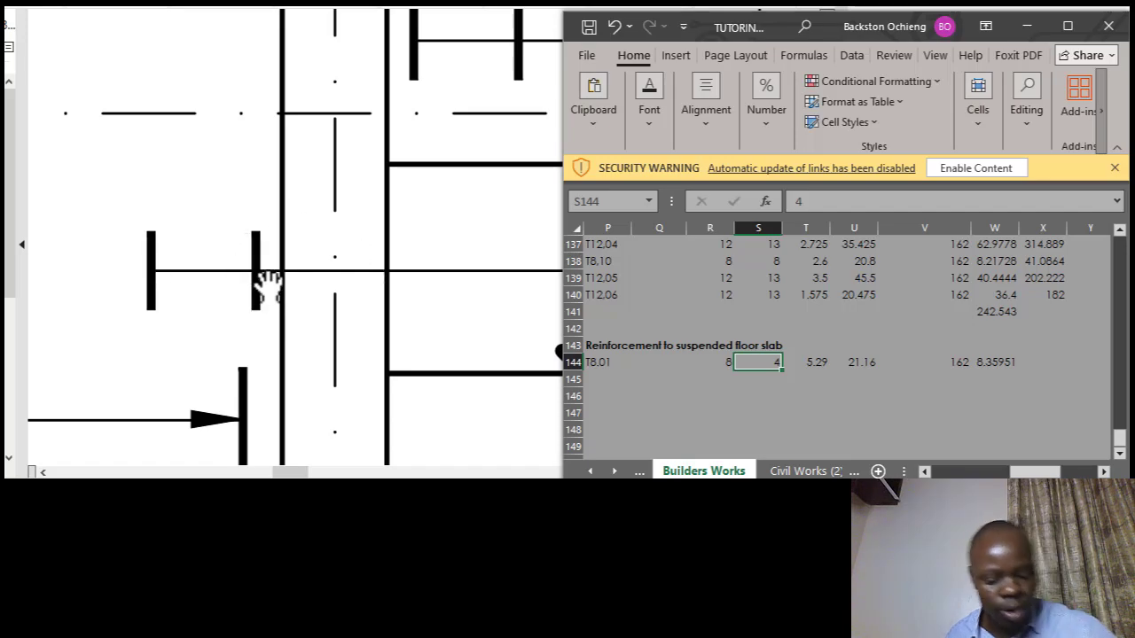
scroll(241, 269, down, 4)
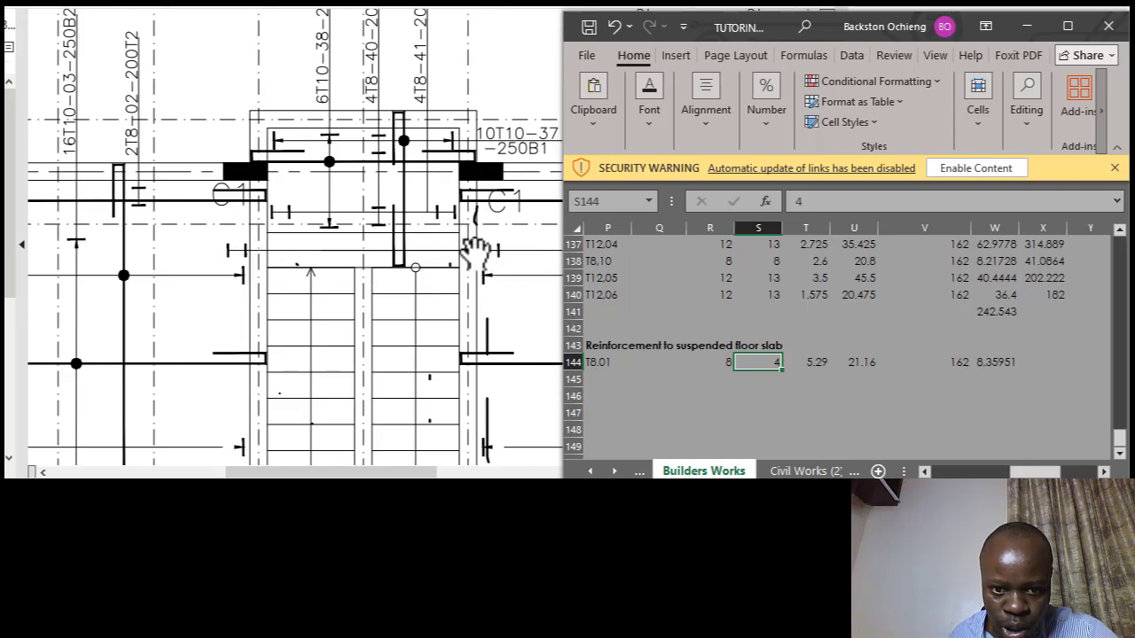
Replace the T8.01 length formula with 0.2 m and check its total length formula.
click(805, 362)
scroll(864, 375, up, 4)
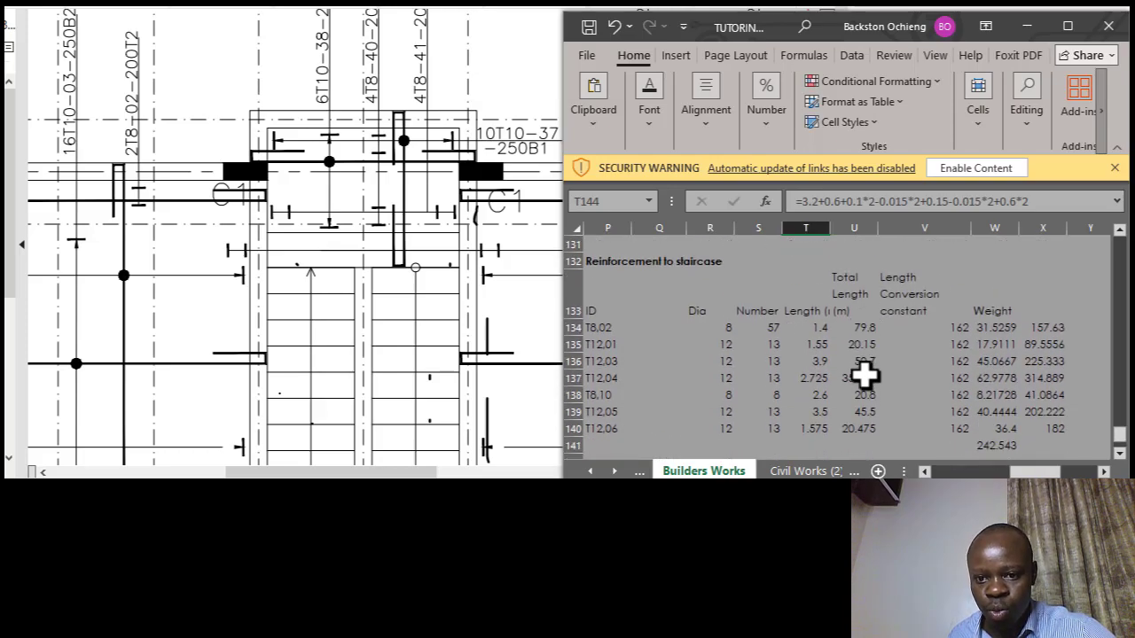
scroll(844, 381, down, 3)
text(0.2)
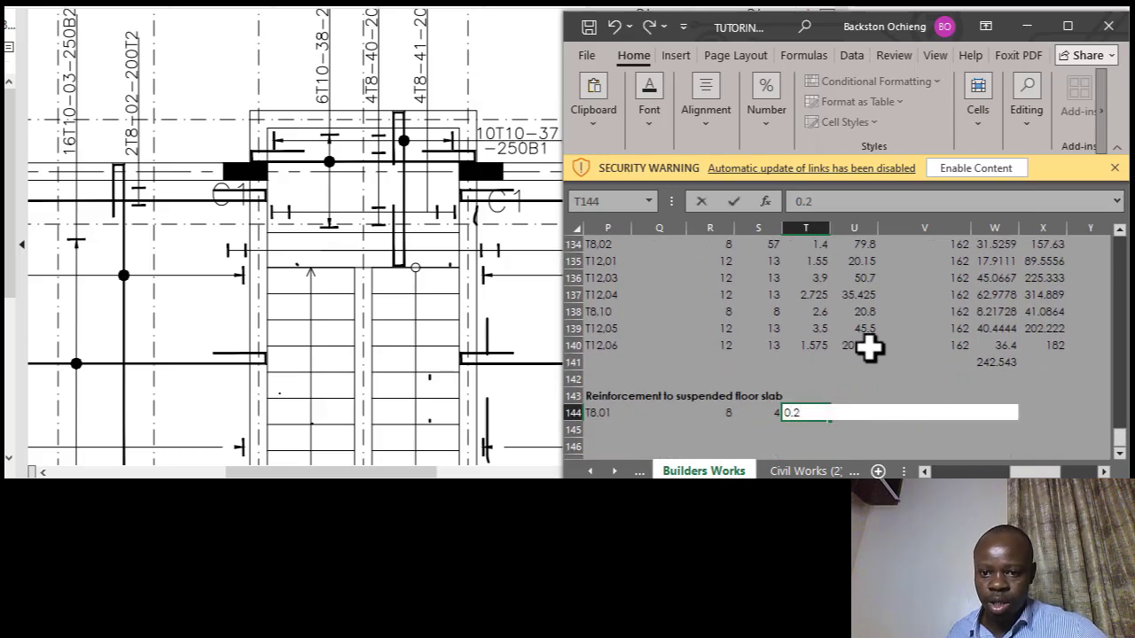
click(855, 346)
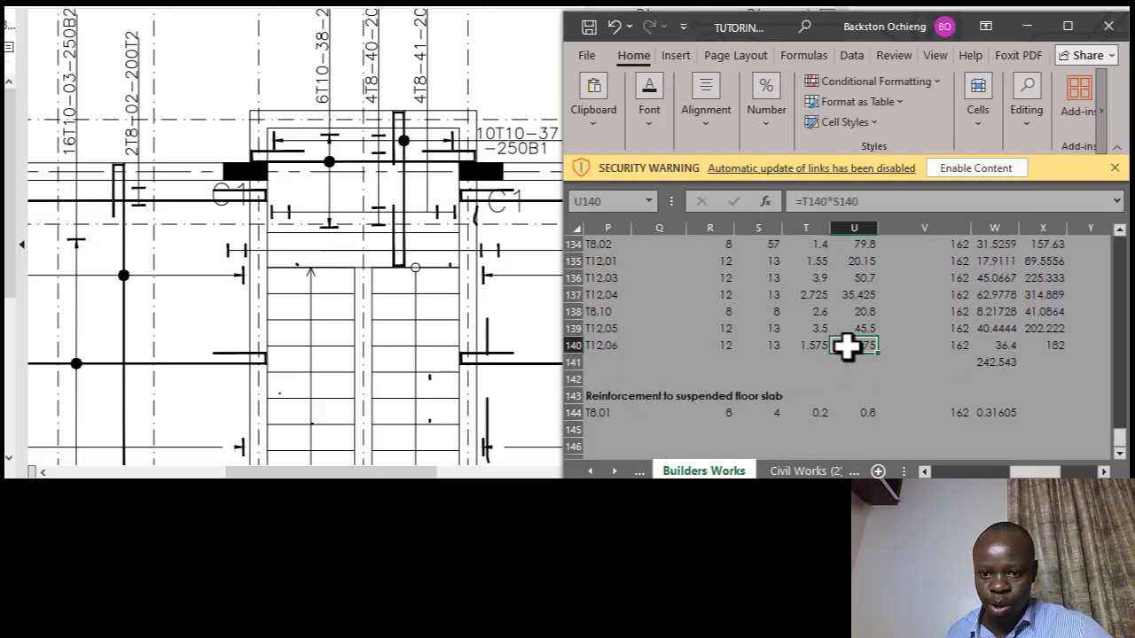
click(823, 411)
click(856, 413)
scroll(856, 375, up, 2)
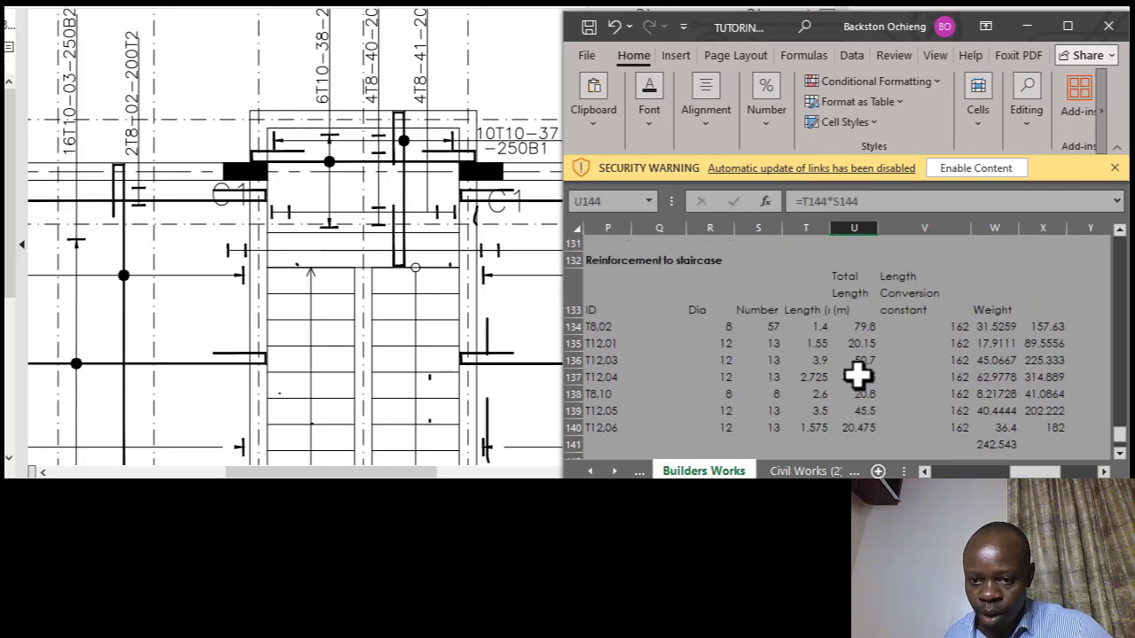
scroll(857, 375, down, 3)
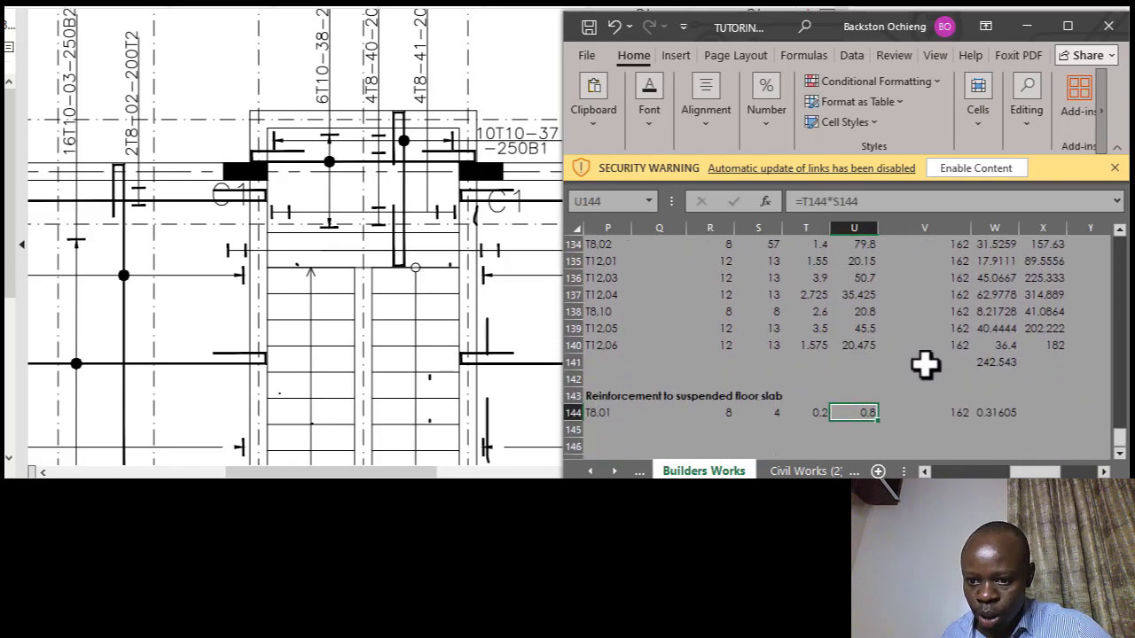
drag(1042, 477, 1010, 477)
Check the 2T8-02-200T2 bar label on the drawing and enter bar ID T8.02 in the row below T8.01.
click(375, 283)
scroll(443, 248, up, 3)
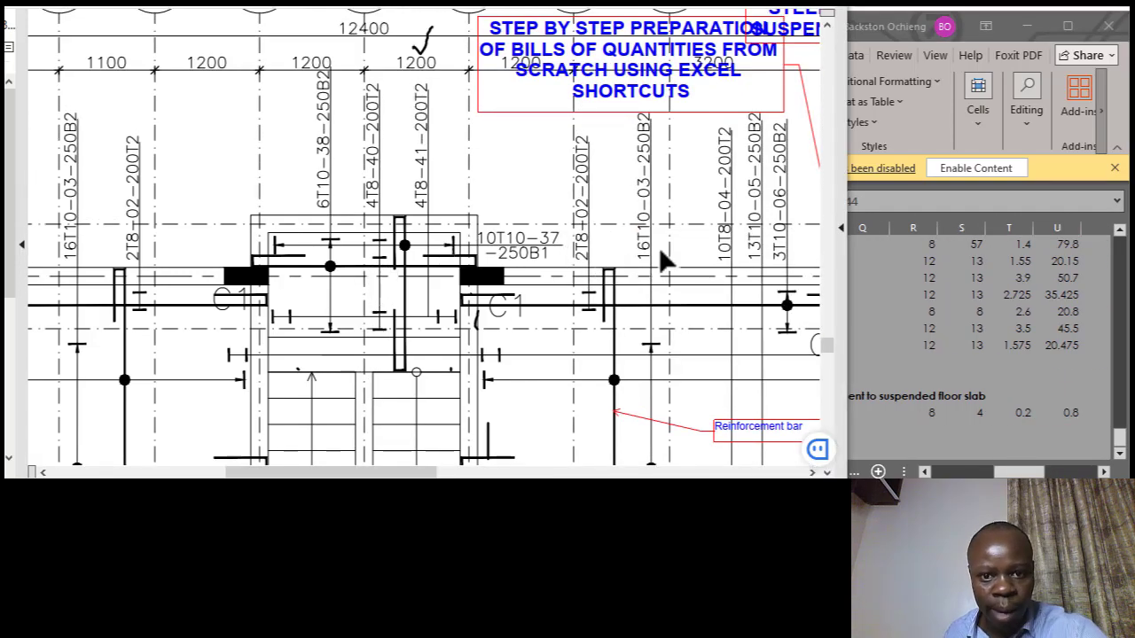
scroll(598, 205, down, 1)
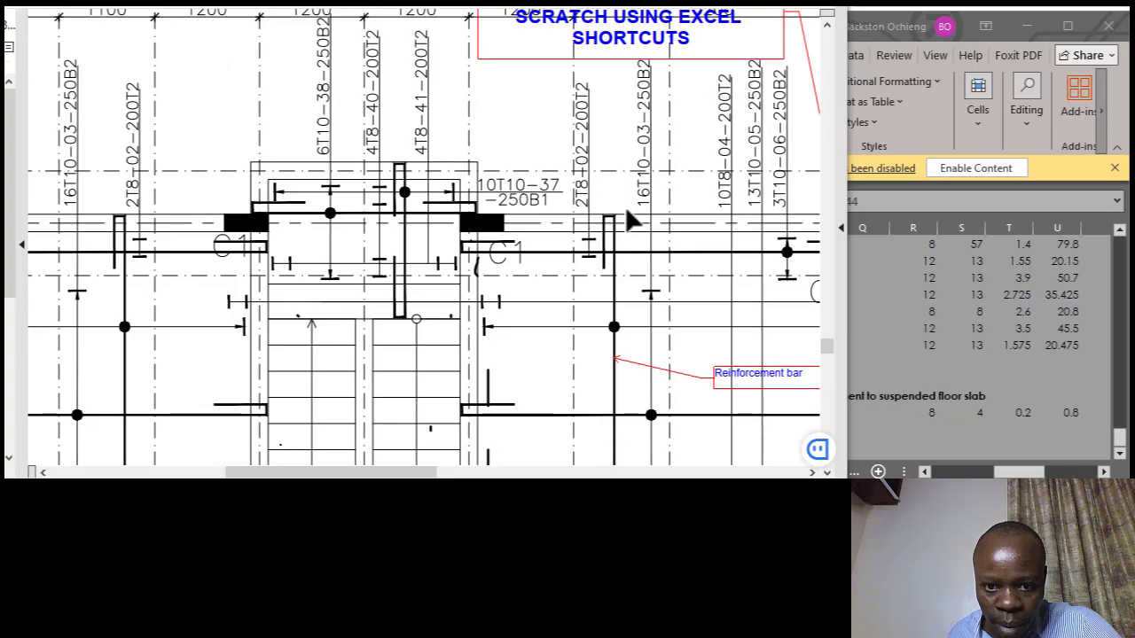
scroll(608, 249, up, 2)
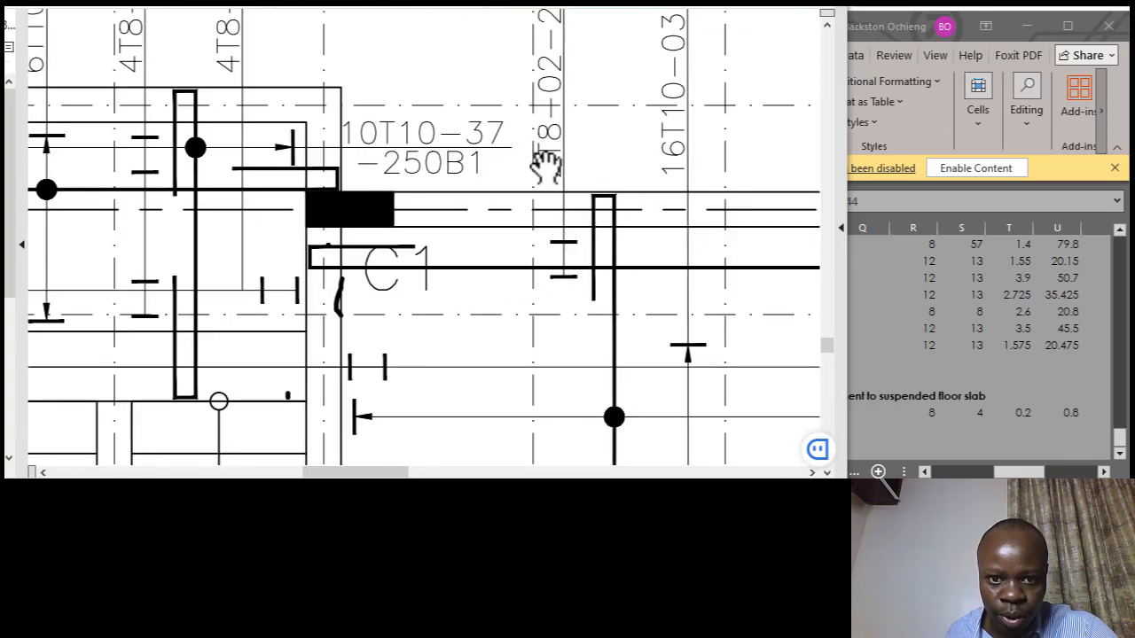
click(933, 334)
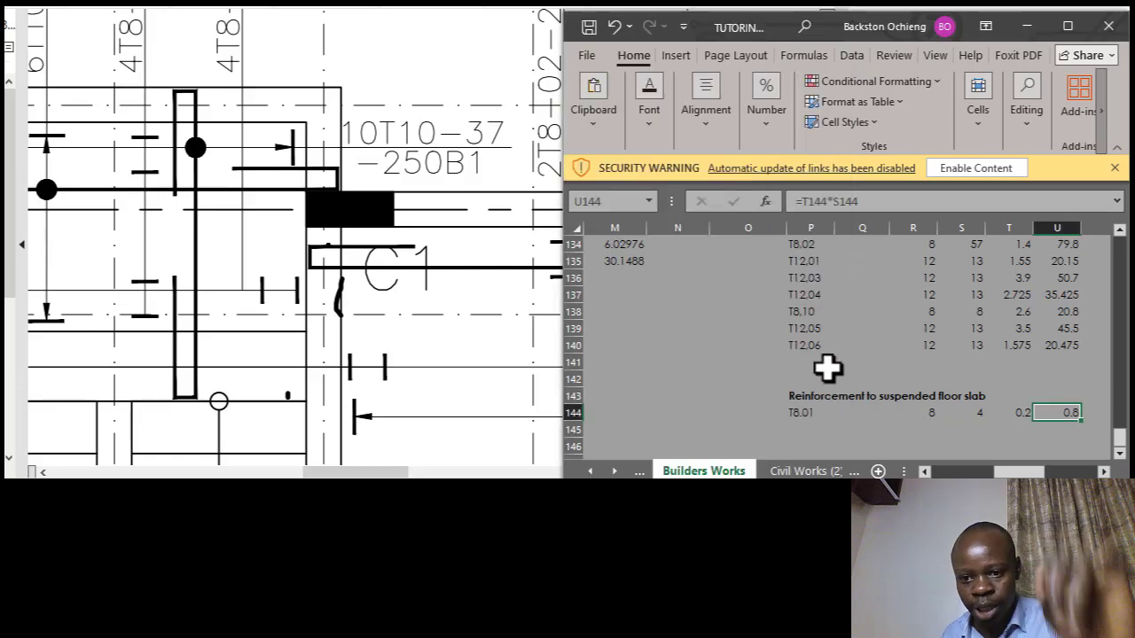
click(789, 427)
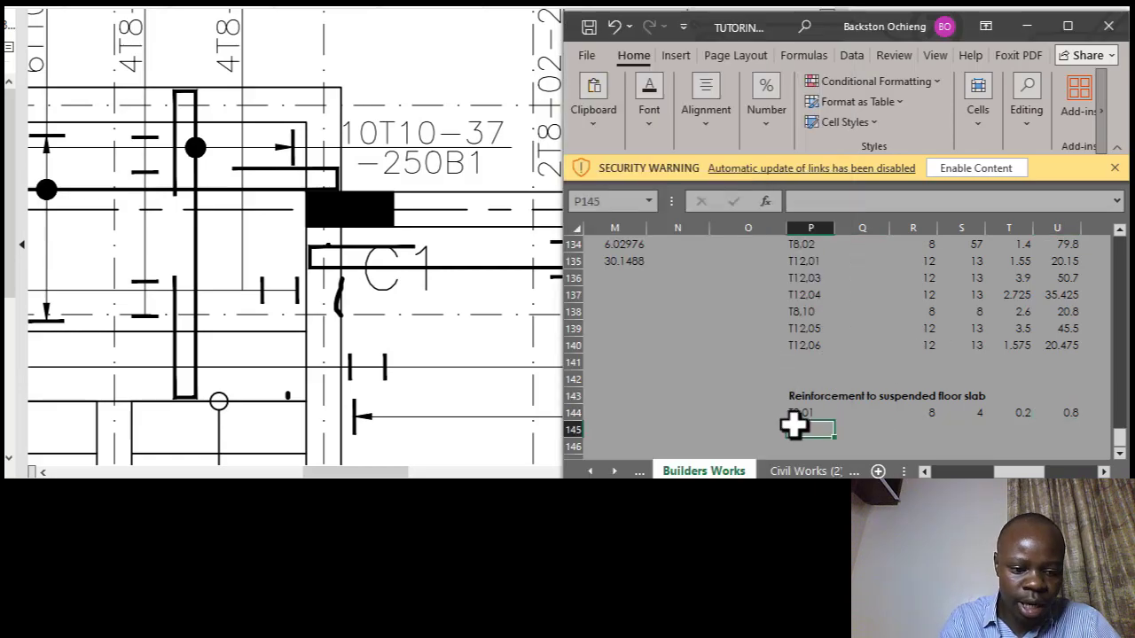
double_click(793, 427)
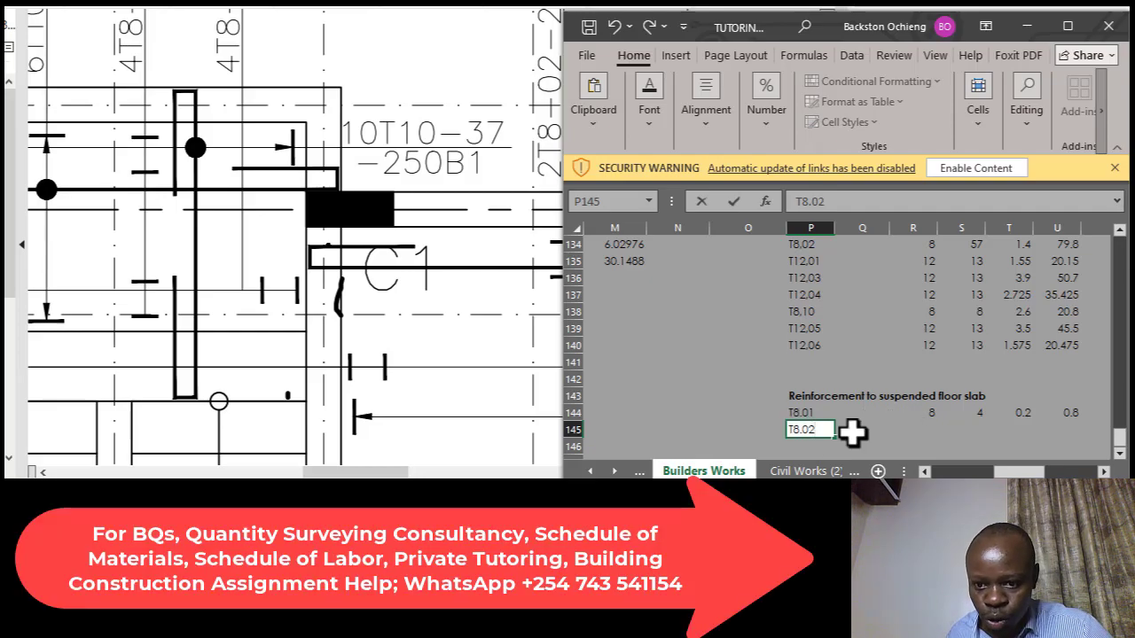
click(851, 431)
scroll(886, 426, up, 1)
scroll(912, 420, down, 2)
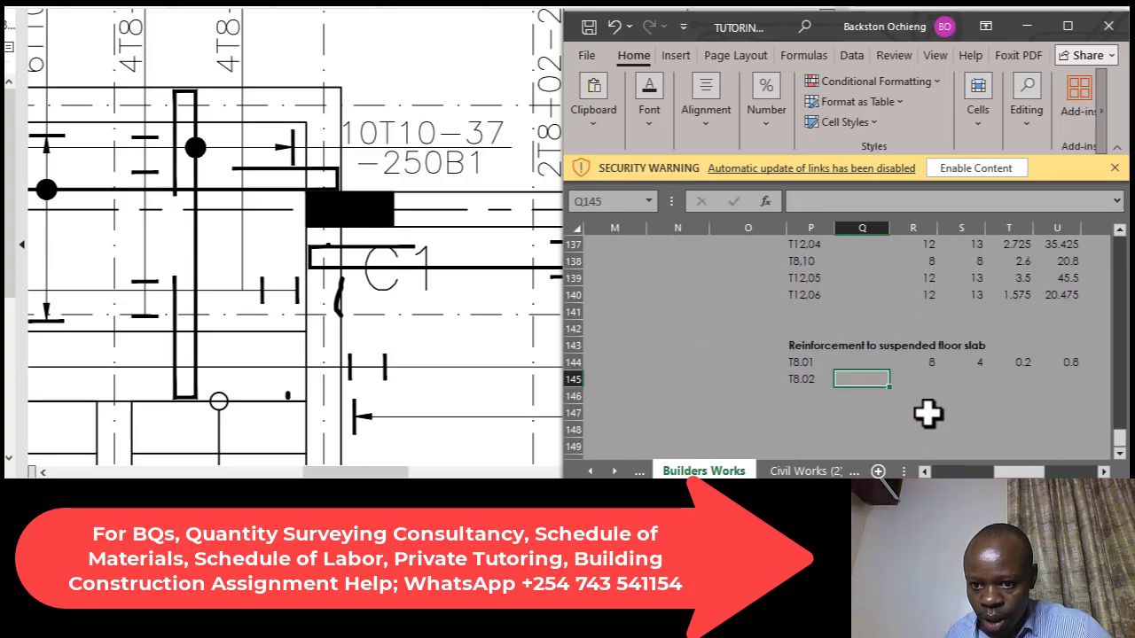
Enter a diameter of 8 and a number of 2 for bar T8.02.
click(927, 378)
text(8)
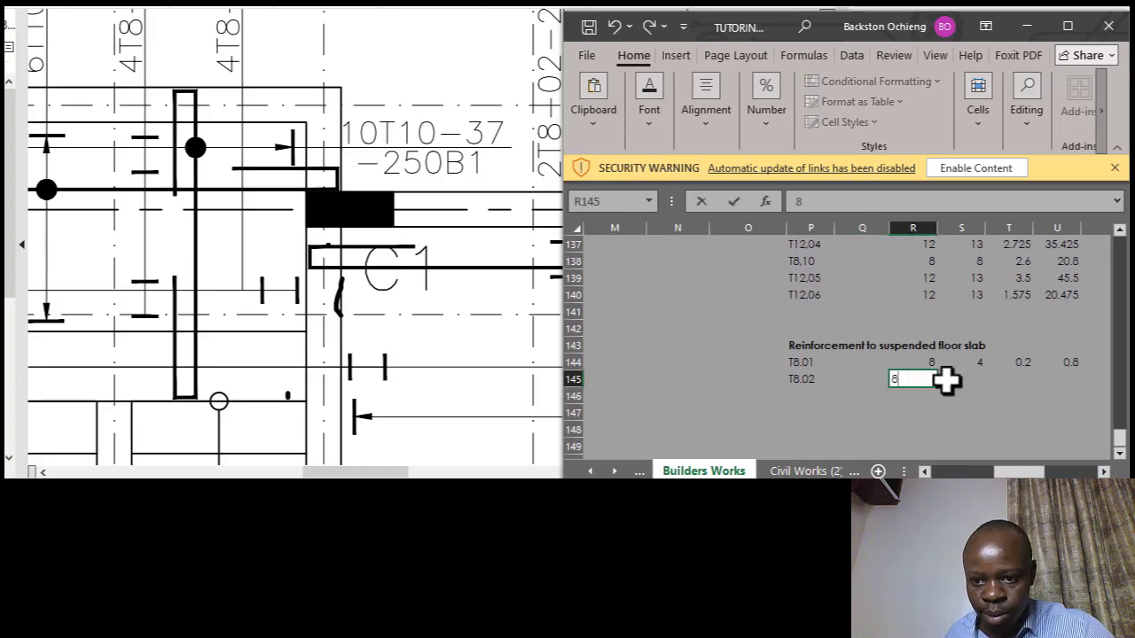
click(974, 379)
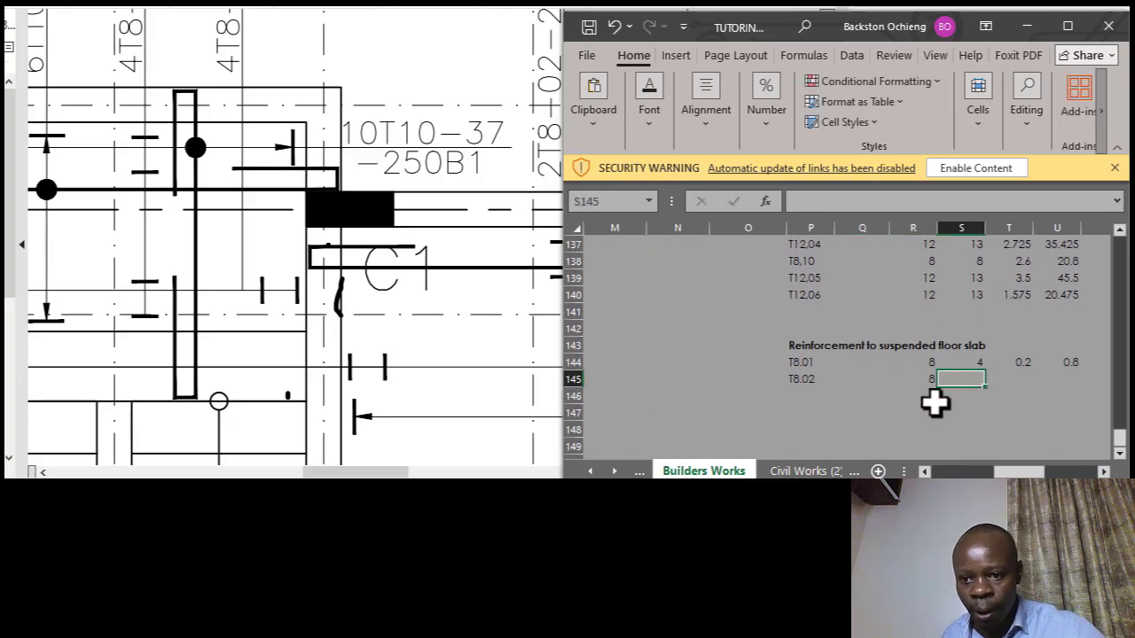
scroll(930, 401, up, 1)
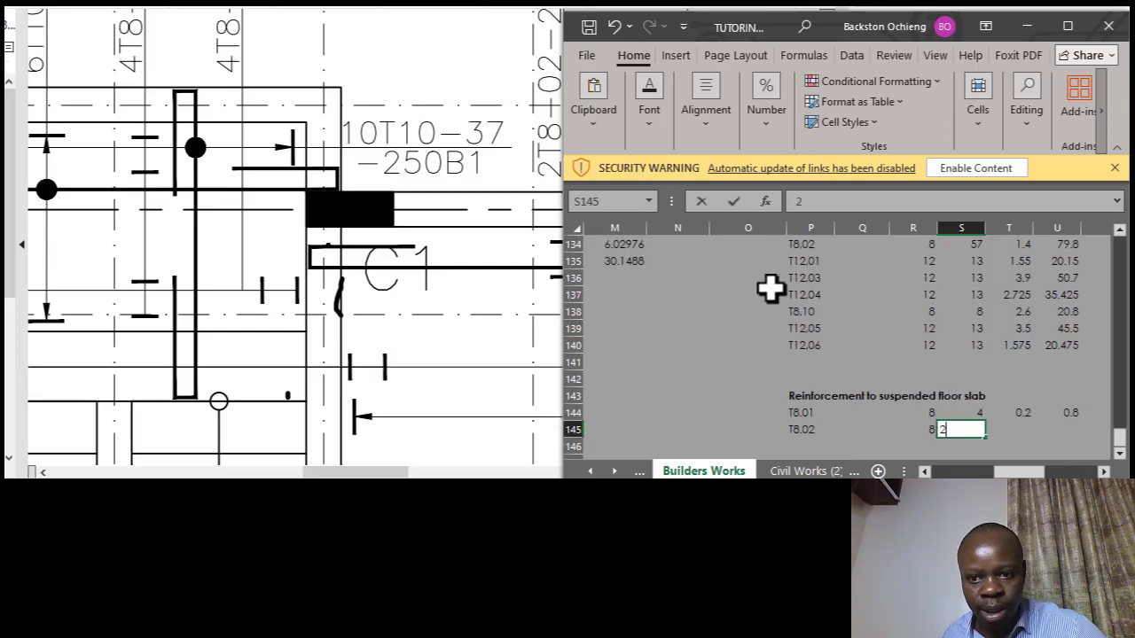
text(2)
key(Return)
key(Right)
Set the length of bar T8.02 to 0.2 m.
click(1015, 417)
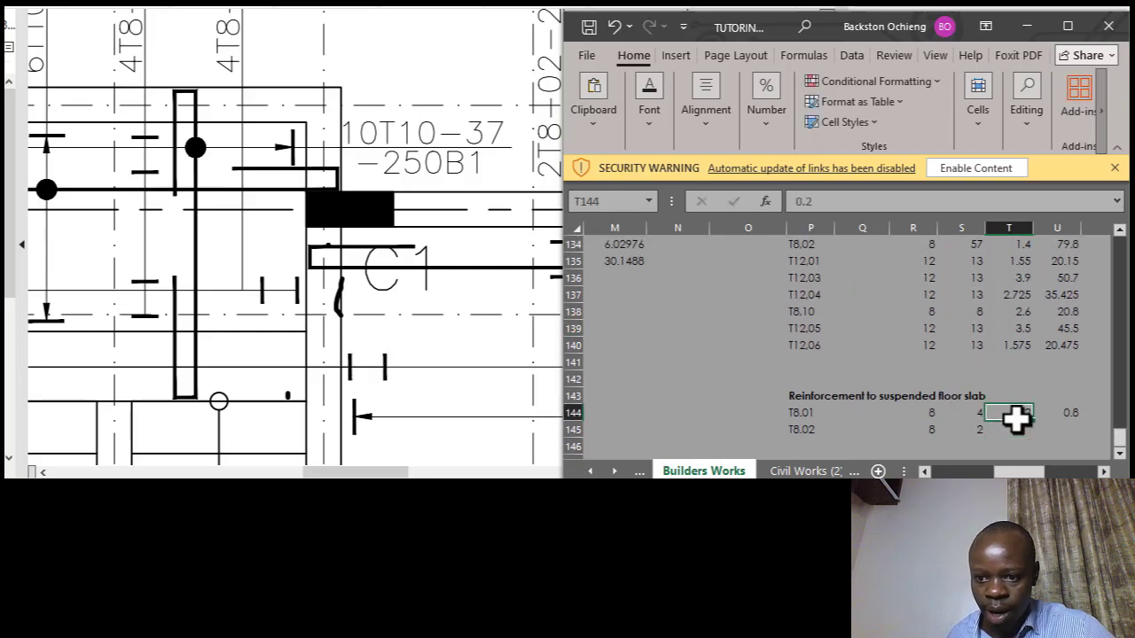
click(1021, 429)
text(0)
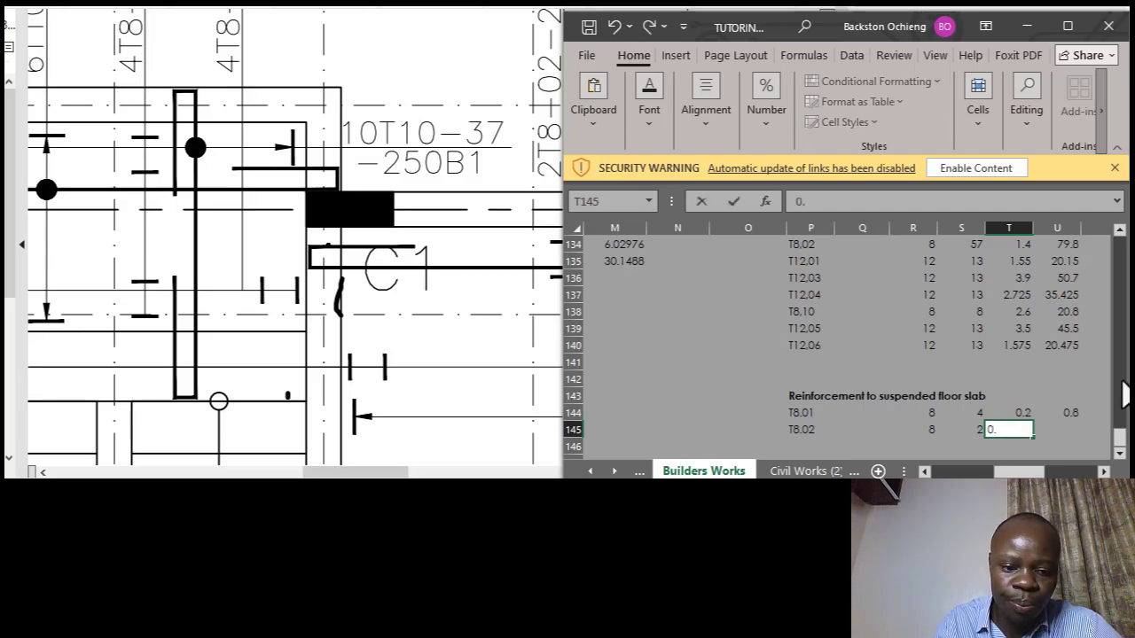
text(.2)
click(1010, 362)
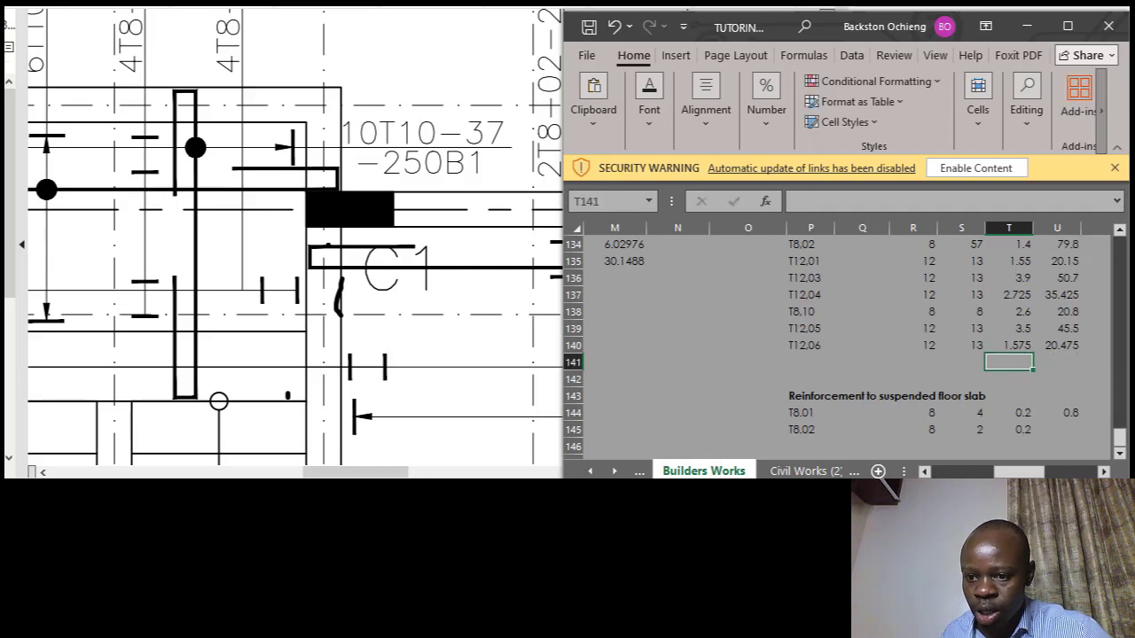
Fill the total length formula from T8.01 down to T8.02 and enter 162 as the T8.02 conversion constant.
click(1103, 472)
click(1016, 412)
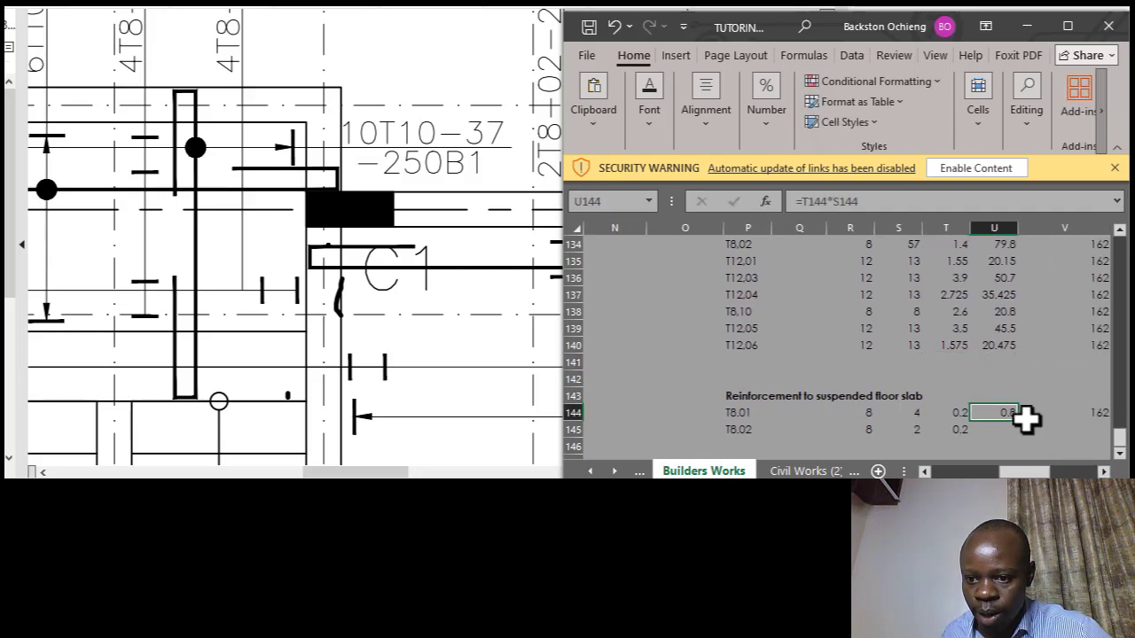
drag(1023, 435, 1029, 438)
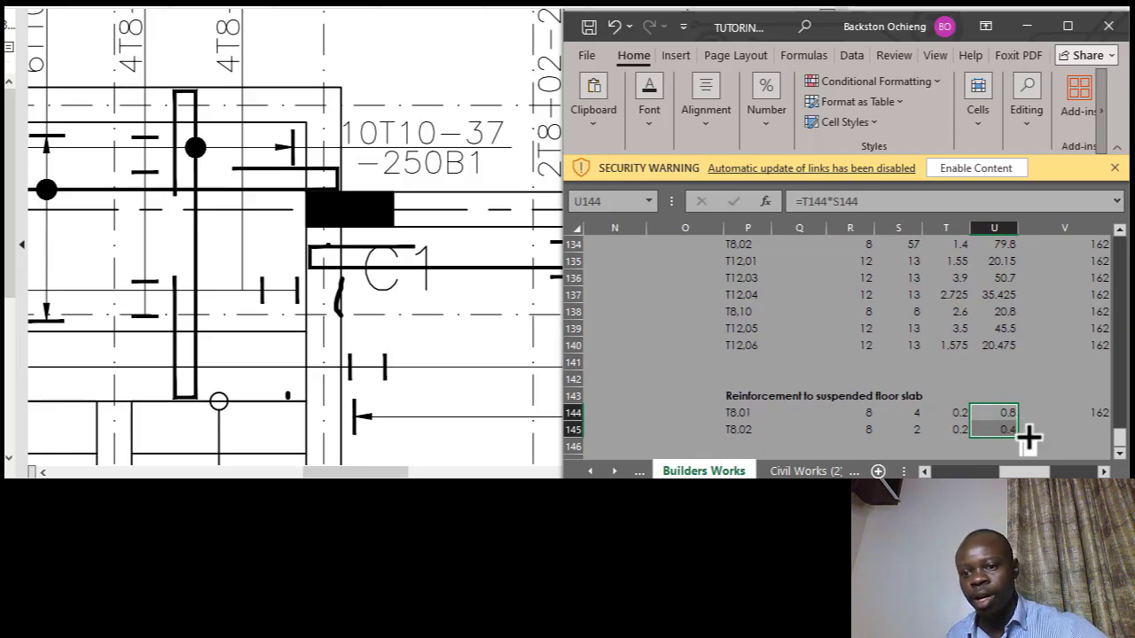
click(1092, 432)
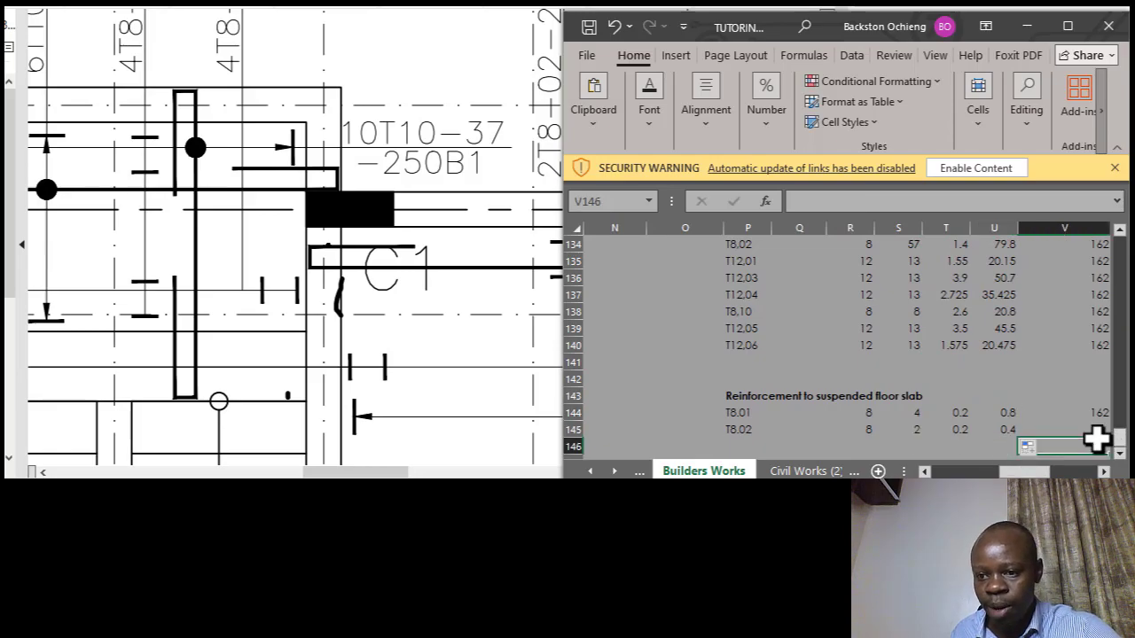
text(162)
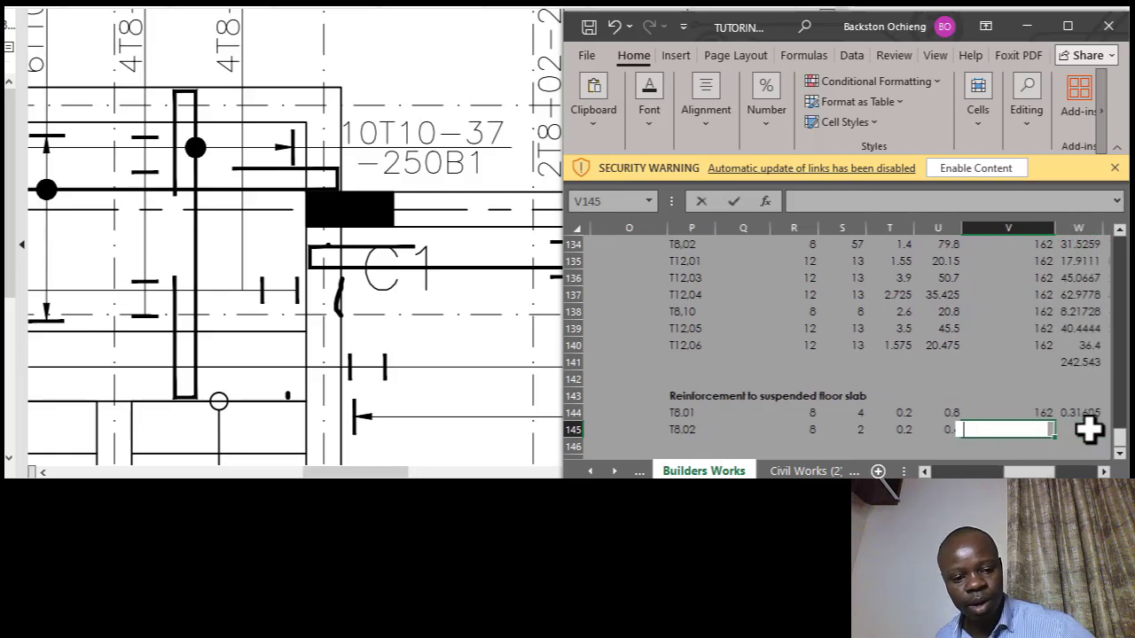
click(975, 379)
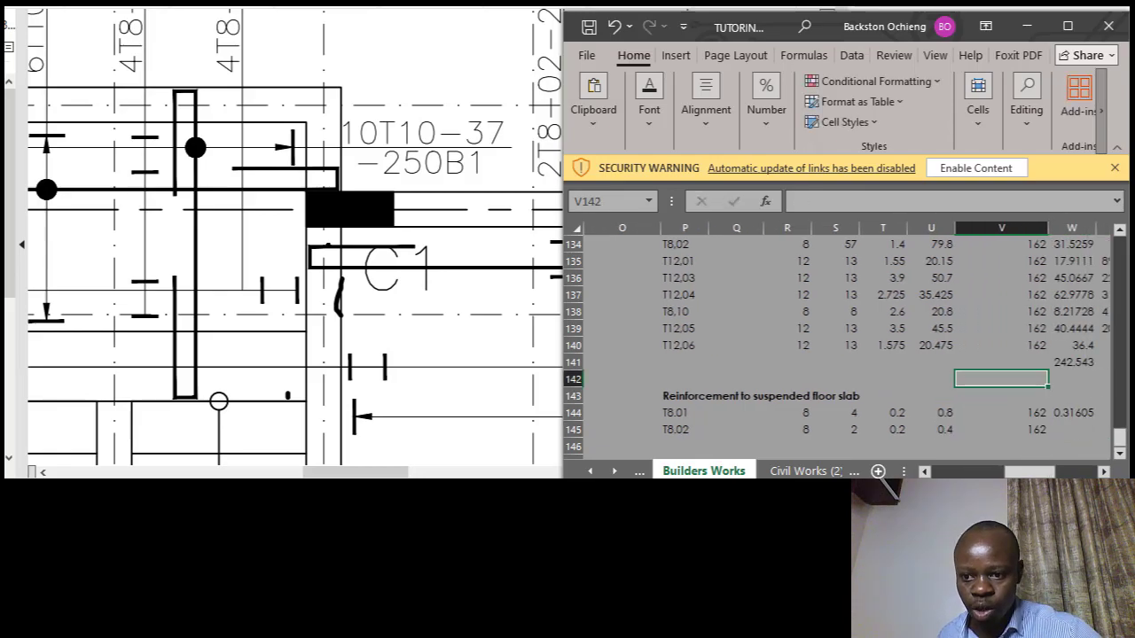
Fill the weight formula from T8.01 down to the T8.02 row and check the copied formula.
click(1072, 413)
drag(1097, 429, 1107, 441)
click(1077, 427)
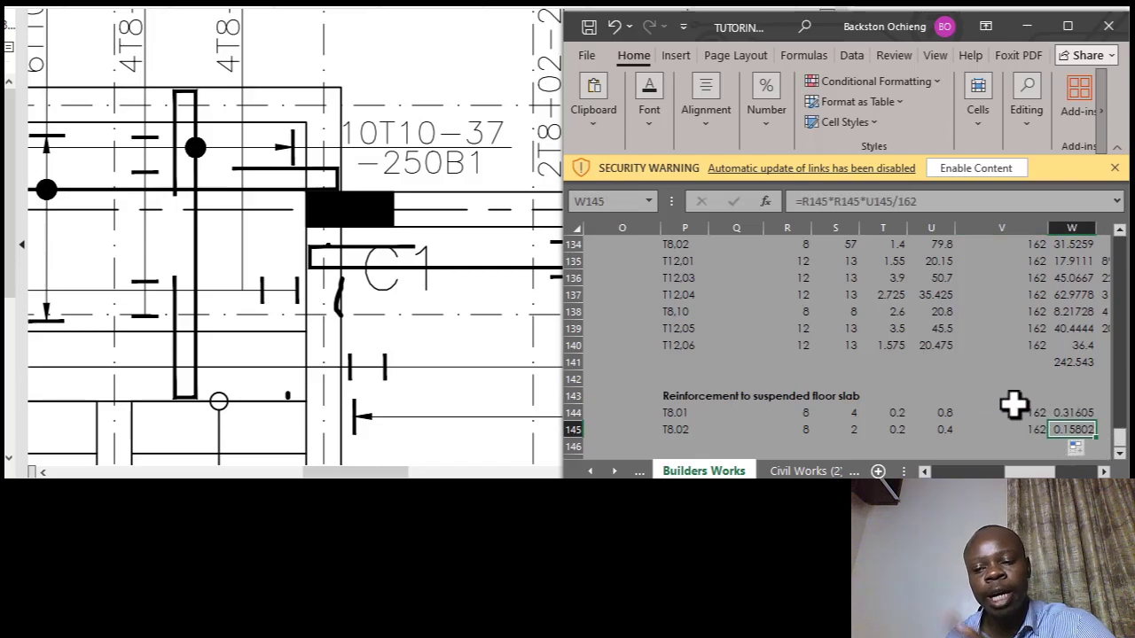
Examine bar 16T10-03-250B2 on the slab drawing, tracing its range and the full run of the bar beside the staircase.
drag(1044, 472, 1018, 472)
click(810, 446)
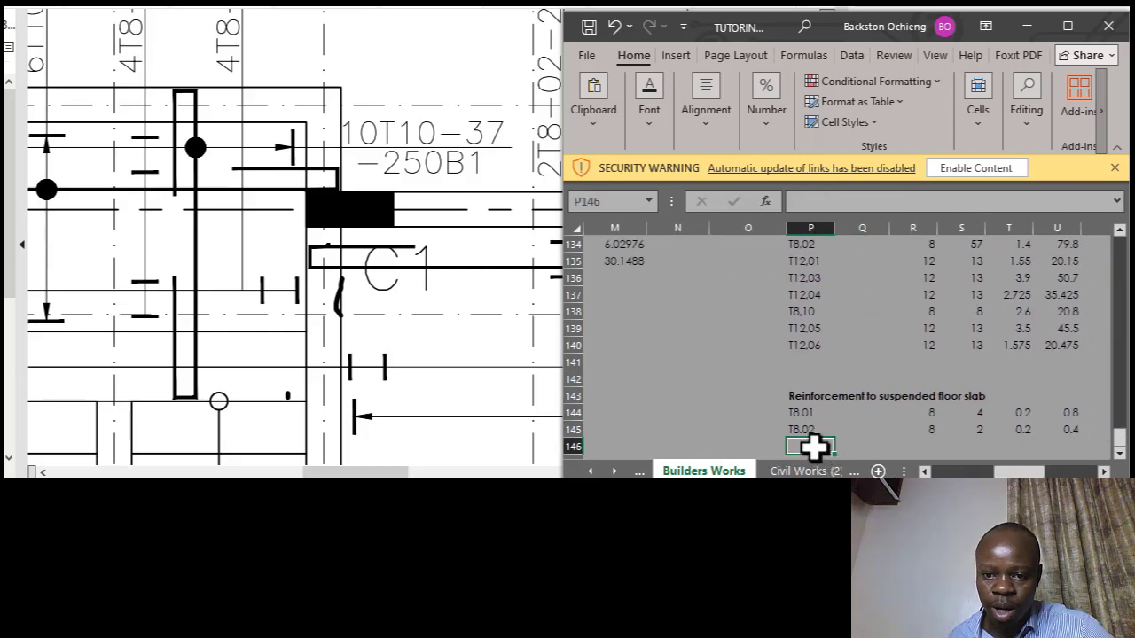
click(431, 361)
scroll(567, 312, up, 3)
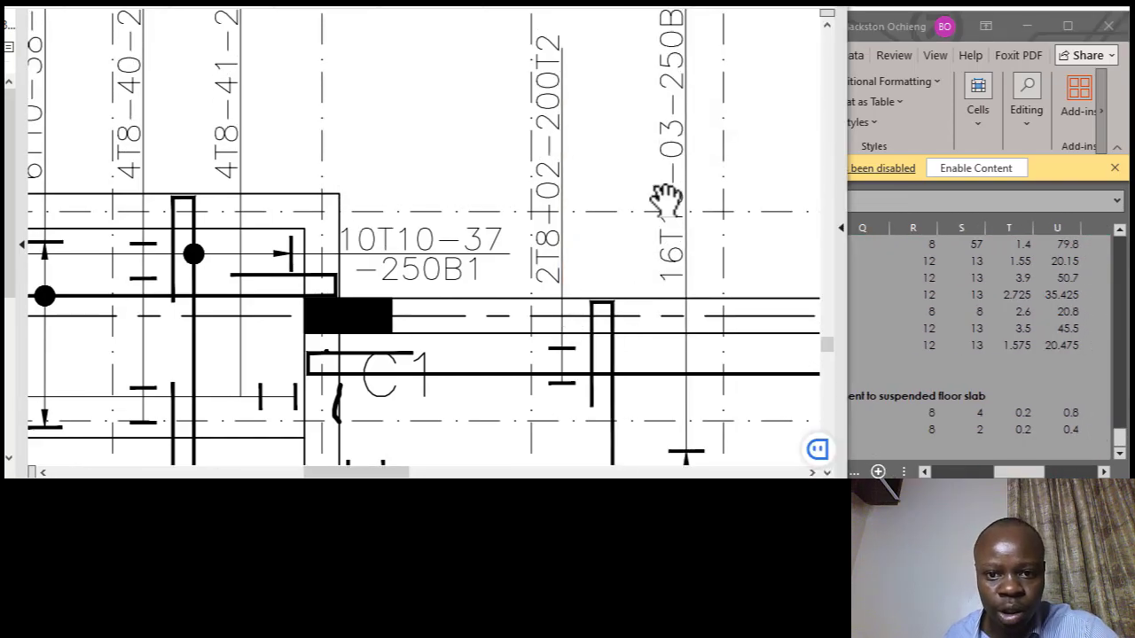
scroll(635, 213, down, 2)
scroll(620, 215, up, 1)
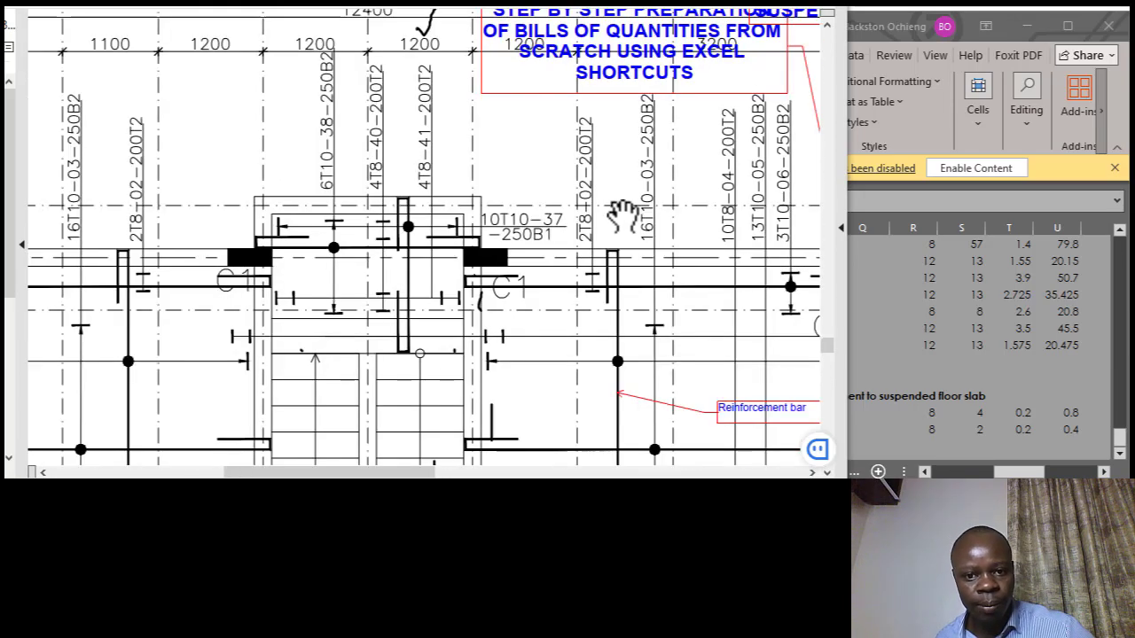
scroll(567, 221, down, 1)
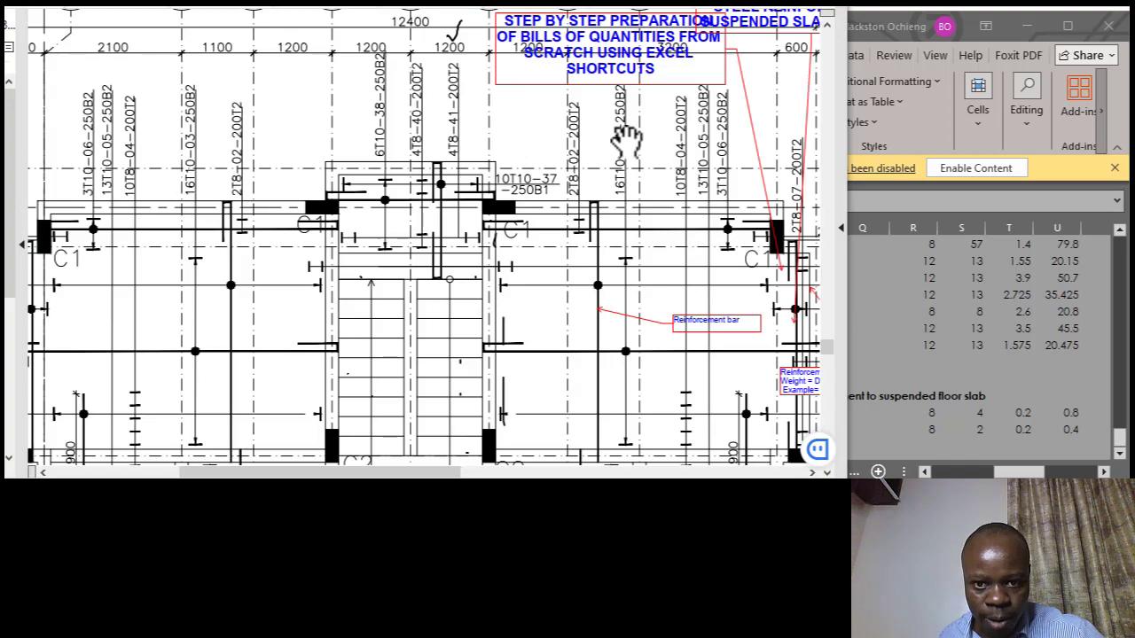
scroll(625, 134, up, 2)
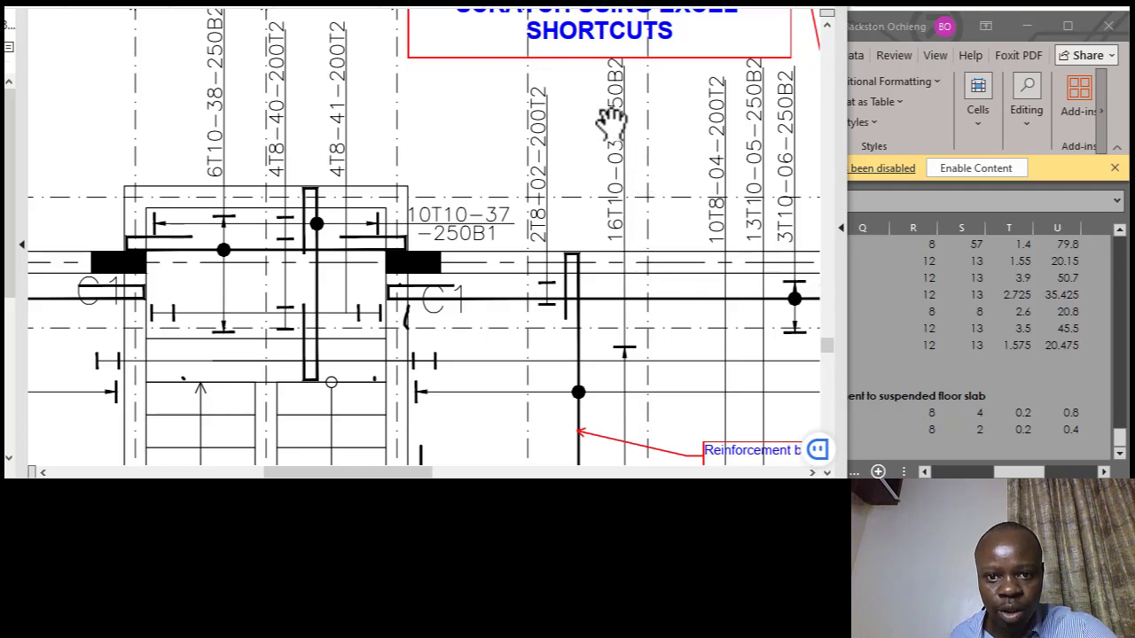
scroll(656, 232, down, 3)
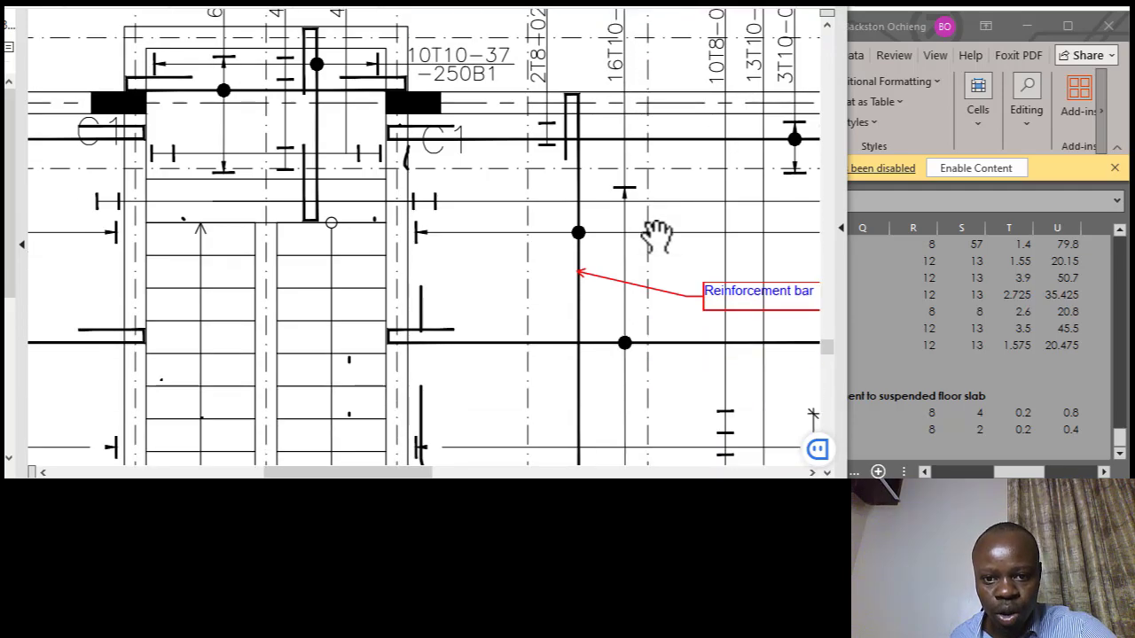
scroll(657, 235, down, 1)
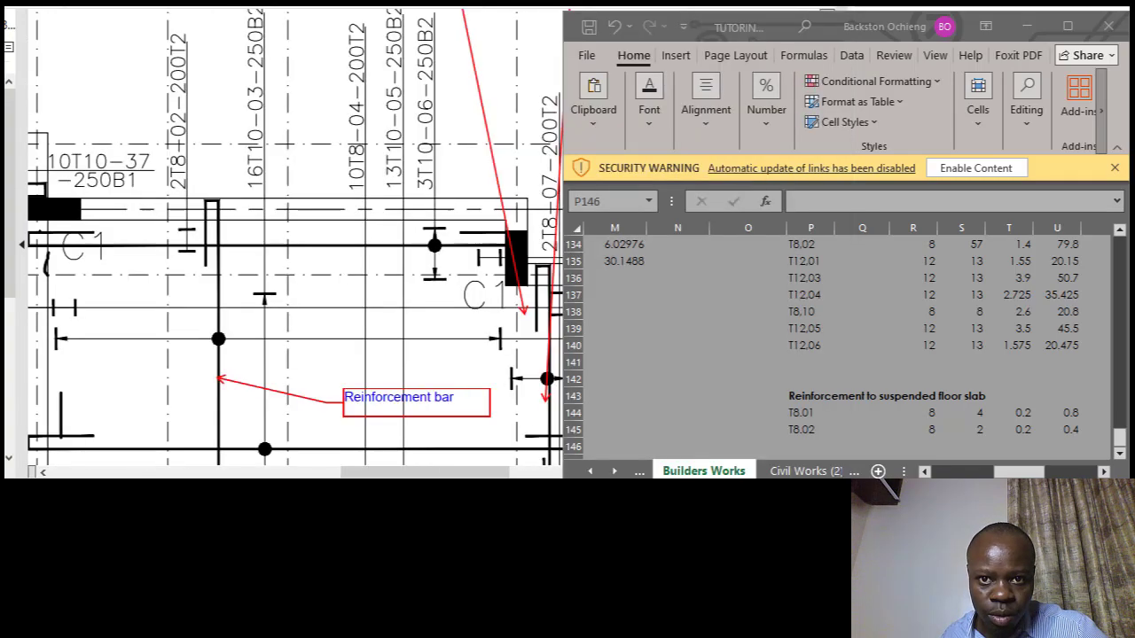
click(385, 325)
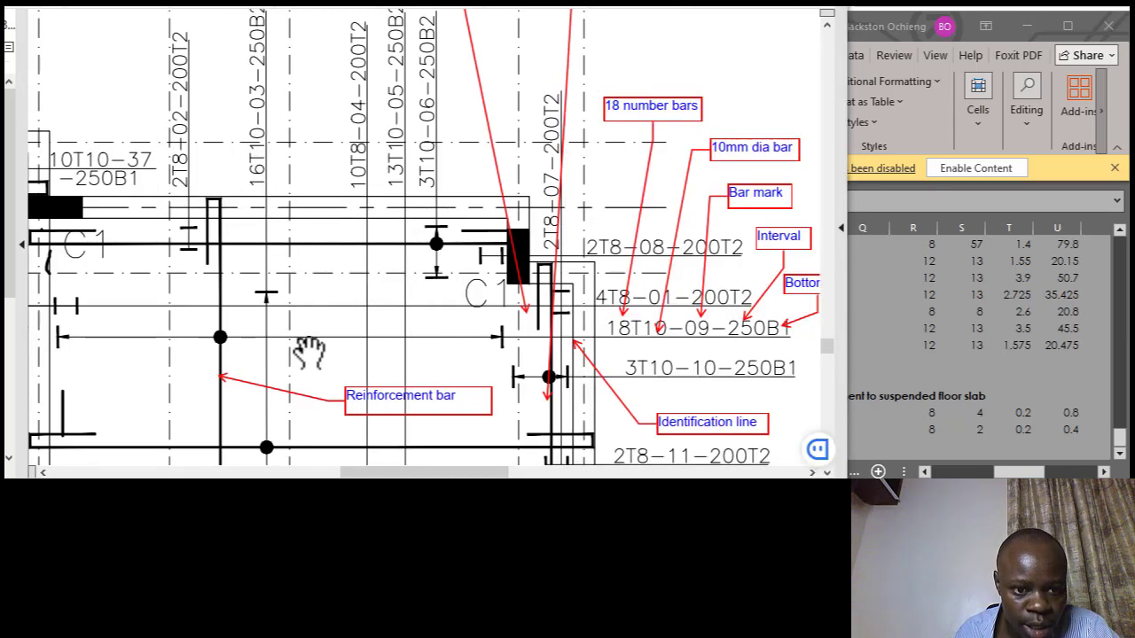
scroll(299, 350, down, 1)
scroll(312, 253, up, 1)
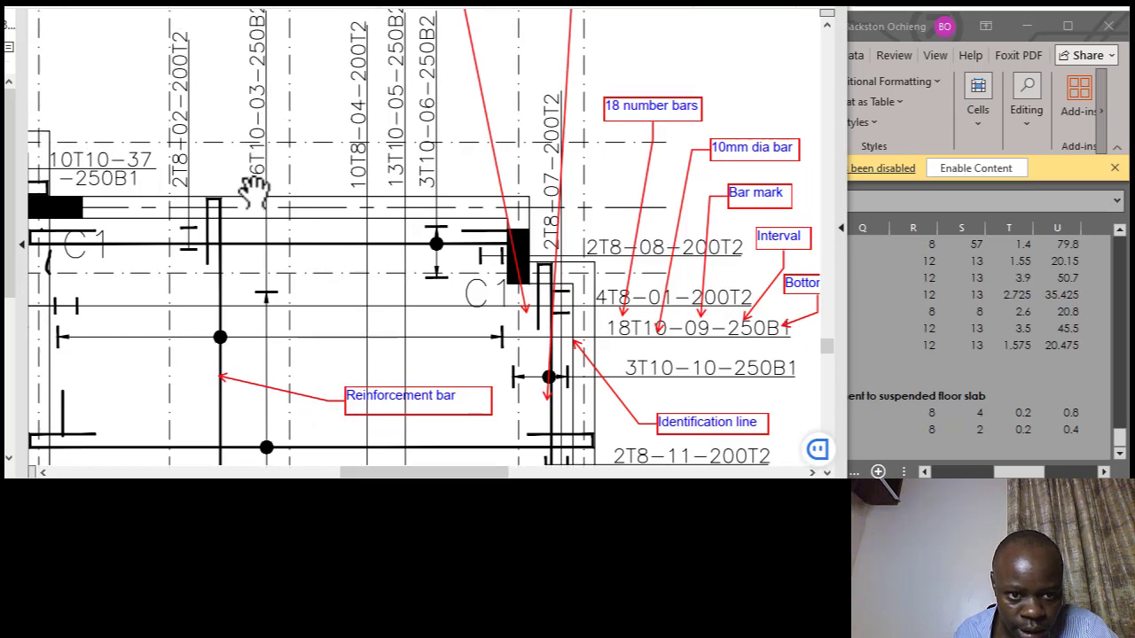
scroll(280, 359, down, 3)
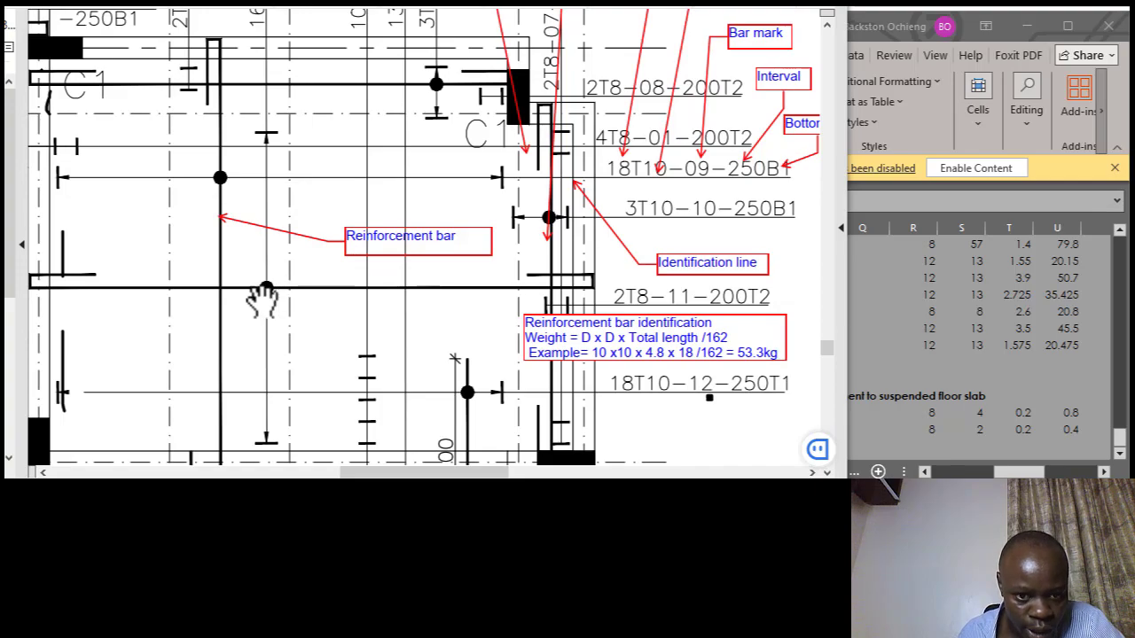
drag(398, 473, 380, 474)
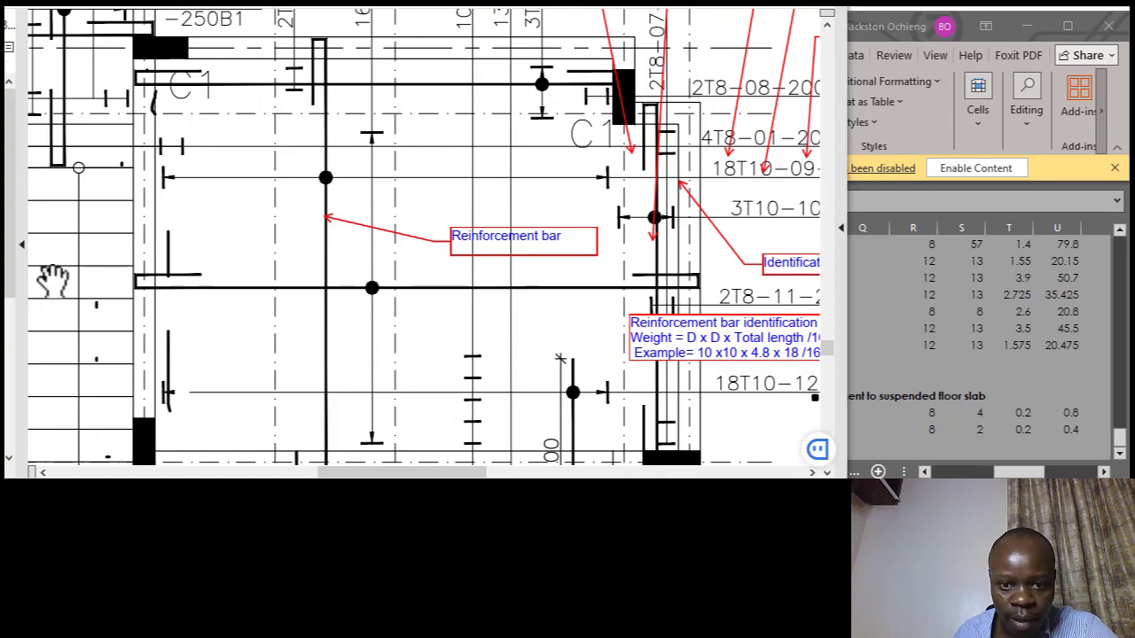
drag(167, 303, 317, 295)
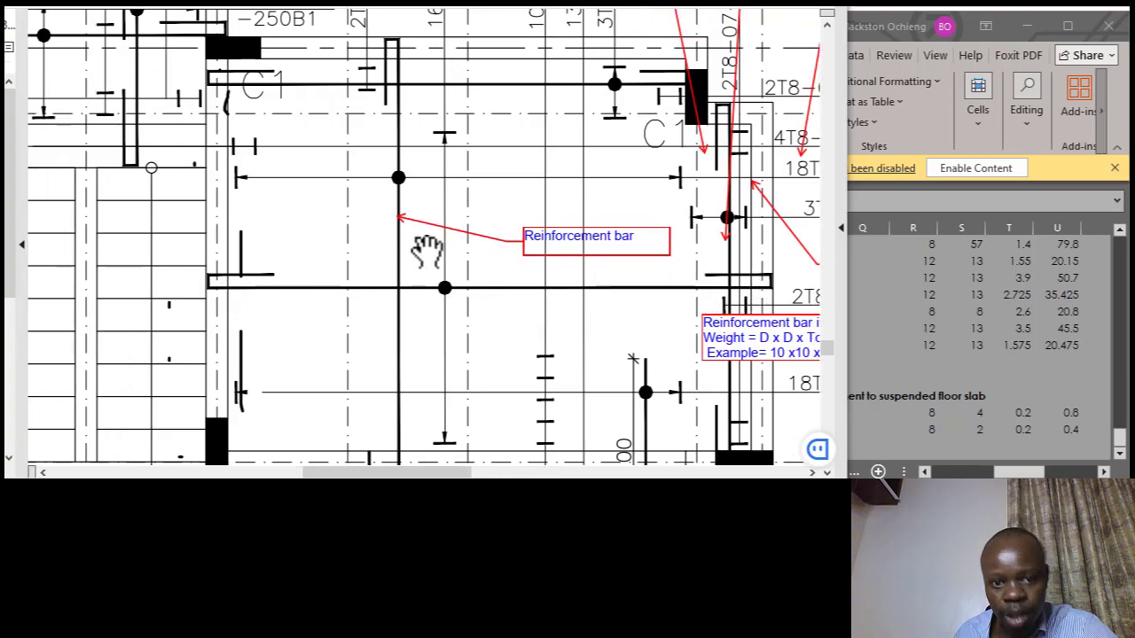
ctrl+scroll(367, 222, down, 2)
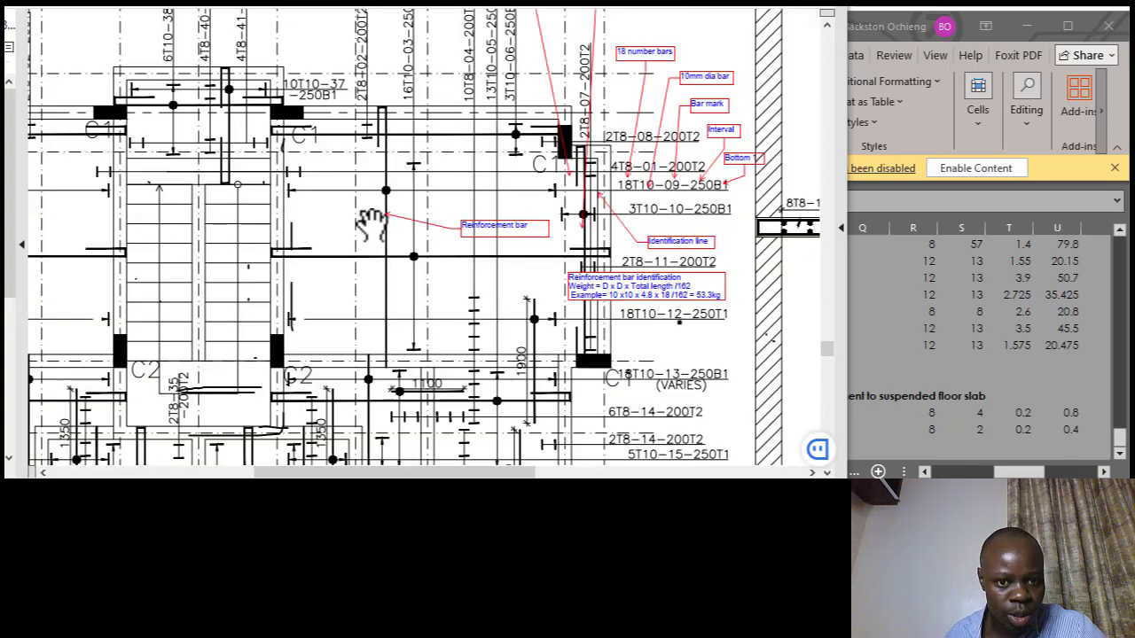
Enter T16.10 as the bar mark in the row below T8.02.
click(962, 401)
click(798, 445)
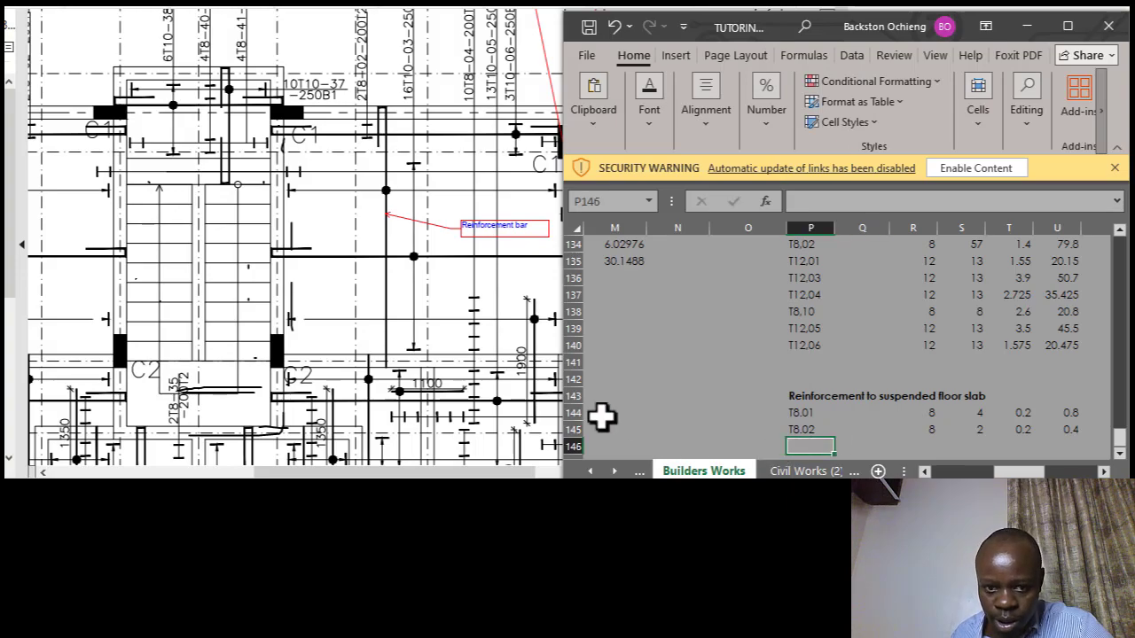
click(465, 368)
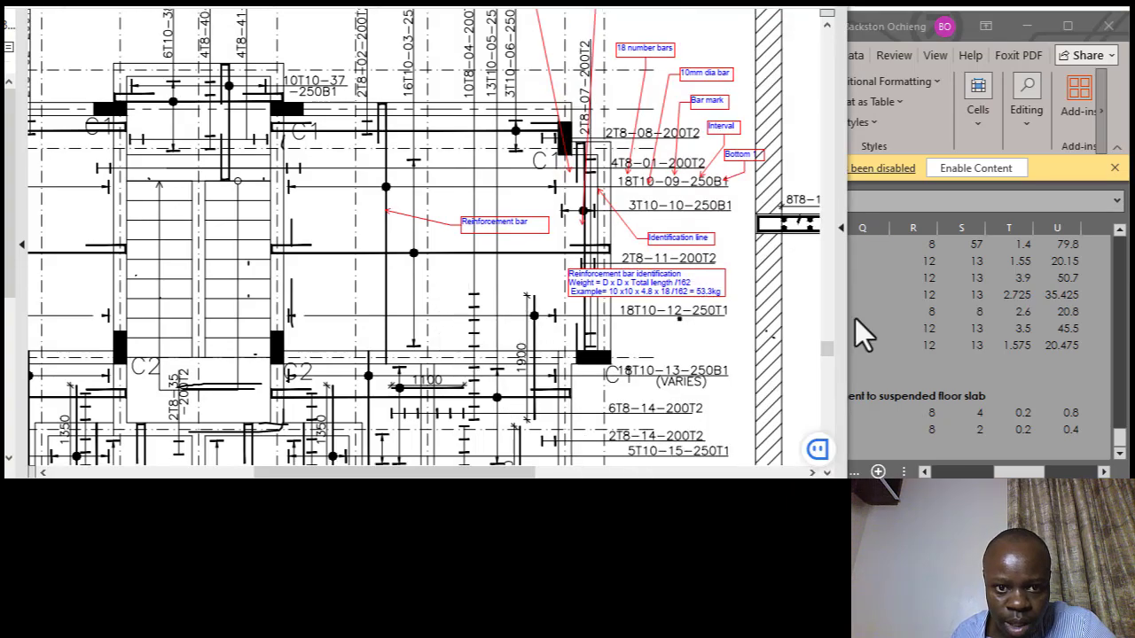
click(933, 374)
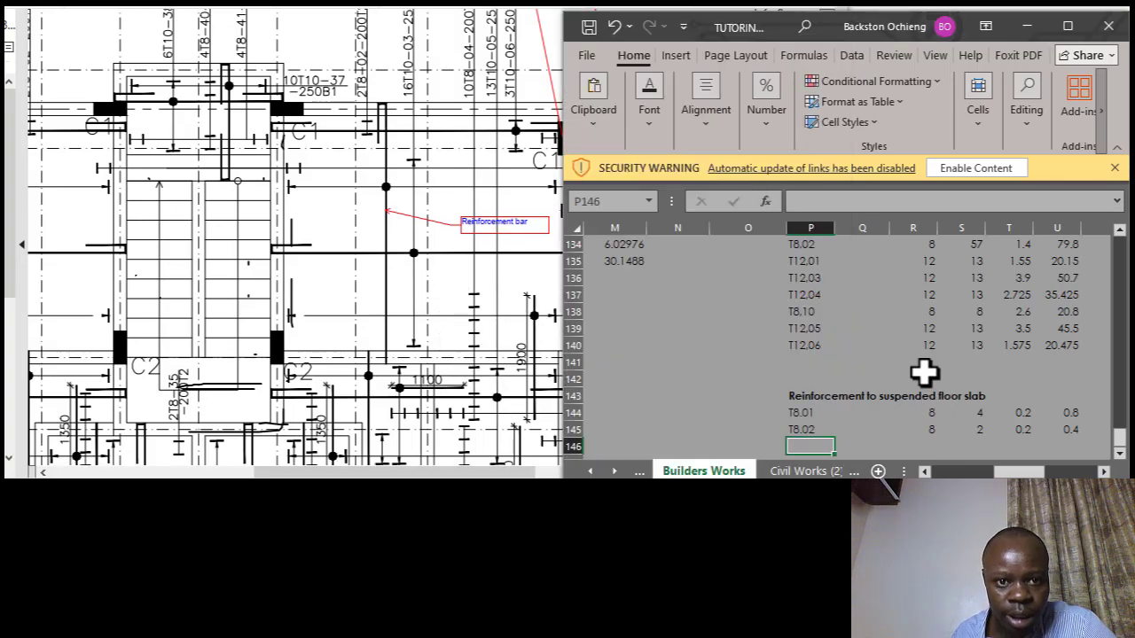
text(T1)
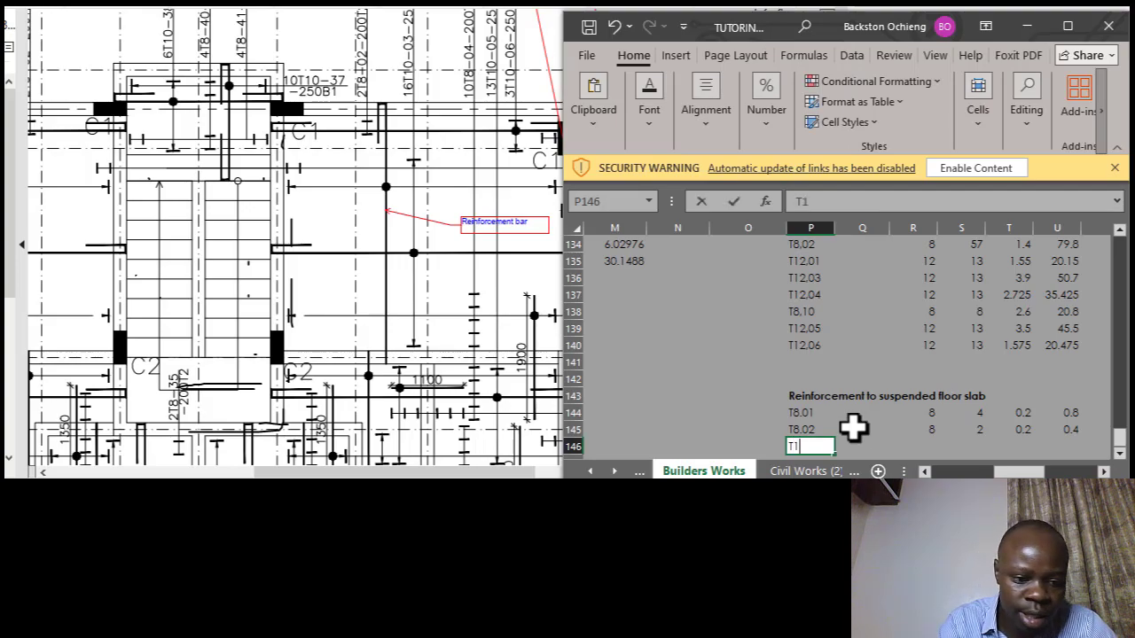
text(6.10)
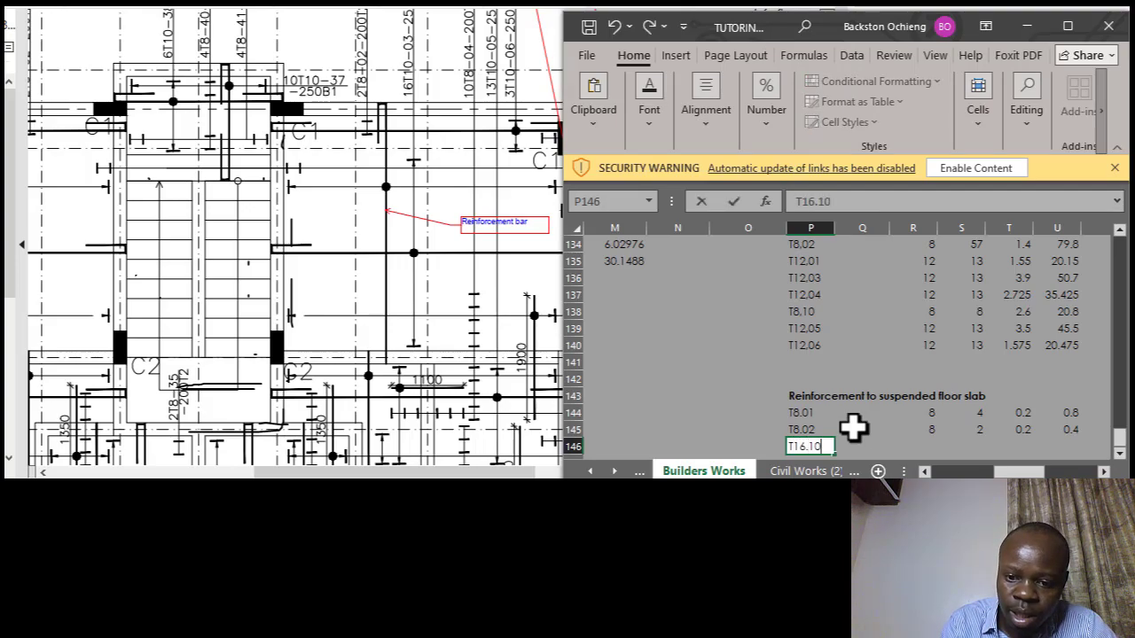
Enter a diameter of 10 and a number of 16 for bar T16.10.
drag(917, 433, 932, 448)
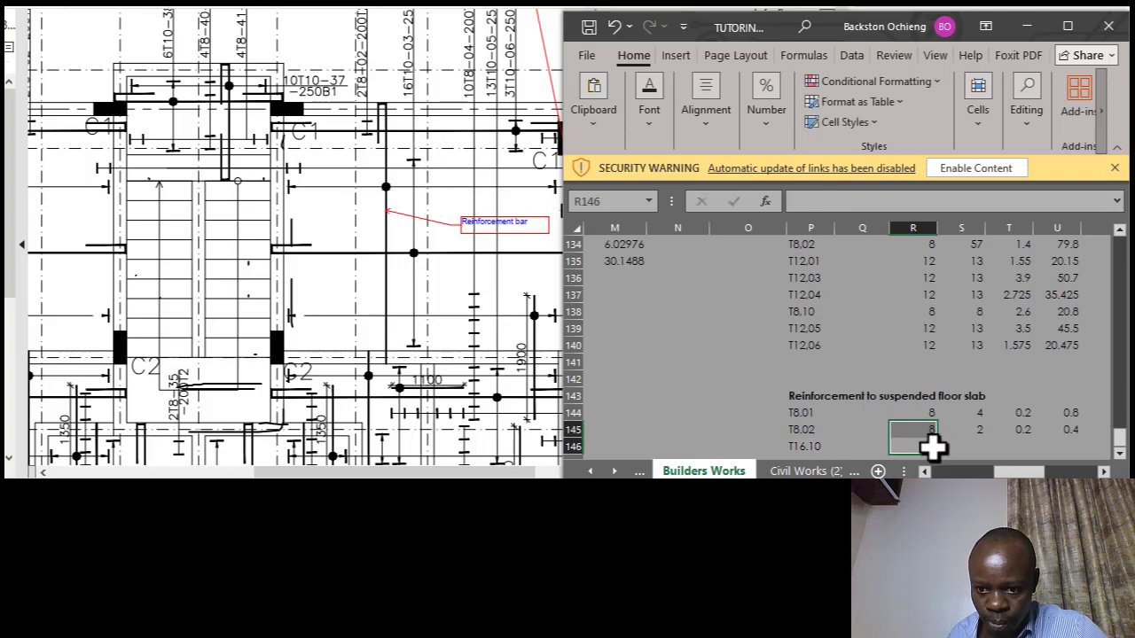
click(928, 448)
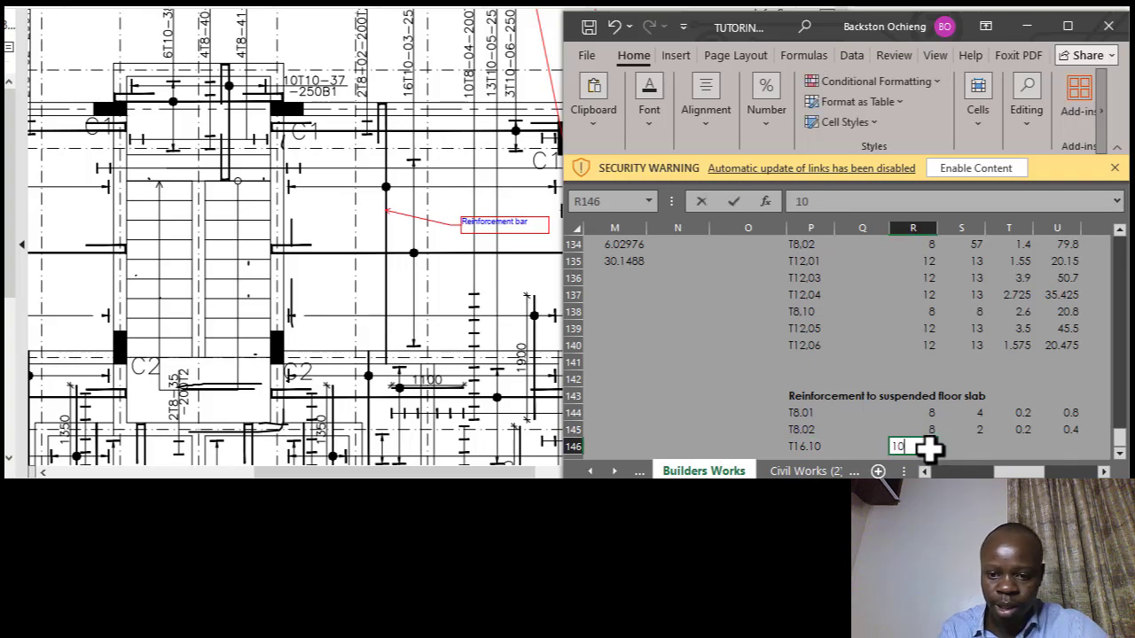
click(976, 443)
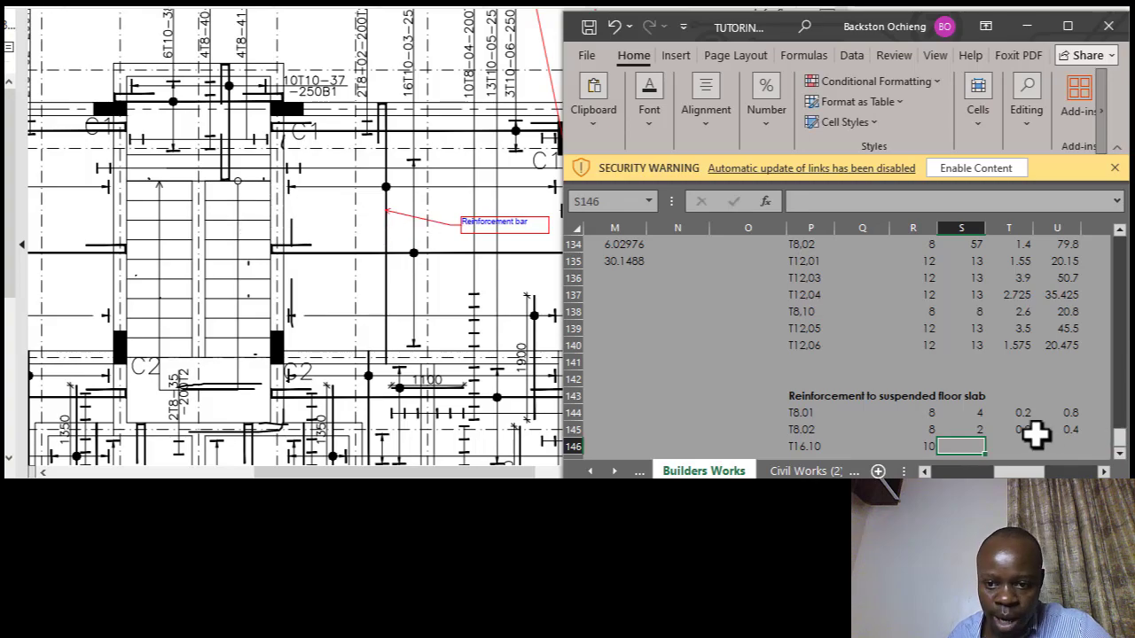
text(16)
click(1006, 397)
click(1006, 446)
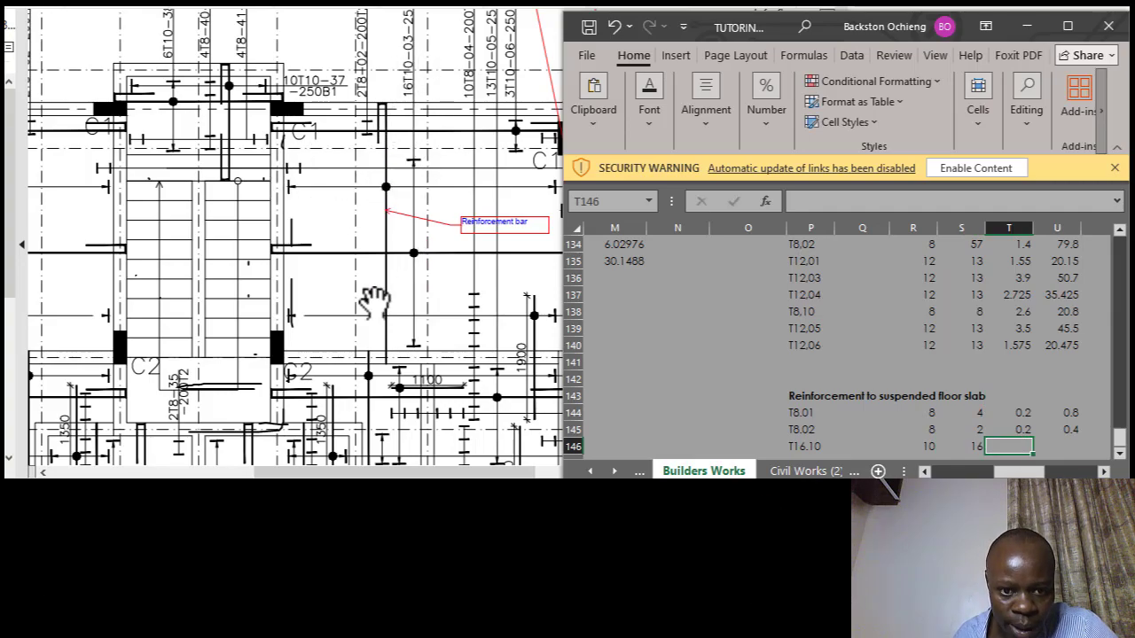
Move the step-by-step bills of quantities callout on the drawing away from the grid dimensions above bar 16T10-03.
click(377, 295)
scroll(396, 290, up, 1)
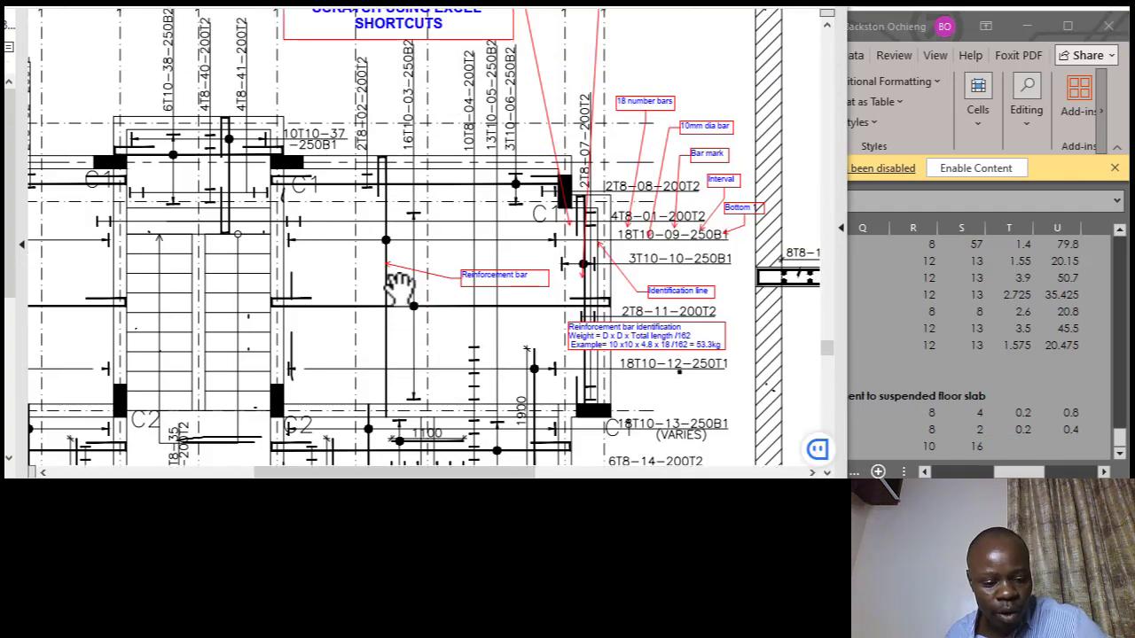
scroll(399, 286, down, 1)
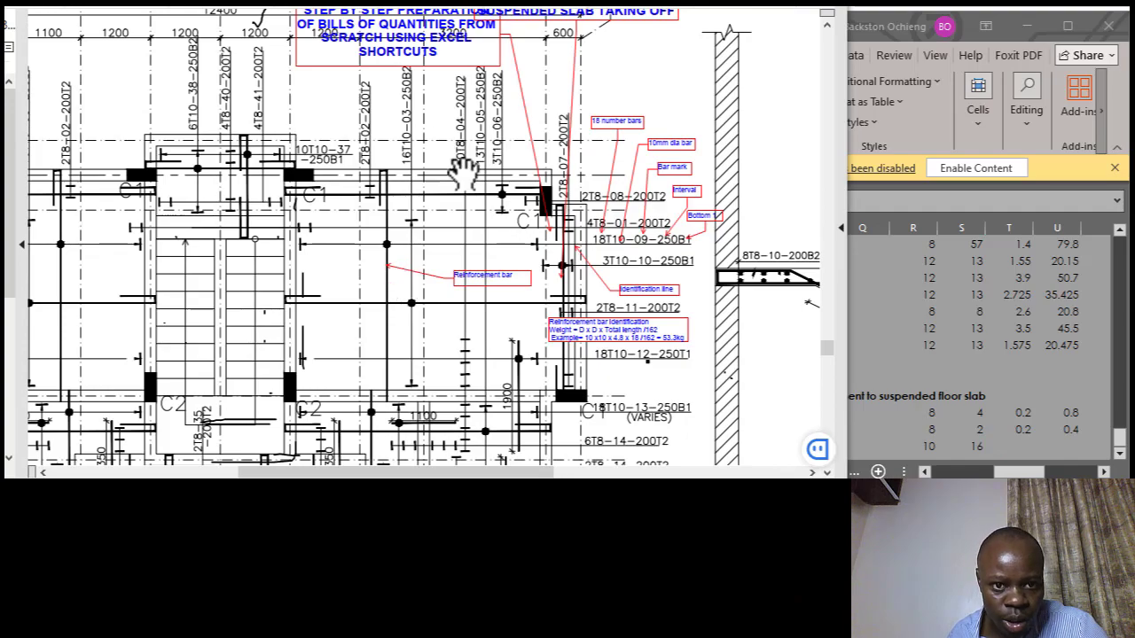
scroll(461, 151, up, 1)
mouse_move(468, 100)
mouse_down()
mouse_move(258, 110)
mouse_move(220, 93)
mouse_up()
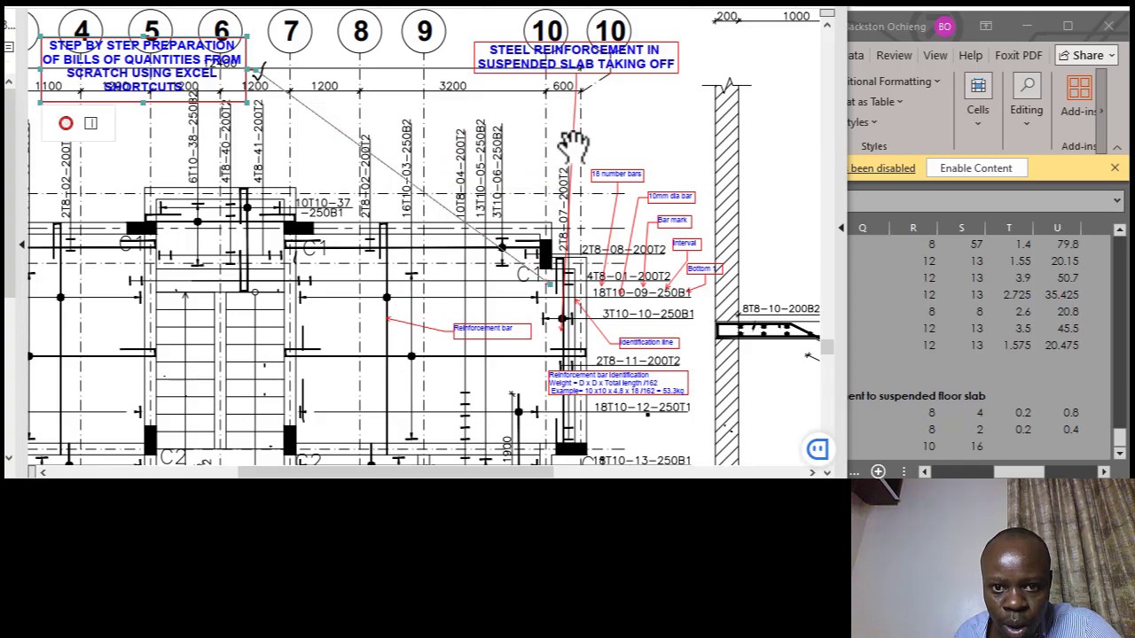
Enter the length of bar T16.10 as the sum of the grid dimensions, =1.2+3.2+0.6.
click(1000, 403)
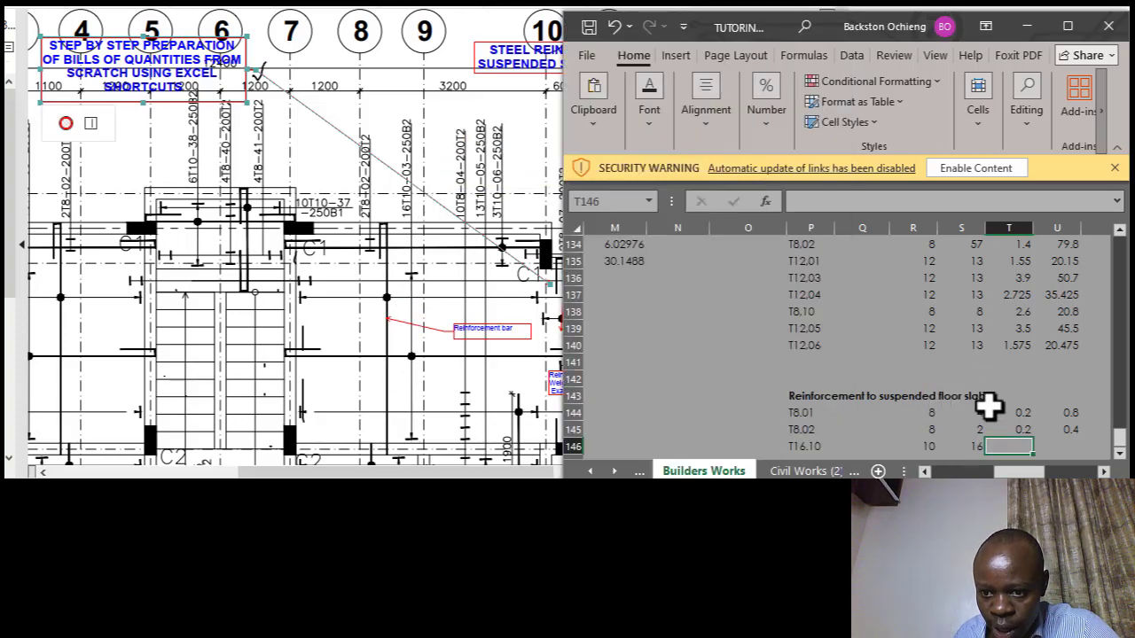
text(=1.2+)
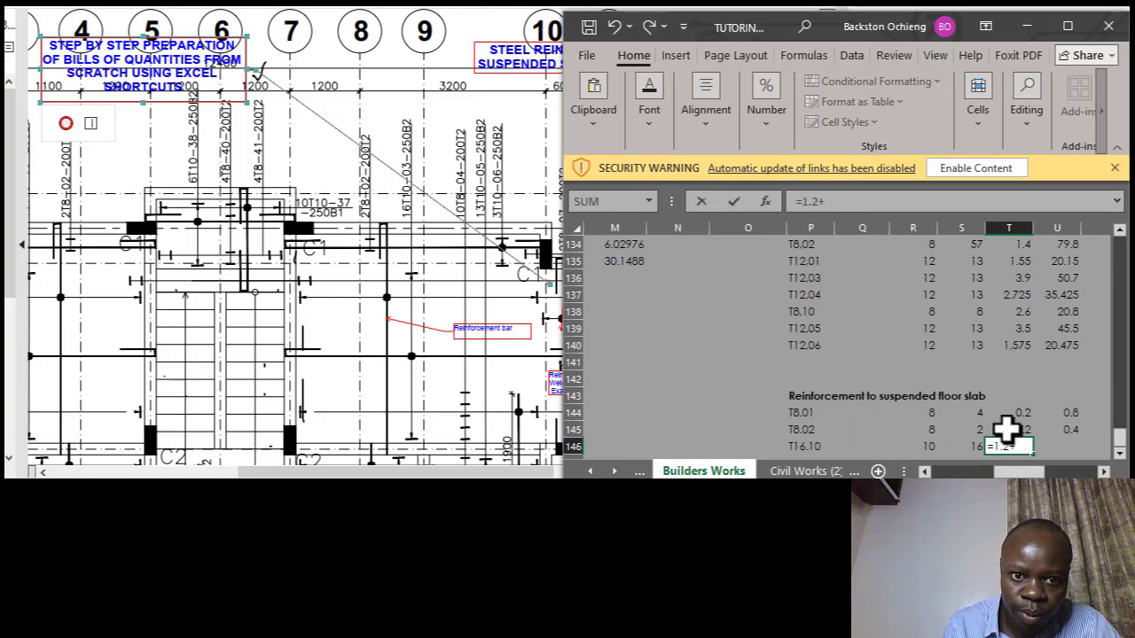
text(3.2)
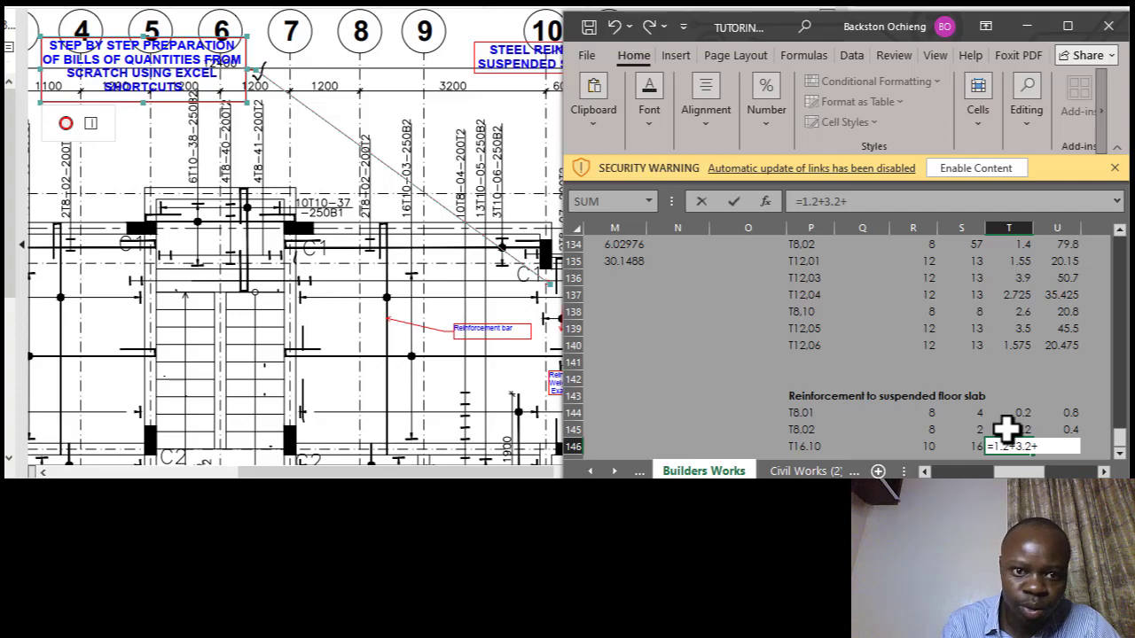
text(+0.)
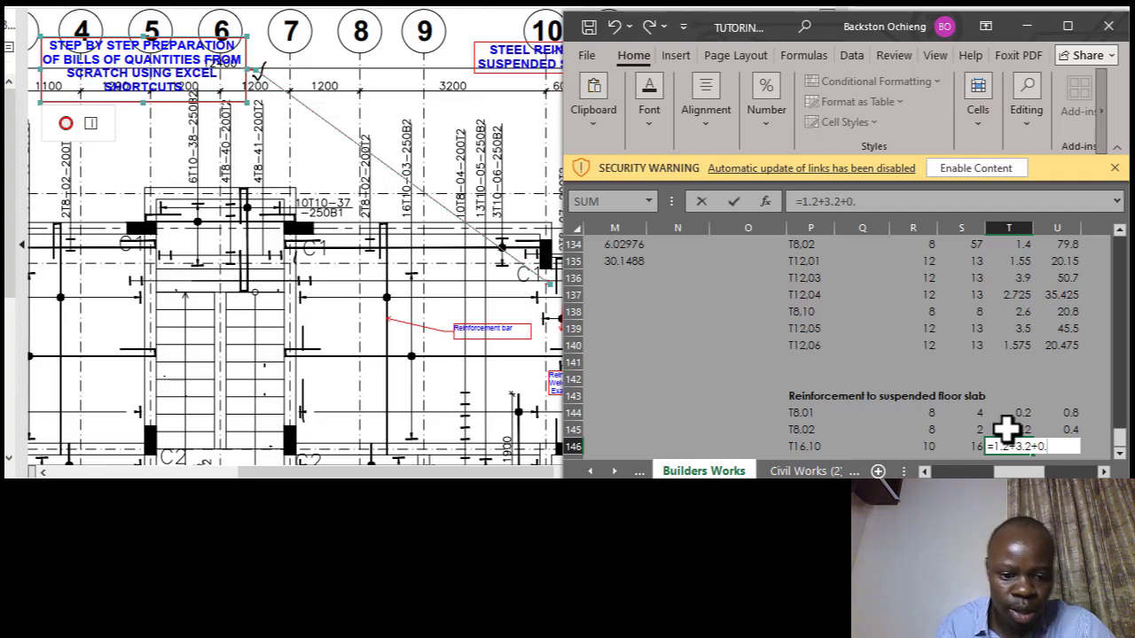
text(6)
key(Return)
Reopen the T16.10 length formula and extend it with +0.1*2.
click(1000, 396)
click(1013, 428)
click(1041, 431)
click(1017, 431)
click(867, 202)
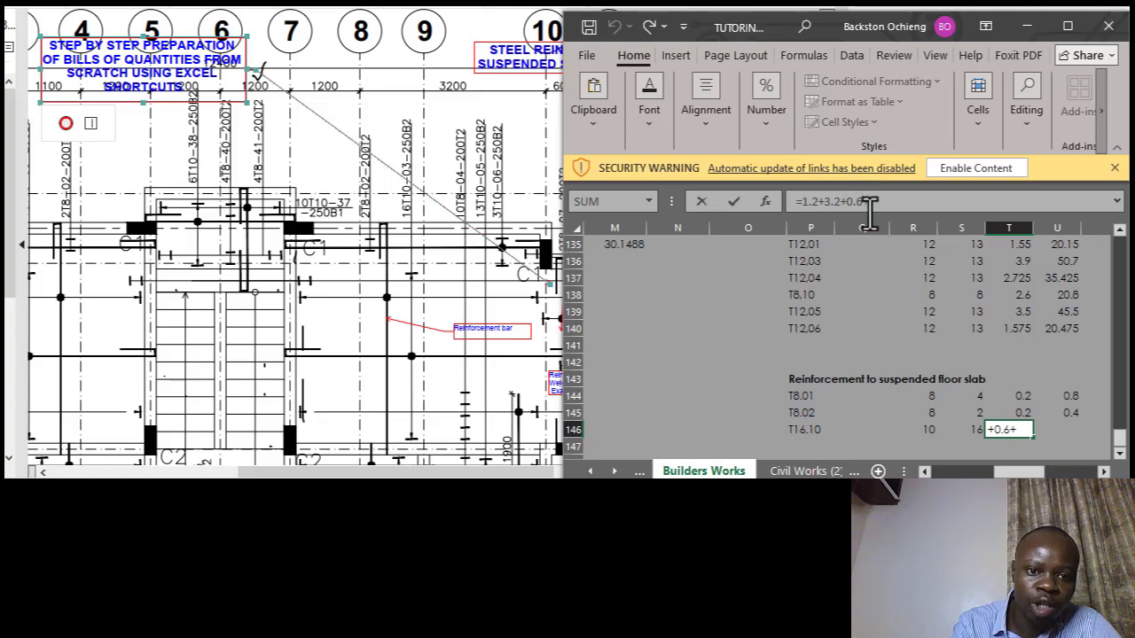
click(317, 346)
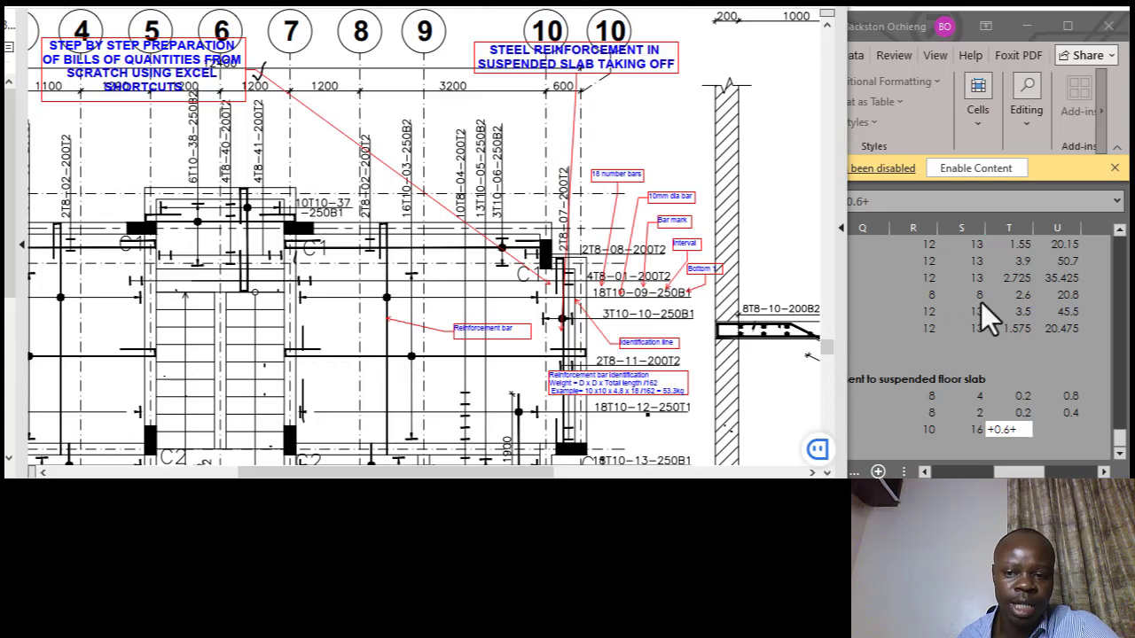
click(904, 201)
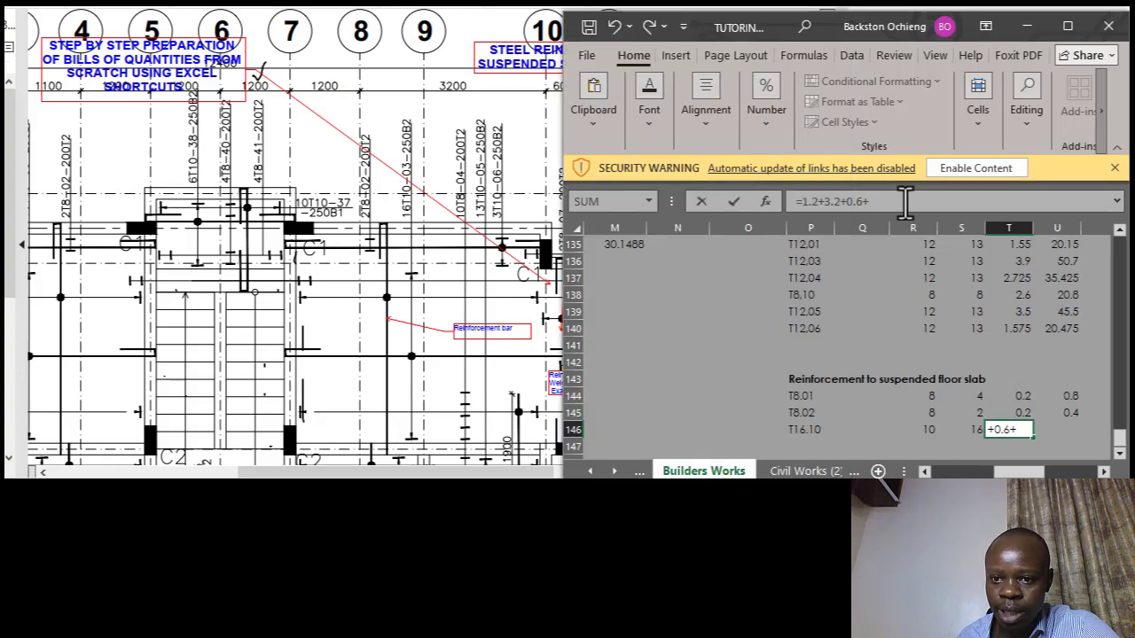
text(0.1)
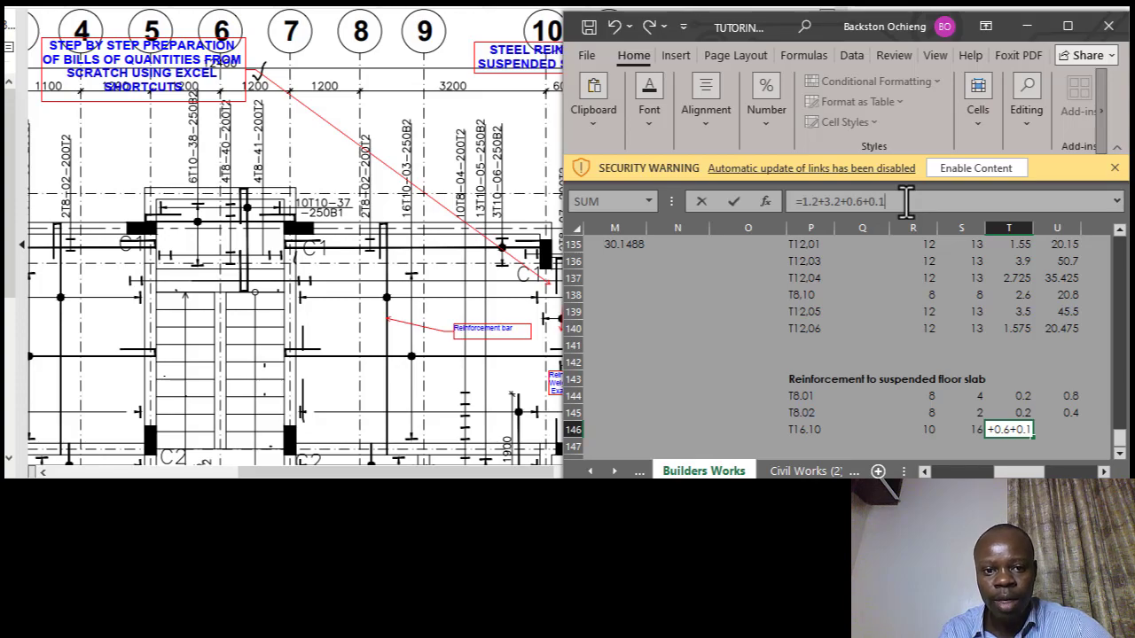
text(*2)
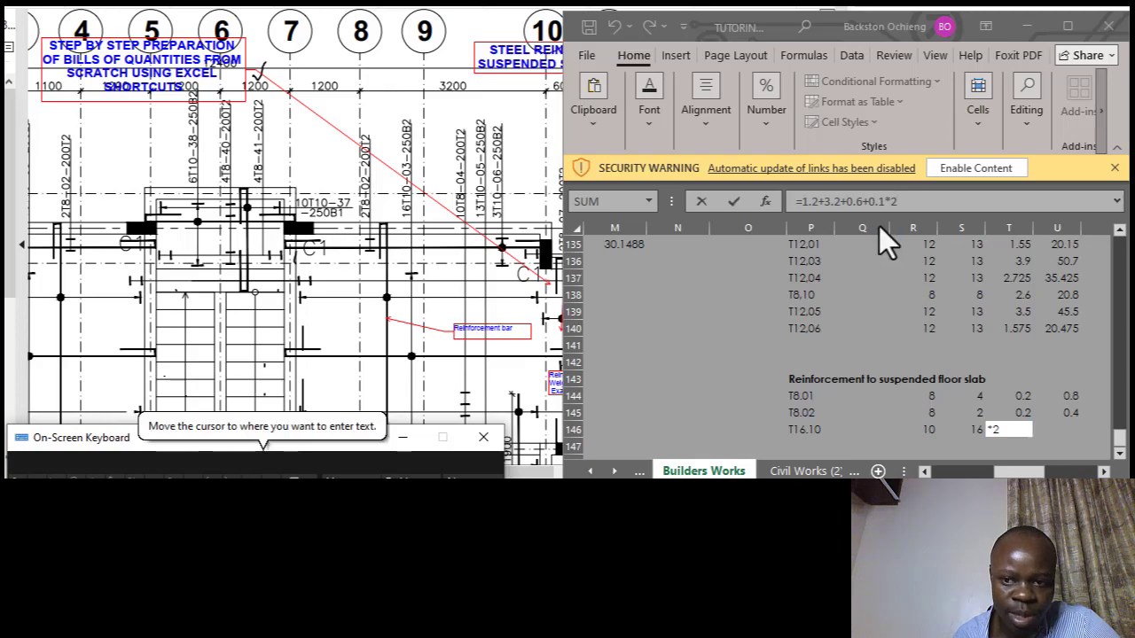
Subtract 0.015*2 in the T16.10 length formula.
click(934, 198)
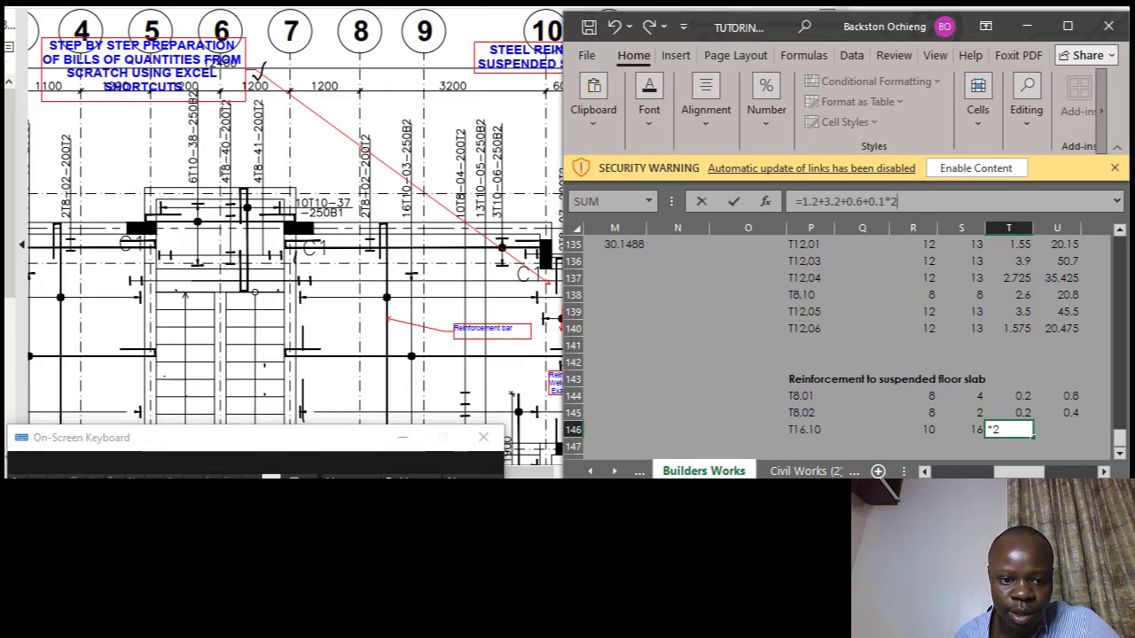
text(-)
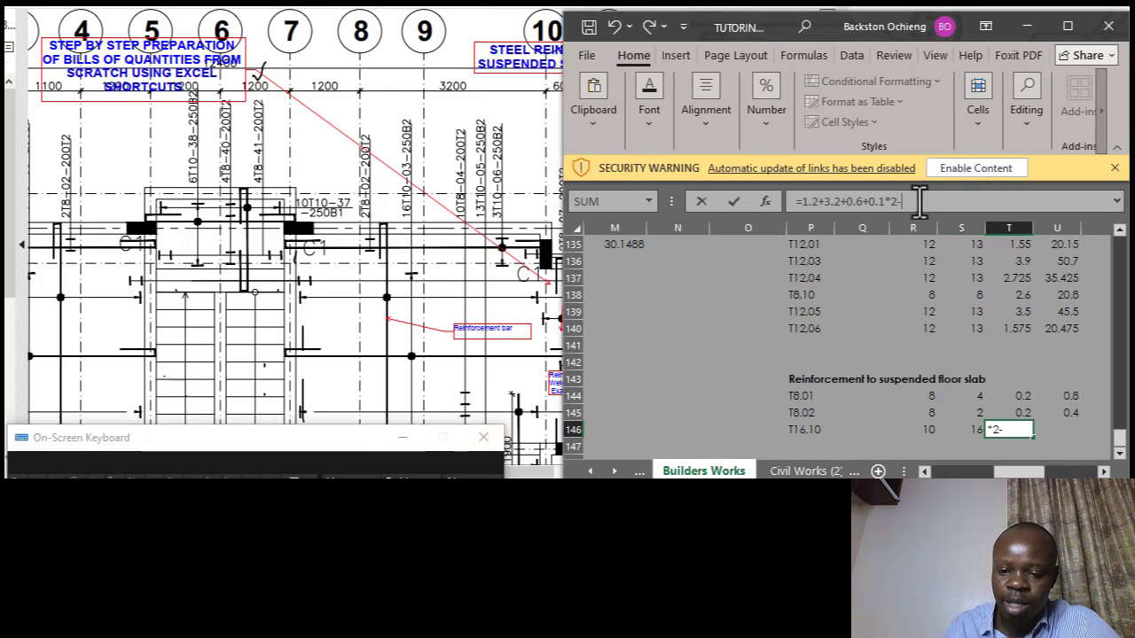
text(0.015*2)
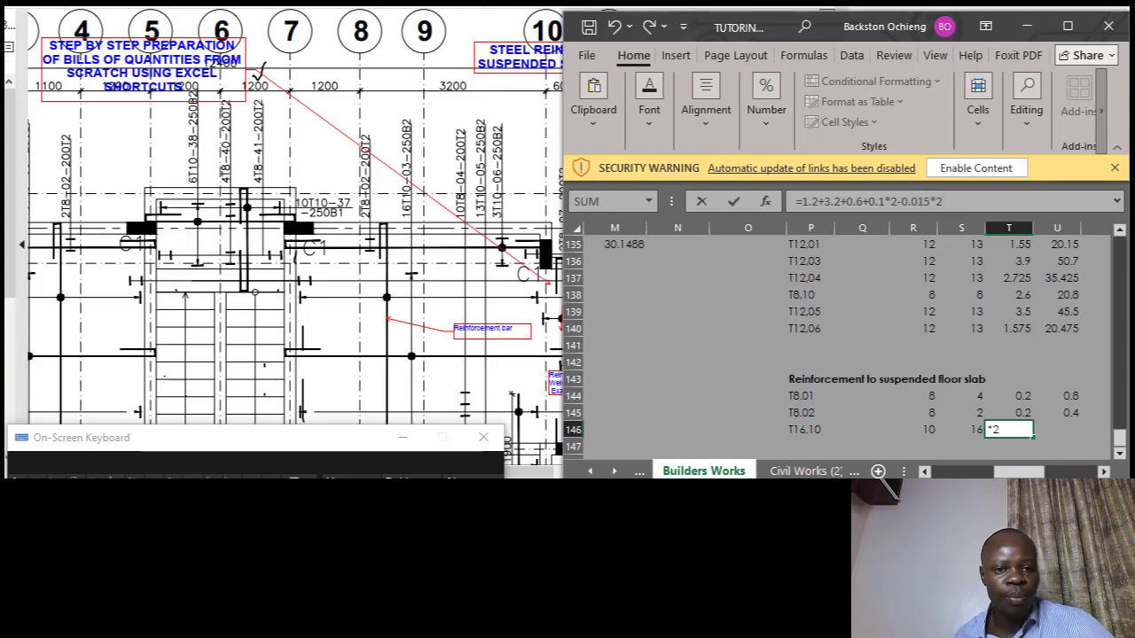
Check the bar's hooked end on the drawing and append +0.1 to the T16.10 length formula.
click(385, 229)
scroll(365, 241, up, 5)
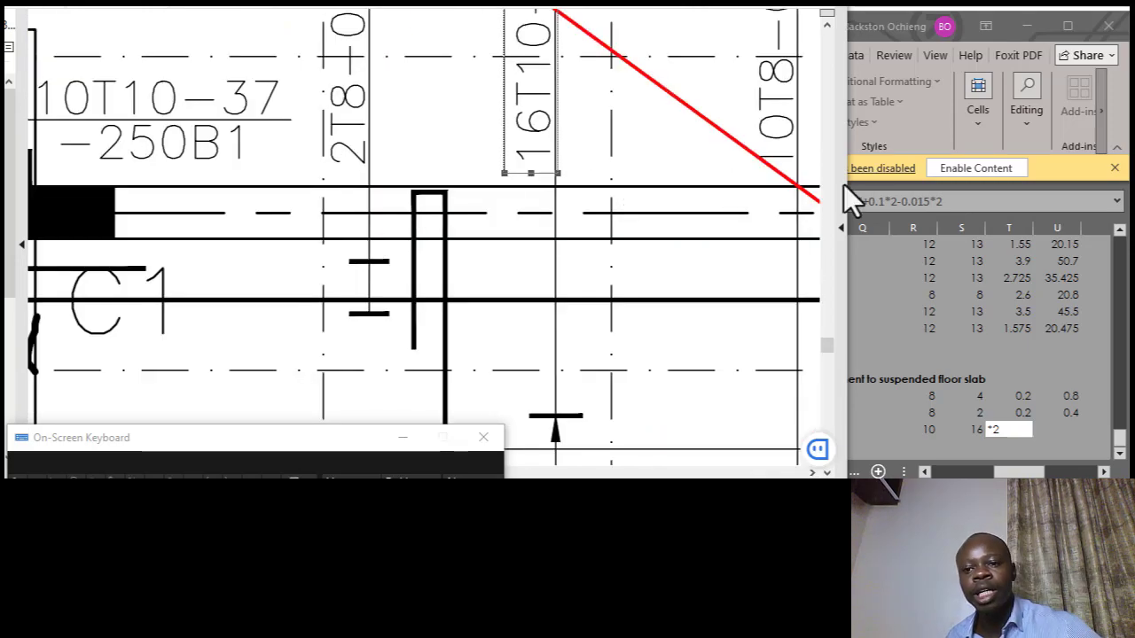
click(950, 202)
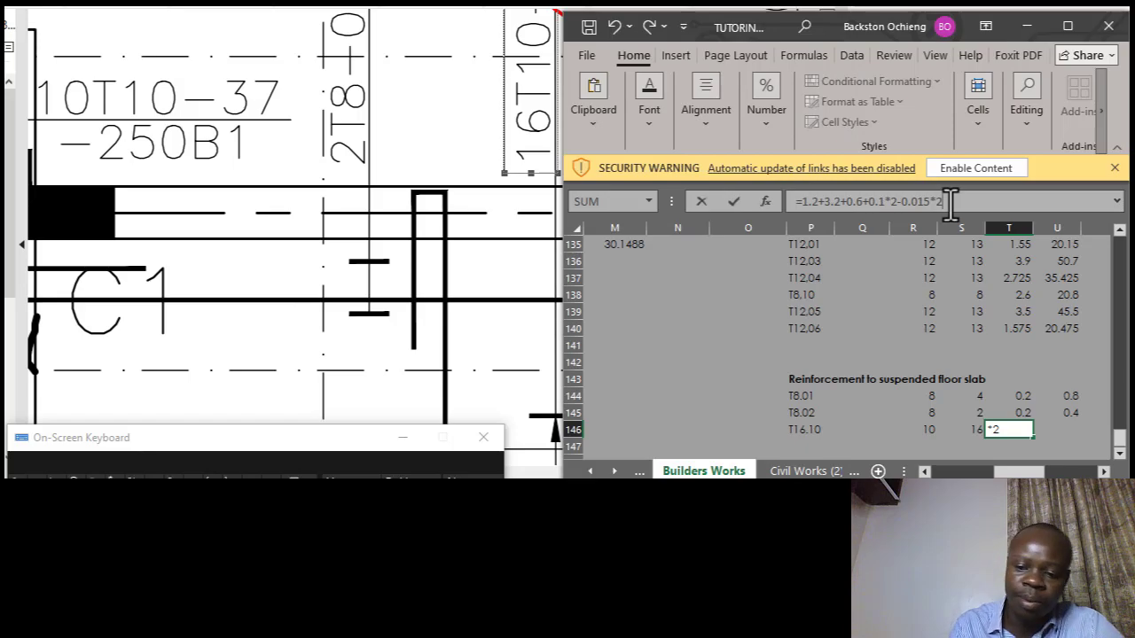
text(0.1)
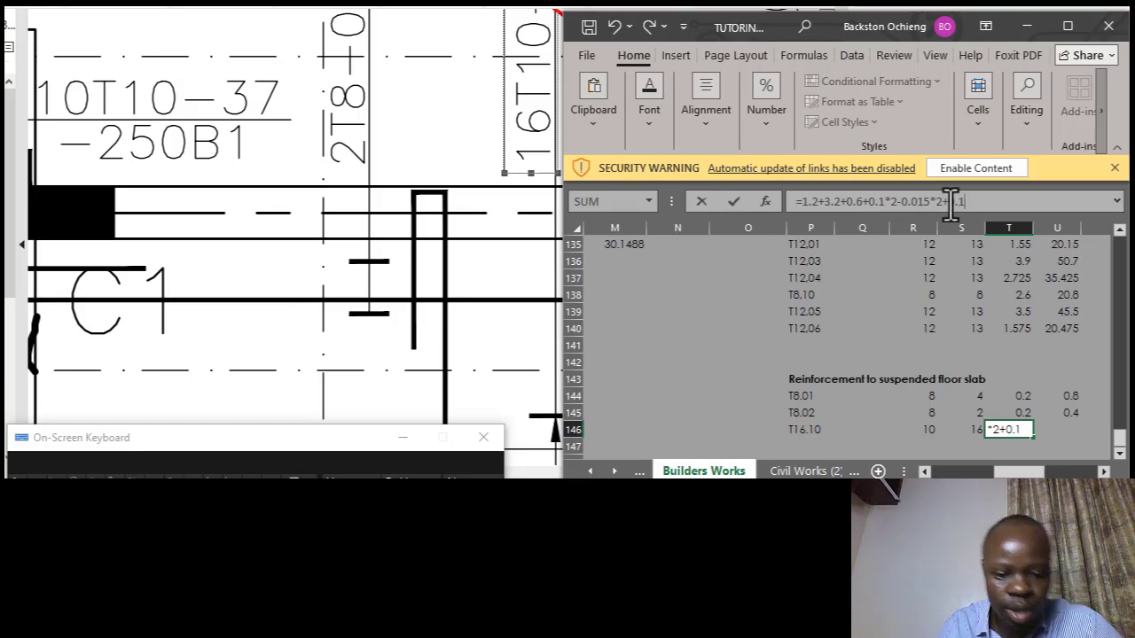
Extend the T16.10 bar's length formula in T146 by completing the added term +(0.15-0.015*2)*2.
text(5)
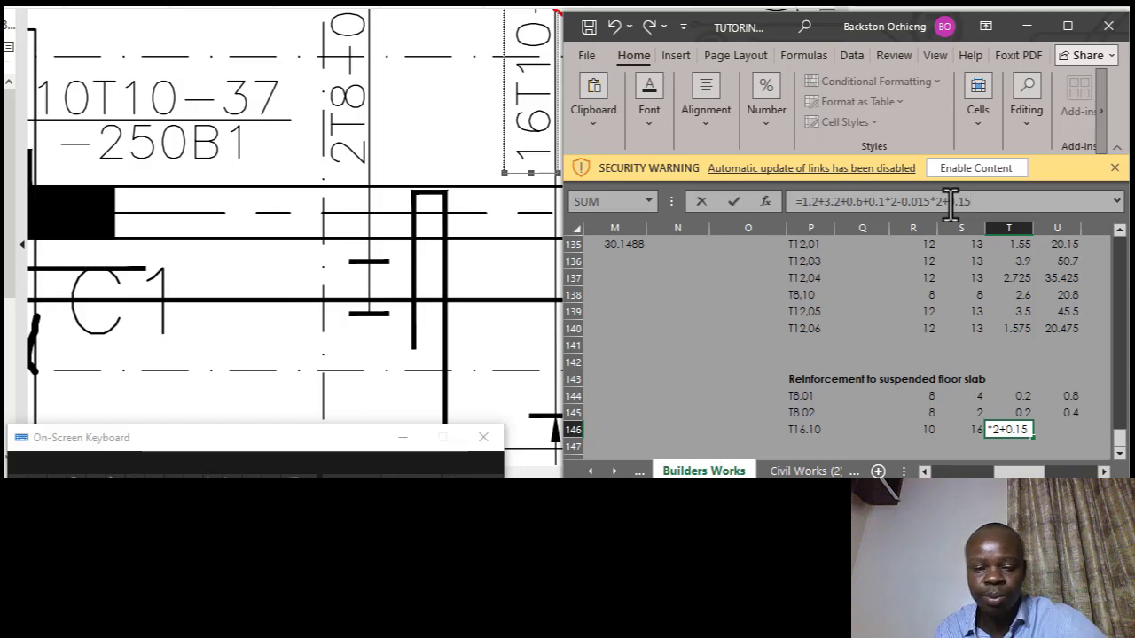
text(-)
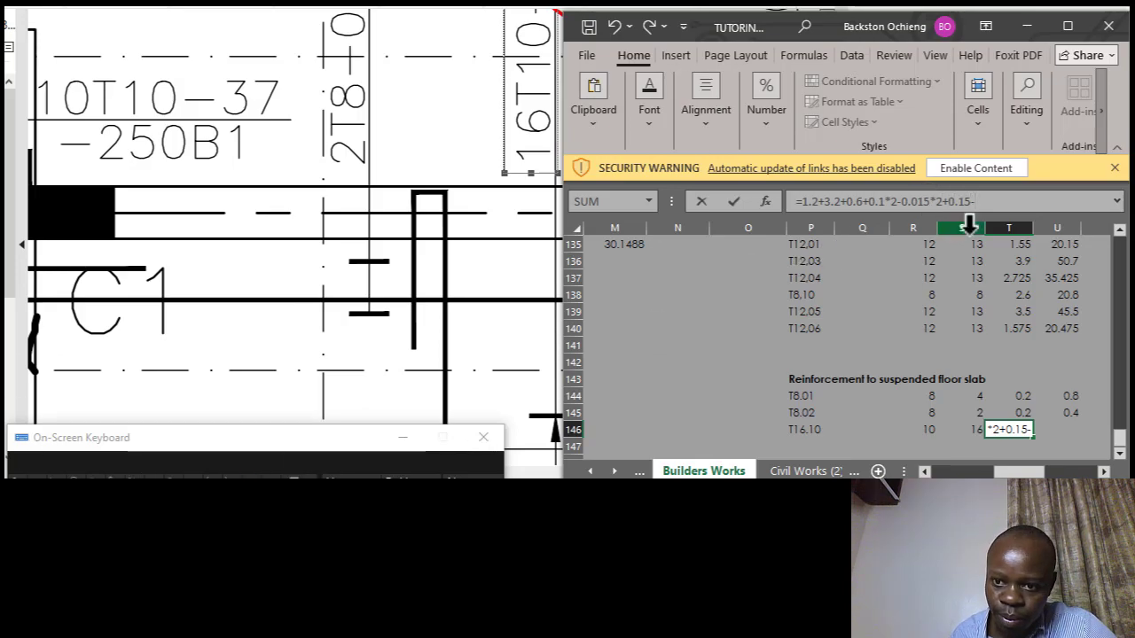
text(0.015)
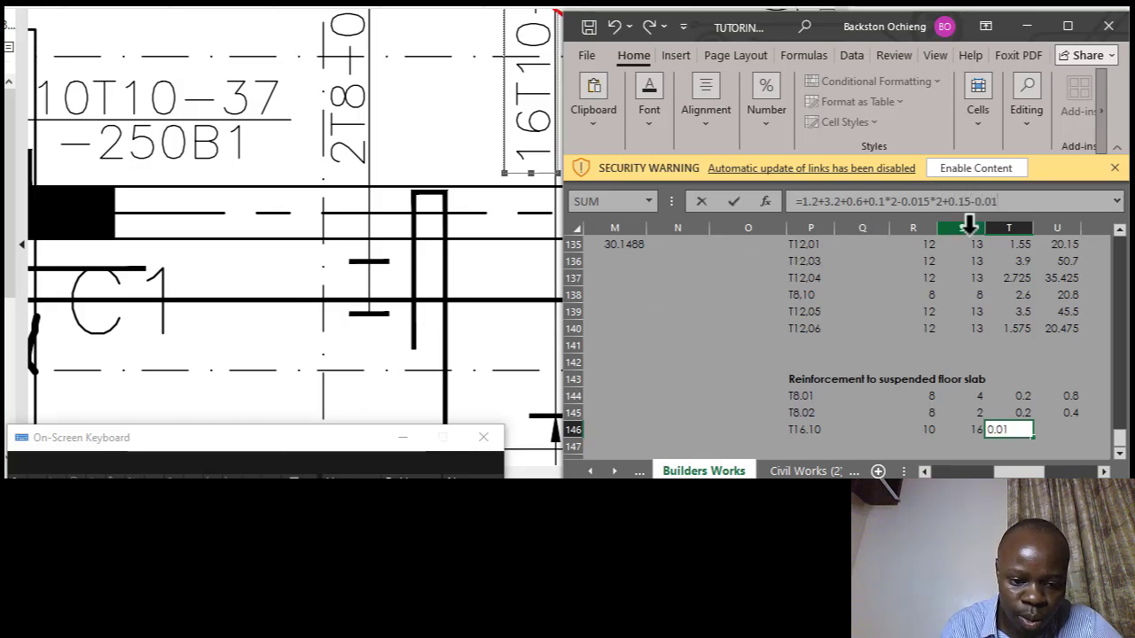
text(*2)
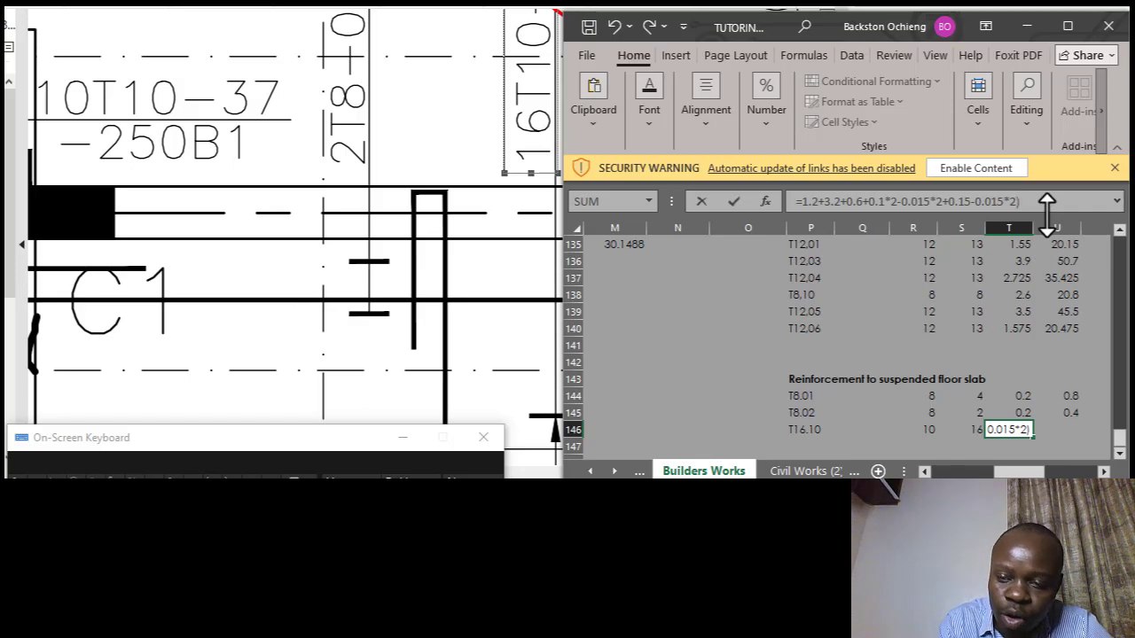
click(946, 202)
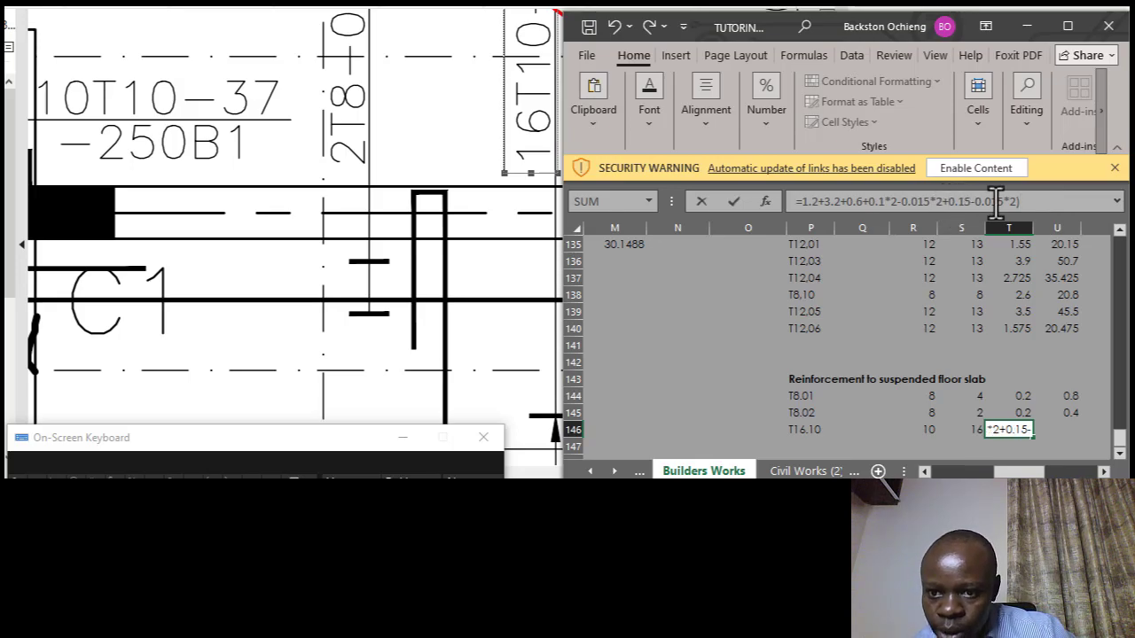
text(()
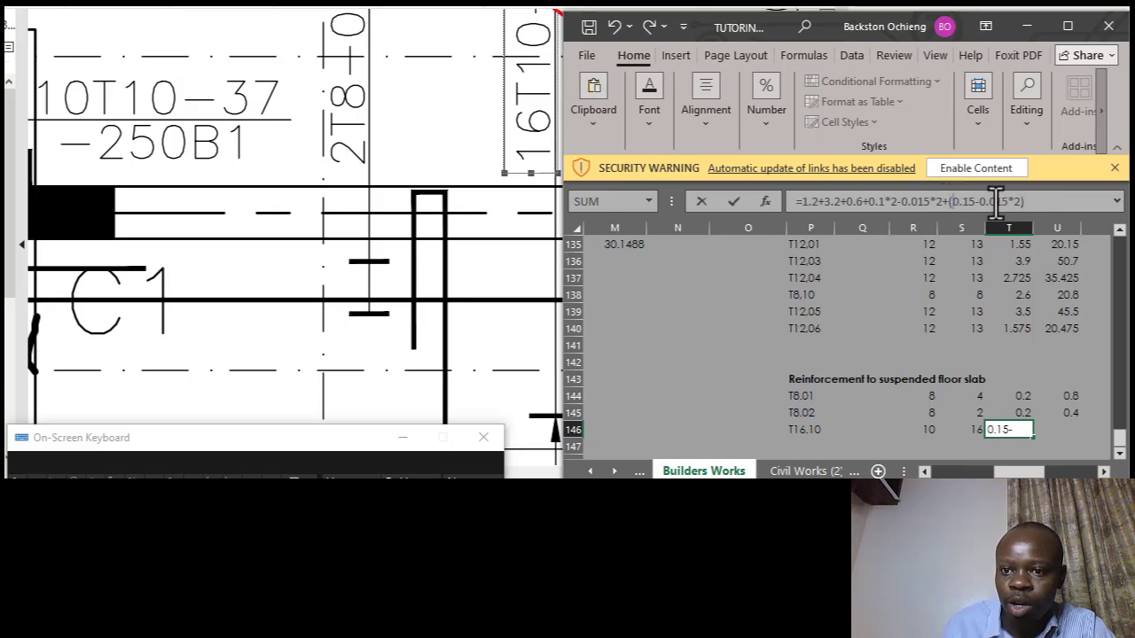
click(1033, 203)
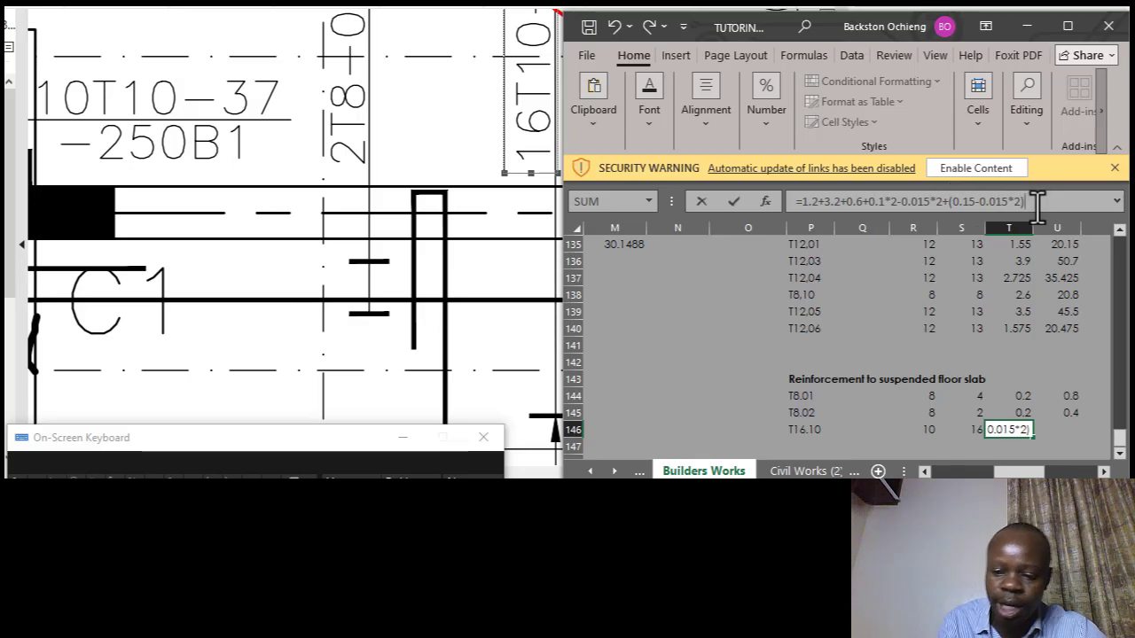
text(*)
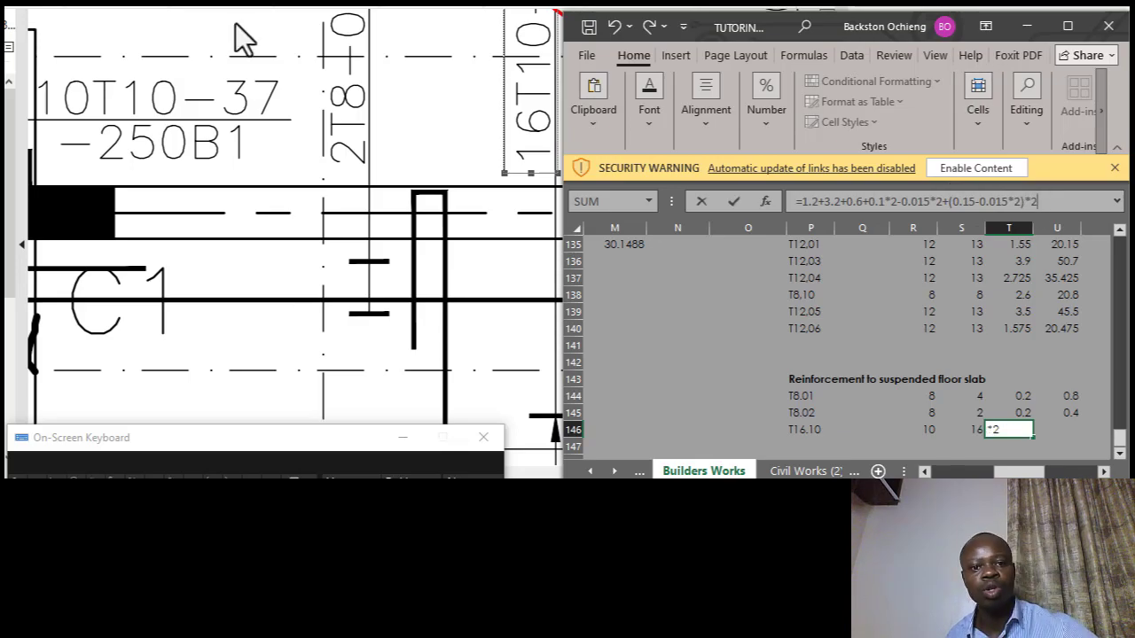
Check the slab bar in the reinforcement drawing, add +0.6*2 to the T146 length formula and commit it.
click(421, 235)
scroll(421, 235, down, 5)
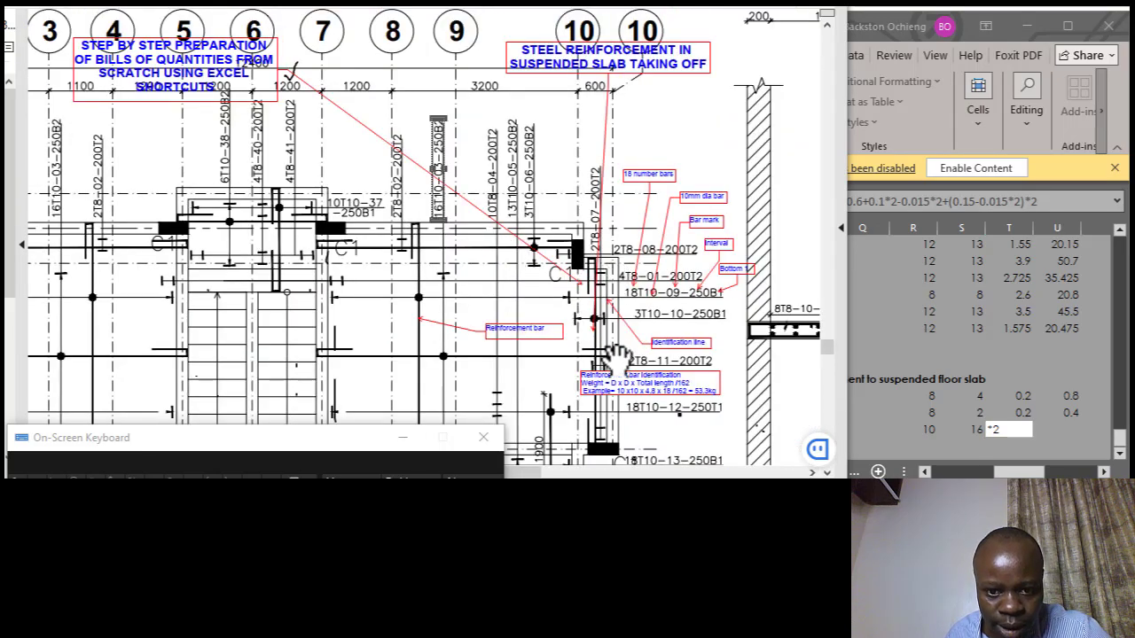
scroll(616, 357, up, 3)
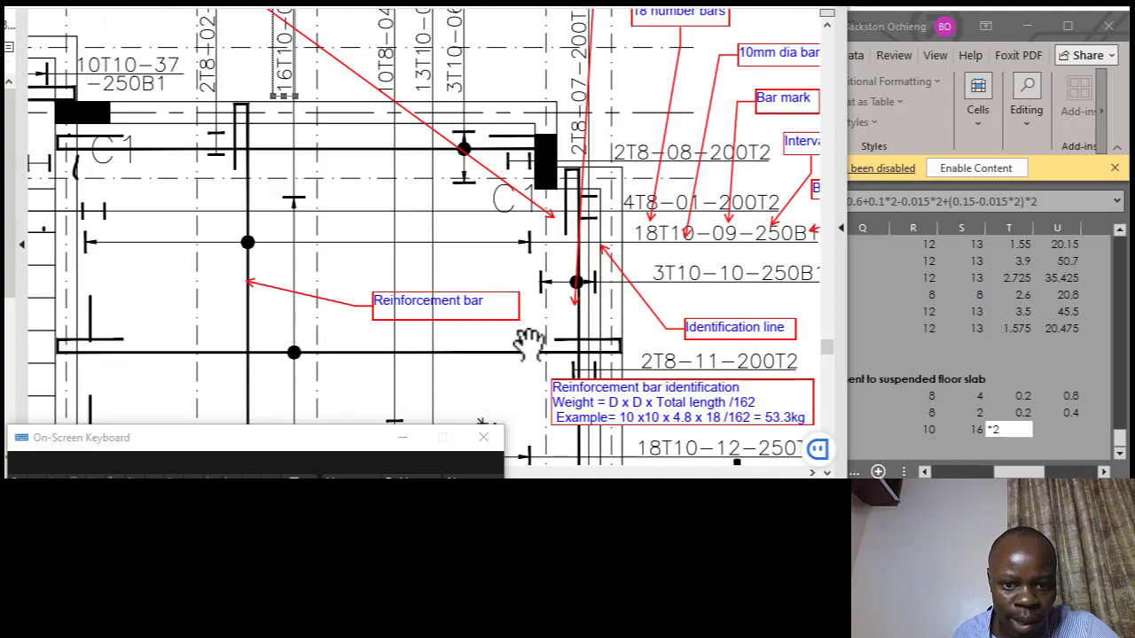
scroll(550, 345, up, 3)
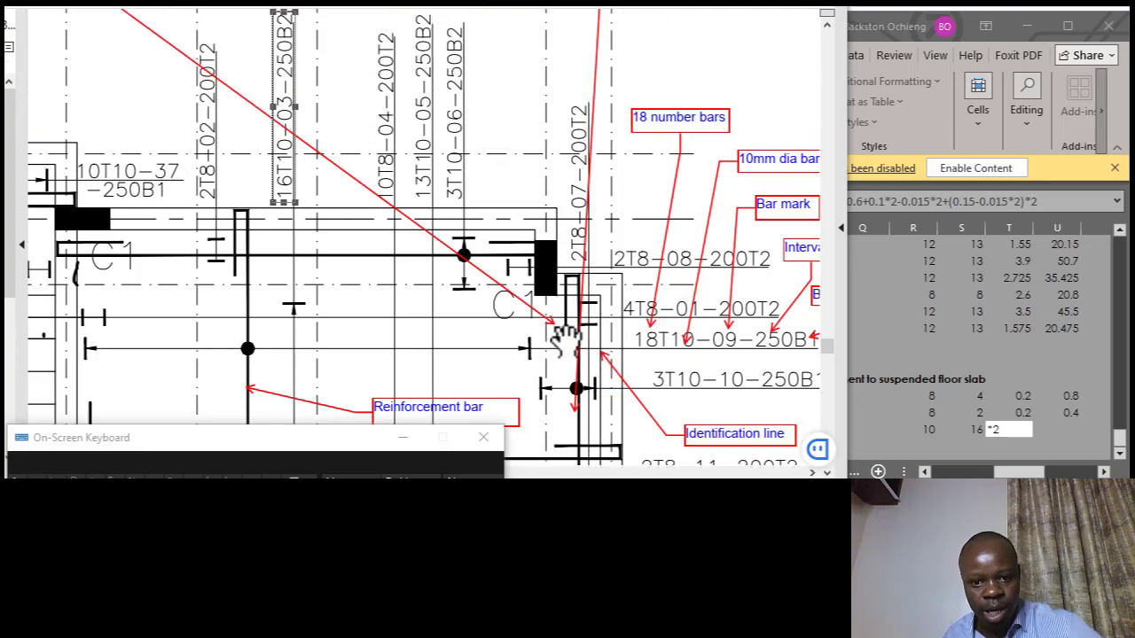
scroll(514, 337, down, 1)
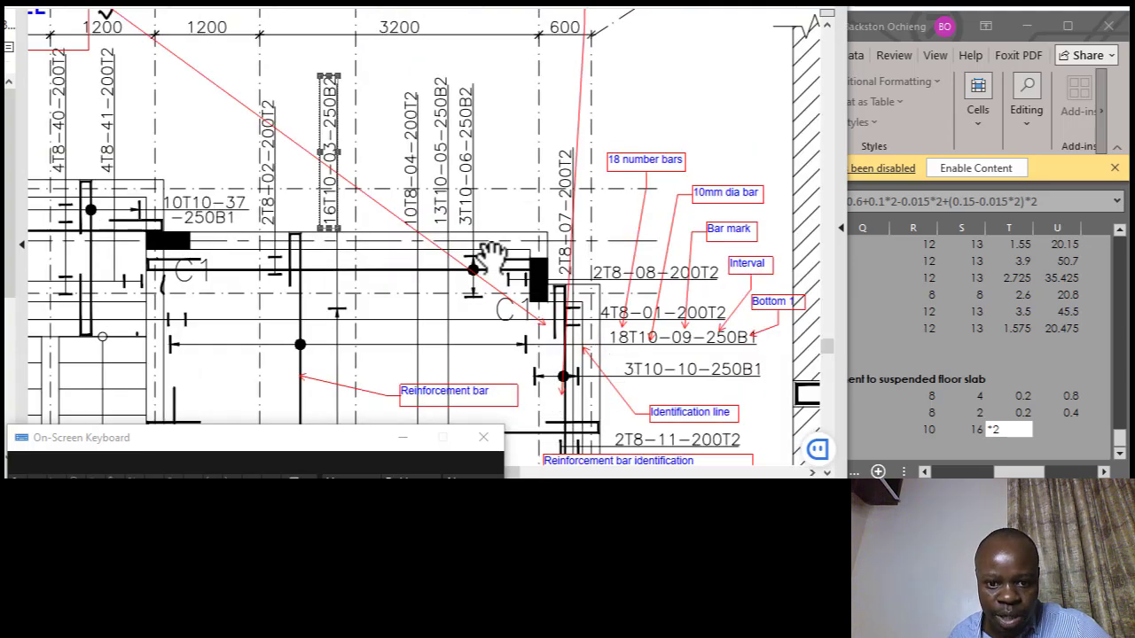
scroll(488, 258, down, 1)
scroll(546, 372, up, 3)
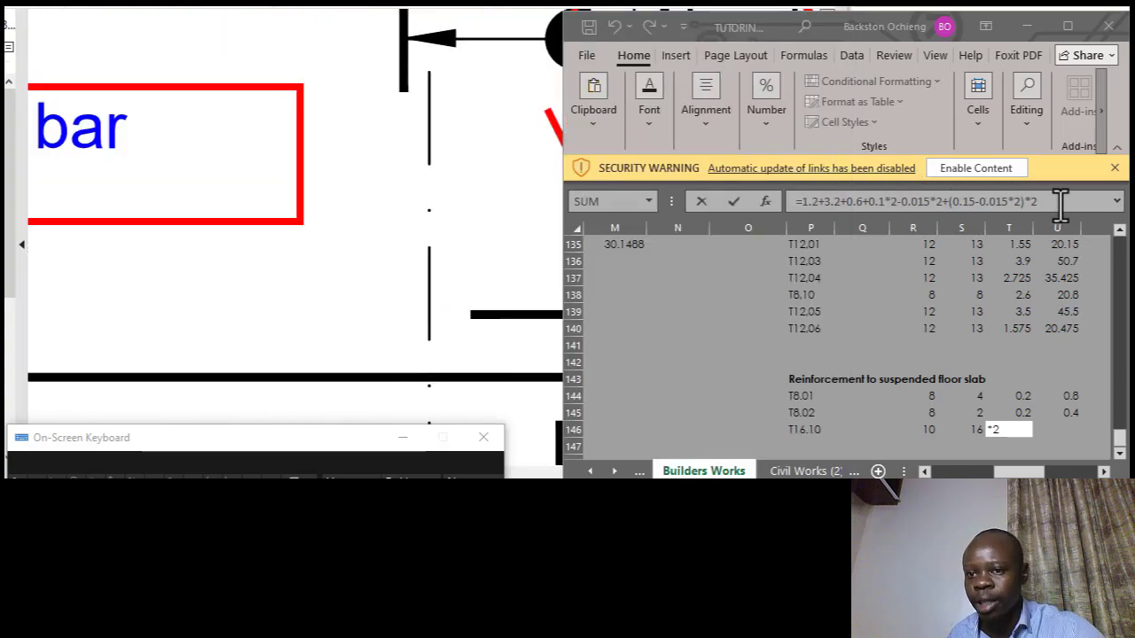
click(1059, 202)
text(+0.)
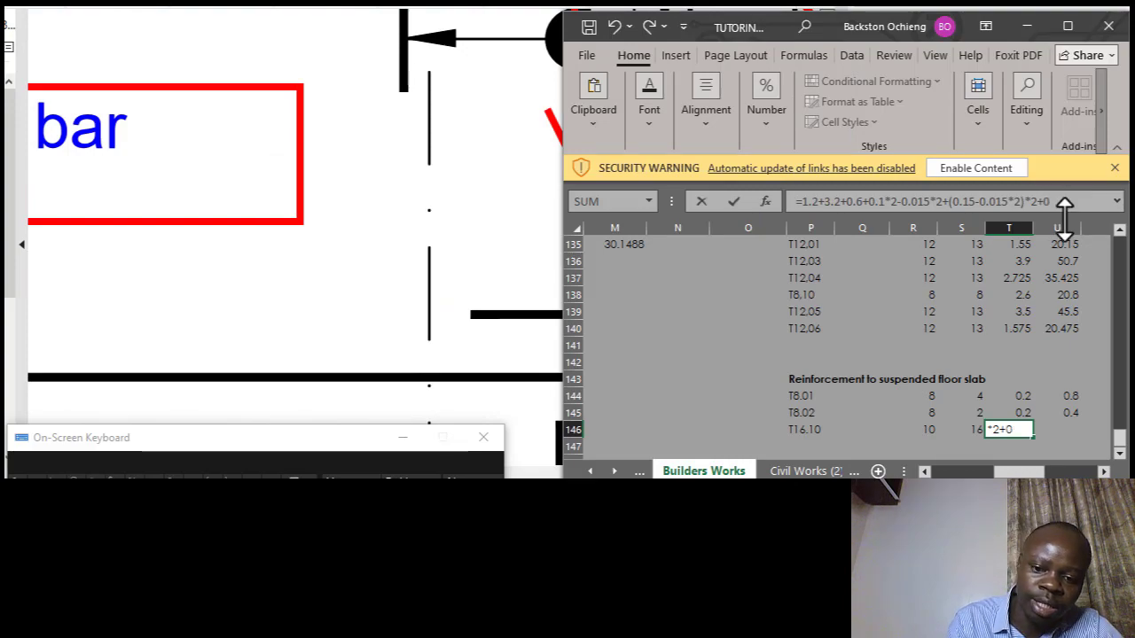
text(6*2)
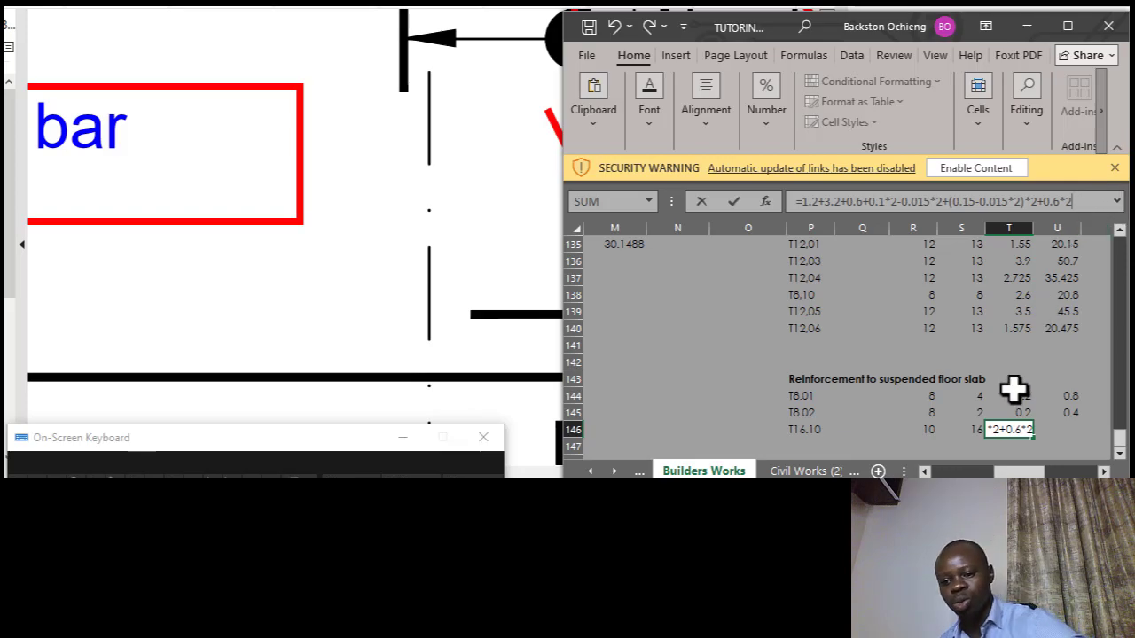
key(Return)
Copy the total length formula from U145 down to the T16.10 row in U146.
click(1020, 429)
click(1071, 427)
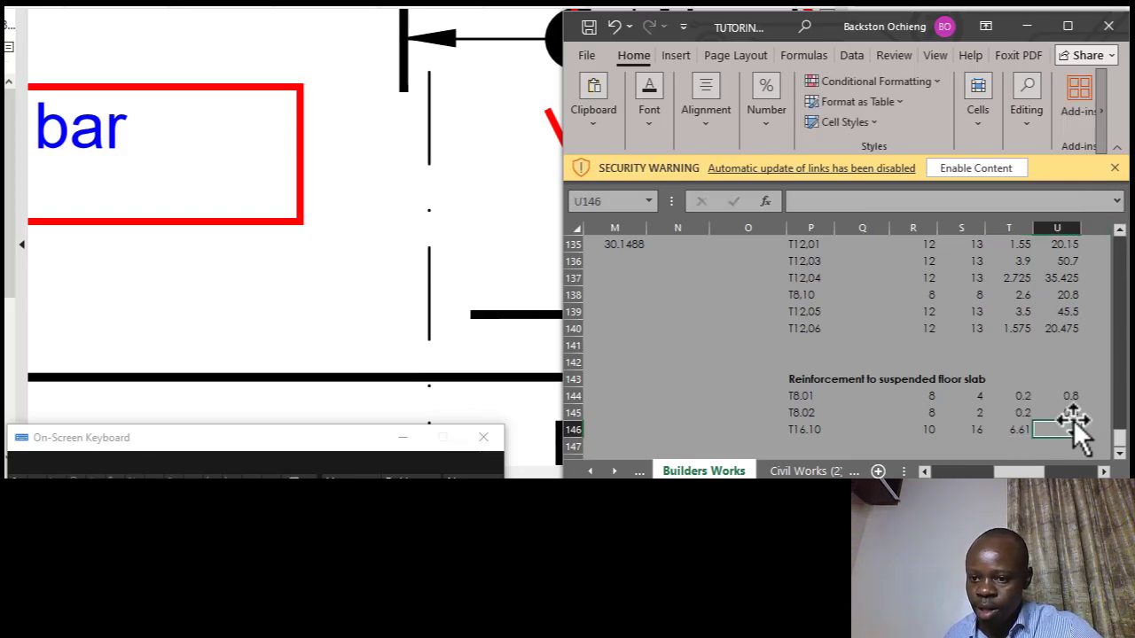
scroll(1053, 406, up, 1)
scroll(1053, 406, down, 1)
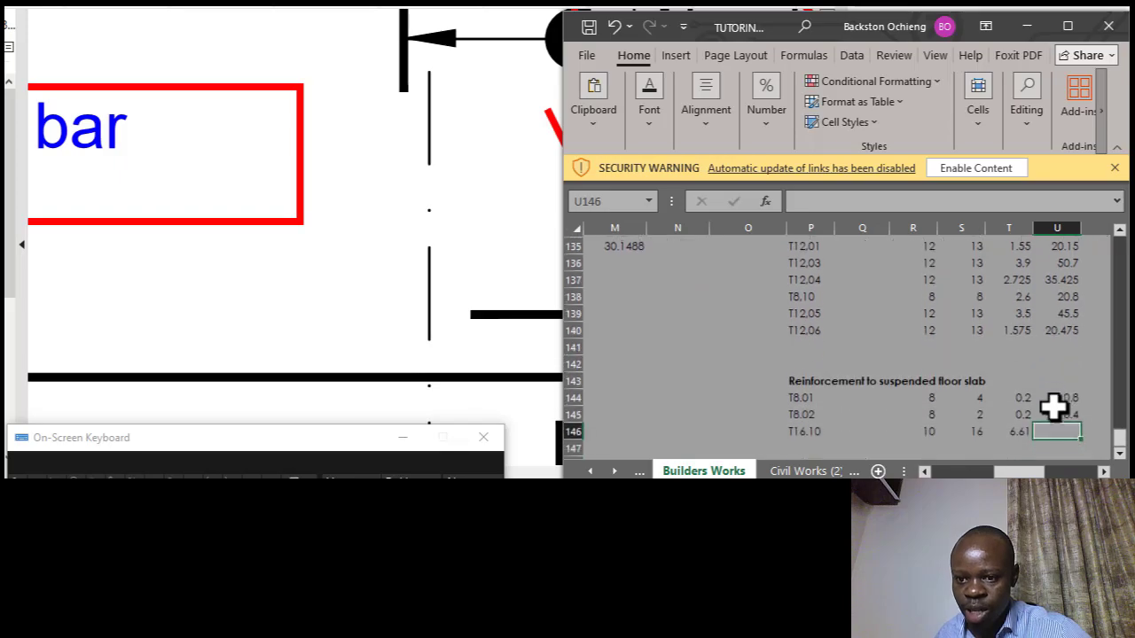
click(1070, 412)
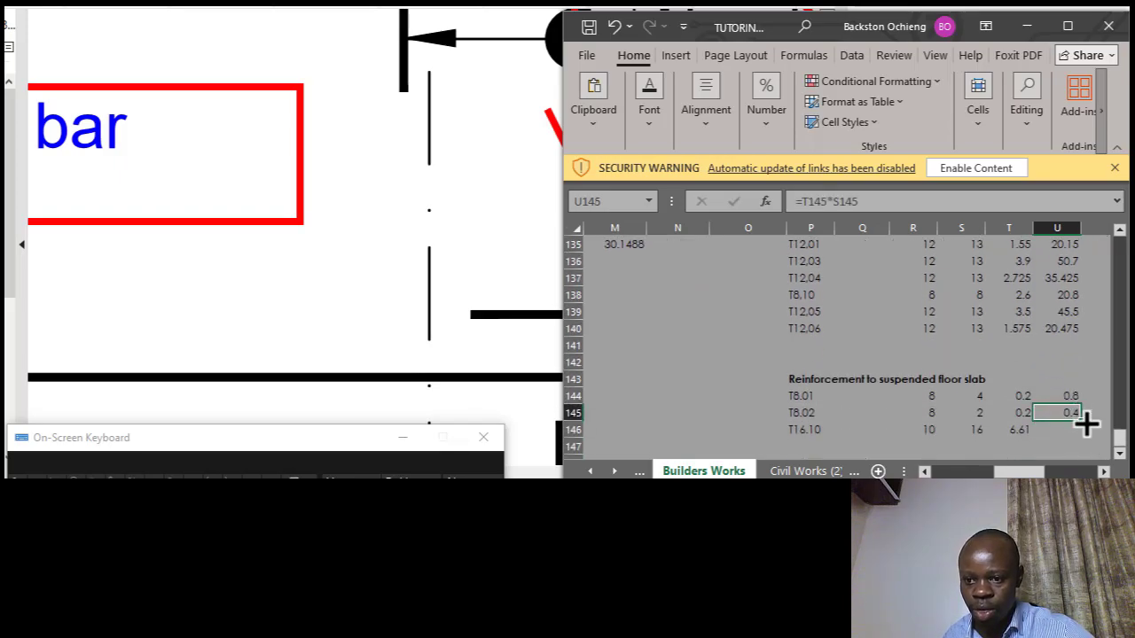
drag(1088, 427, 1092, 448)
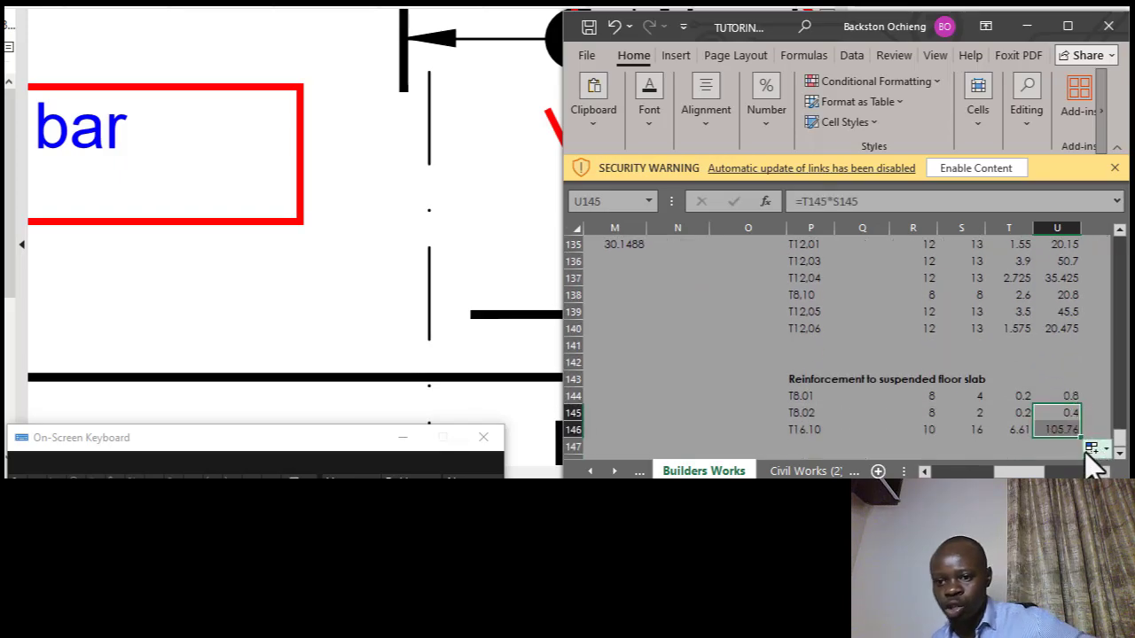
Copy the 162 divisor and the weight formula from row 145 down to the T16.10 row, cells V146 and W146.
click(1104, 470)
click(1103, 471)
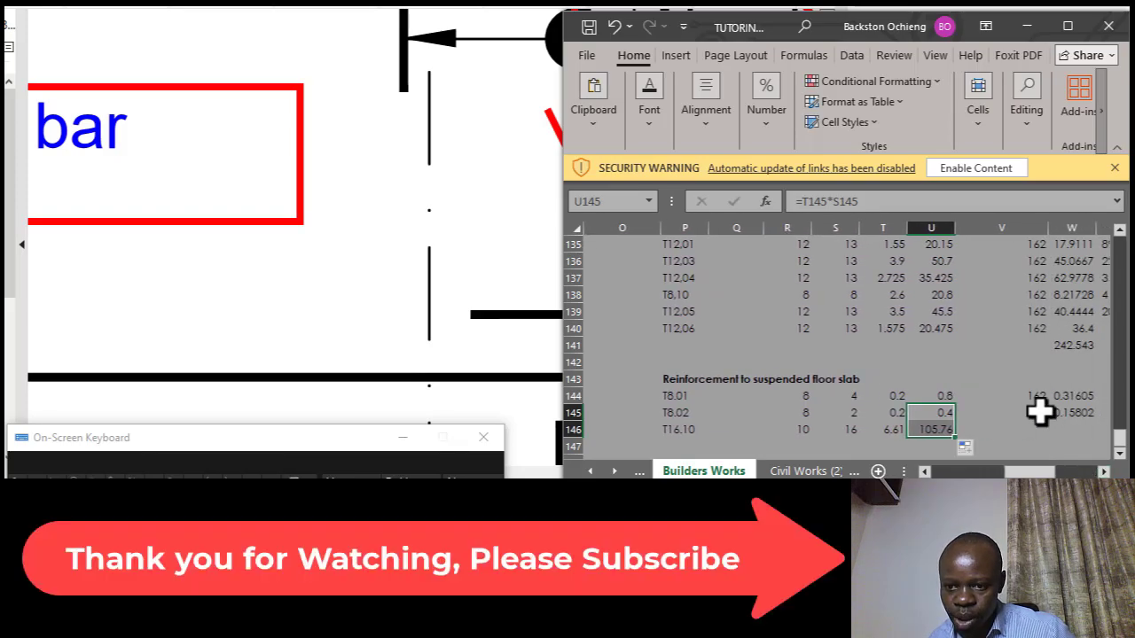
click(1037, 412)
drag(1047, 421, 1094, 436)
click(1074, 413)
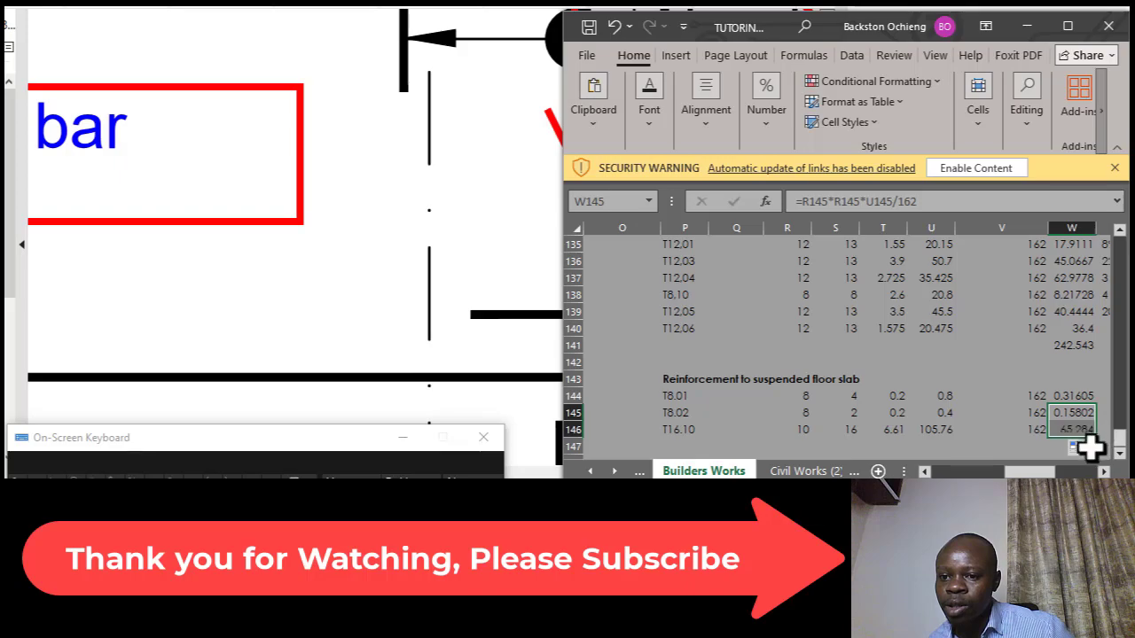
Examine the weight formula in W146 and the cells it refers to.
click(1085, 429)
click(912, 203)
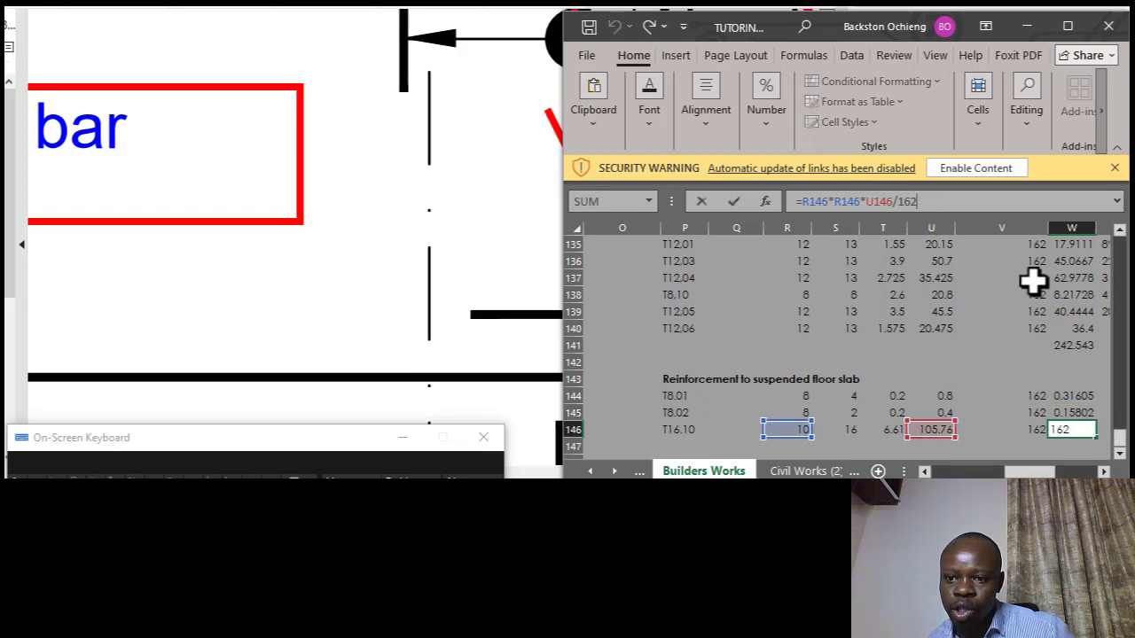
click(991, 343)
click(1074, 425)
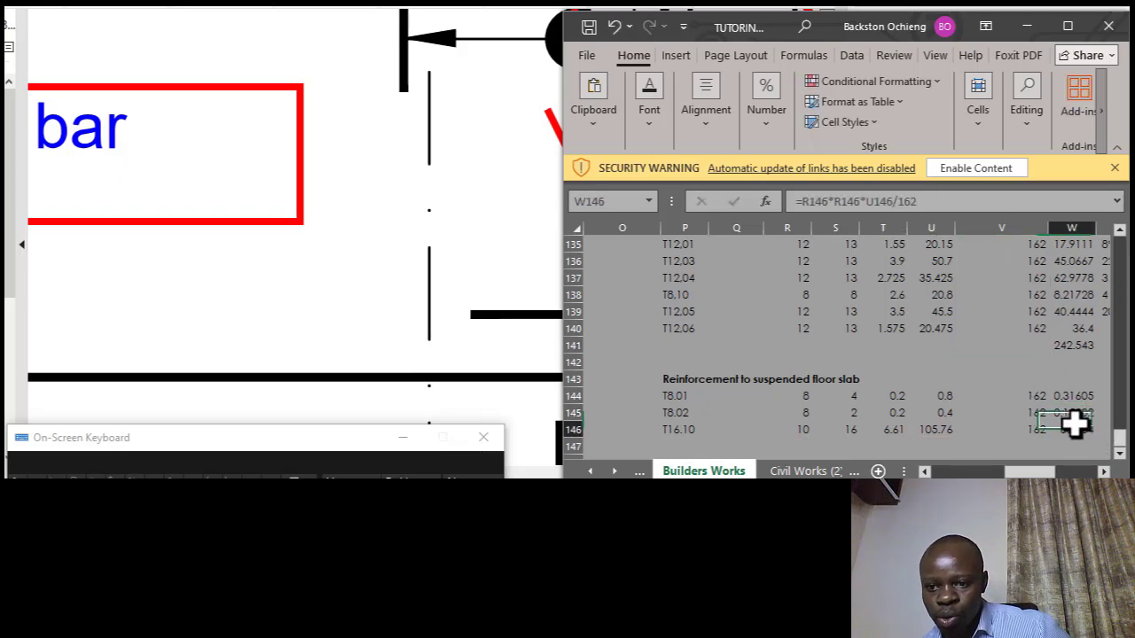
click(1009, 363)
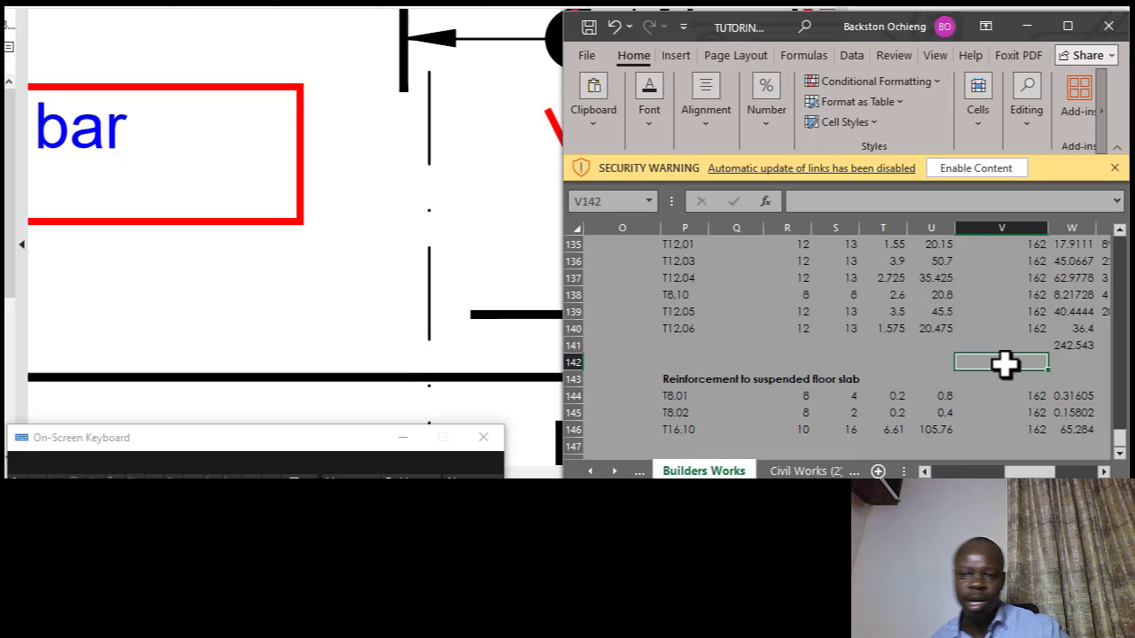
click(1061, 428)
click(974, 364)
click(749, 344)
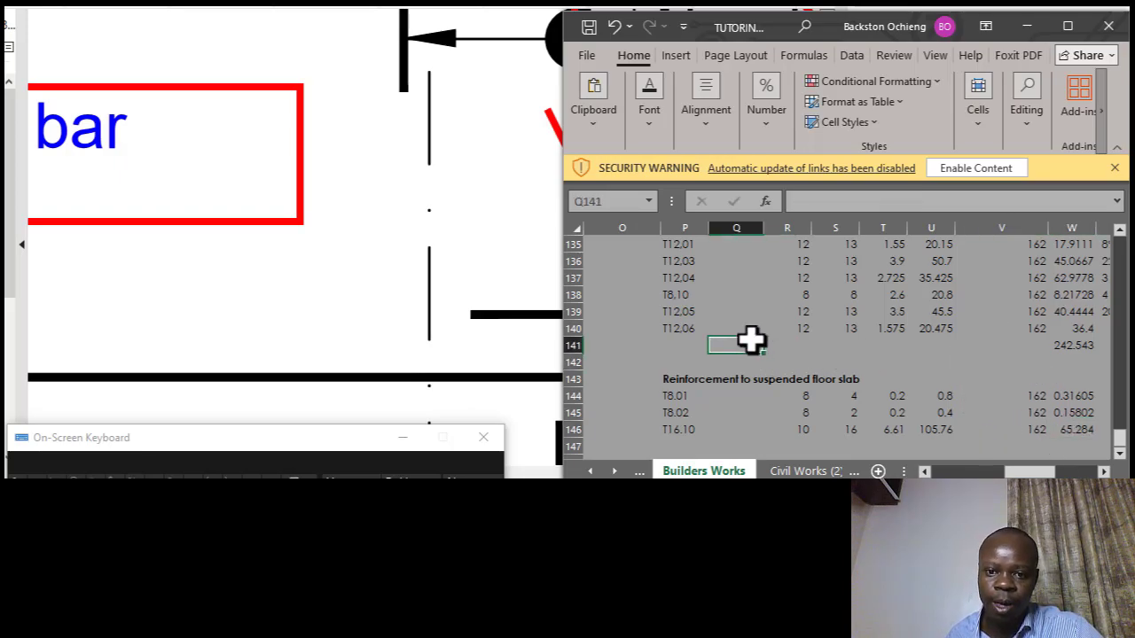
mouse_move(1045, 472)
mouse_down()
mouse_move(1020, 474)
mouse_move(1039, 475)
mouse_up()
click(865, 359)
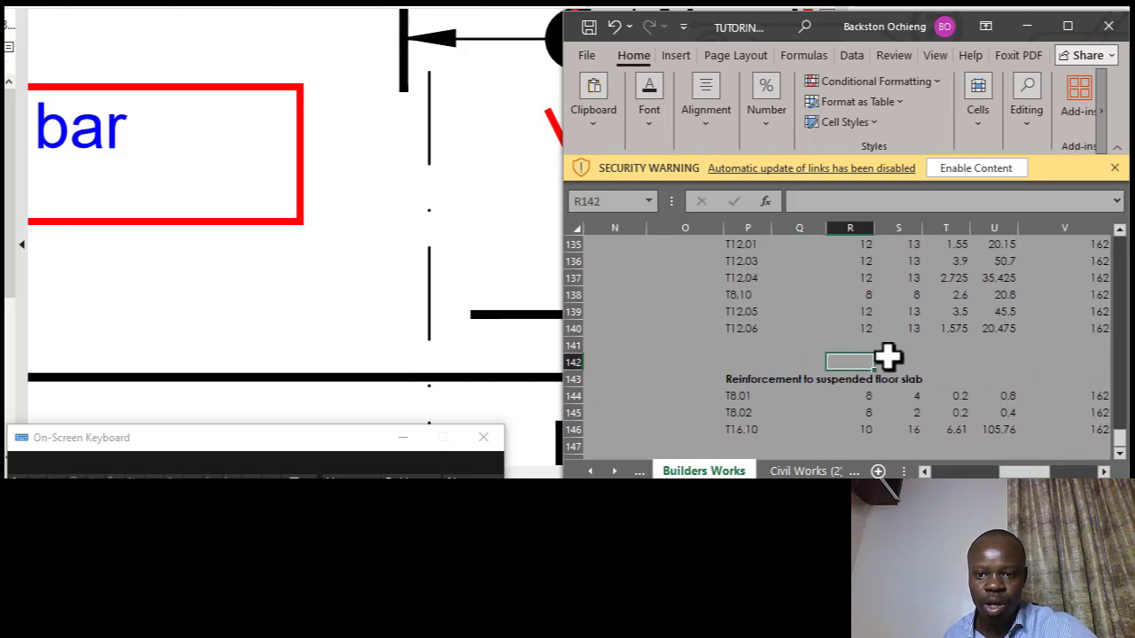
Examine the bar callouts and the bar identification note on the slab drawing against the next empty row of the reinforcement list.
click(407, 280)
scroll(413, 236, down, 5)
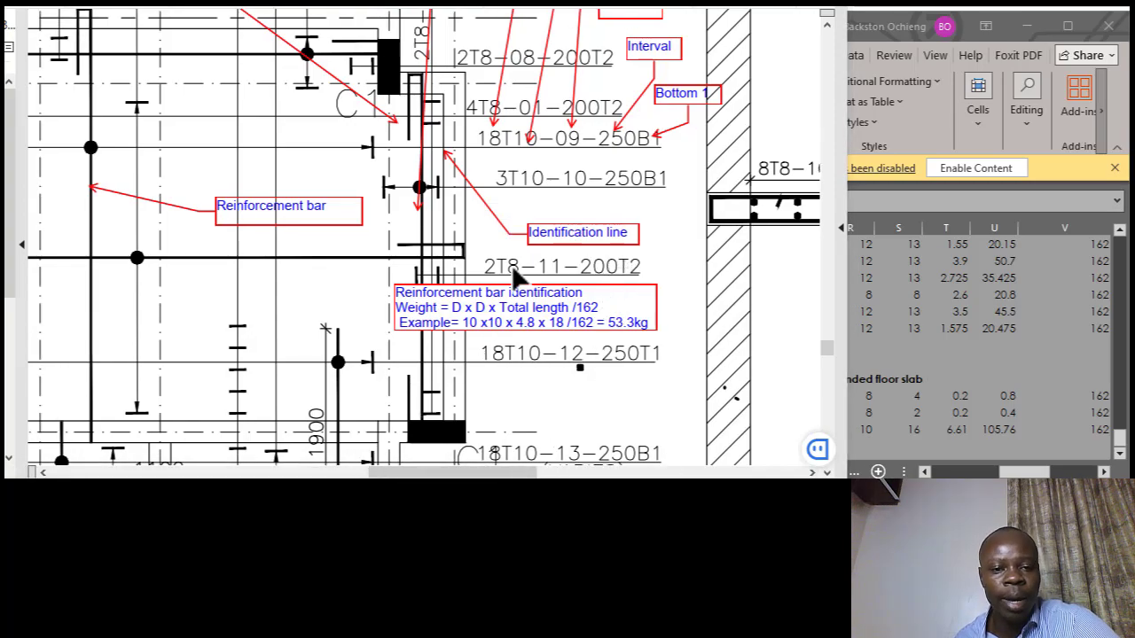
click(971, 353)
click(849, 355)
scroll(919, 398, down, 1)
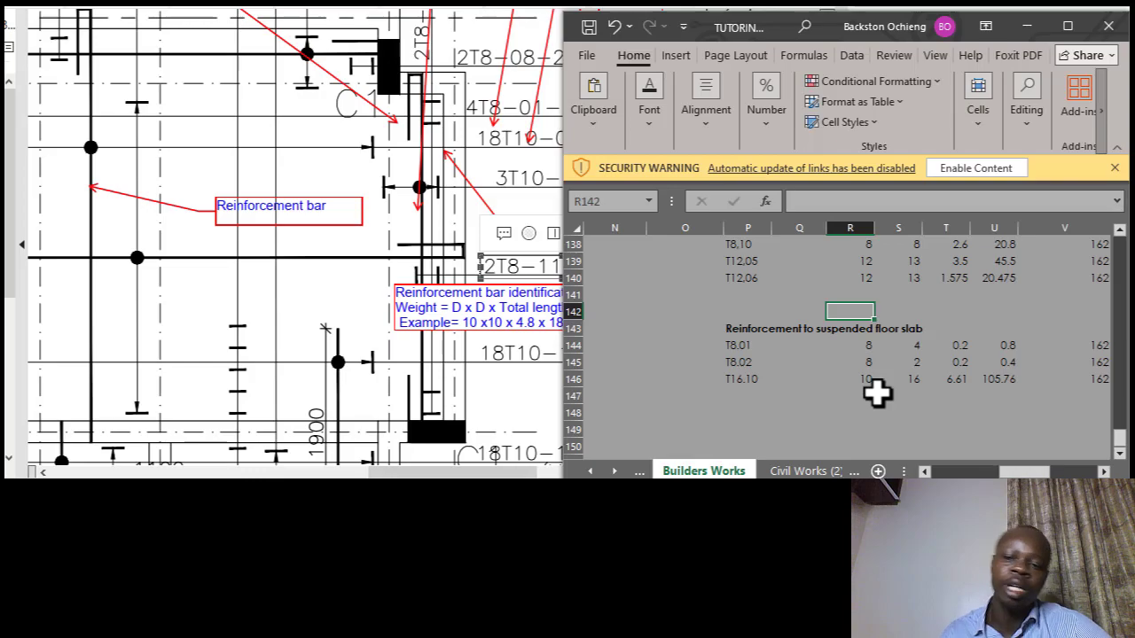
click(751, 395)
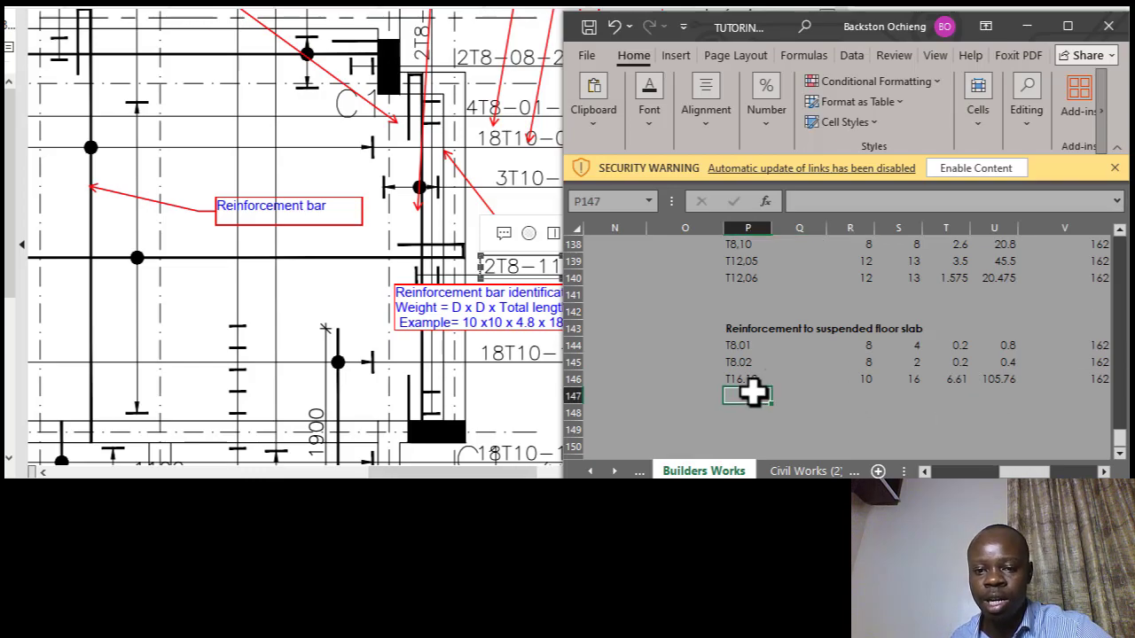
click(280, 291)
key(alt+Tab)
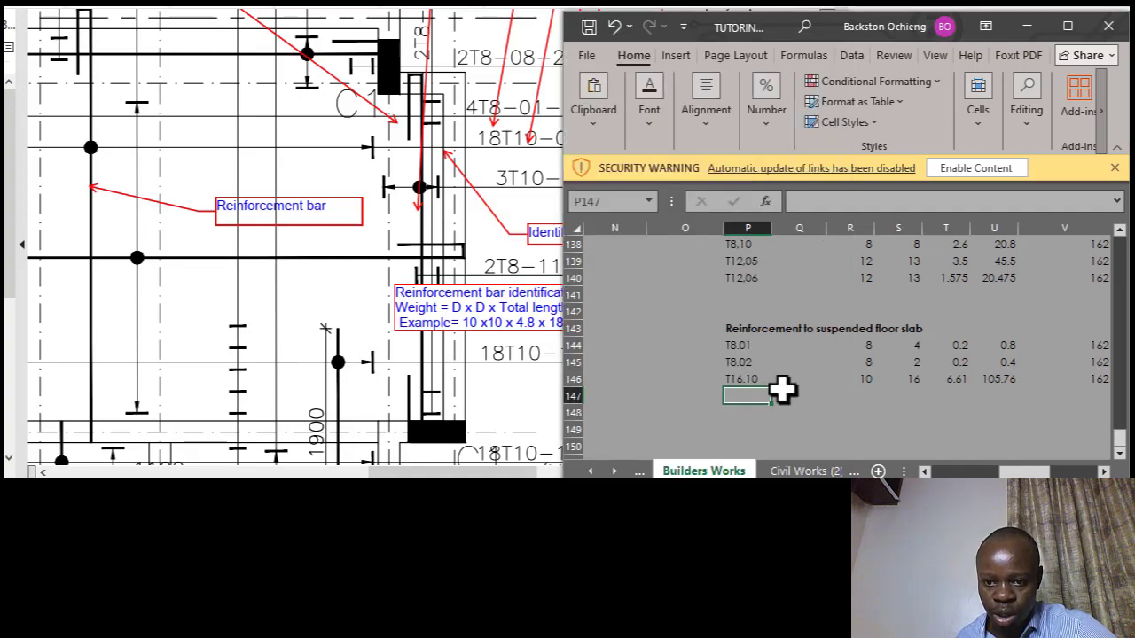
Compare the T16.10 entry in row 146 with the 16T10-03-250B2 callout and its neighbours on the slab drawing.
click(753, 379)
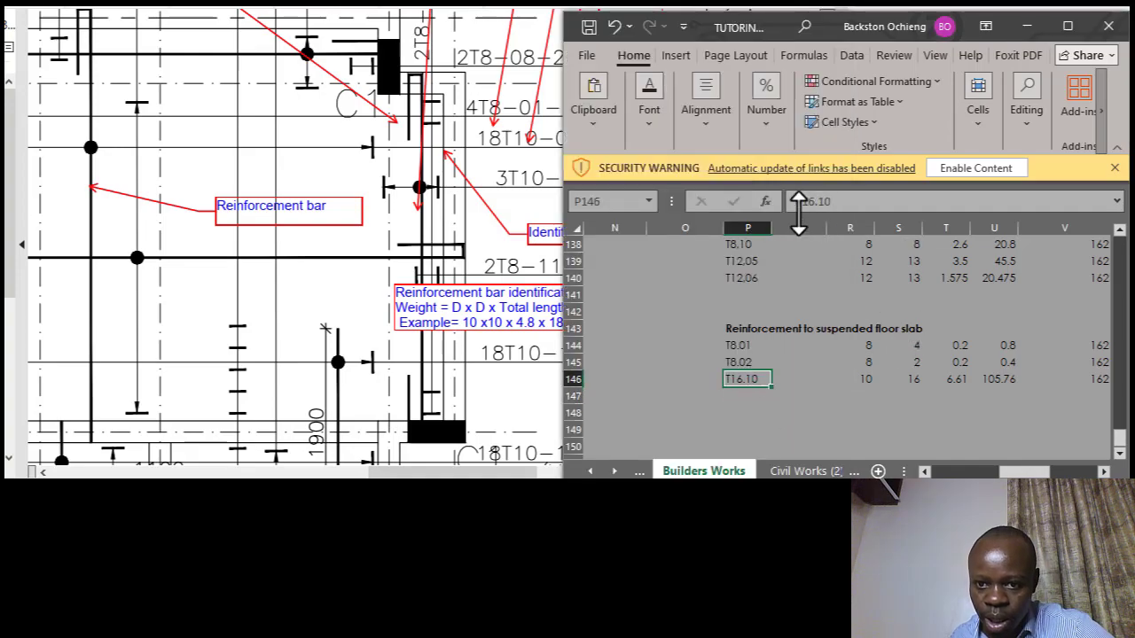
click(309, 243)
scroll(486, 228, up, 4)
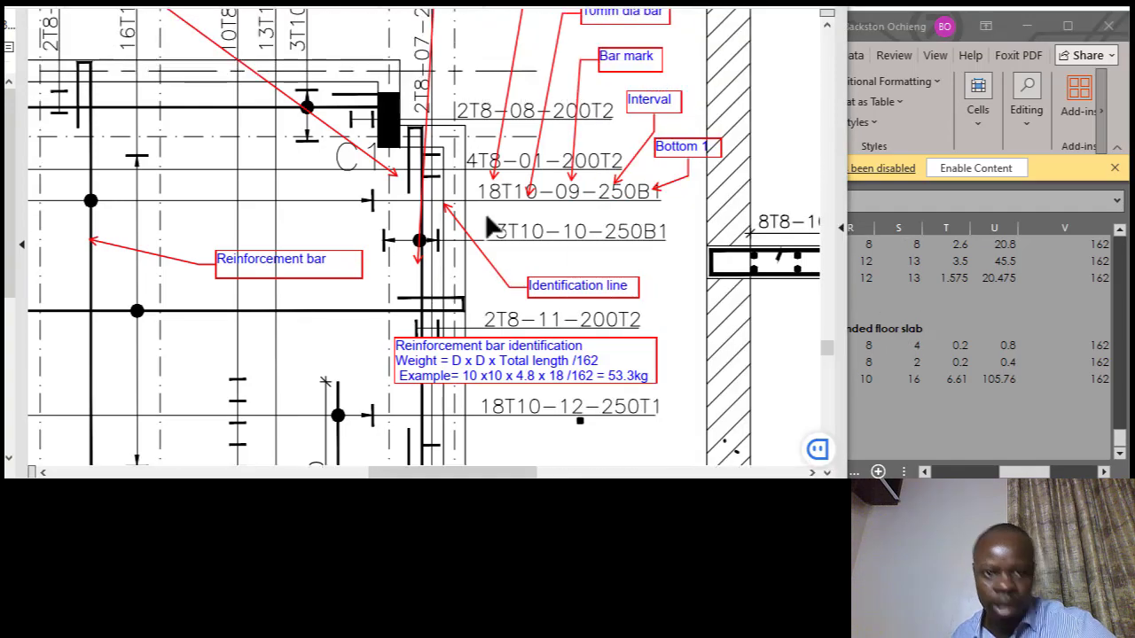
scroll(474, 235, up, 1)
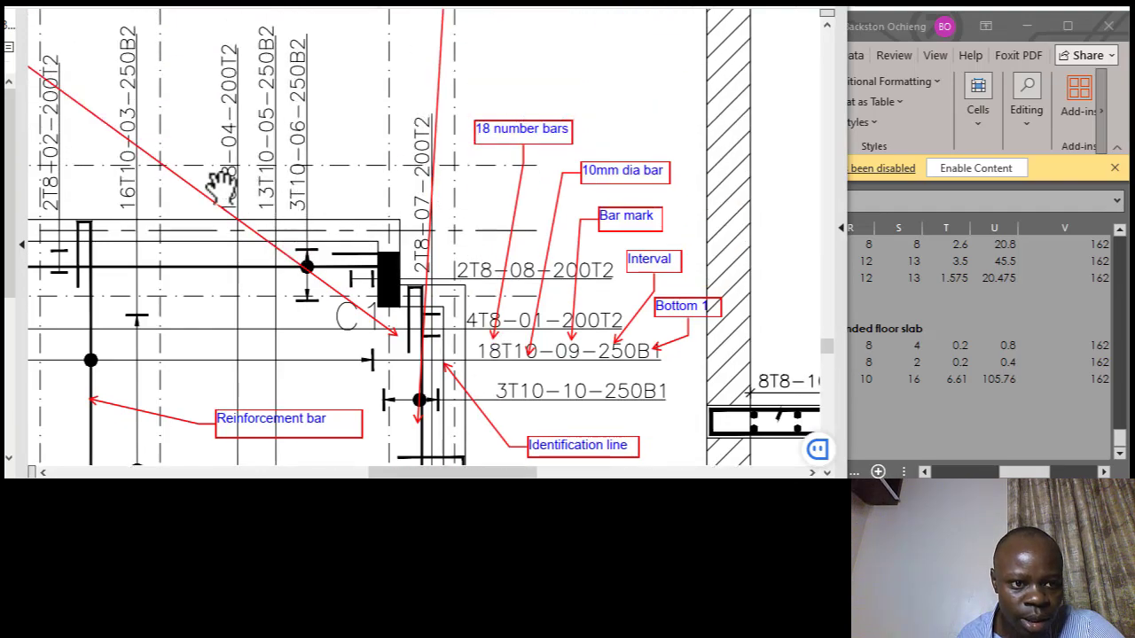
scroll(440, 237, down, 1)
scroll(440, 240, down, 1)
scroll(364, 264, up, 1)
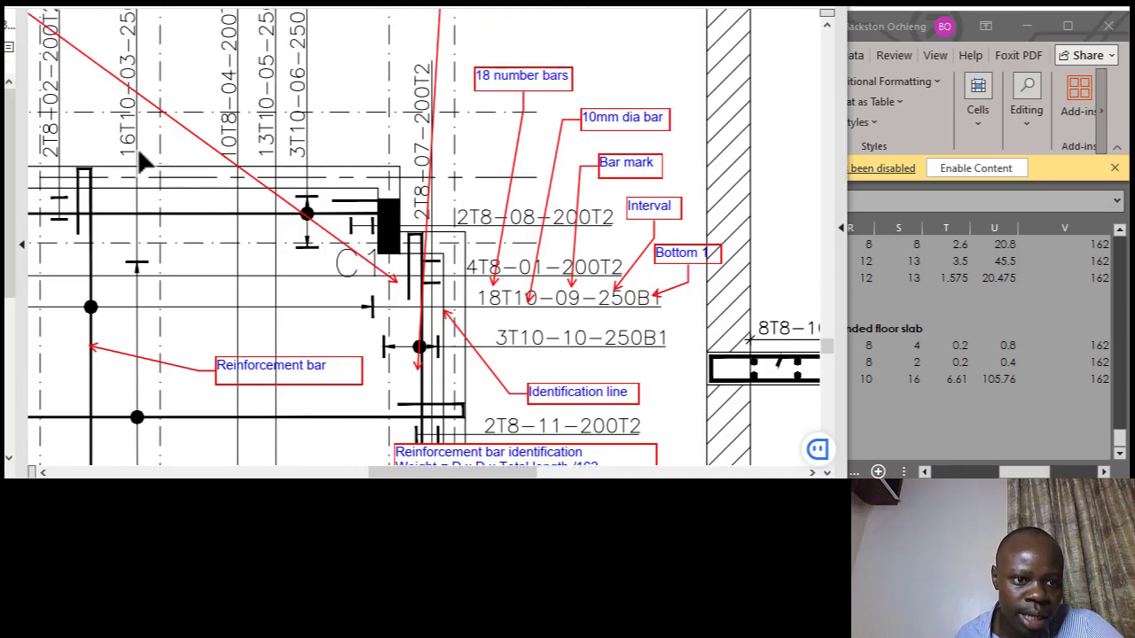
click(916, 379)
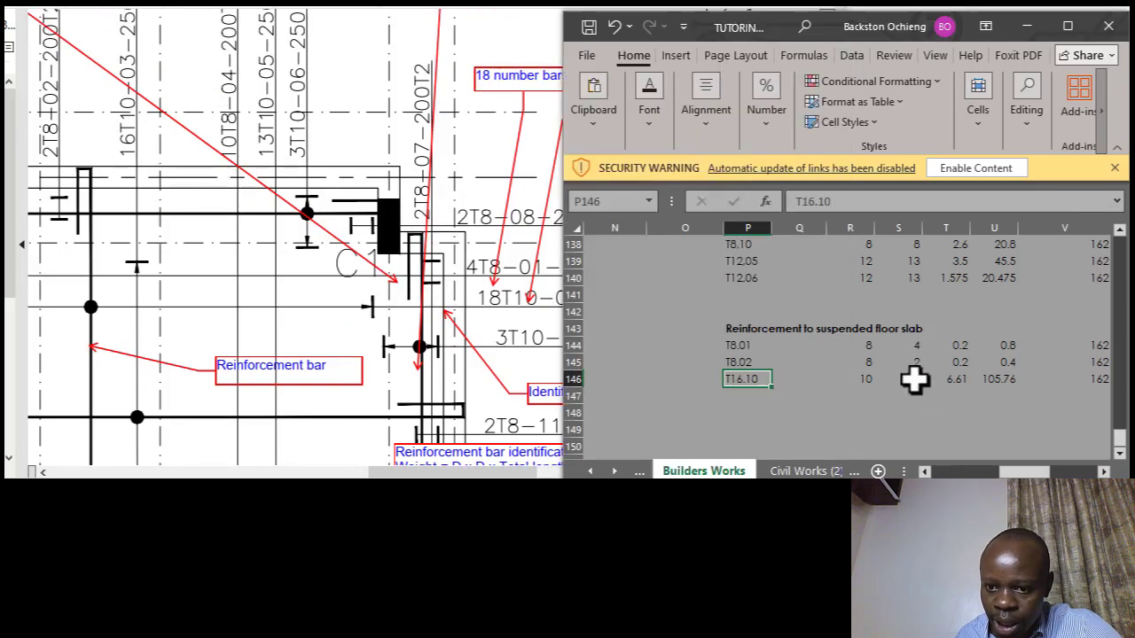
Correct the bar mark in cell P146 to T10.03.
click(761, 377)
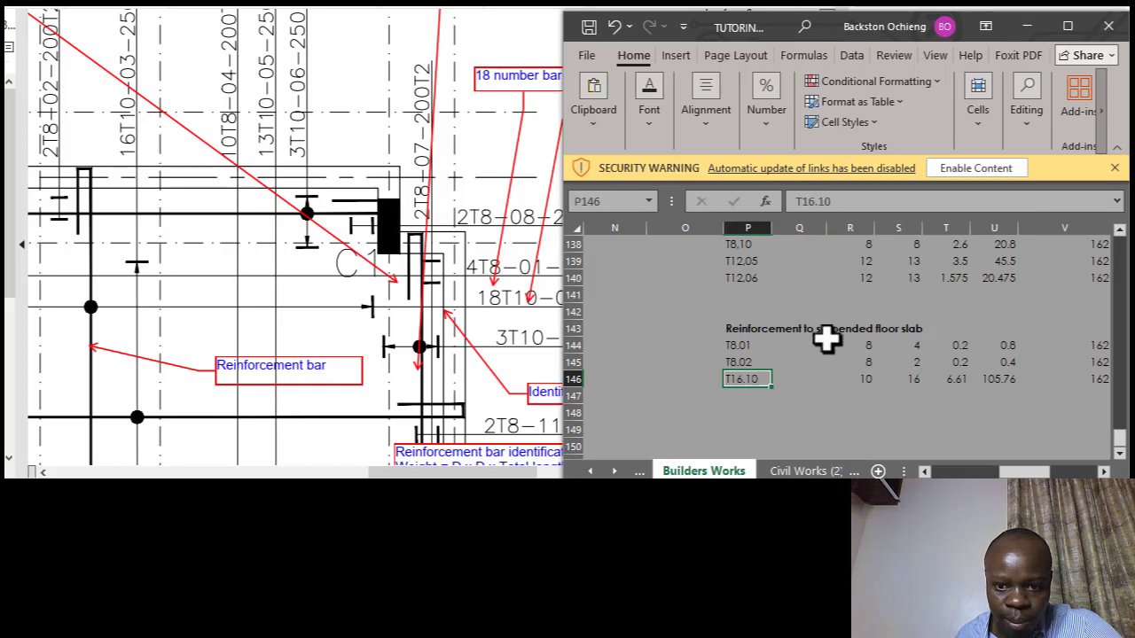
click(847, 202)
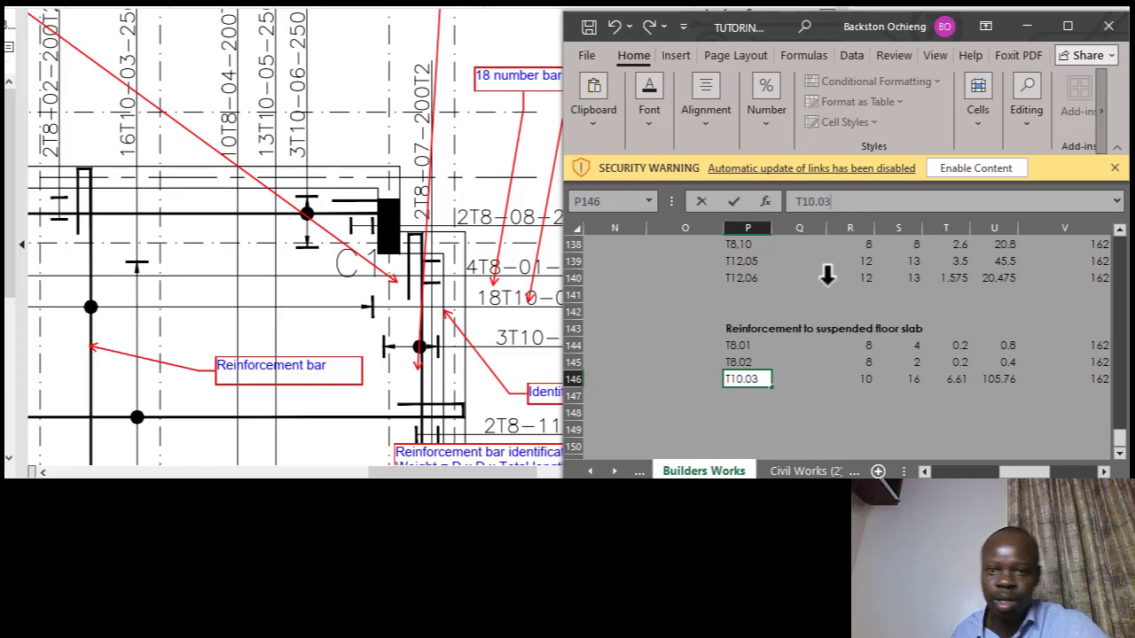
click(789, 326)
click(741, 377)
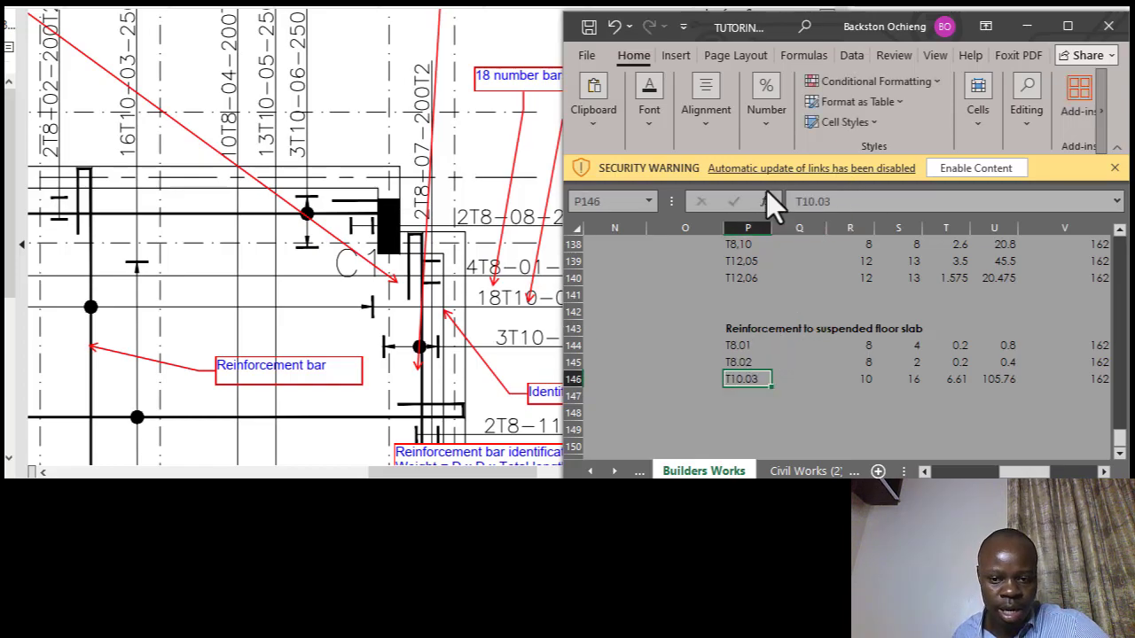
click(837, 203)
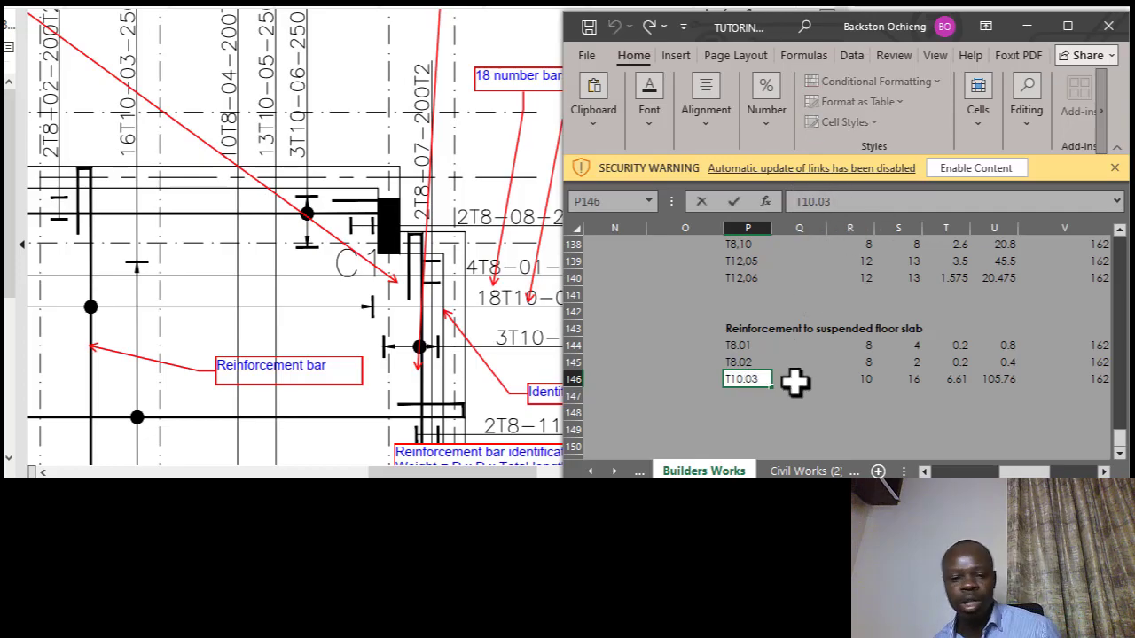
click(853, 379)
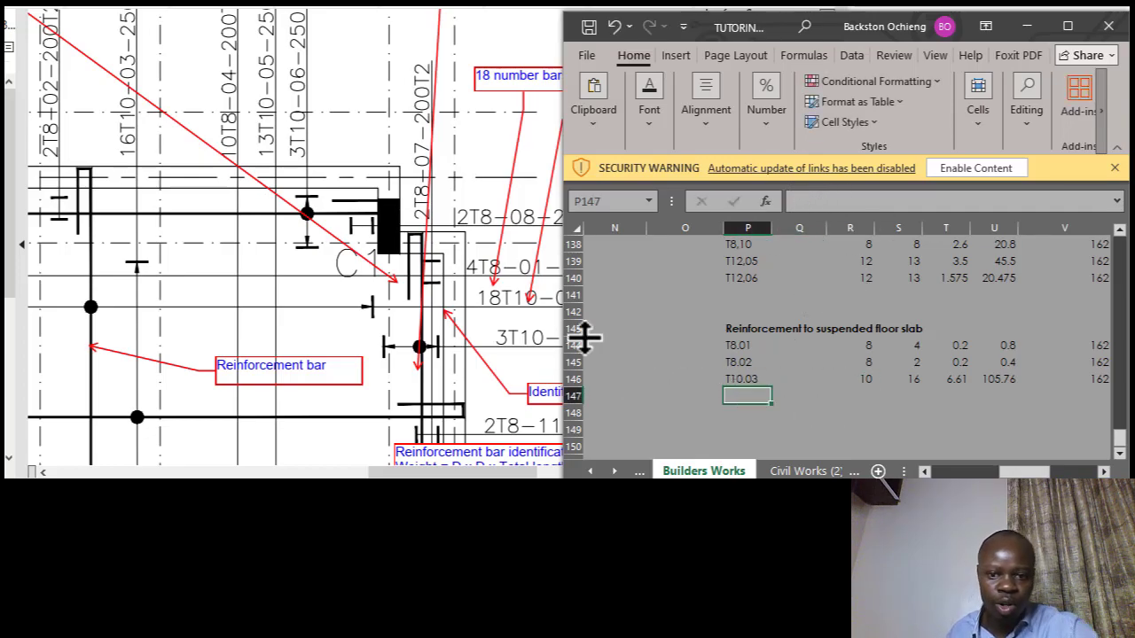
Enter the bar mark T8.04 in cell P147, taken from the 10T8-04-200T2 callout on the slab drawing.
click(417, 223)
scroll(277, 237, down, 1)
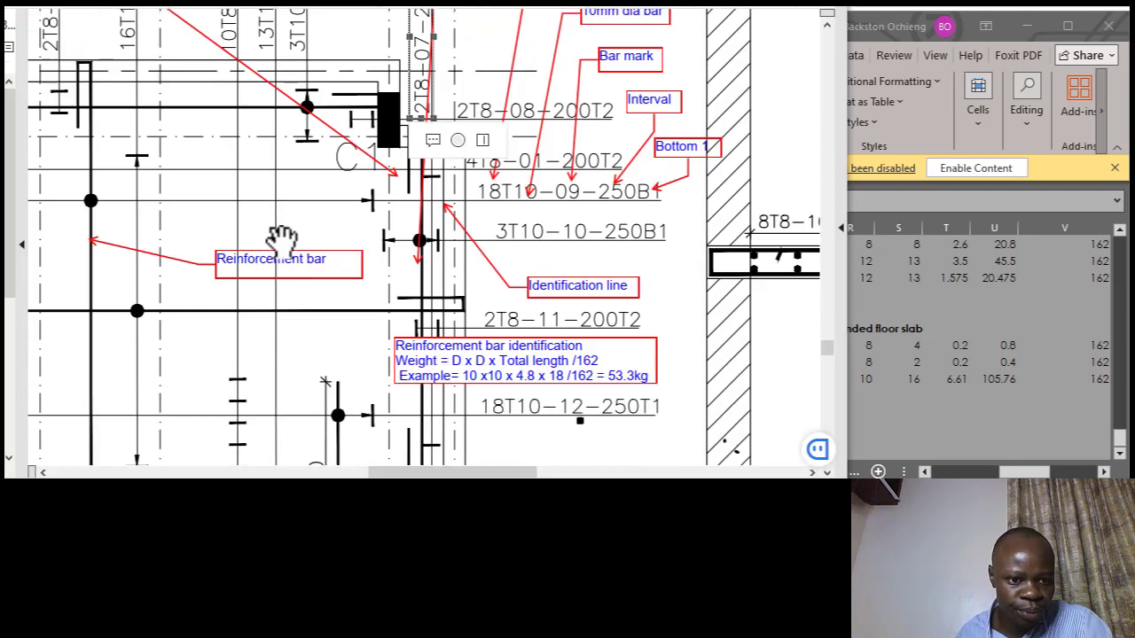
scroll(278, 236, down, 1)
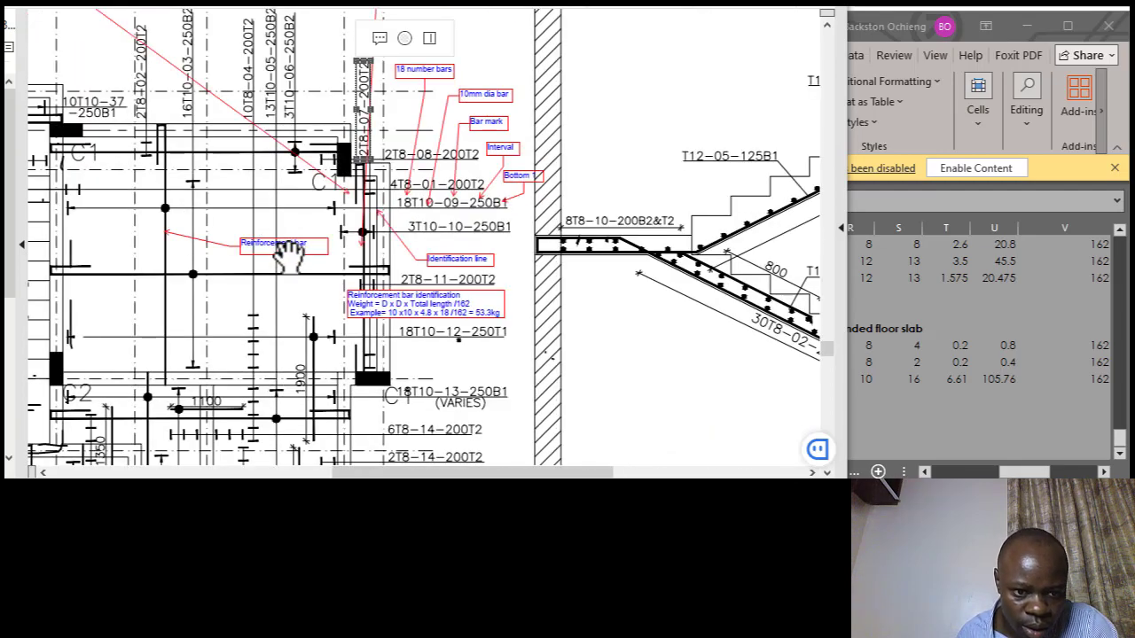
scroll(286, 250, down, 1)
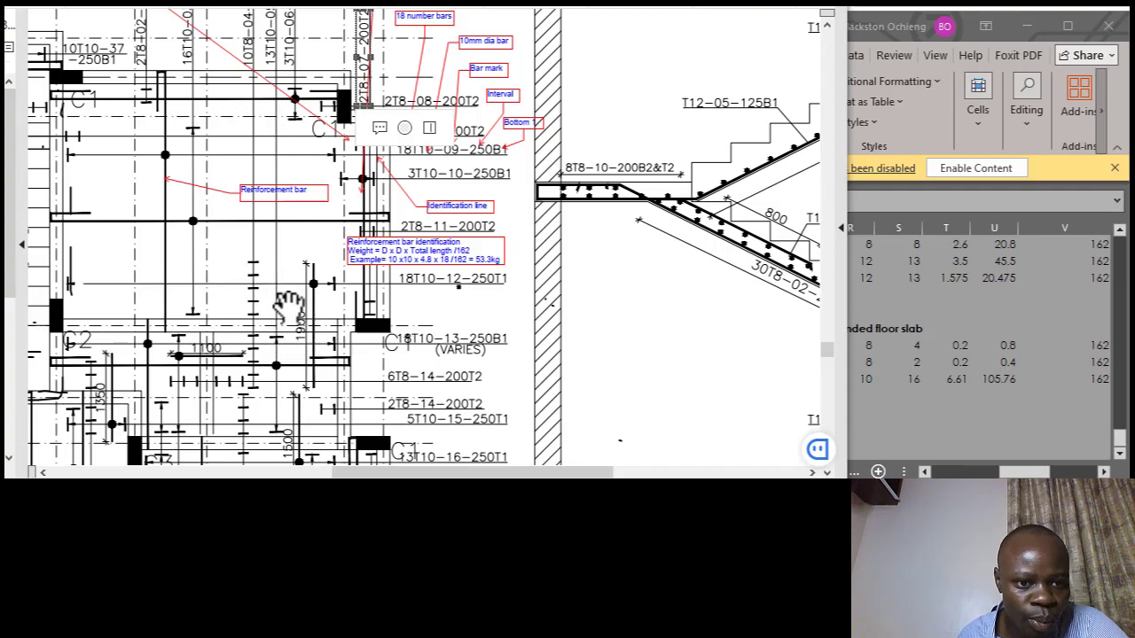
scroll(277, 270, up, 1)
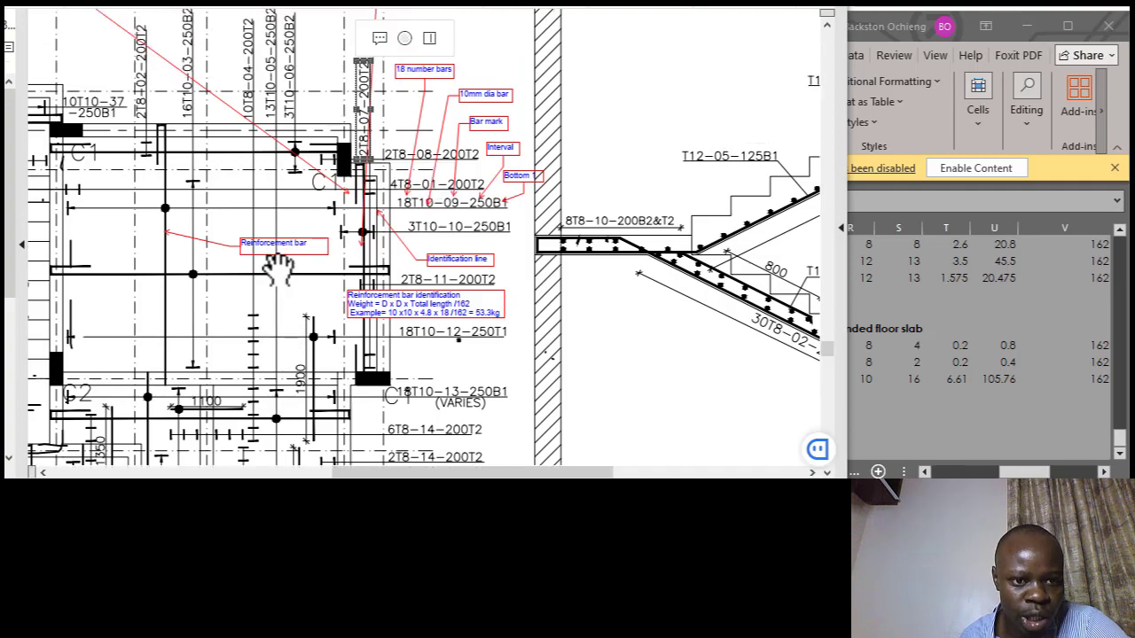
click(927, 390)
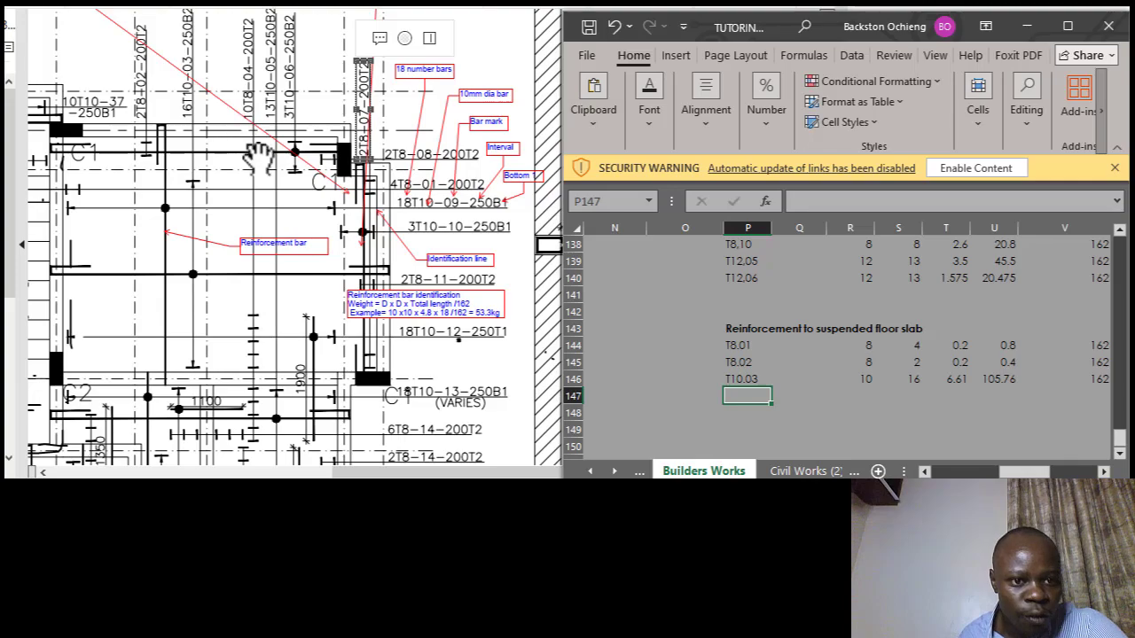
click(802, 379)
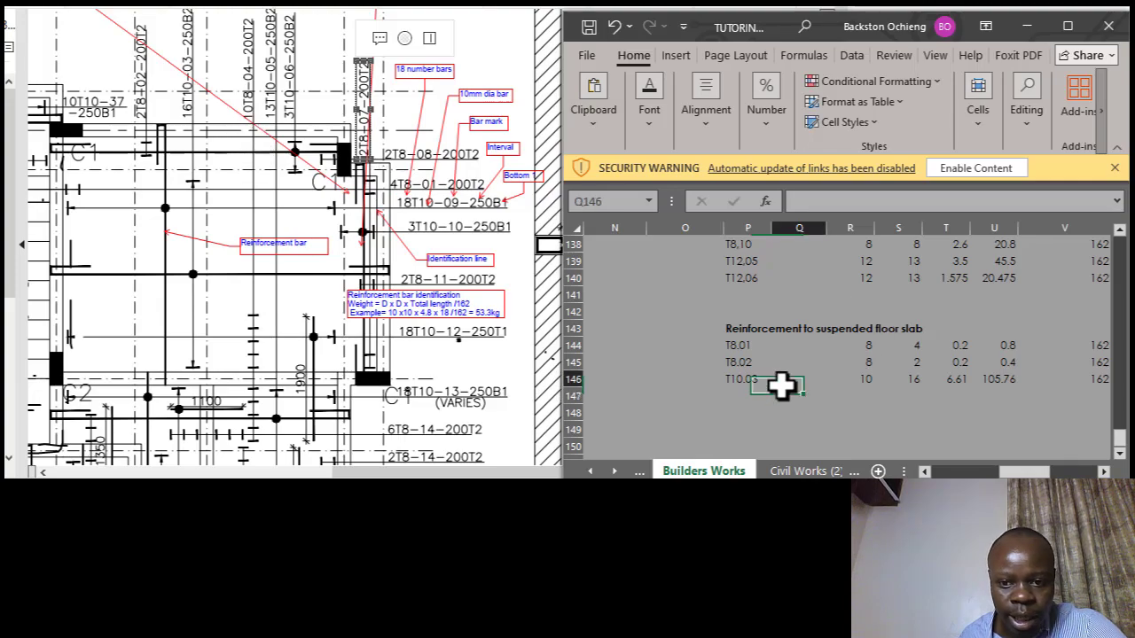
click(731, 395)
text(T8.04)
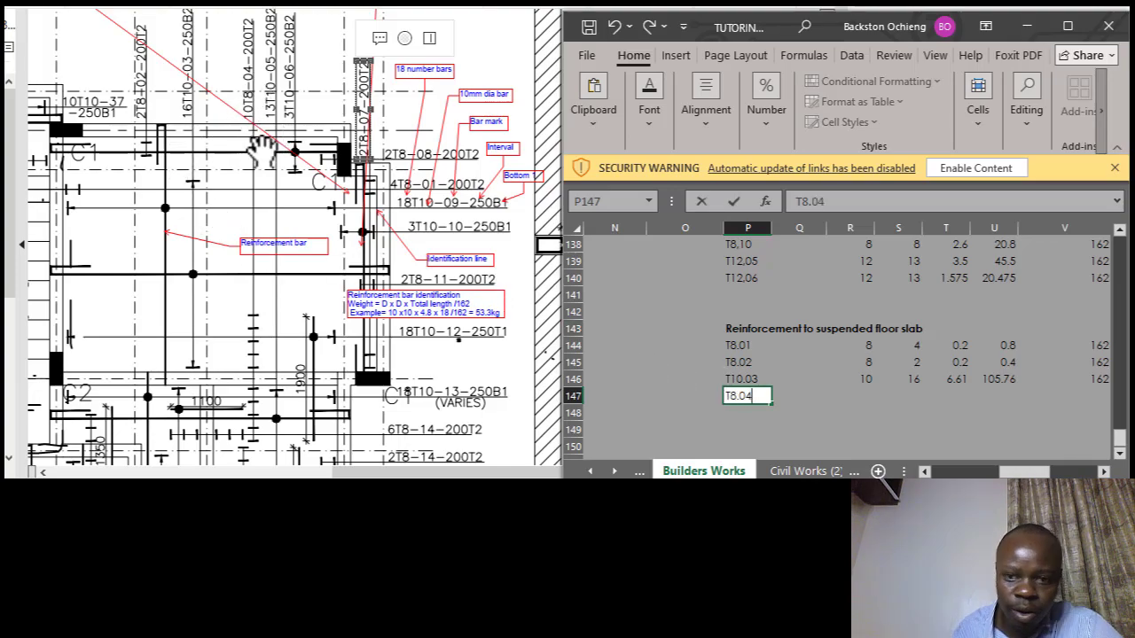
Fill in the T8.04 row with diameter 10 in R147, 10 bars in S147 and a bar length of 0.2 in T147.
click(849, 395)
click(927, 399)
click(860, 398)
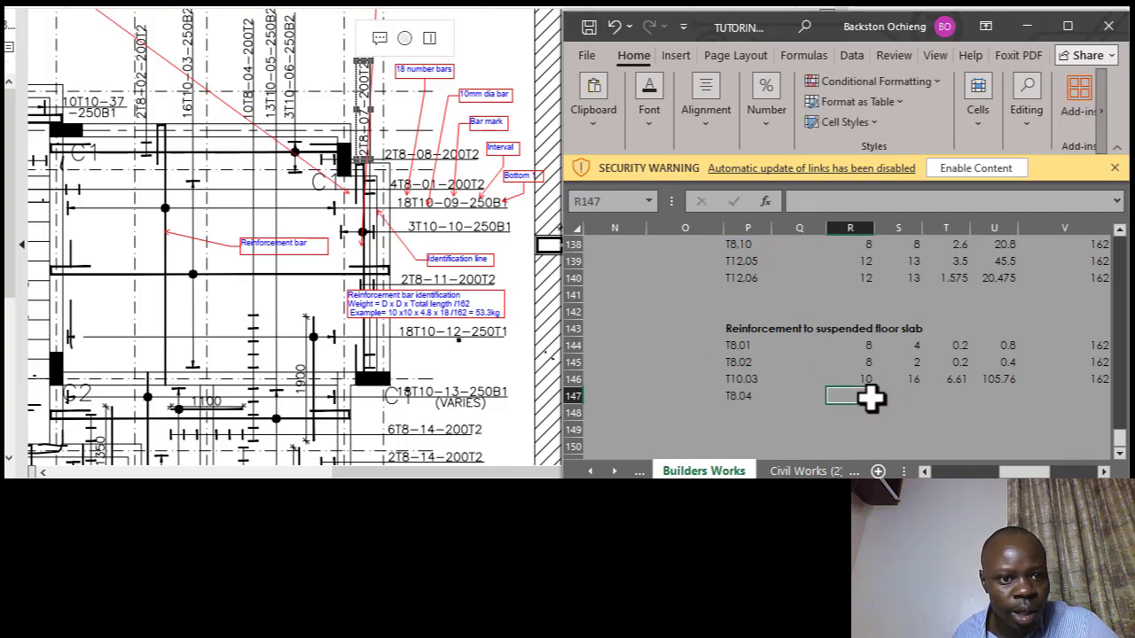
text(10)
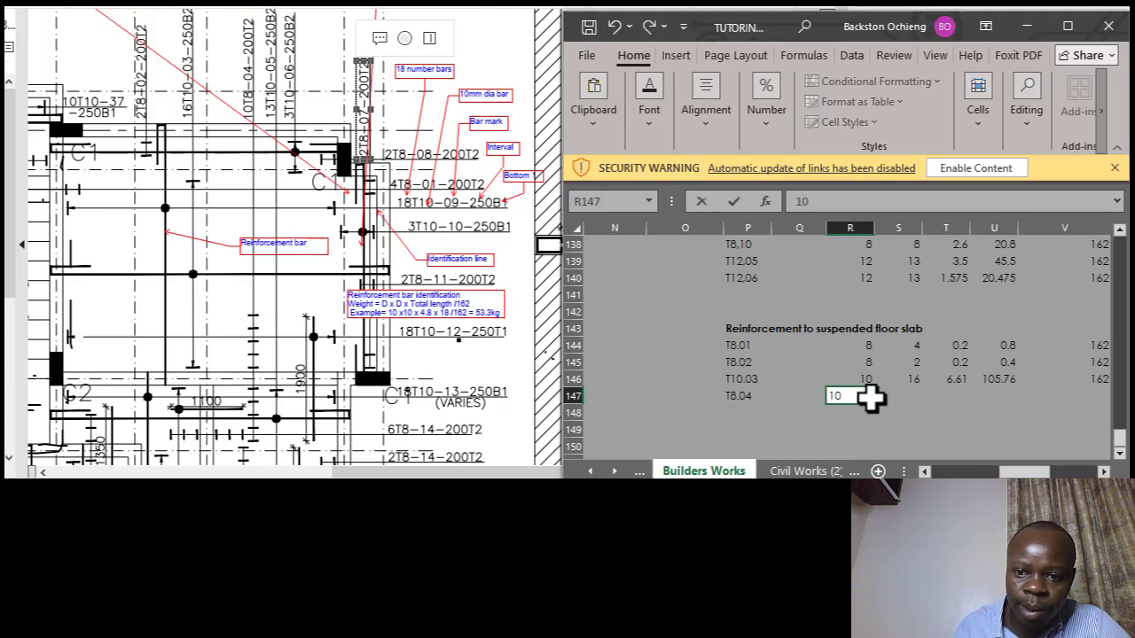
click(910, 396)
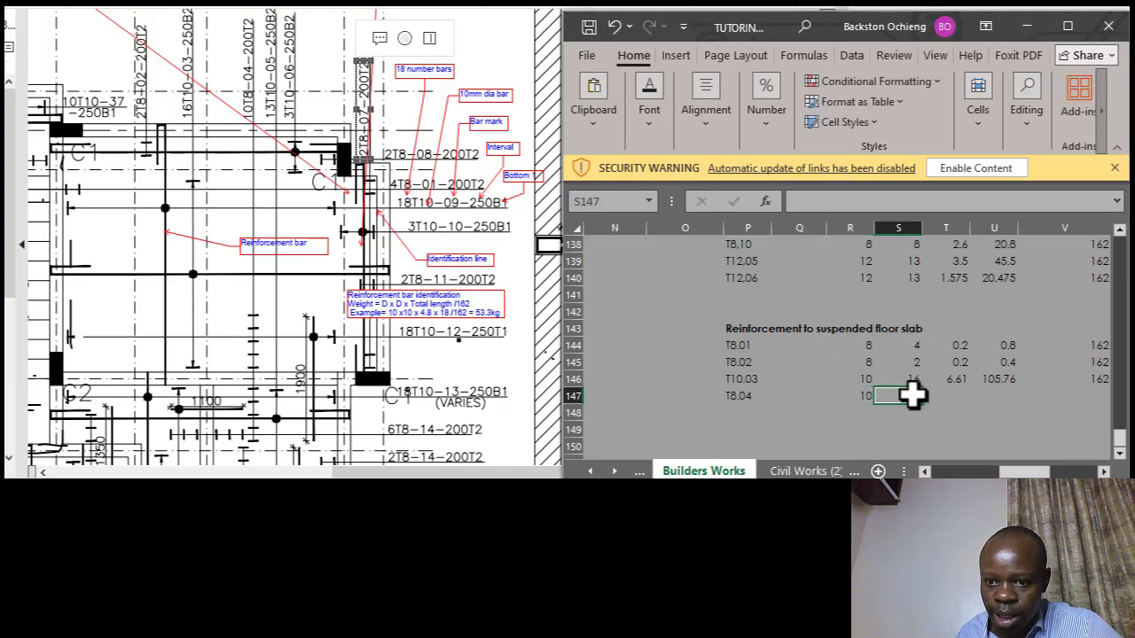
text(1)
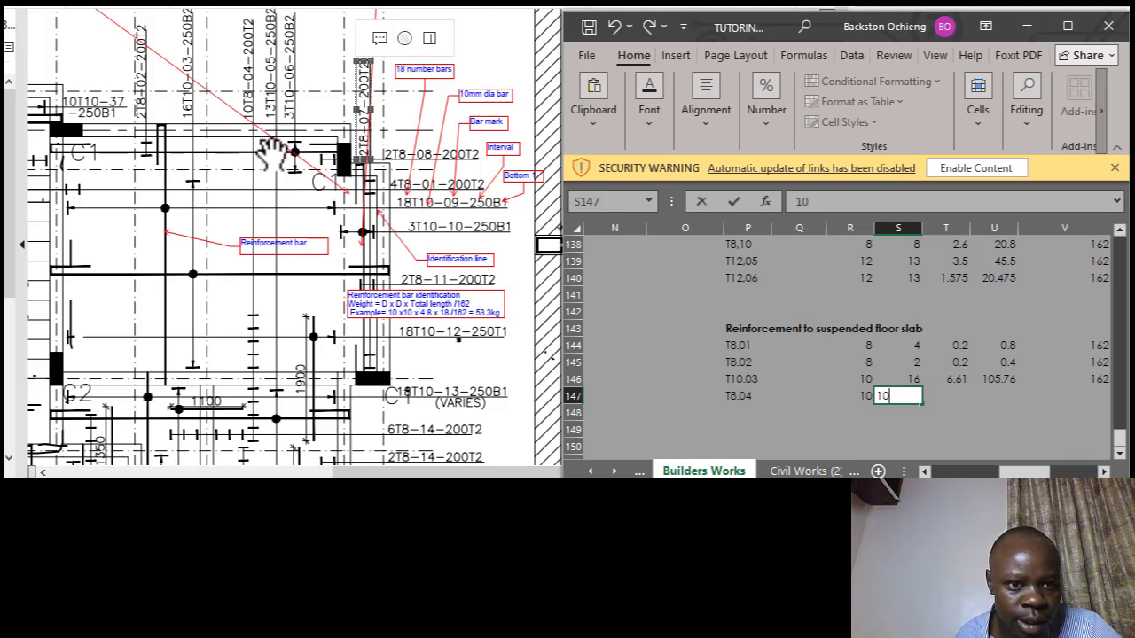
text(0)
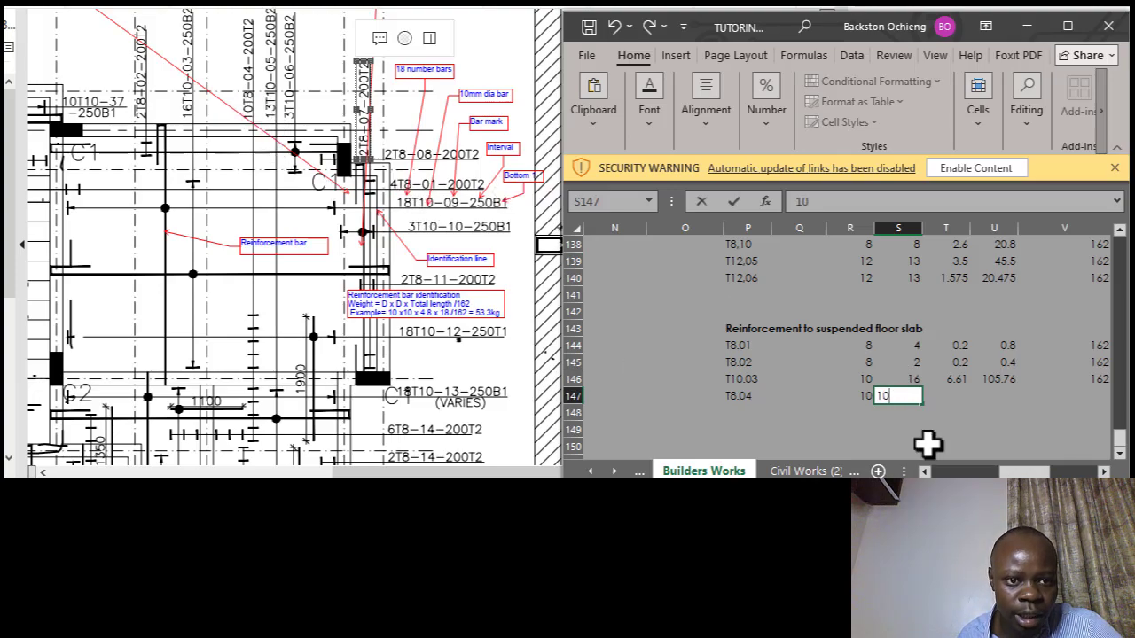
click(943, 398)
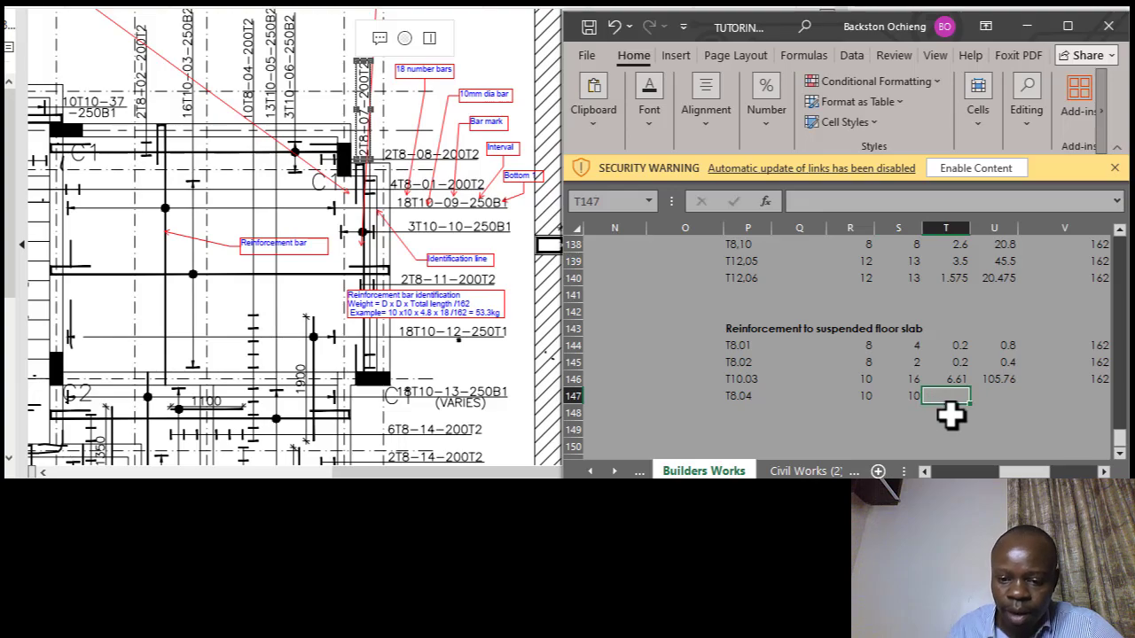
text(0.2)
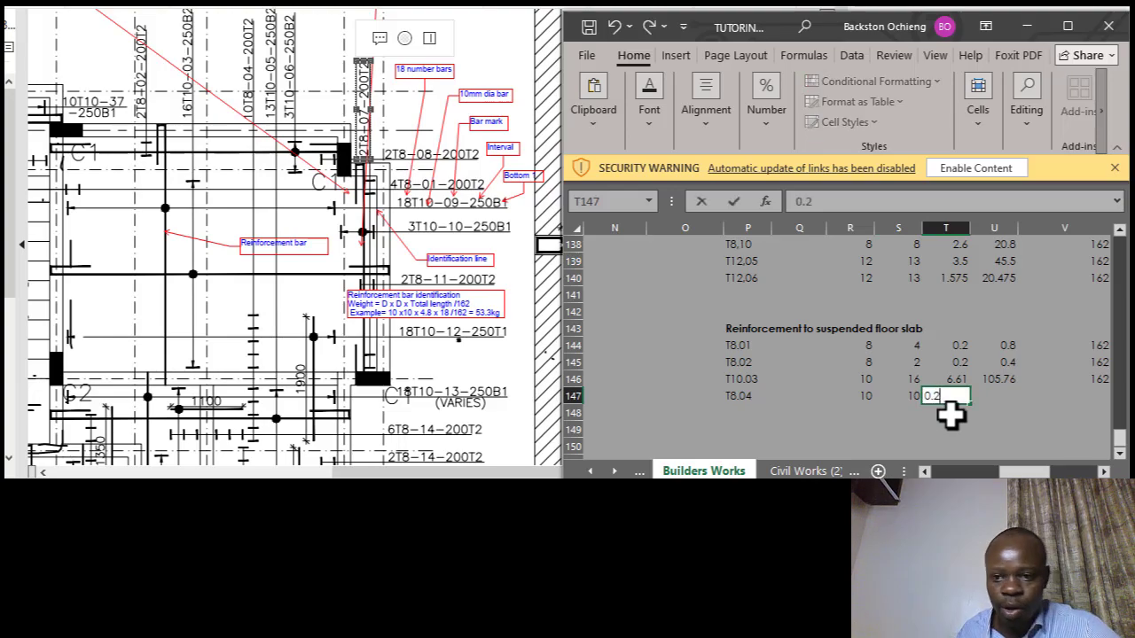
click(944, 364)
click(960, 395)
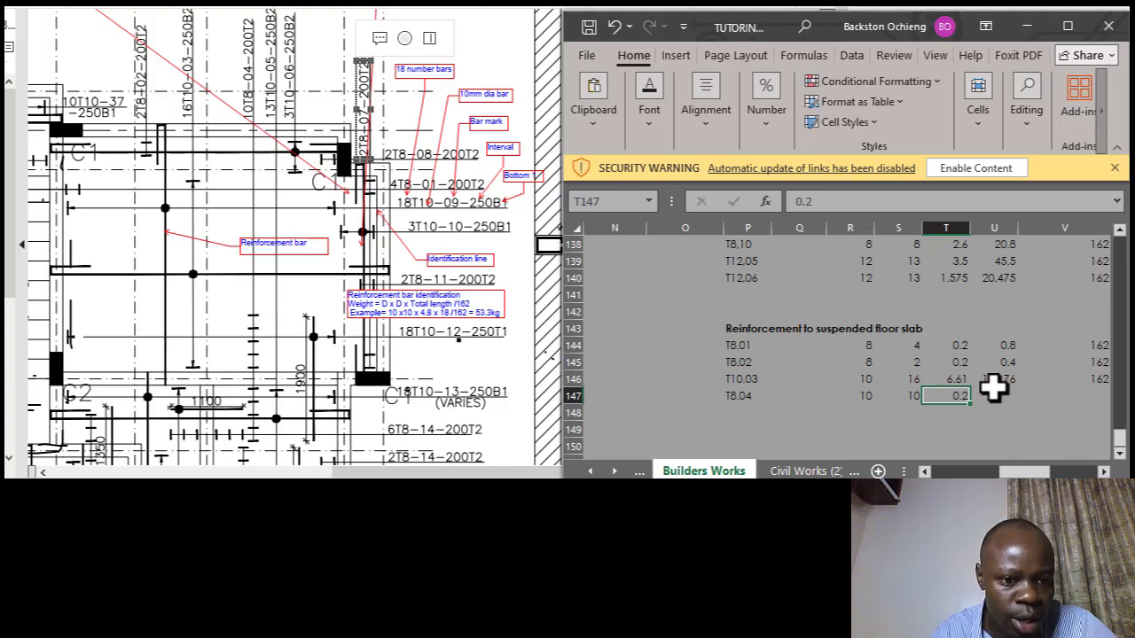
Copy the total length formula from U146 down to the T8.04 row.
mouse_move(997, 395)
mouse_down()
mouse_move(1038, 400)
mouse_move(1001, 396)
mouse_up()
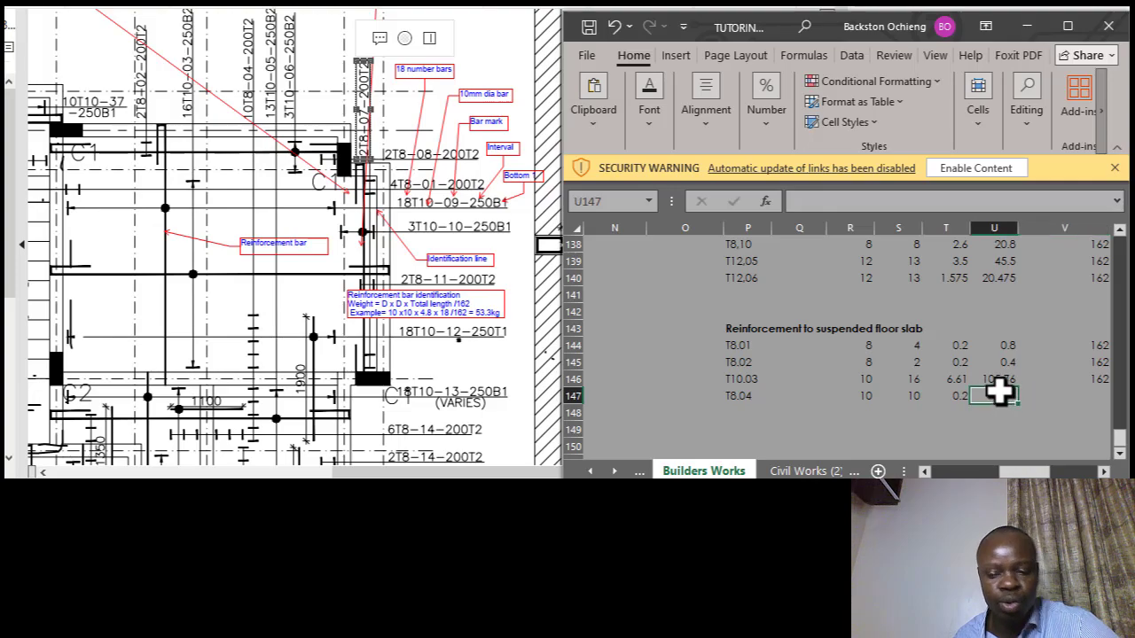
click(1008, 366)
click(1006, 396)
click(1006, 380)
drag(1018, 388, 1020, 399)
Copy the 162 divisor and the weight formula from row 146 down to V147 and W147, and check the formula.
click(1092, 379)
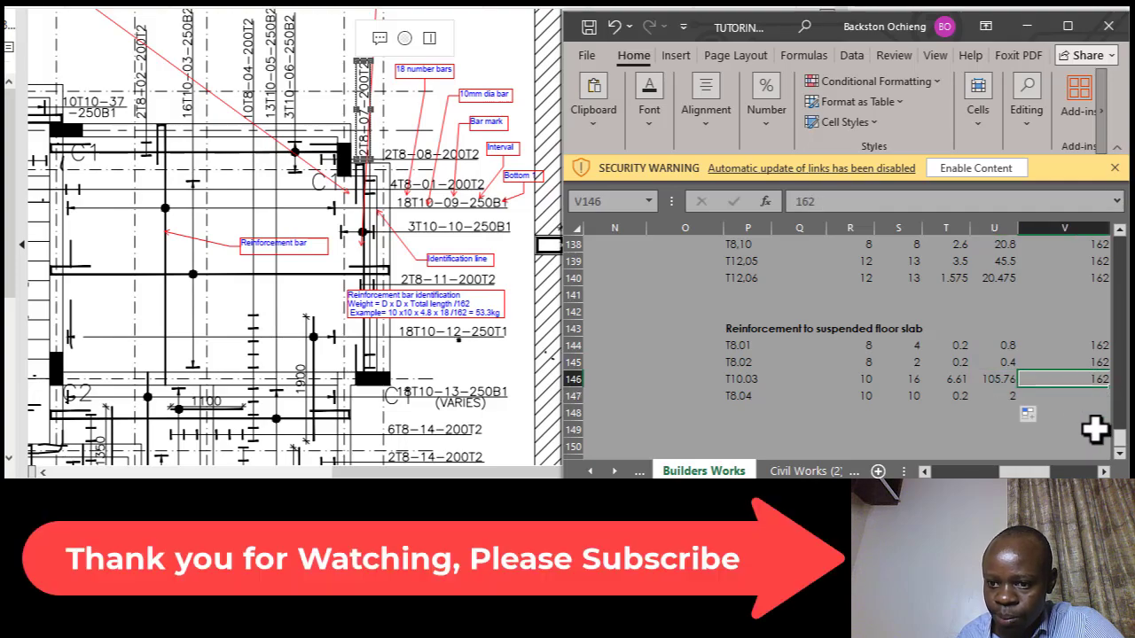
click(1107, 474)
drag(1047, 388, 1090, 398)
click(1077, 380)
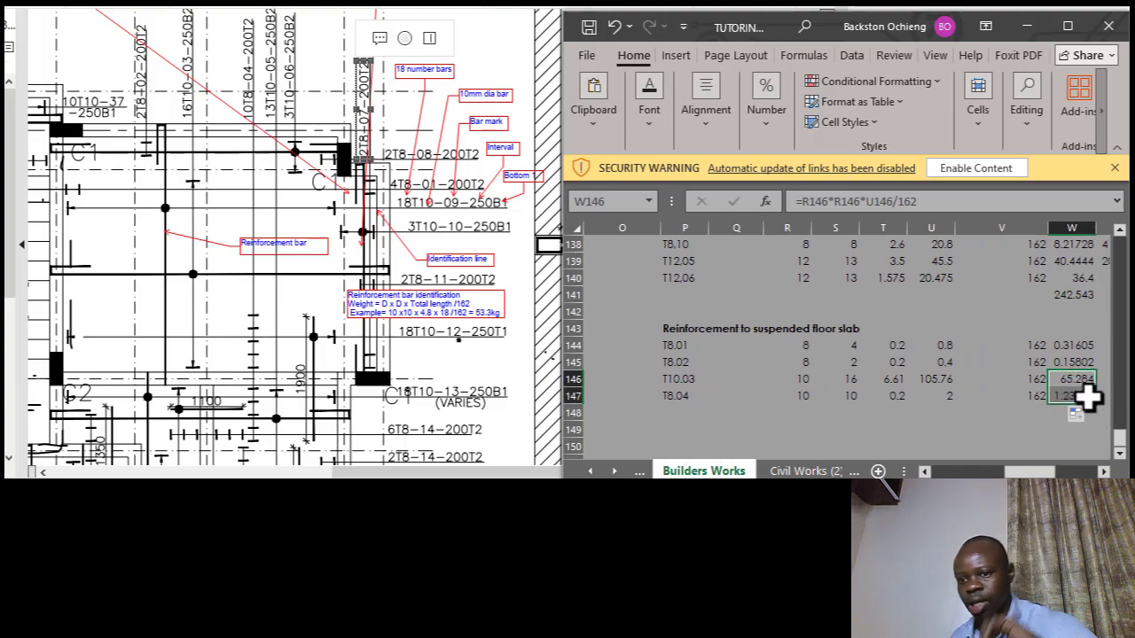
click(937, 201)
click(1023, 363)
click(1059, 396)
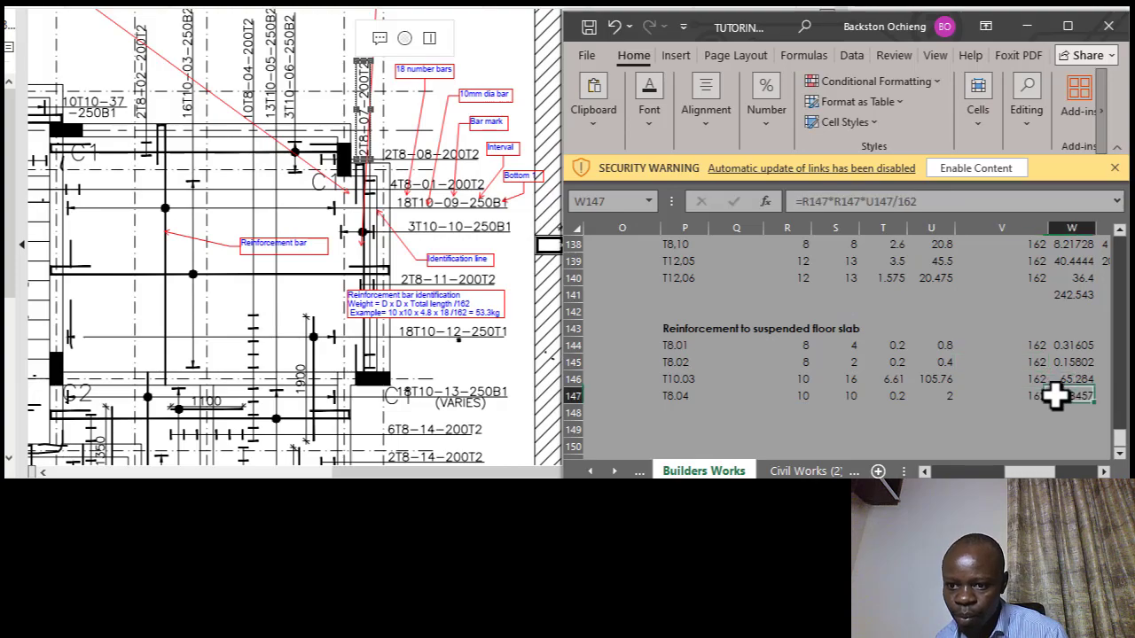
Trace the 10T8-04-200T2 identification line down the slab drawing and compare it with the T8.04 entry in row 147.
click(689, 390)
drag(1037, 470, 1020, 473)
click(250, 341)
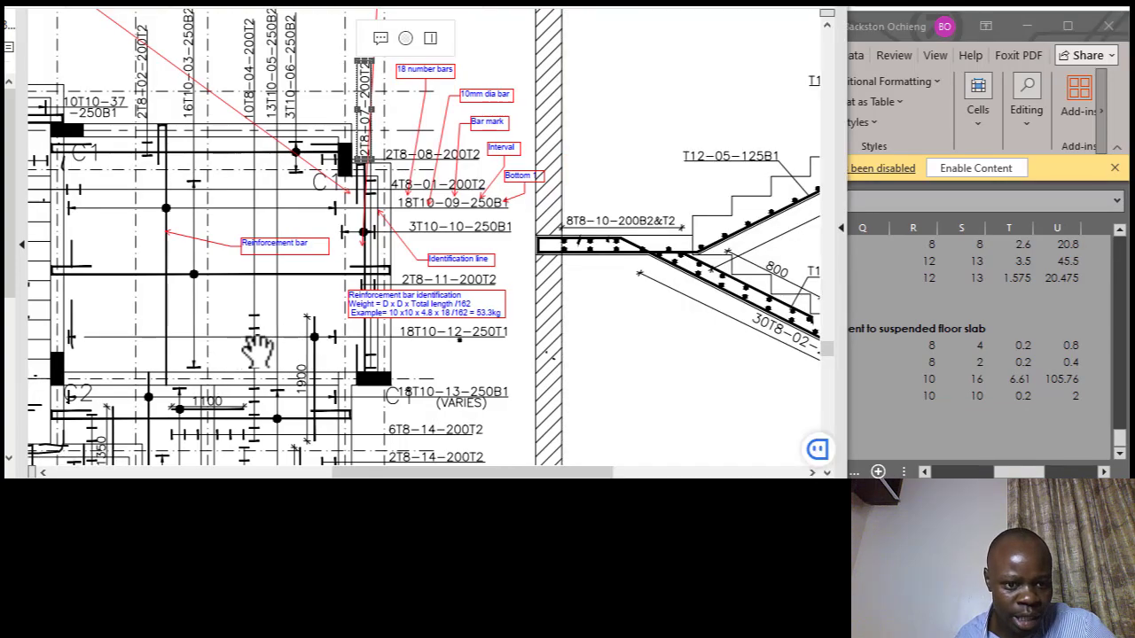
ctrl+scroll(246, 342, up, 5)
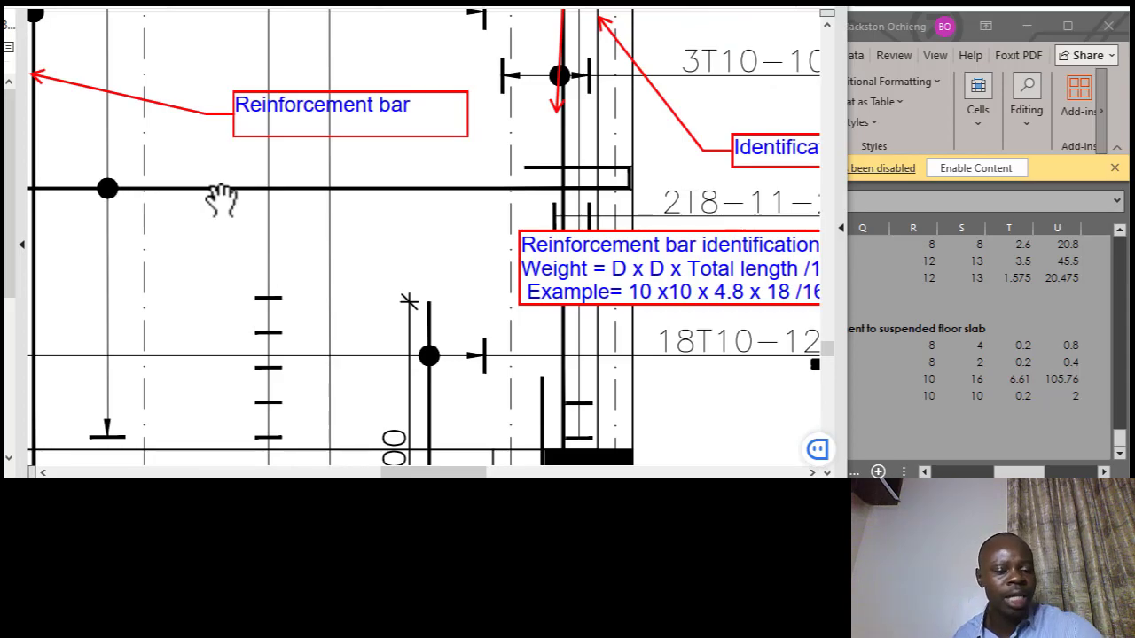
ctrl+scroll(367, 263, down, 5)
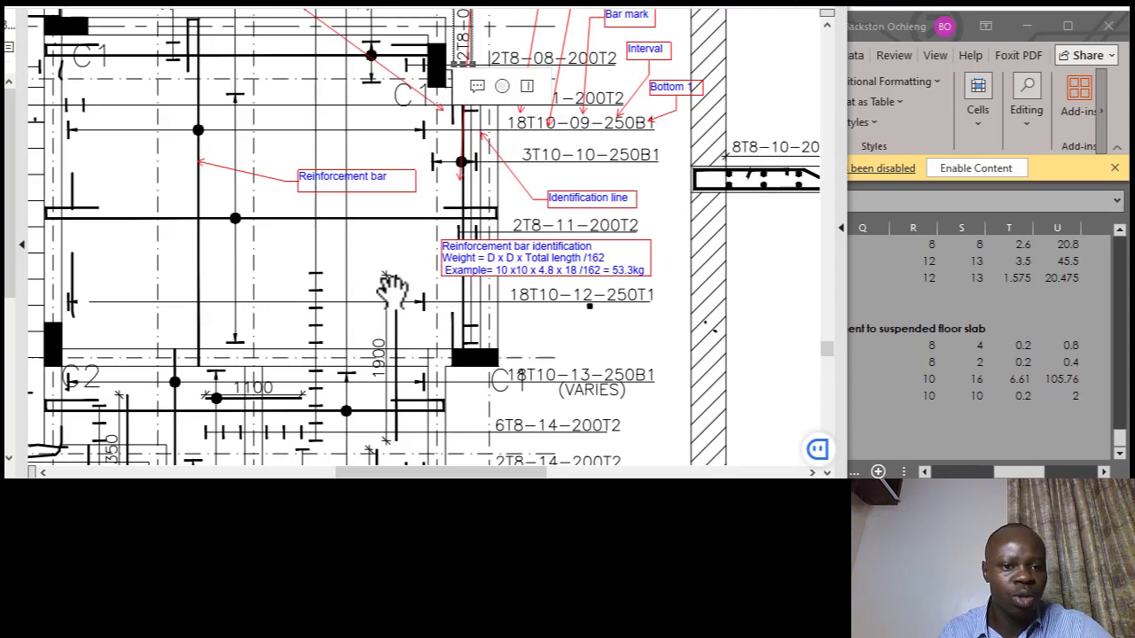
scroll(387, 271, up, 3)
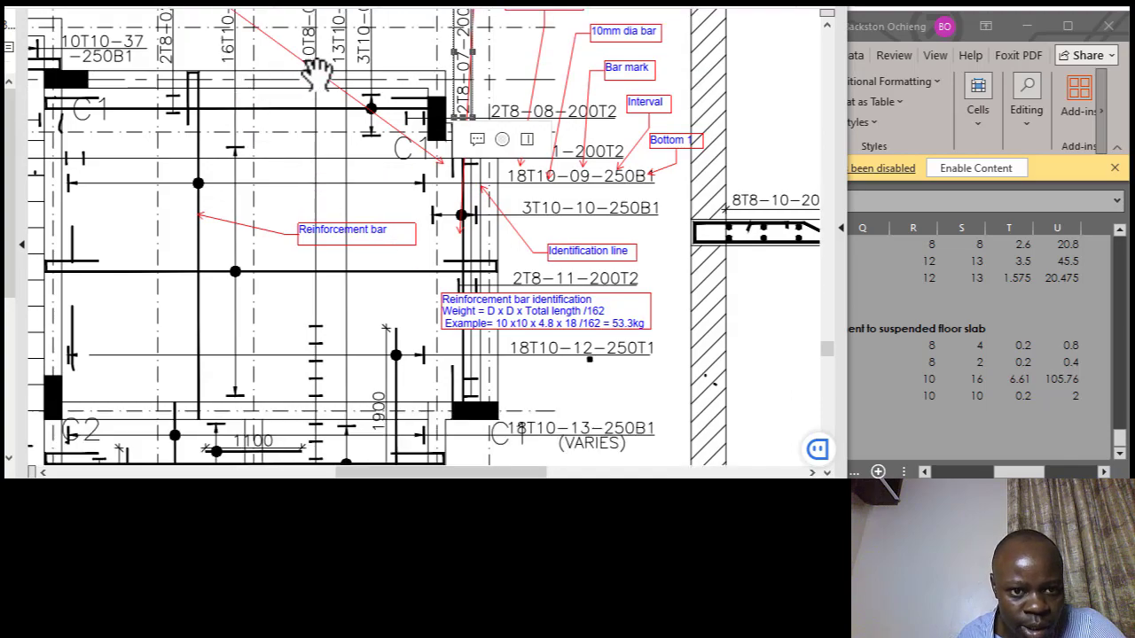
scroll(345, 172, down, 2)
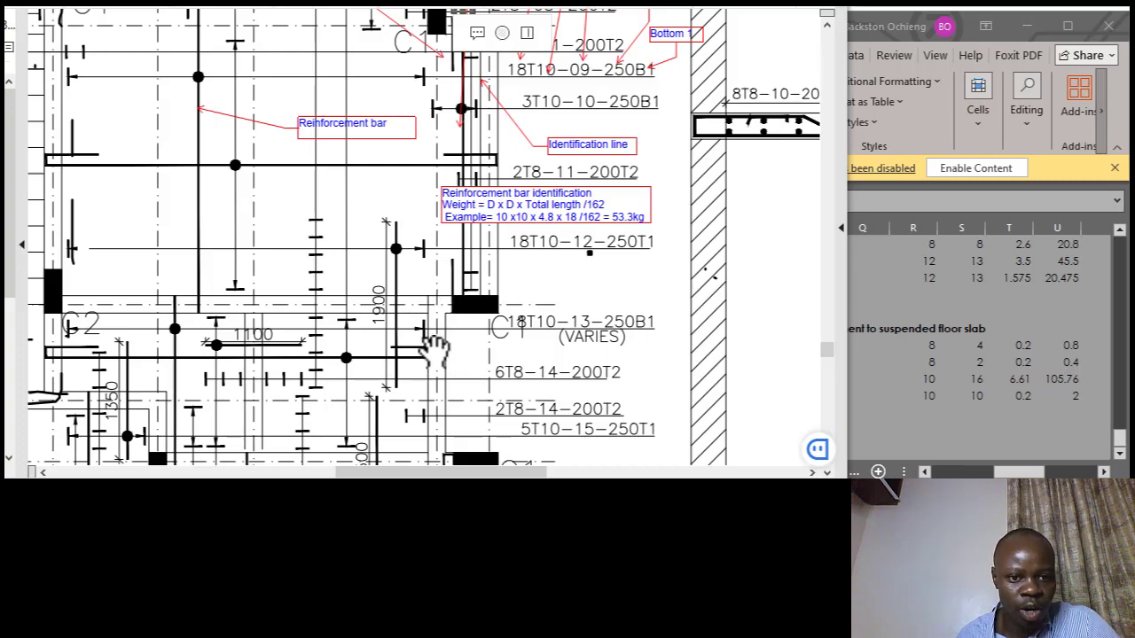
click(931, 385)
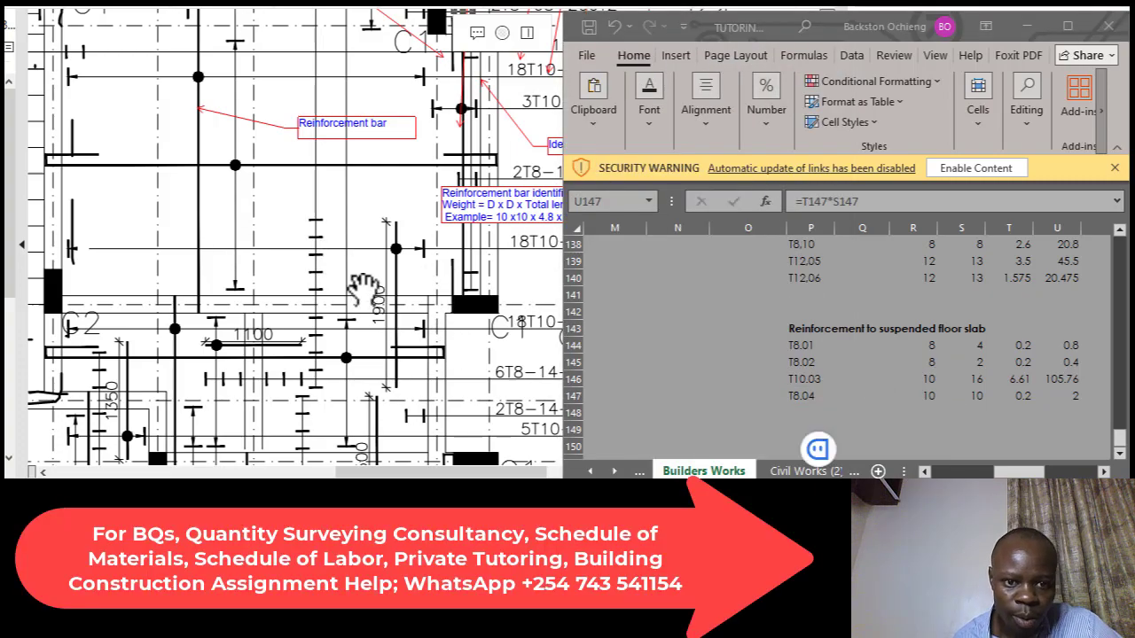
click(363, 297)
scroll(363, 297, up, 3)
scroll(368, 277, up, 1)
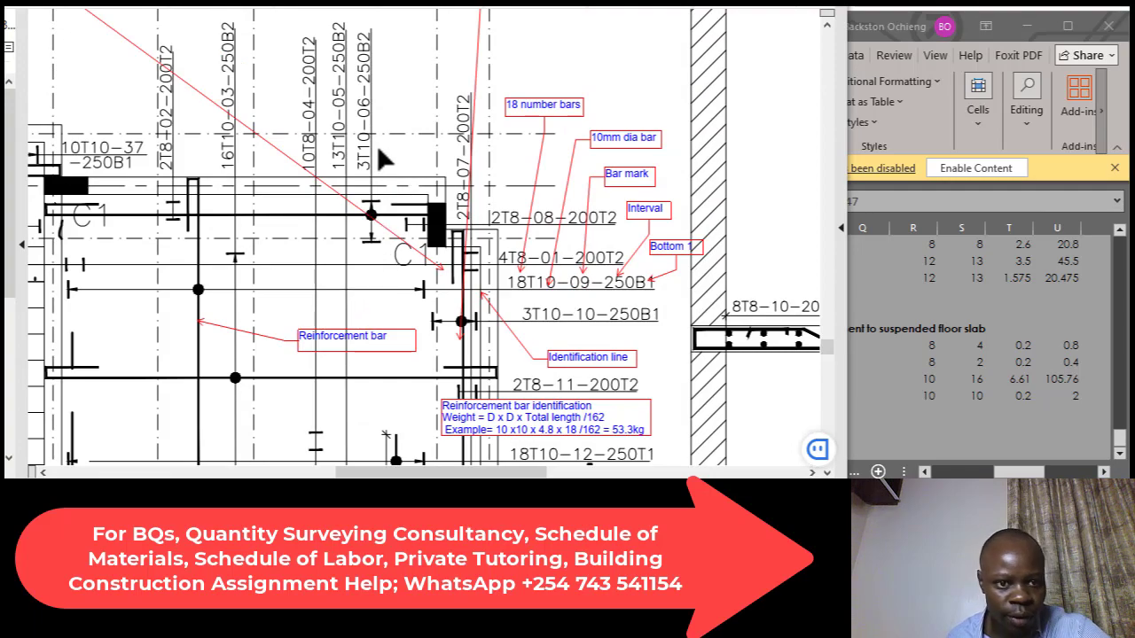
Examine the short bar marks along the identification line near the 1100 and 1900 dimensions on the slab drawing.
scroll(373, 115, down, 2)
scroll(363, 200, down, 2)
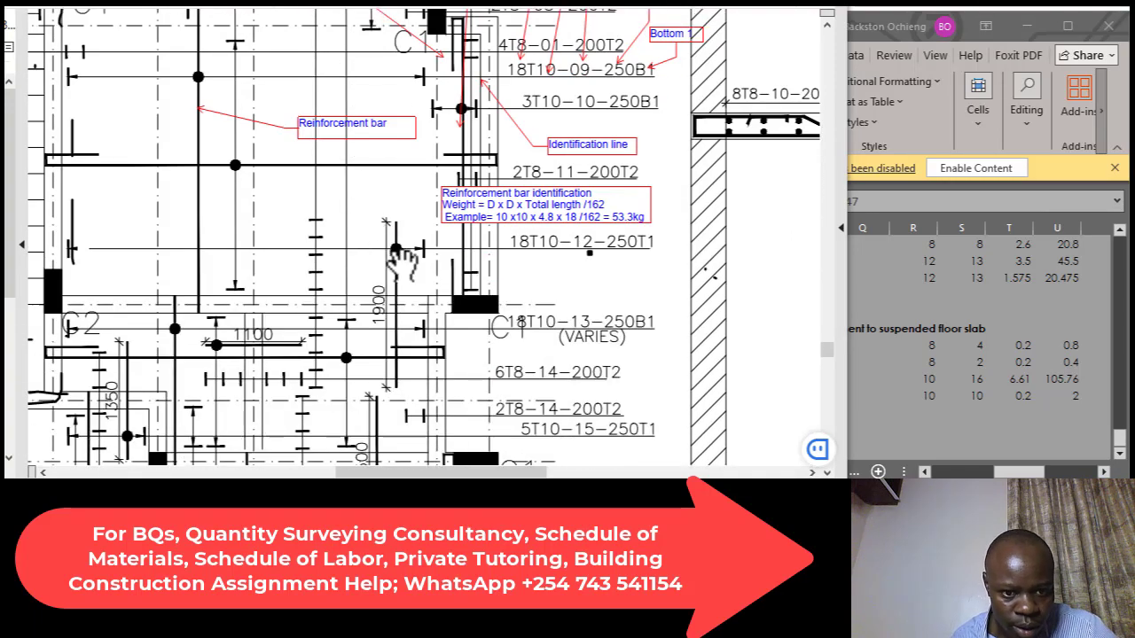
scroll(301, 241, down, 1)
scroll(345, 216, up, 1)
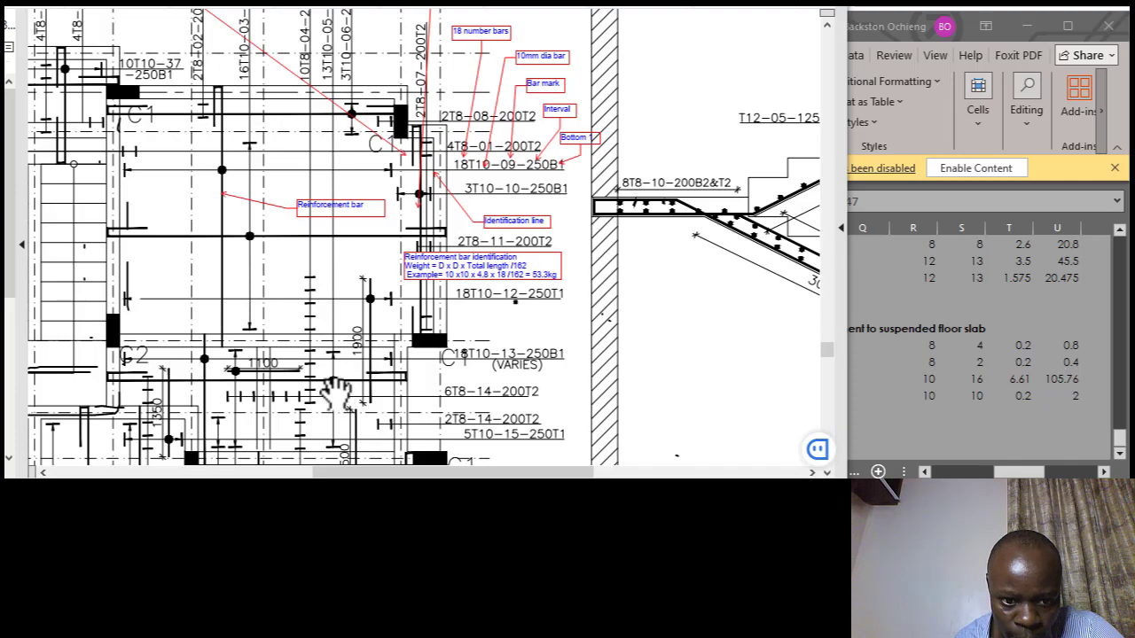
ctrl+scroll(329, 370, up, 3)
ctrl+scroll(330, 371, up, 3)
ctrl+scroll(319, 255, down, 2)
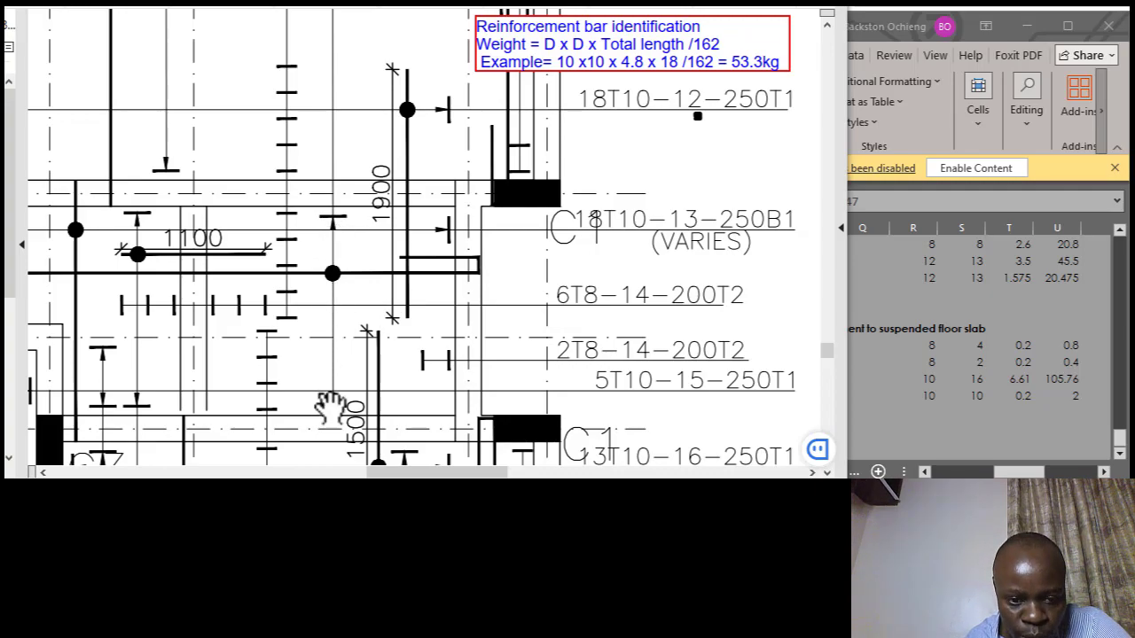
drag(465, 472, 448, 476)
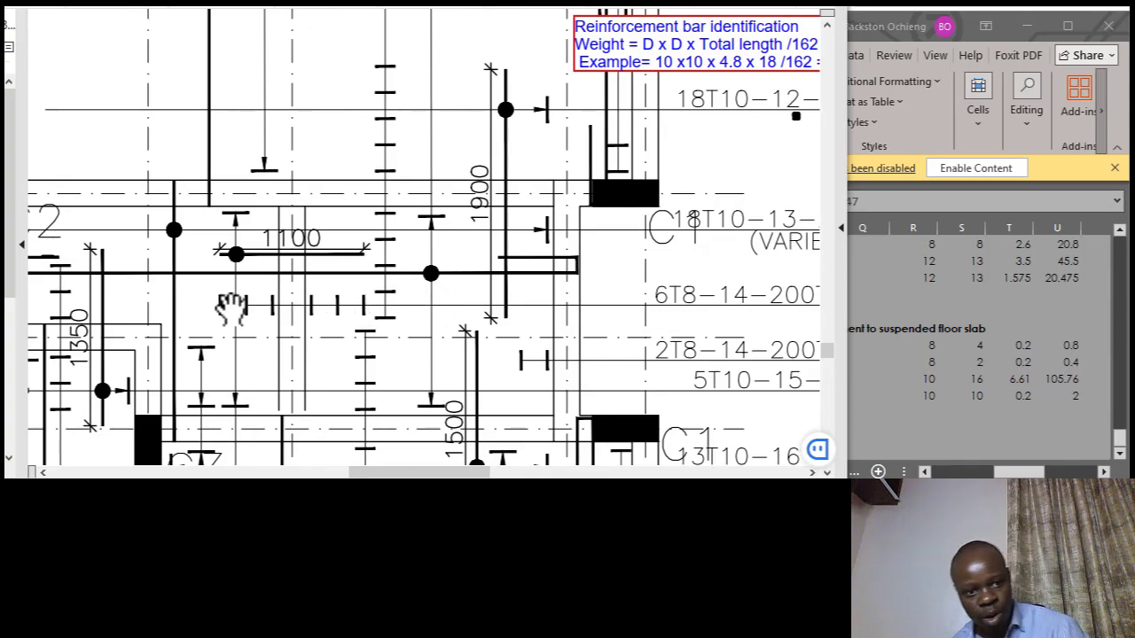
Trace the identification lines of the bars beside T8.04 down the slab drawing, and check the 13T10-05-250B2 label and the grid dimensions above.
drag(443, 473, 392, 473)
scroll(373, 328, down, 4)
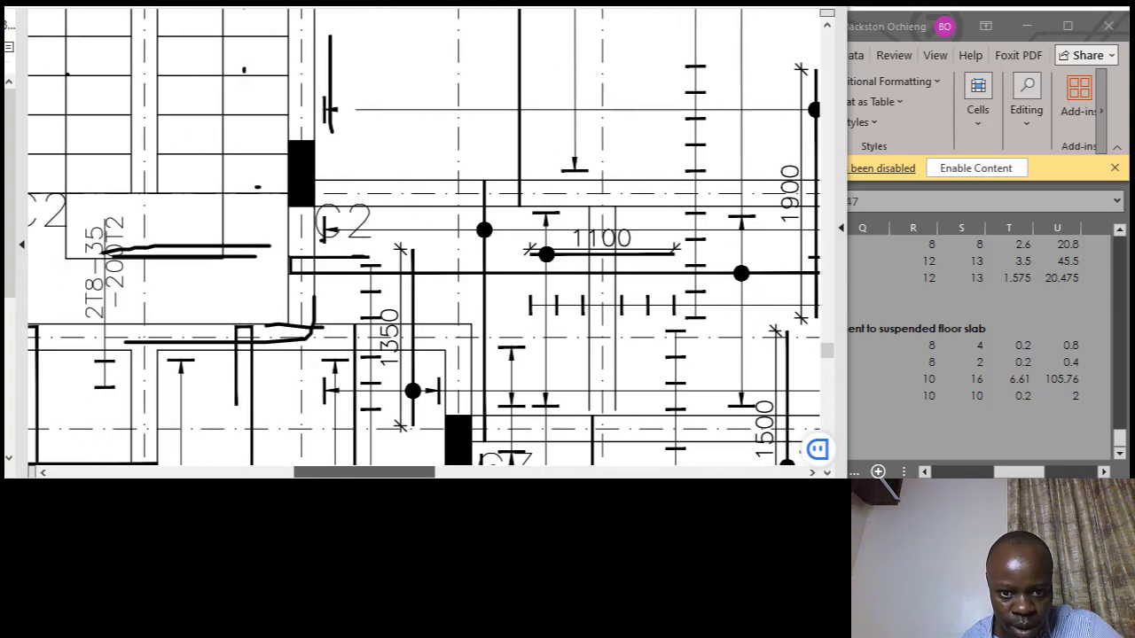
scroll(368, 335, down, 2)
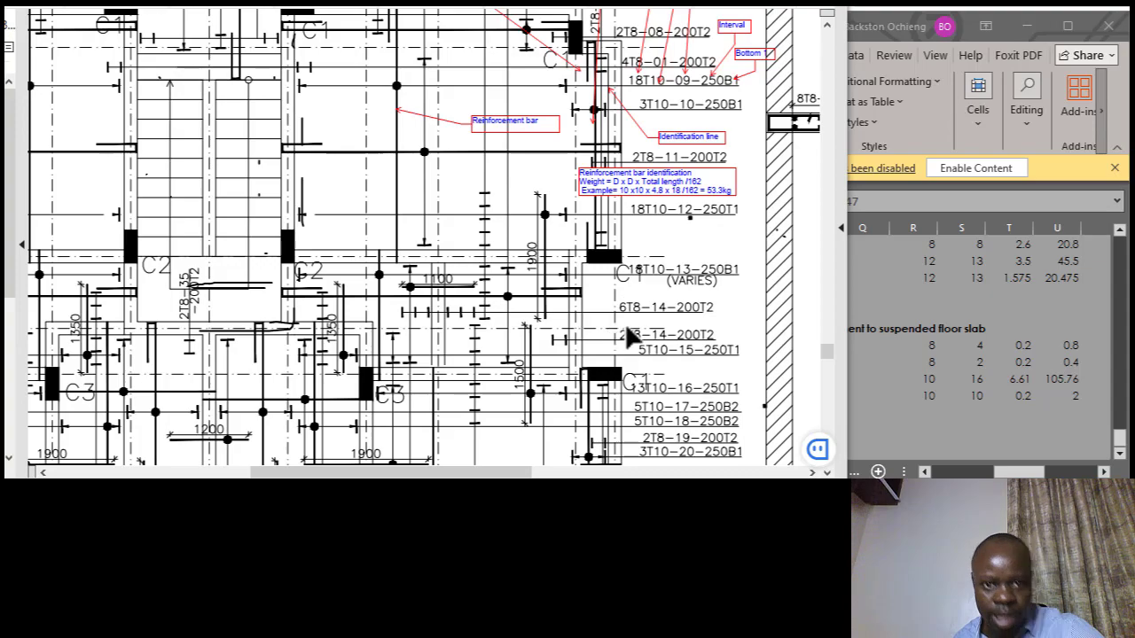
scroll(510, 264, up, 3)
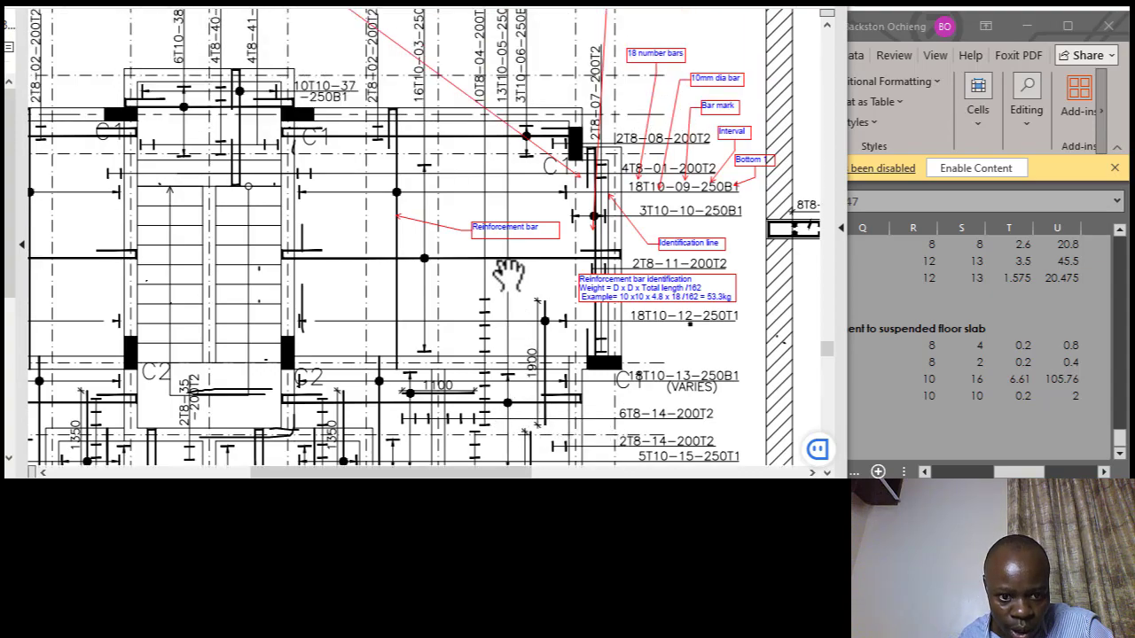
scroll(413, 312, down, 1)
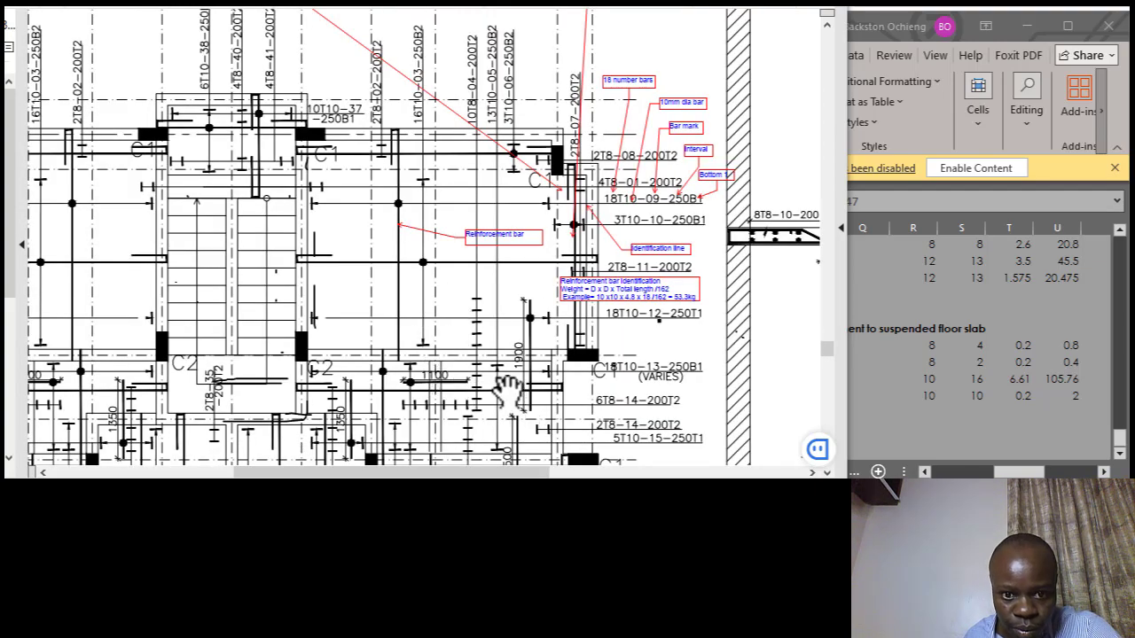
scroll(507, 387, up, 1)
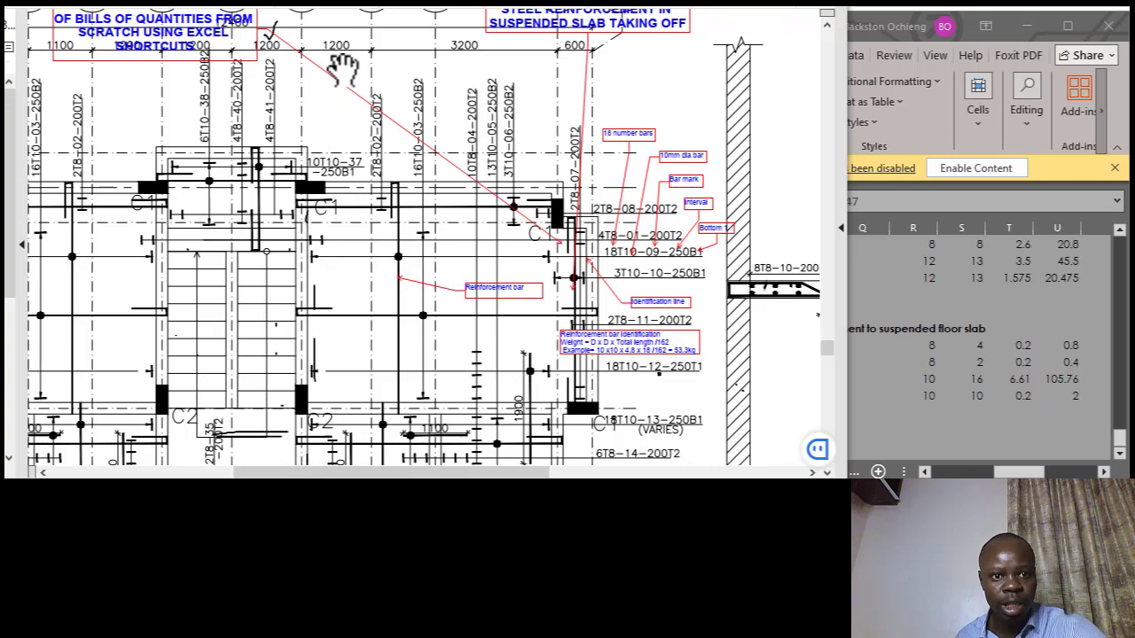
click(944, 385)
click(805, 409)
click(419, 315)
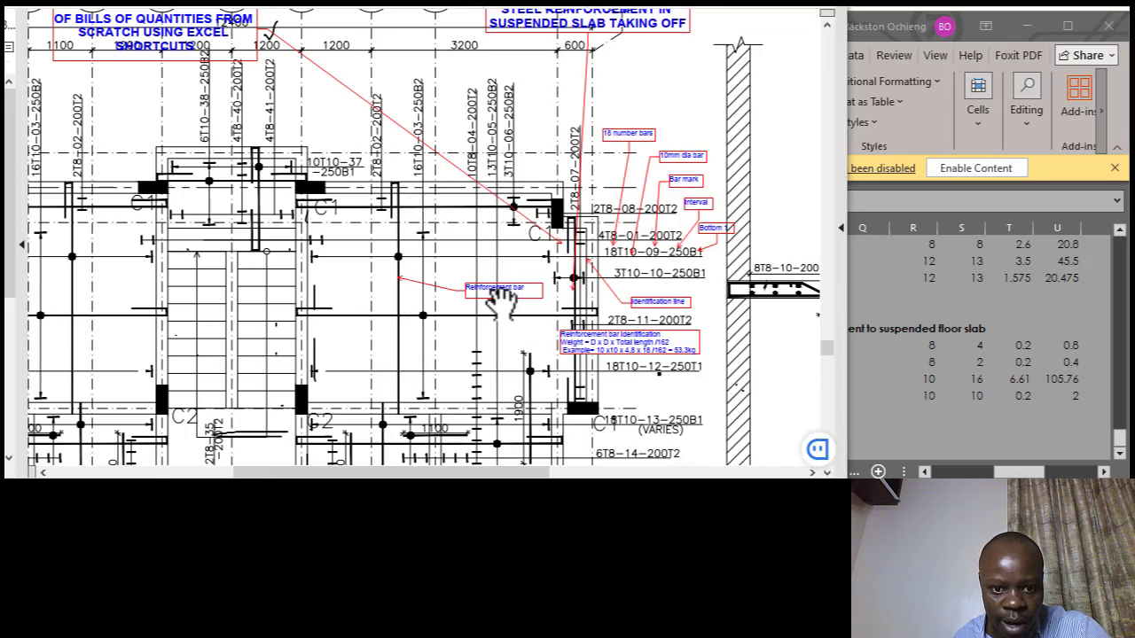
Enter bar mark T10.05 in P148, with diameter 10 in R148 and 13 bars in S148.
click(888, 407)
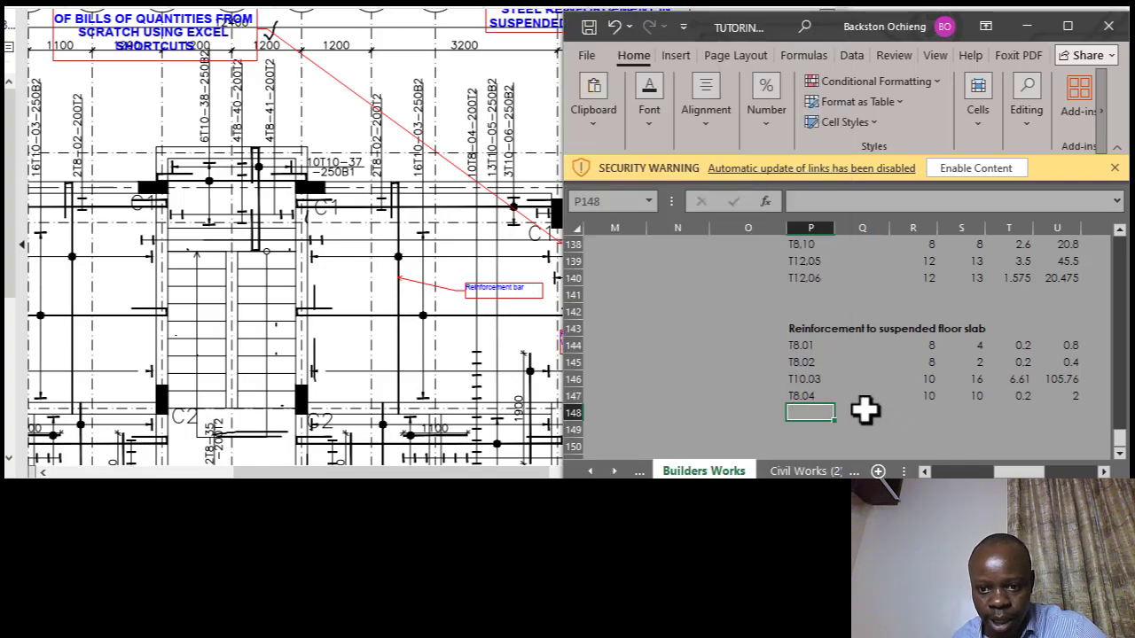
text(T10.03)
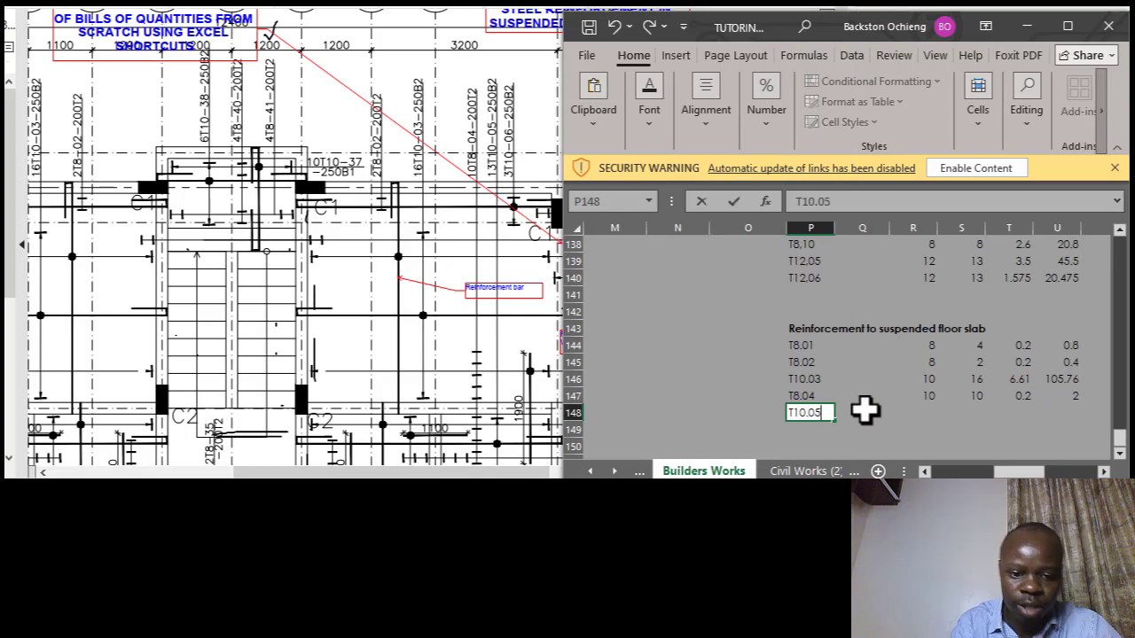
click(922, 415)
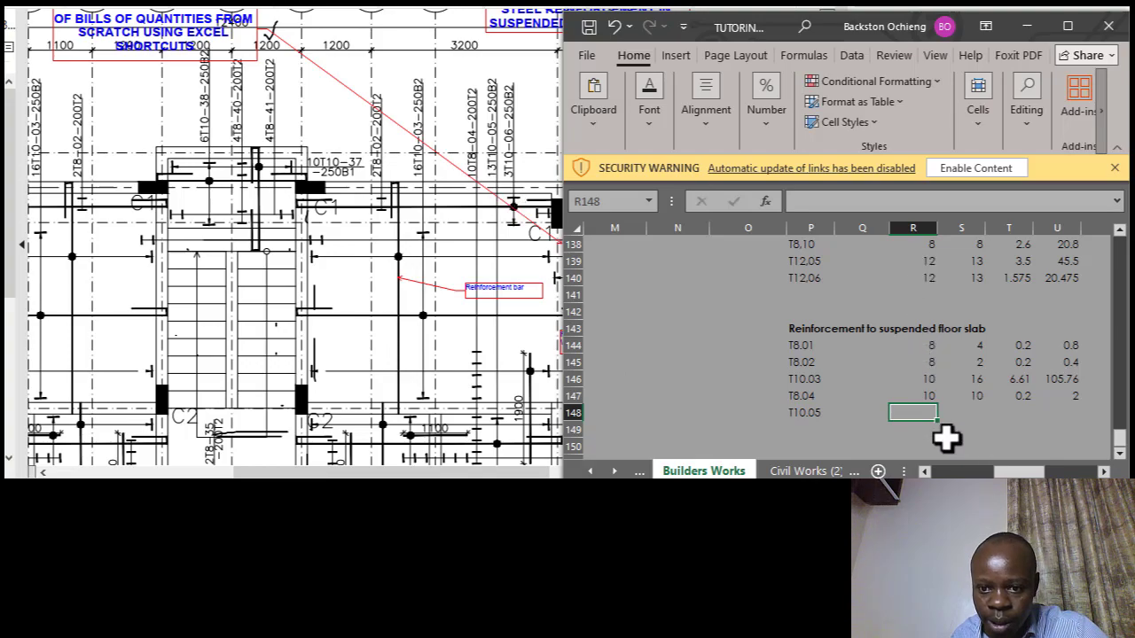
text(10)
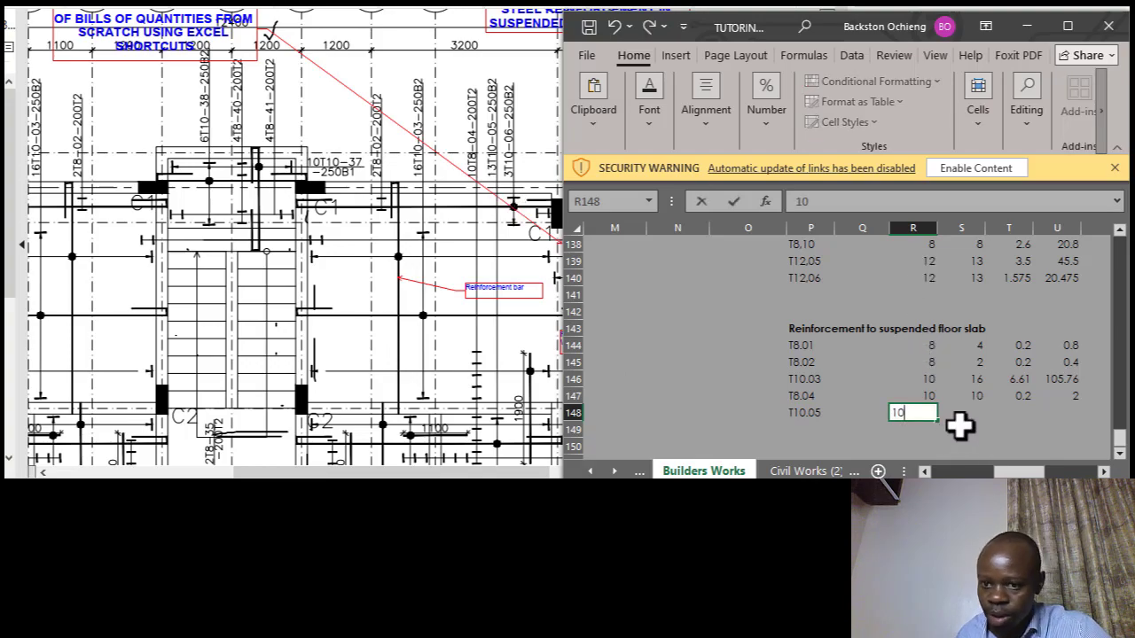
click(972, 414)
text(13)
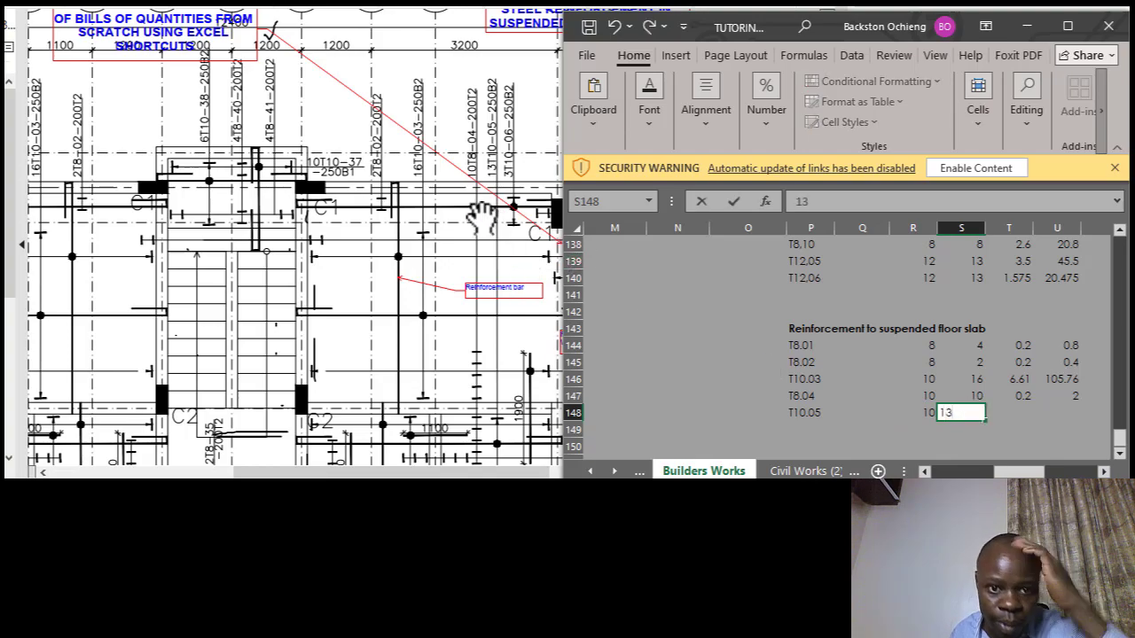
Enter the T10.05 bar length in T148 as =3.2+1.2+0.1*2-0.015*2+(0.15-0.015*2)*2+0.6*2.
click(1019, 415)
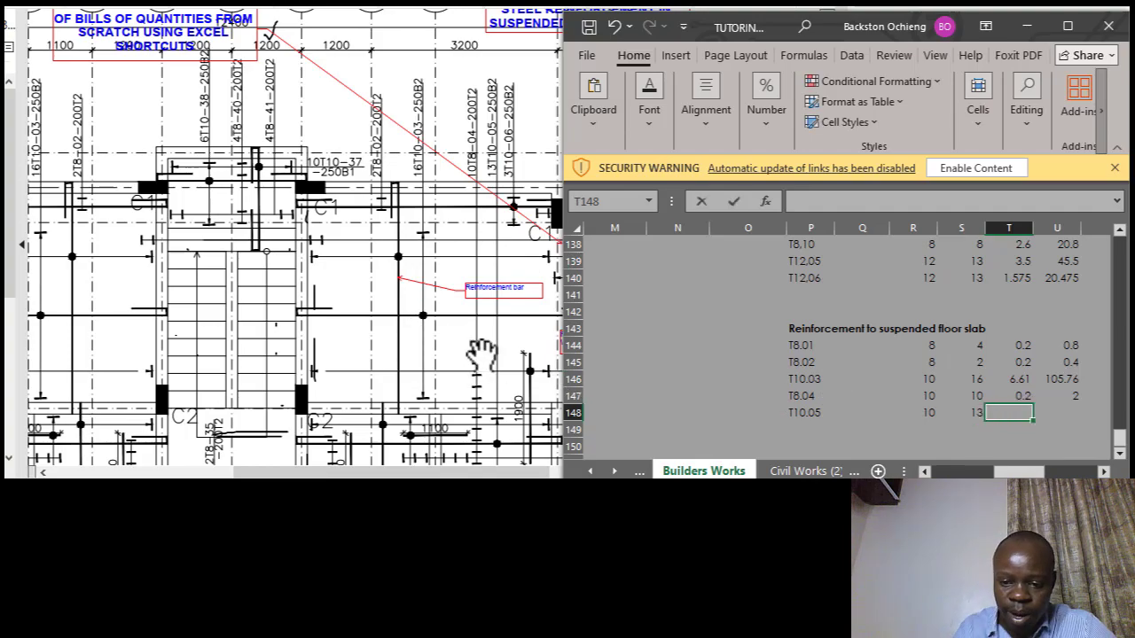
text(=3.2+)
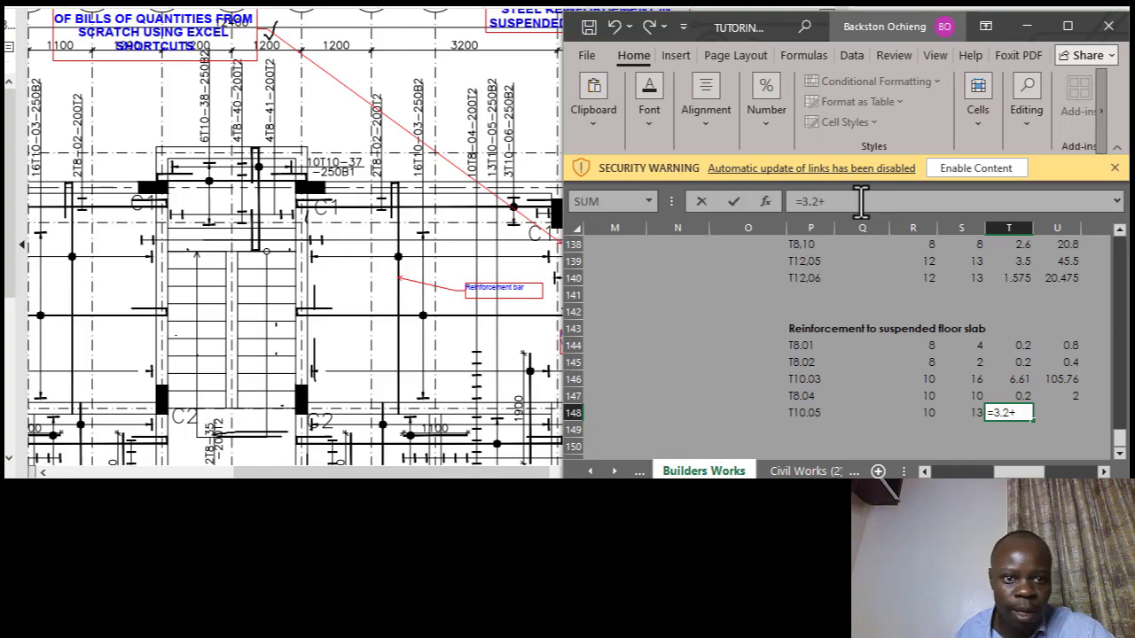
text(2+0.1*2)
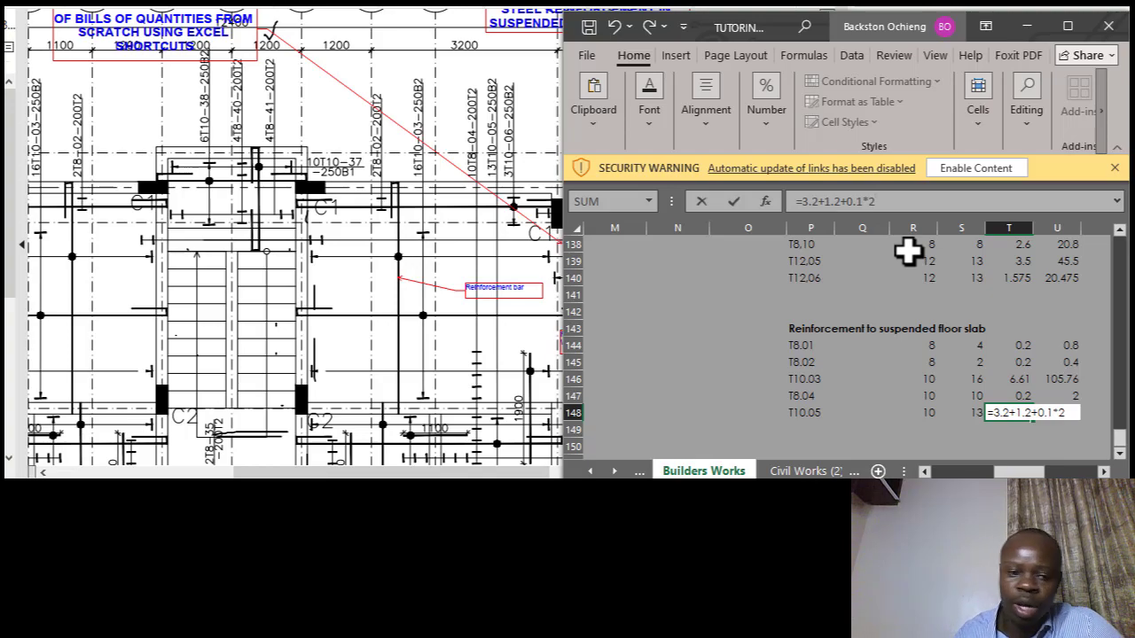
key(ctrl+super+o)
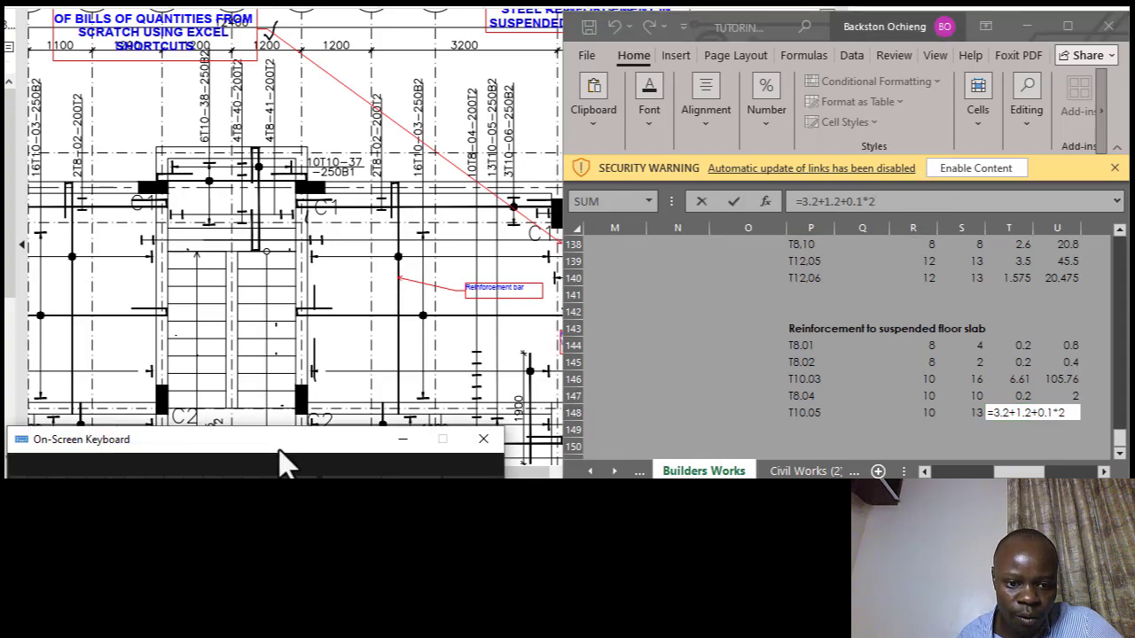
click(255, 470)
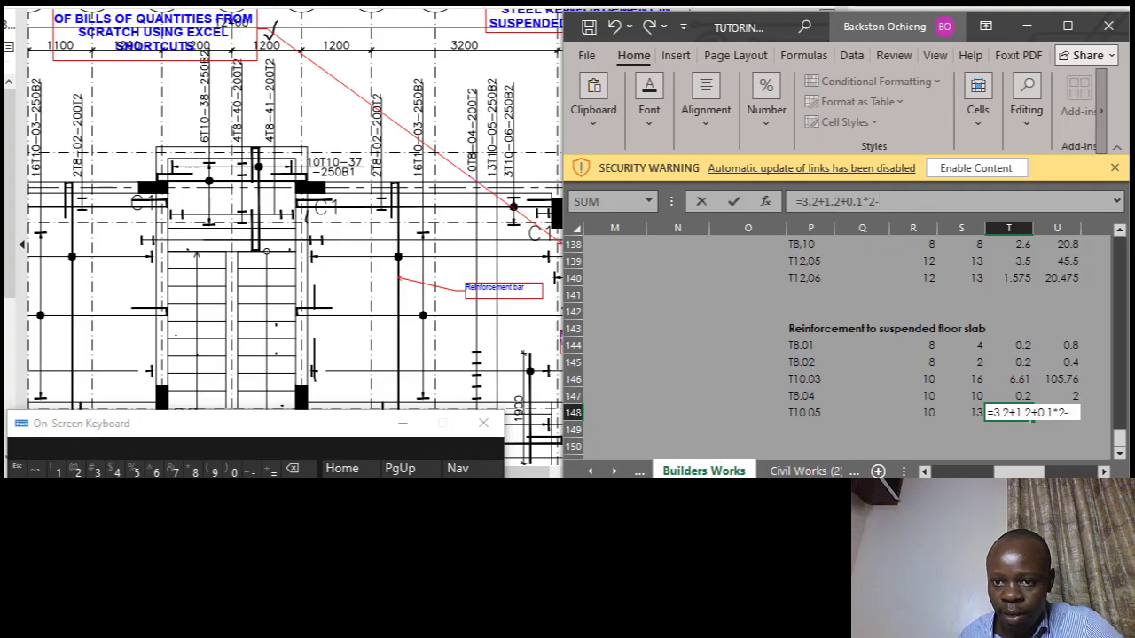
key(ctrl+super+o)
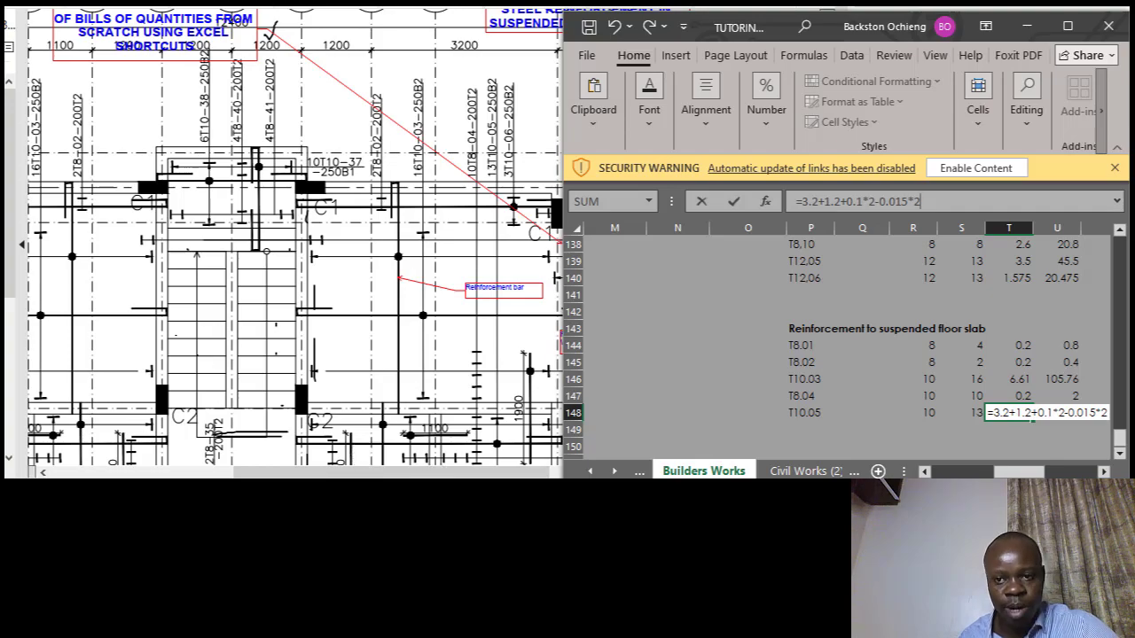
text(+(0.15)
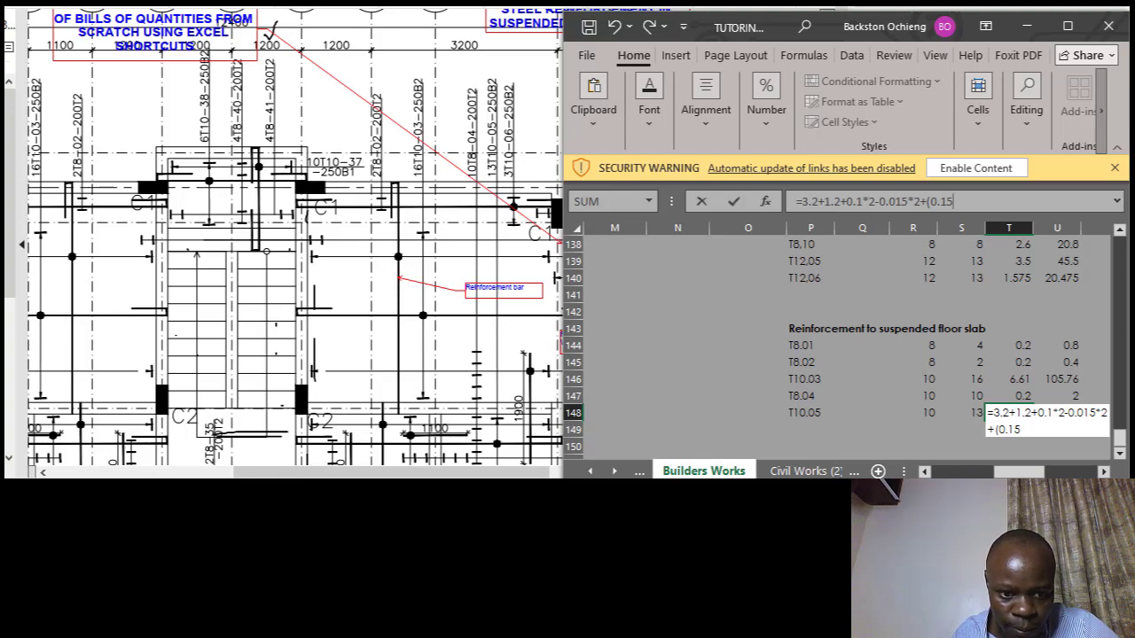
key(ctrl+super+o)
click(267, 471)
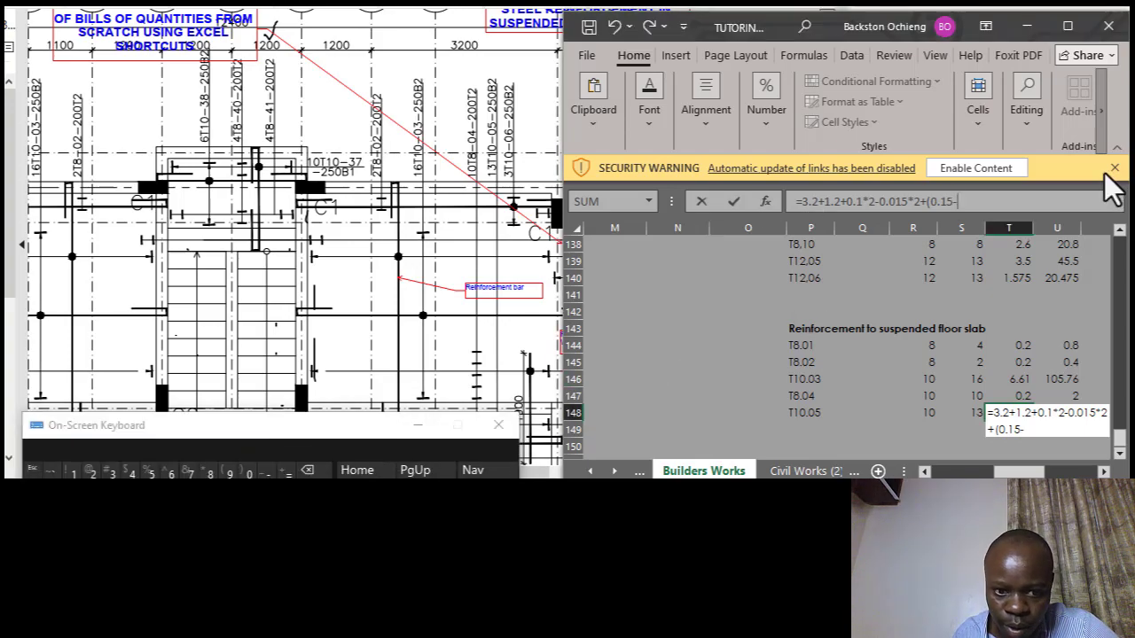
key(ctrl+super+o)
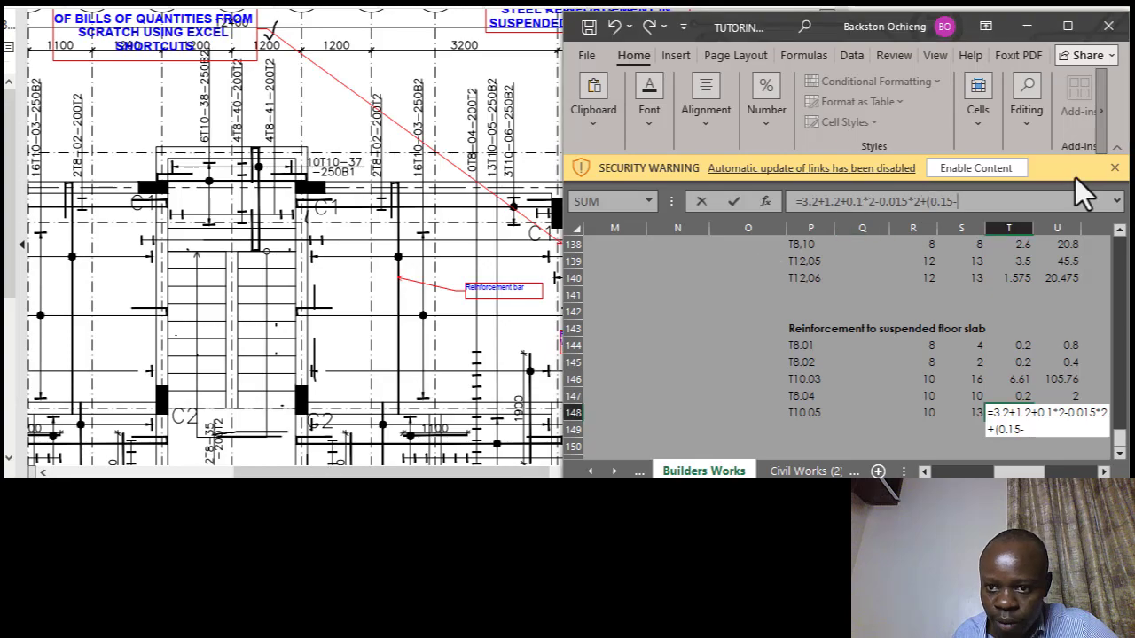
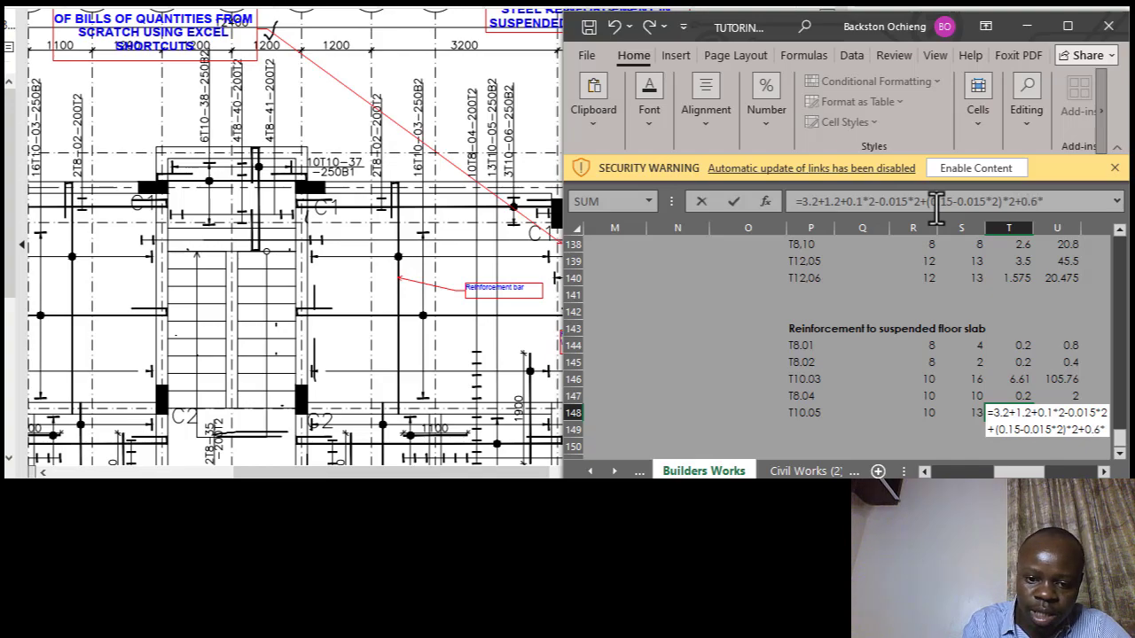
text(5)
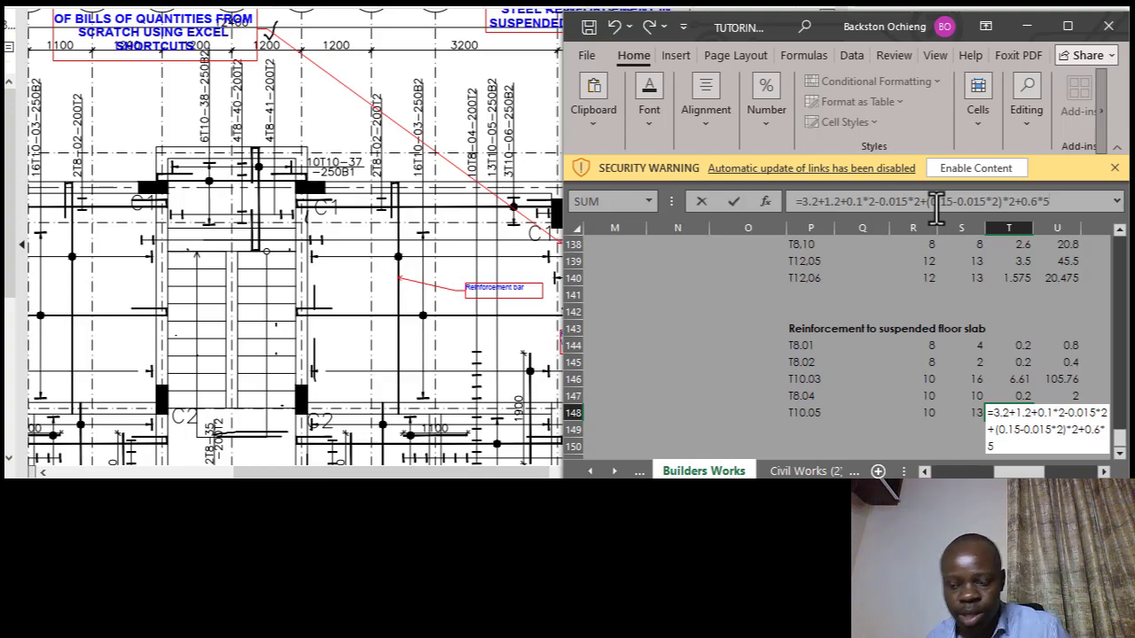
key(BackSpace)
text(2)
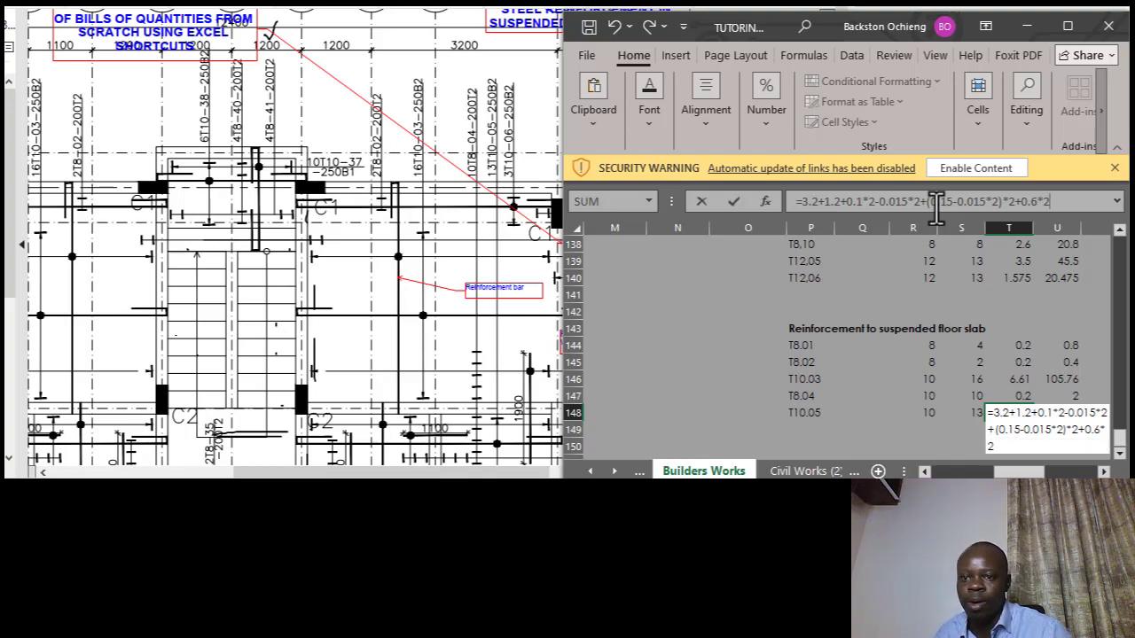
key(Return)
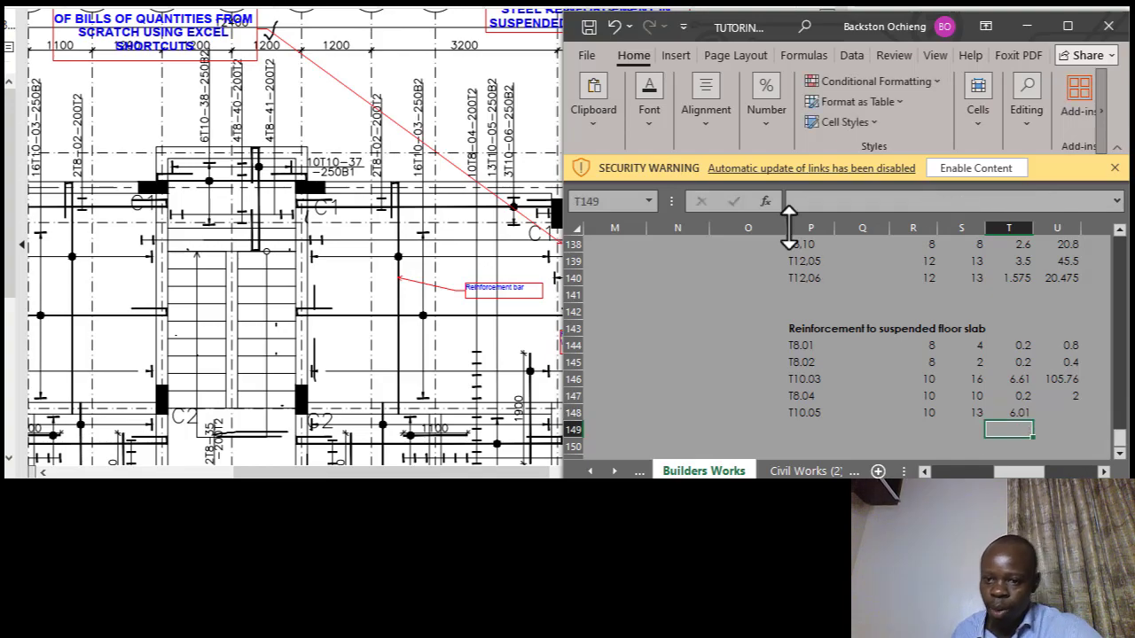
Check the total length formula in U147 and copy it down to U148 for the T10.05 row.
click(1023, 413)
click(1062, 409)
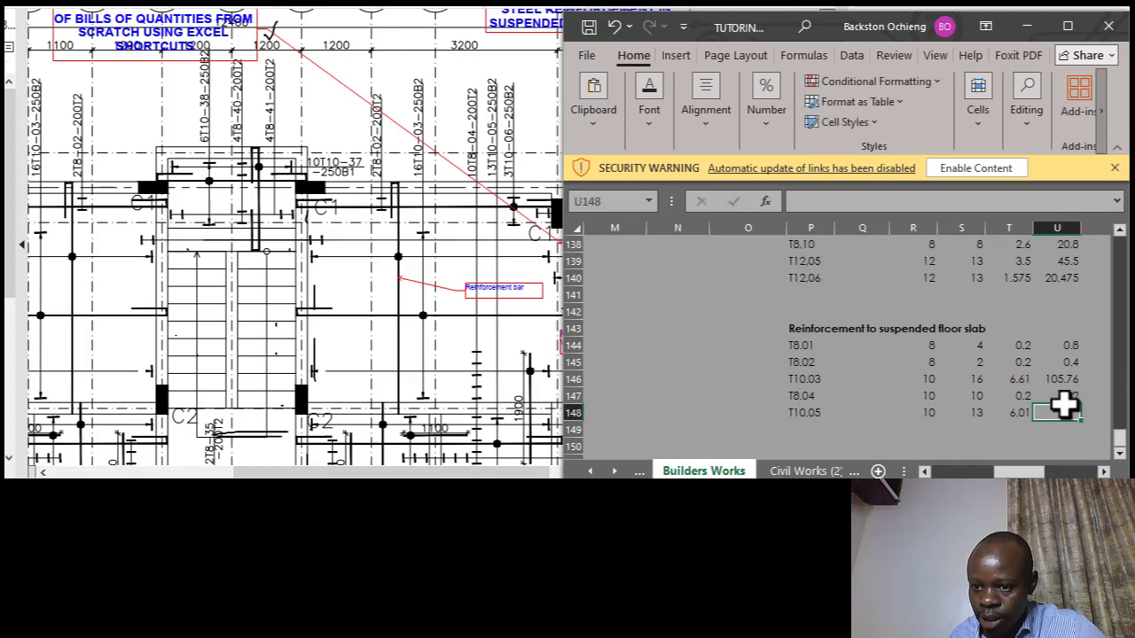
click(1067, 396)
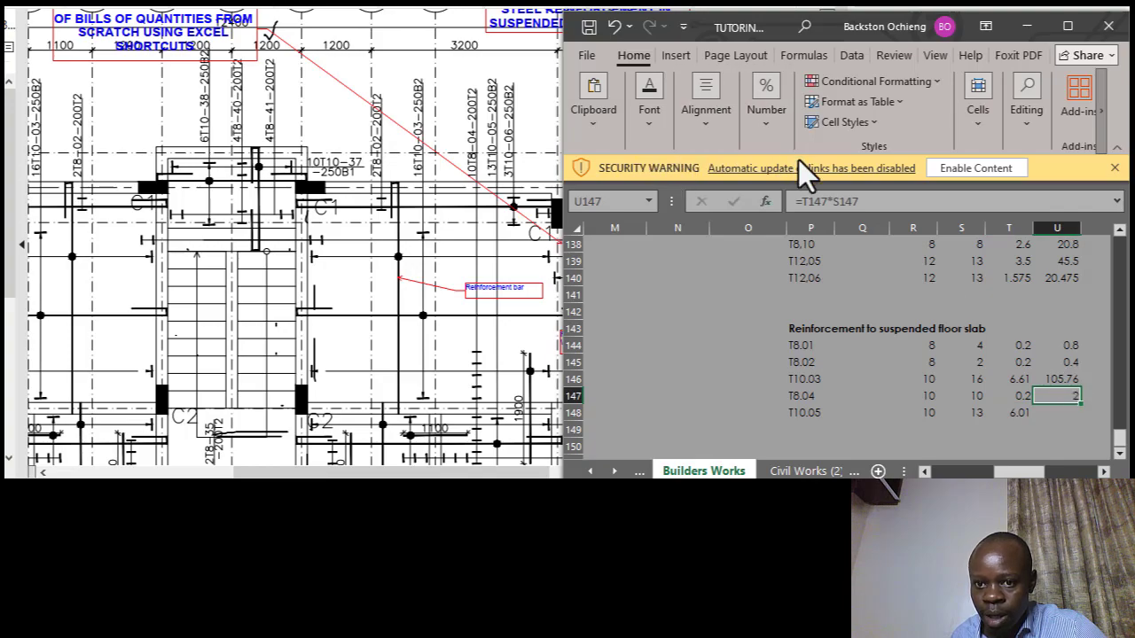
click(853, 201)
click(1001, 328)
click(1064, 396)
drag(1077, 399, 1090, 441)
Enter the weight divisor 162 in V148 for the T10.05 row.
click(1105, 473)
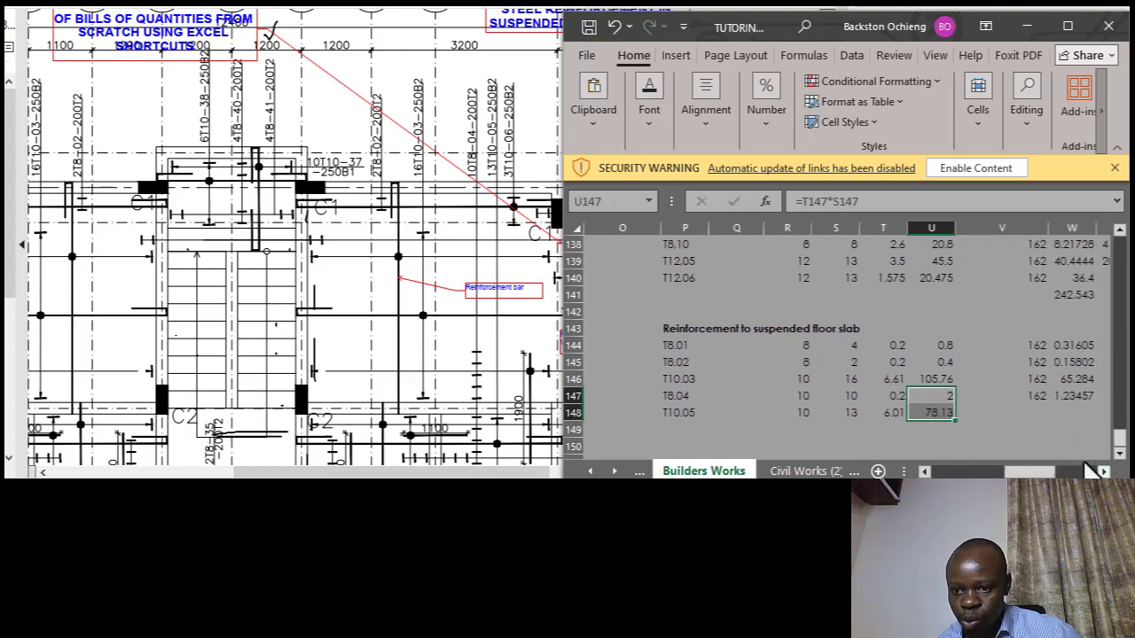
click(1035, 412)
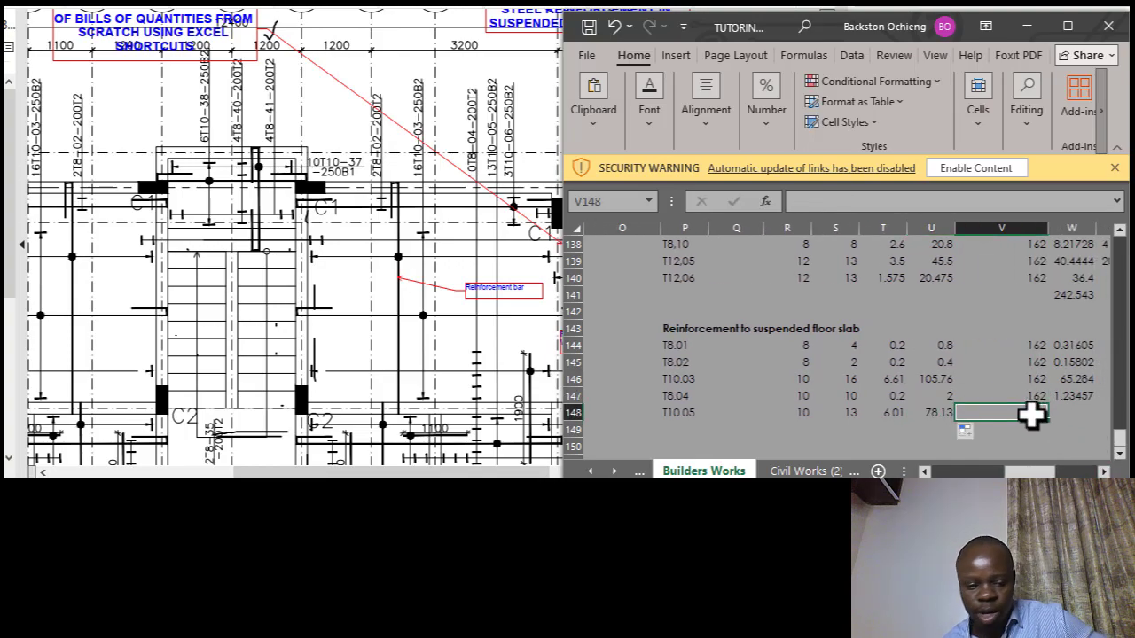
text(162)
click(999, 347)
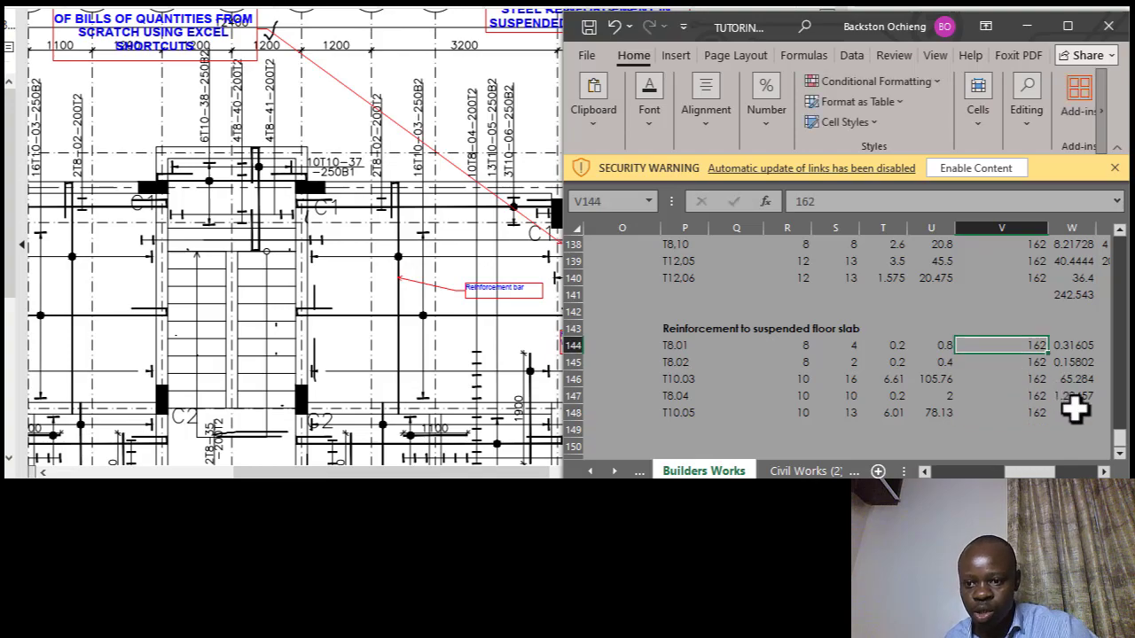
Copy the weight formula from W147 down to W148 and check its cell references for the T10.05 row.
click(1090, 396)
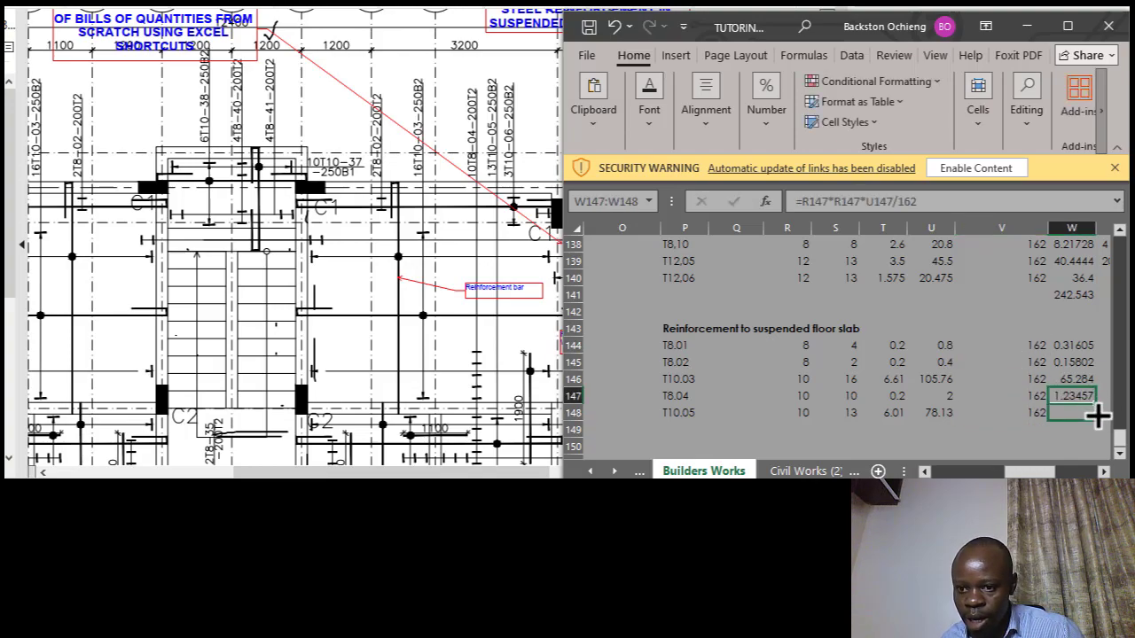
drag(1100, 417, 1096, 417)
click(922, 201)
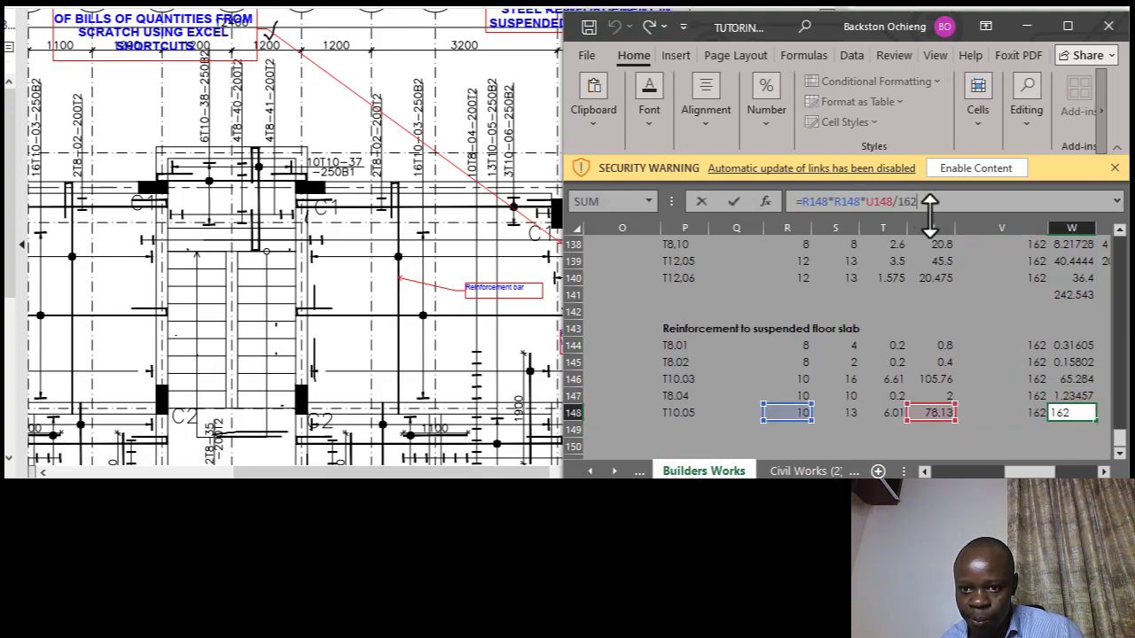
click(963, 346)
click(1076, 413)
click(918, 201)
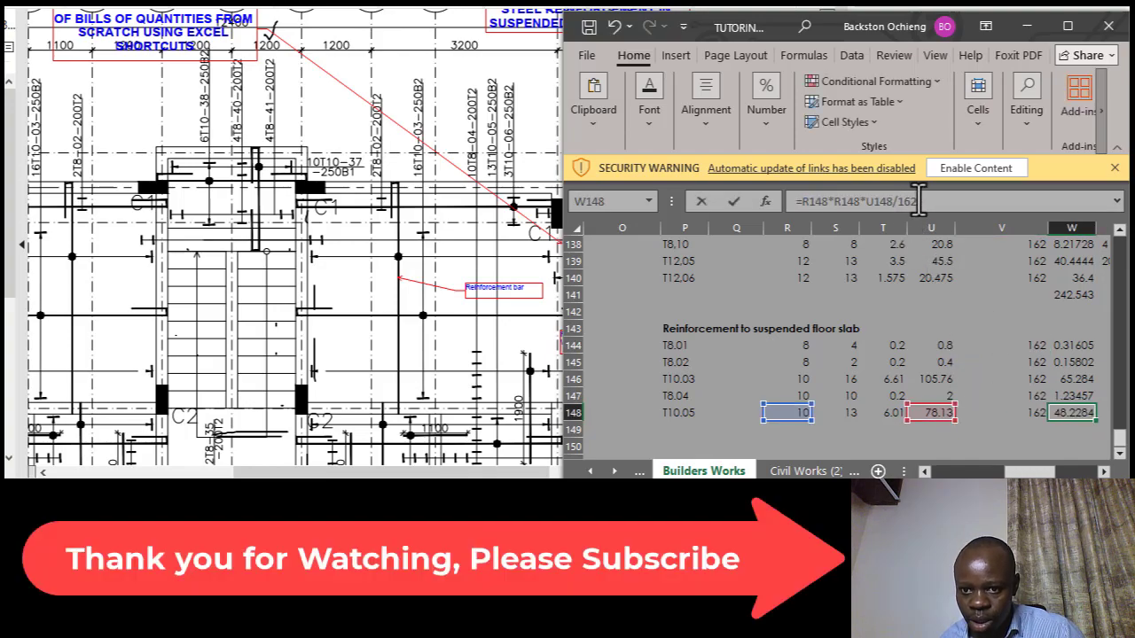
click(993, 302)
click(1058, 413)
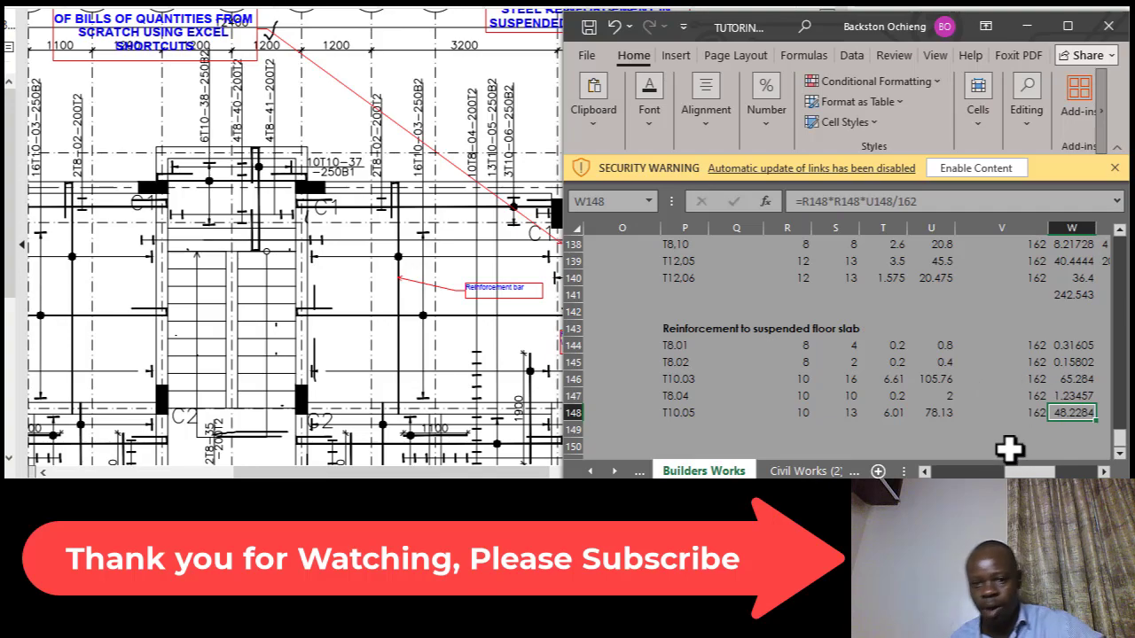
Examine the 3T10-06-250B2 callout and its bar near column C1 on the slab reinforcement drawing.
drag(1017, 473, 993, 472)
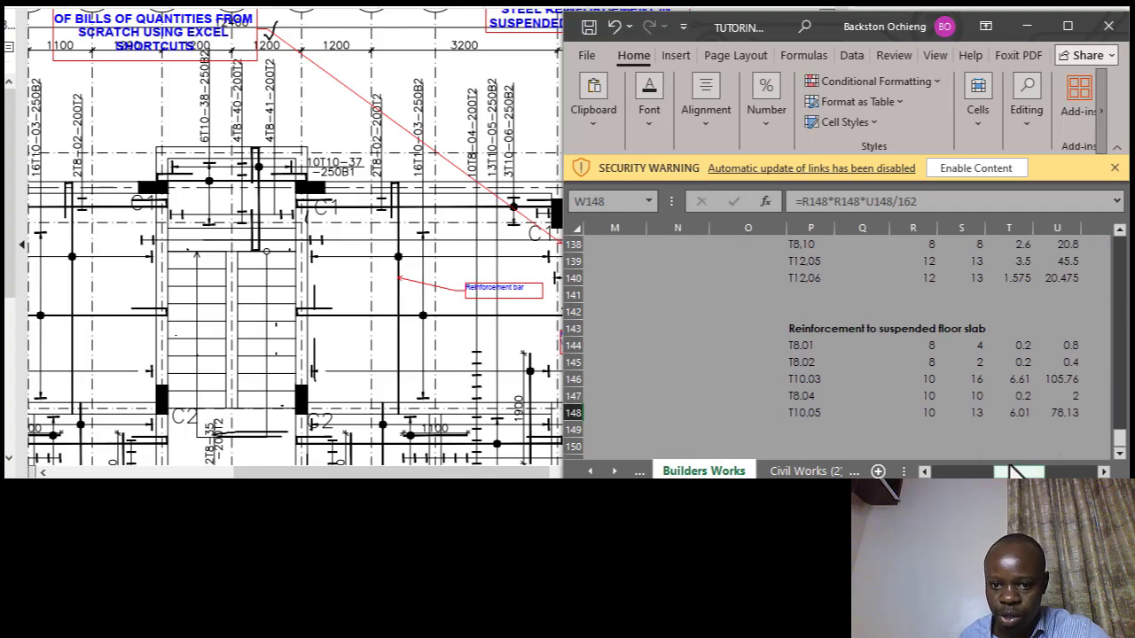
click(812, 415)
click(331, 234)
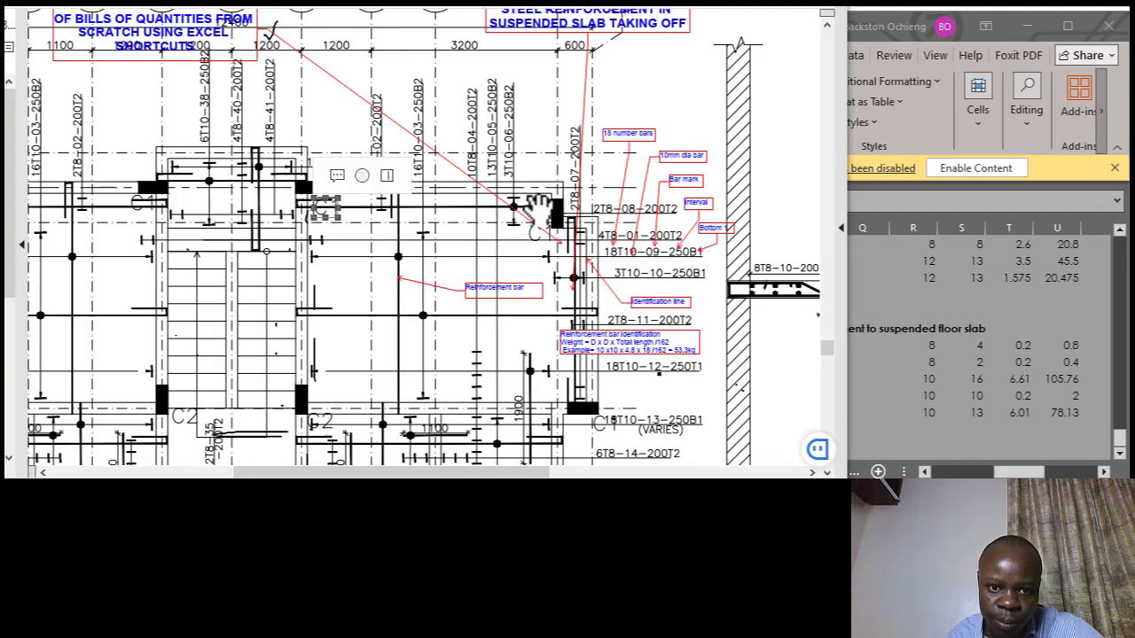
key(alt+Tab)
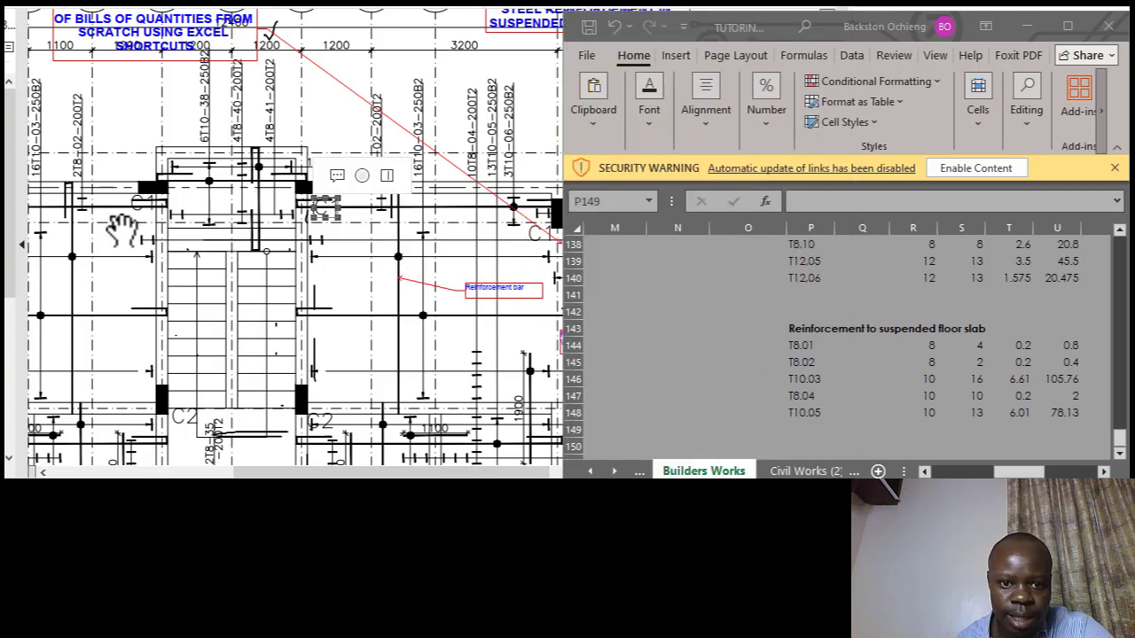
click(325, 372)
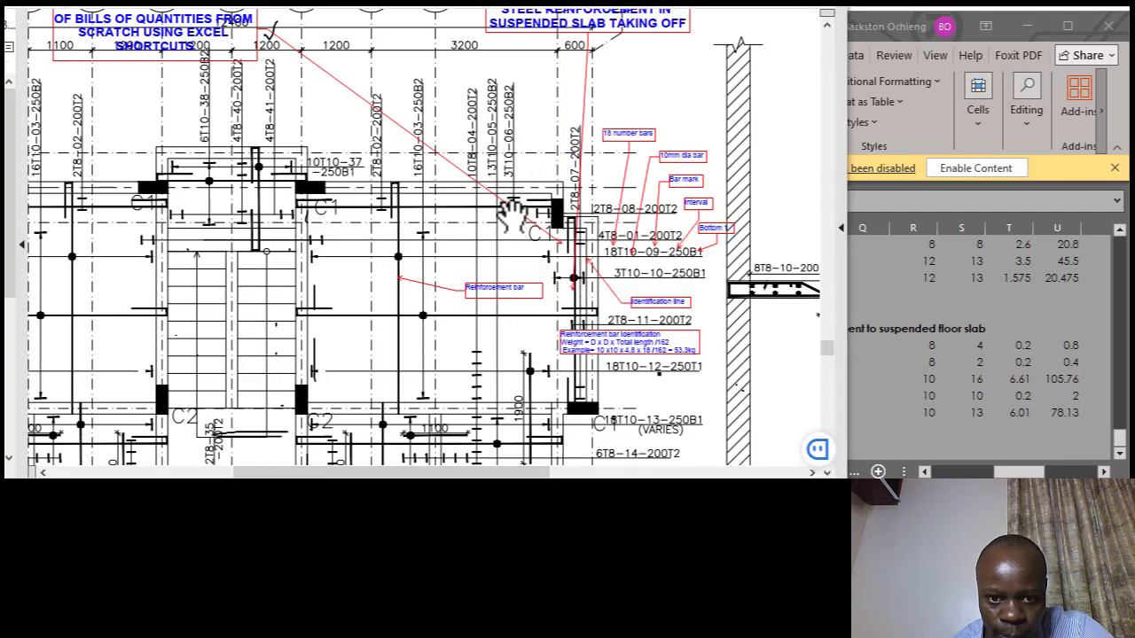
scroll(520, 205, up, 1)
scroll(520, 255, up, 1)
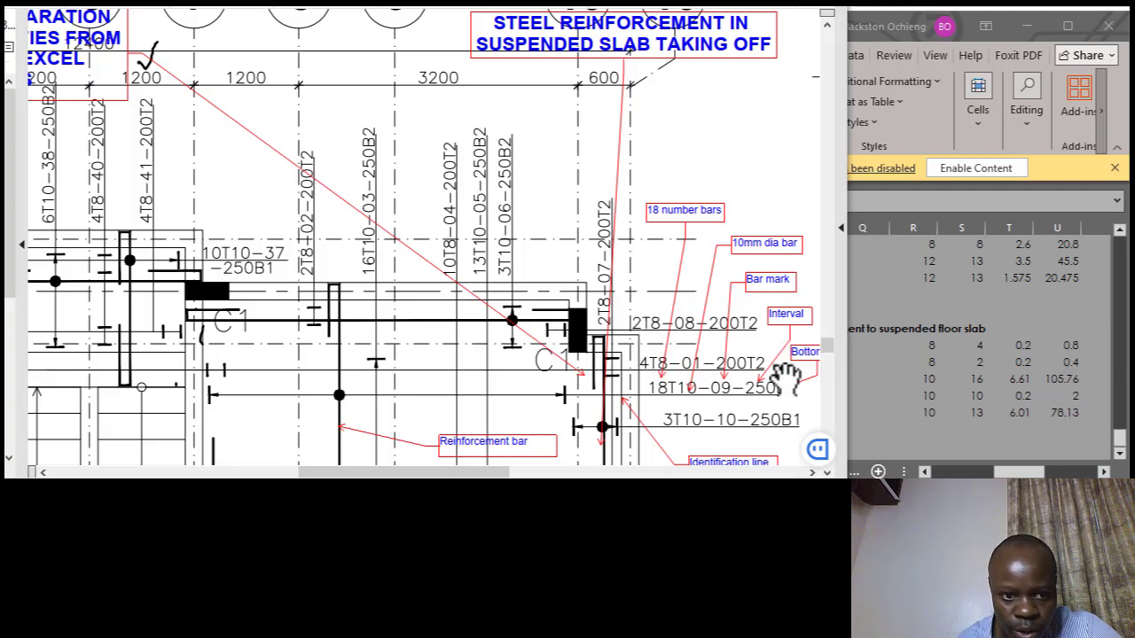
click(534, 340)
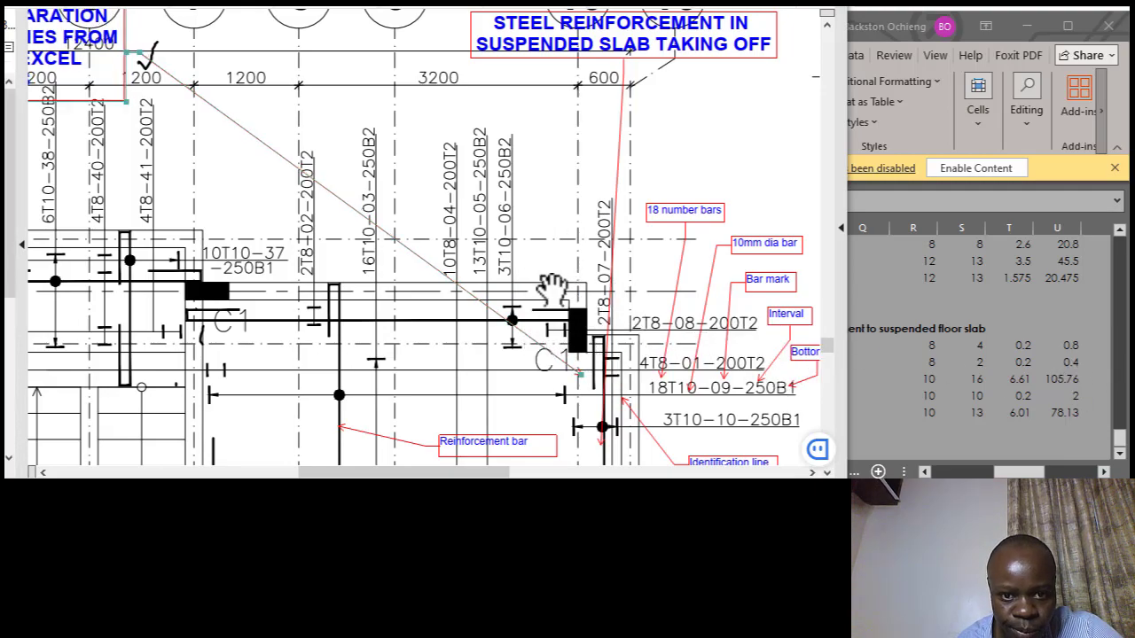
click(550, 306)
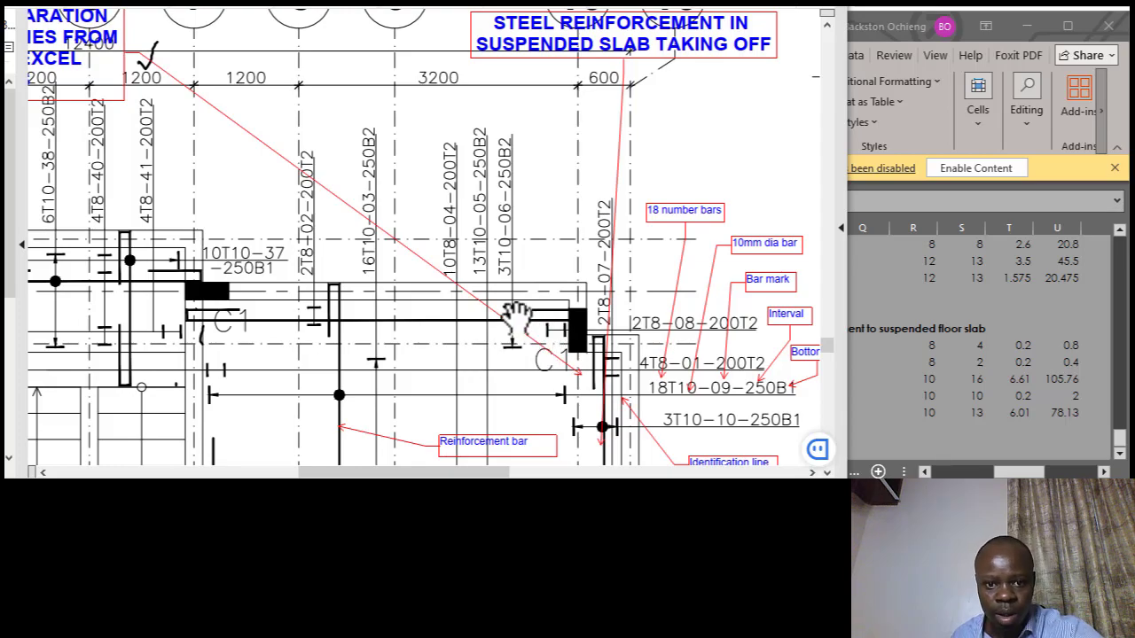
Enter bar mark T10.06 in P149, with bar diameter 10 in R149 and number of bars 3 in S149.
click(845, 351)
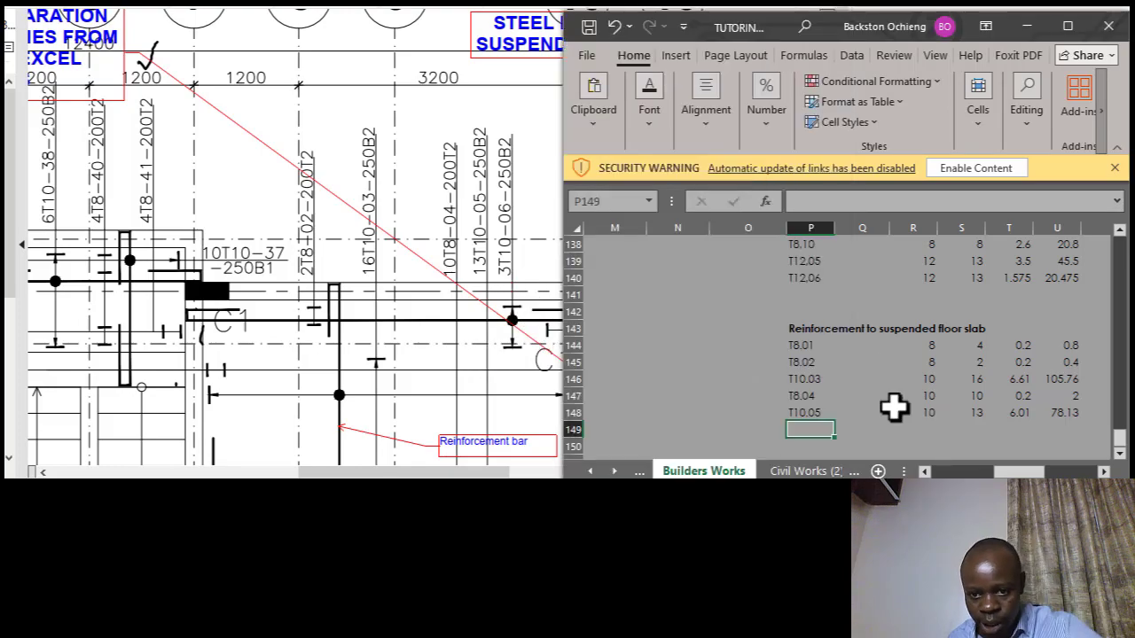
text(T10.06)
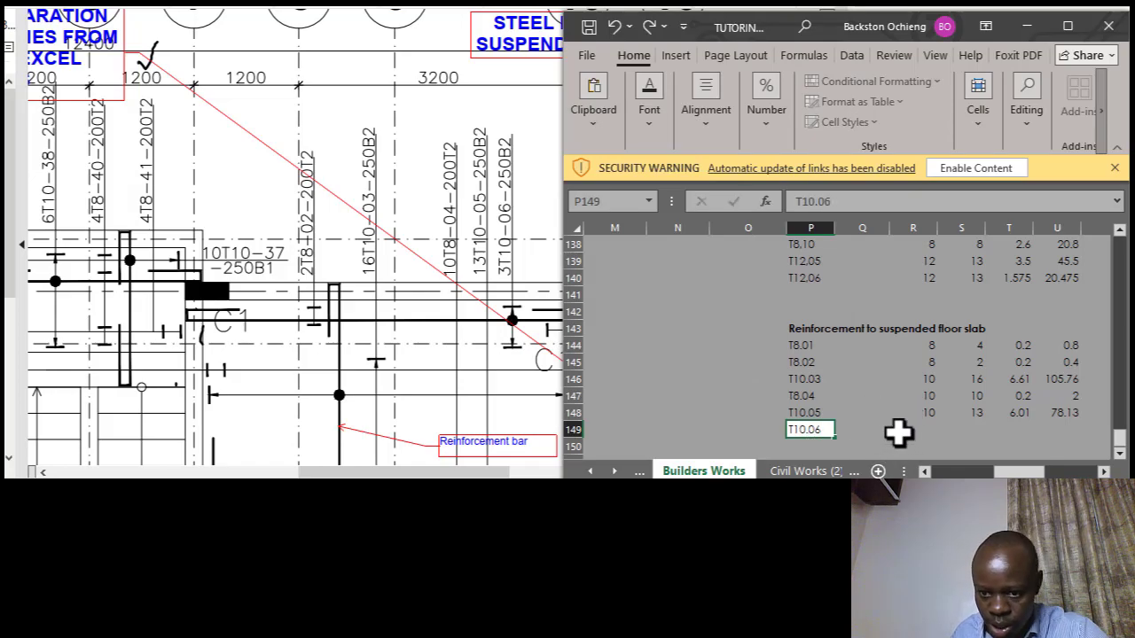
click(911, 430)
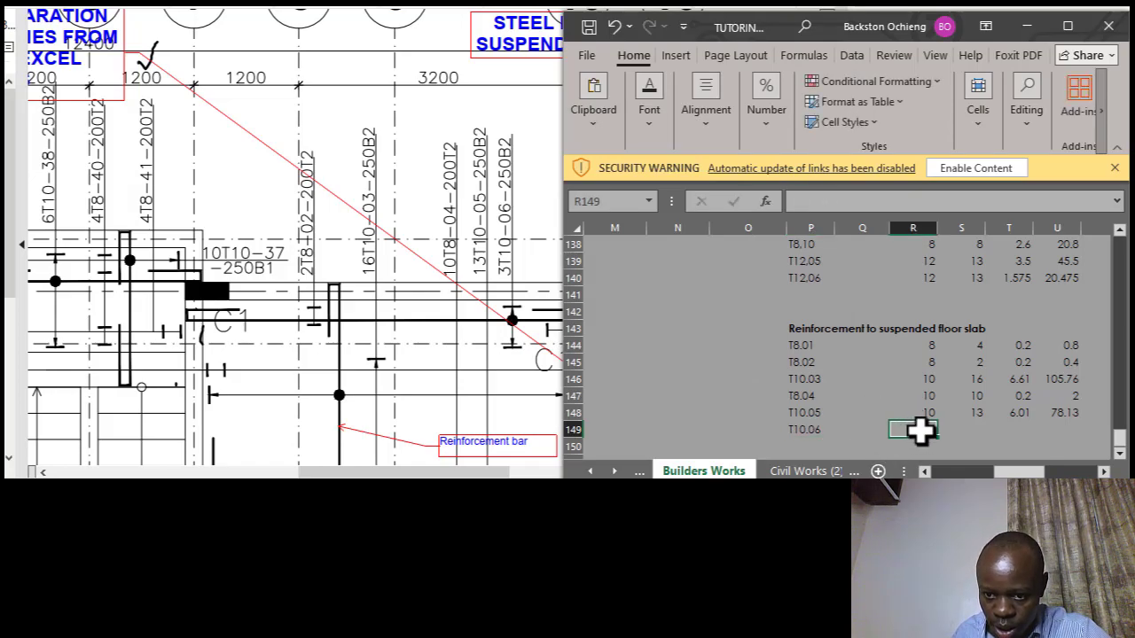
text(10)
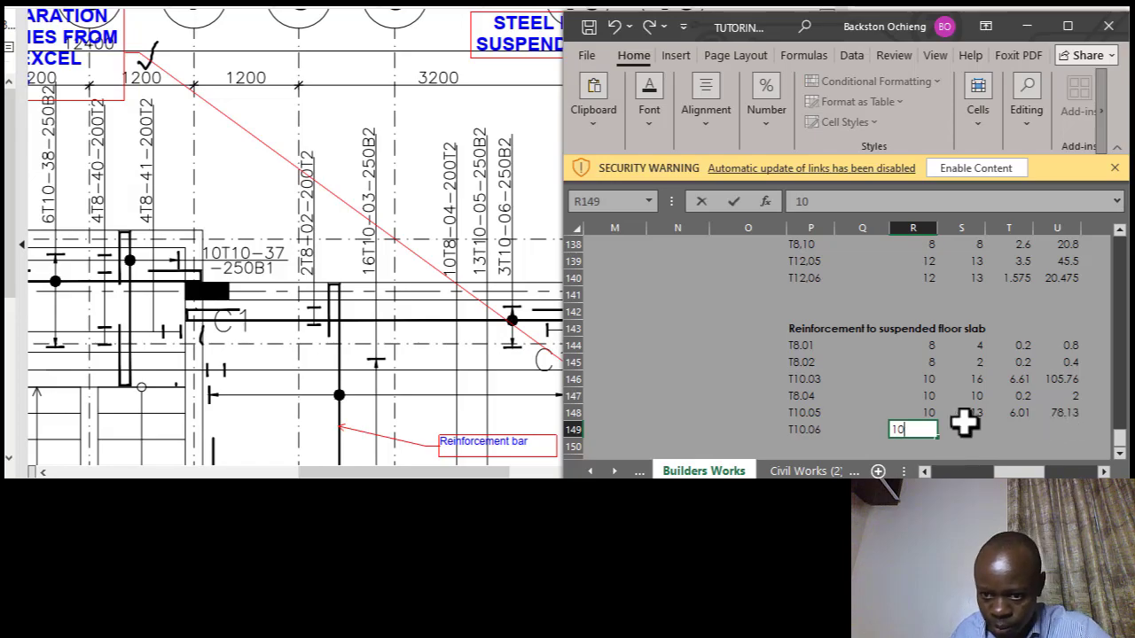
click(968, 427)
text(3)
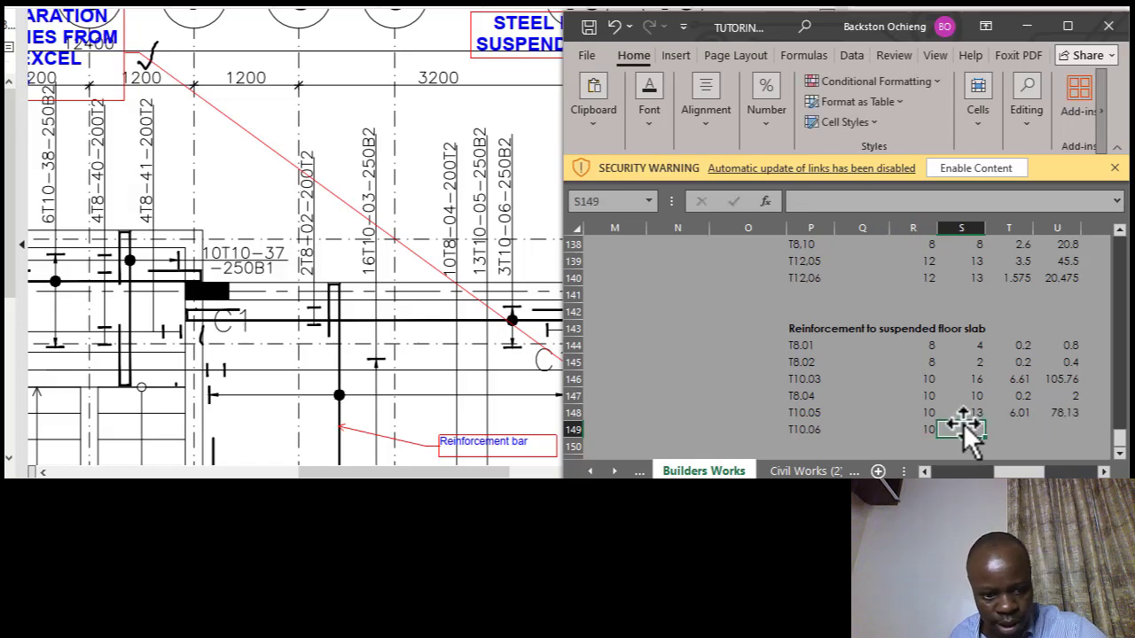
click(904, 328)
click(968, 431)
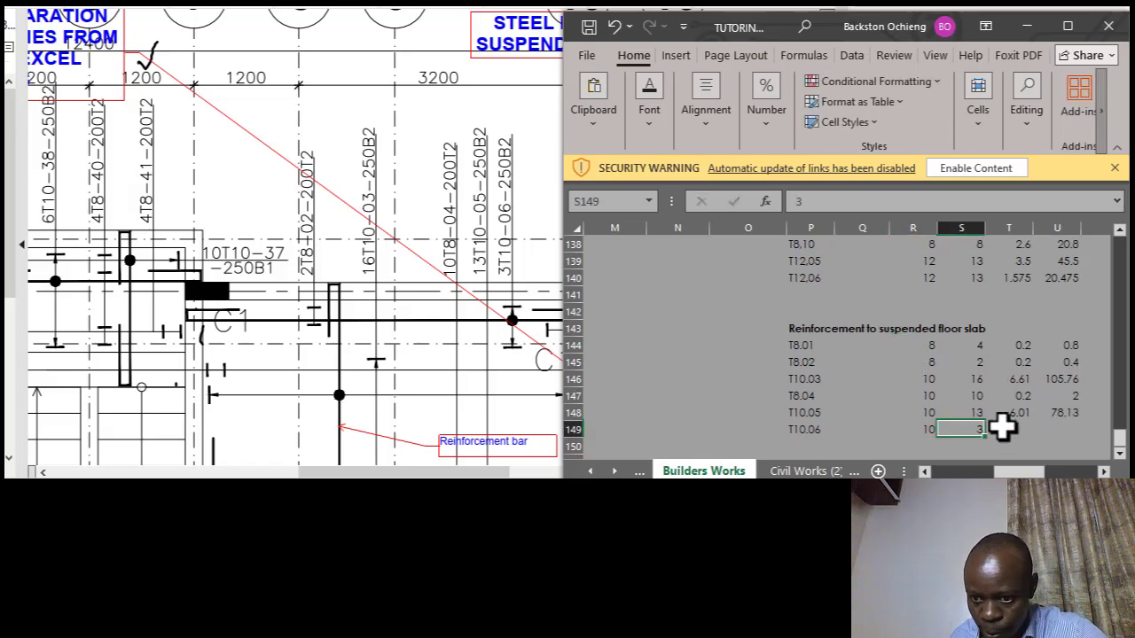
Review the T10.06 bar on the drawing and the T10.05 bar length formula in T148.
click(1011, 429)
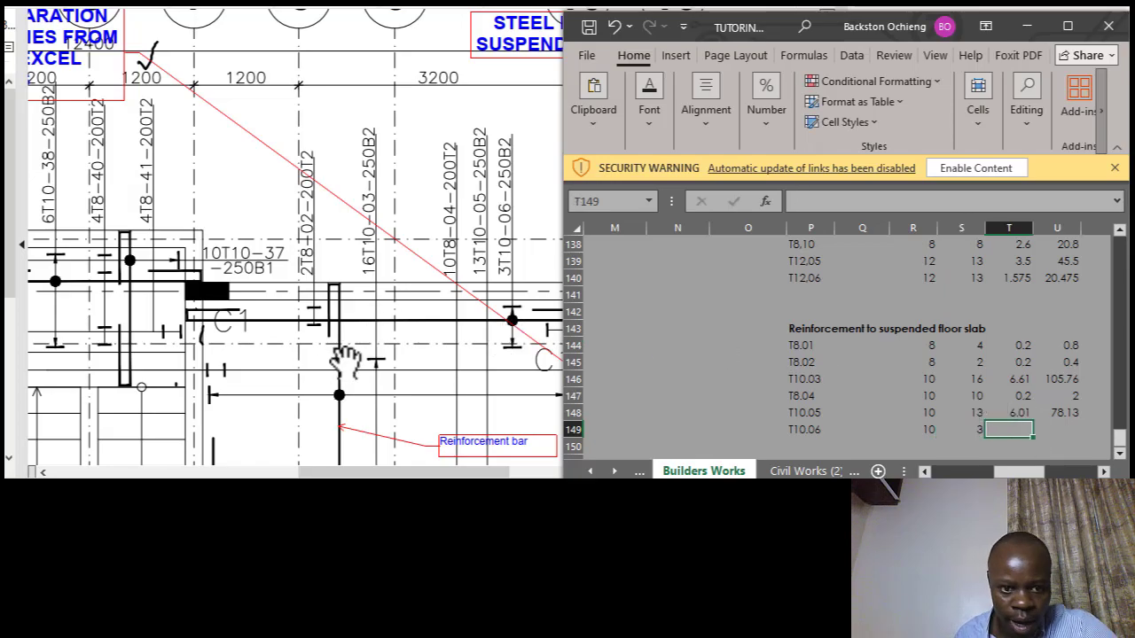
click(342, 367)
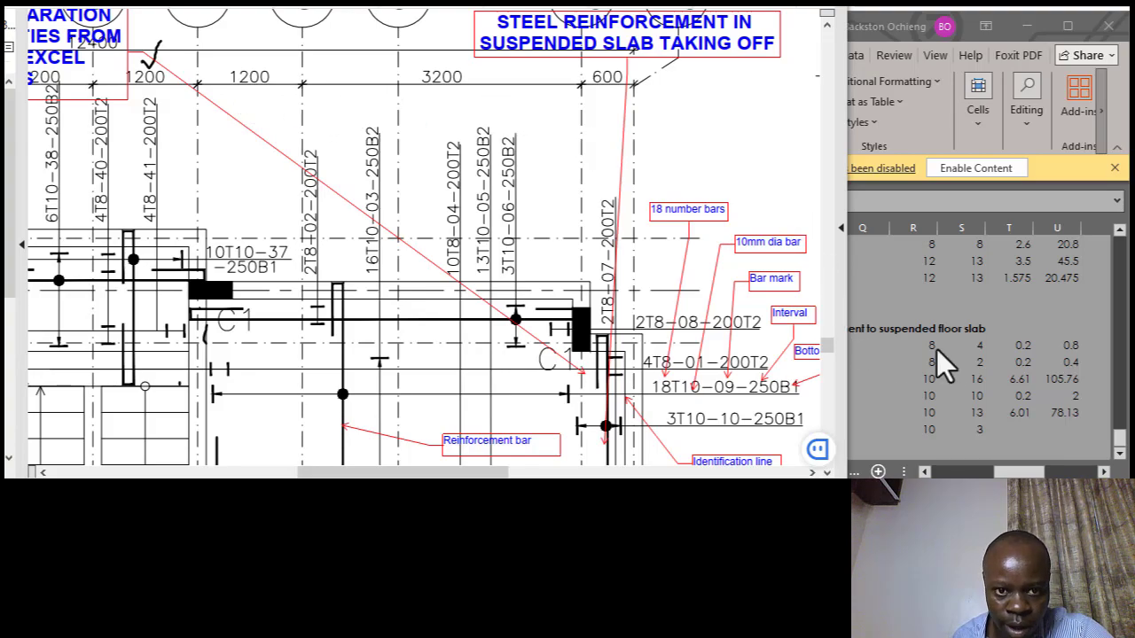
click(965, 382)
click(1019, 413)
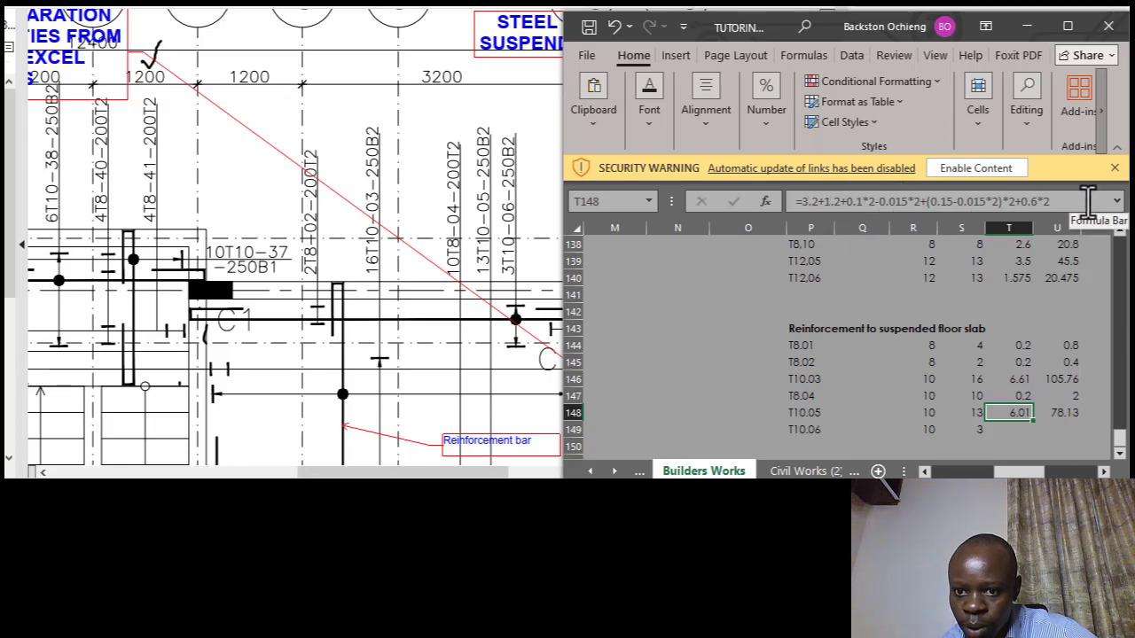
drag(1067, 206, 752, 206)
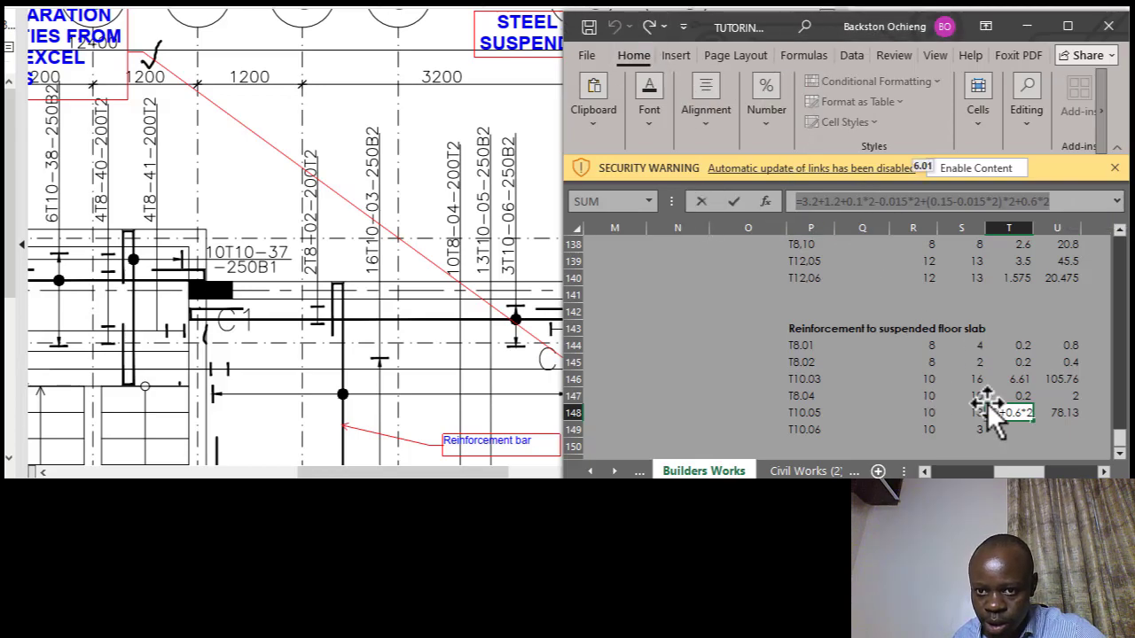
click(1011, 432)
key(Escape)
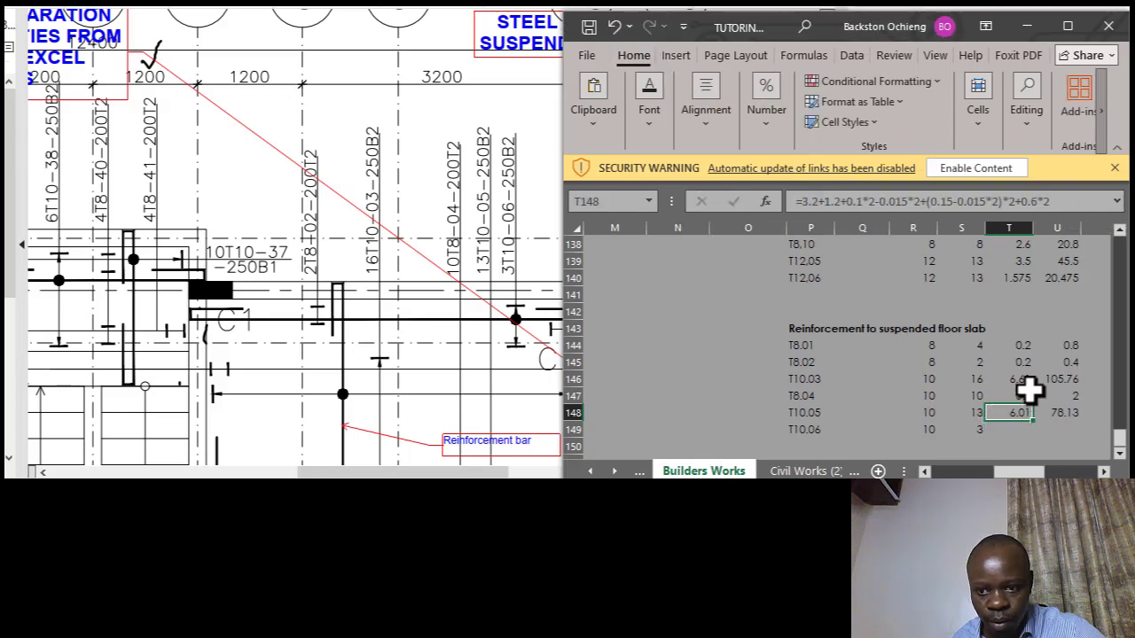
Copy the T10.05 bar length formula text from T148 and enter it unchanged in T149 for the T10.06 row.
drag(1064, 201, 730, 213)
key(ctrl+c)
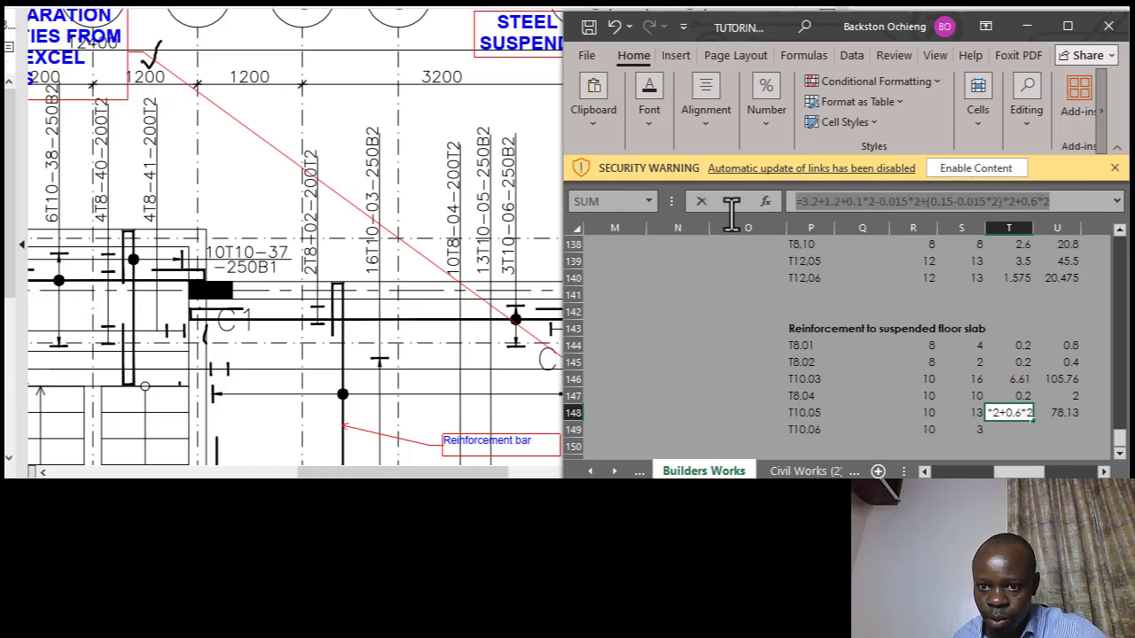
key(Escape)
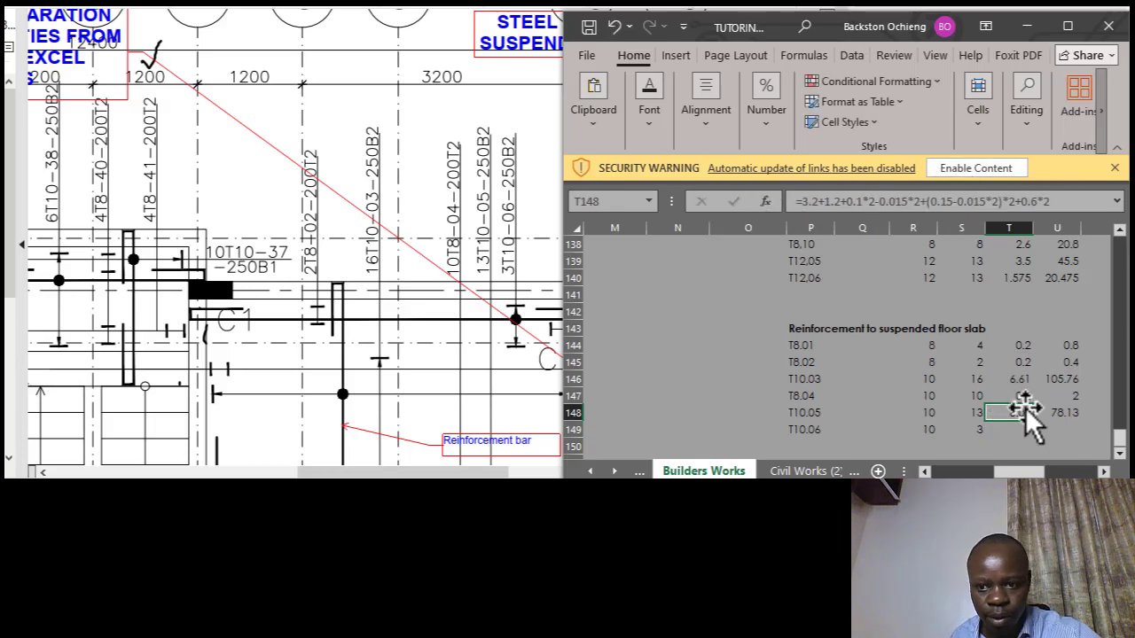
click(1016, 431)
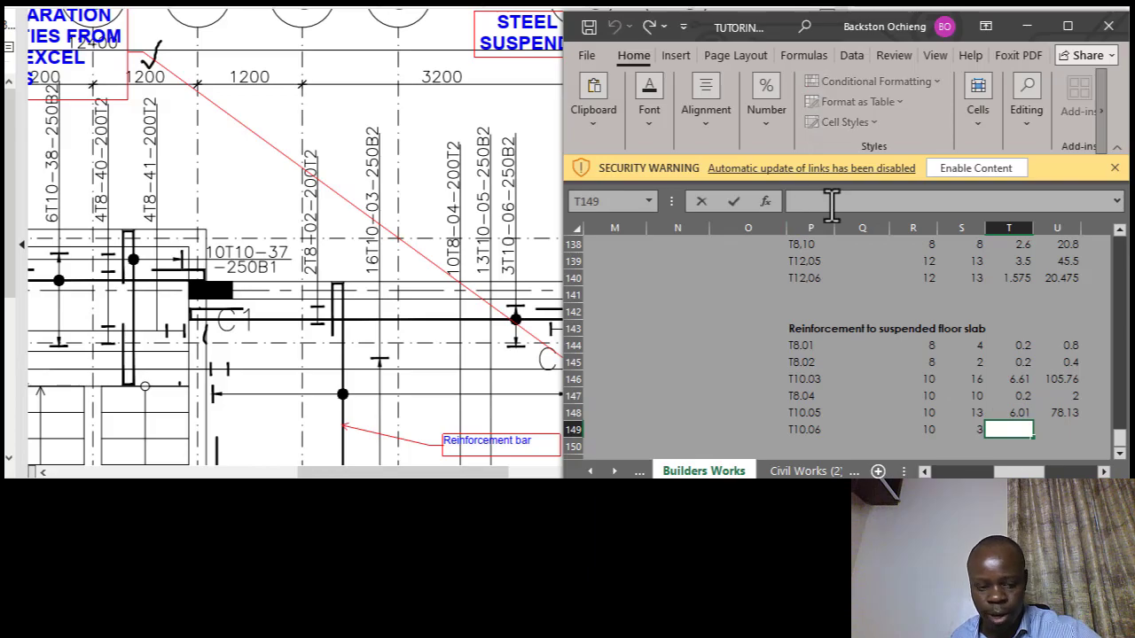
key(ctrl+v)
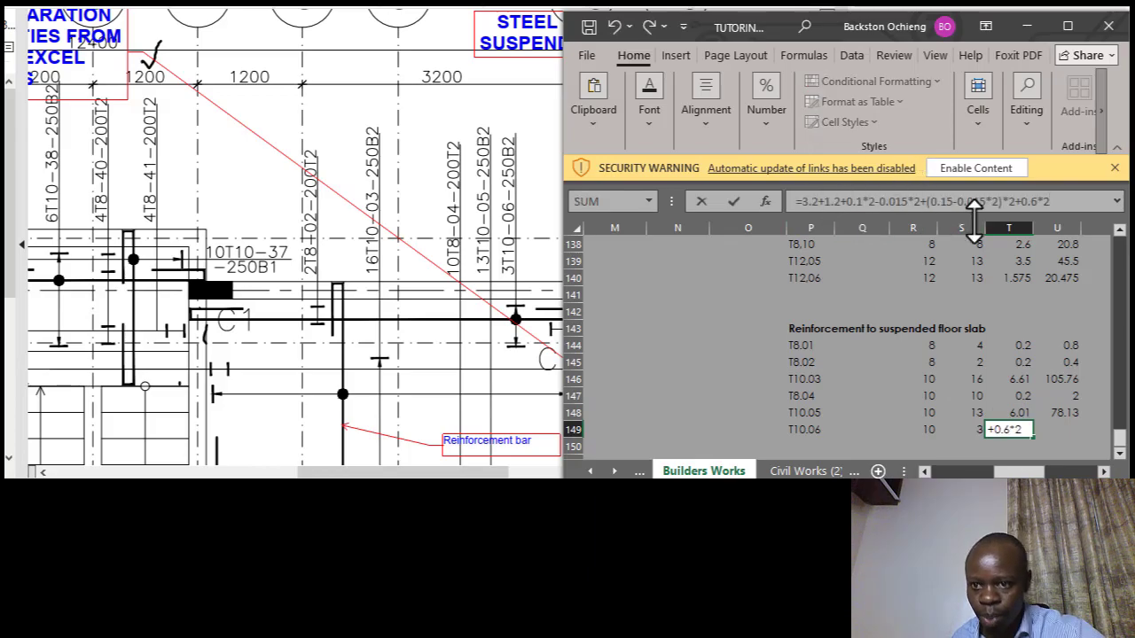
key(Return)
Copy the total length formula from U148 down to U149 for the T10.06 row.
click(1064, 412)
click(1064, 430)
key(ctrl+d)
Enter the weight divisor 162 in V149 for the T10.06 row.
click(1101, 472)
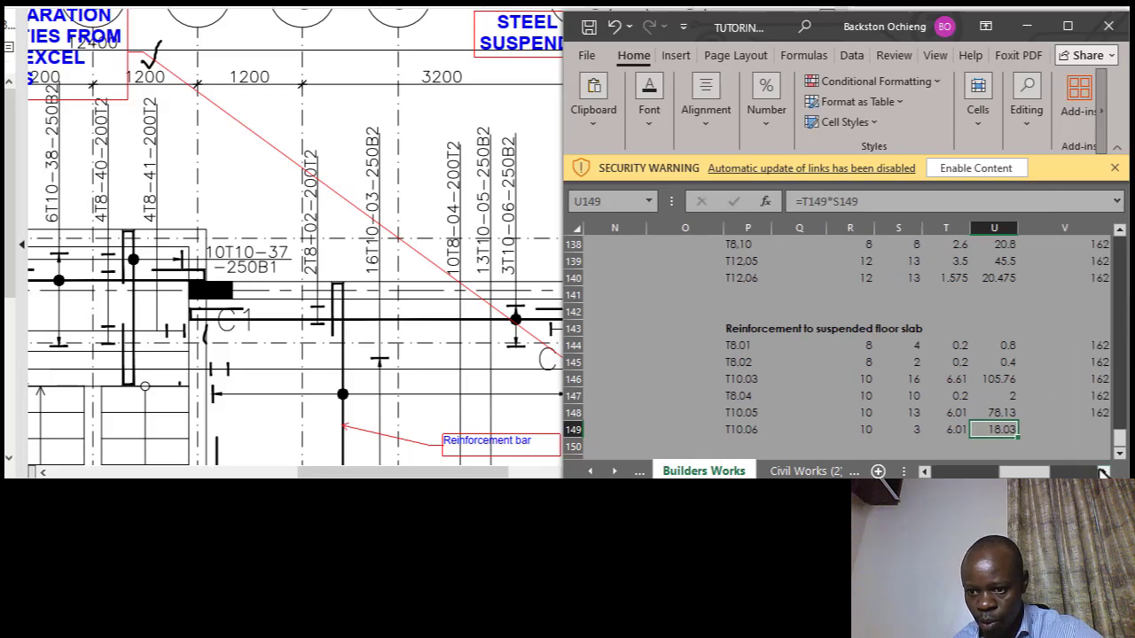
click(1102, 473)
click(1036, 429)
double_click(1046, 431)
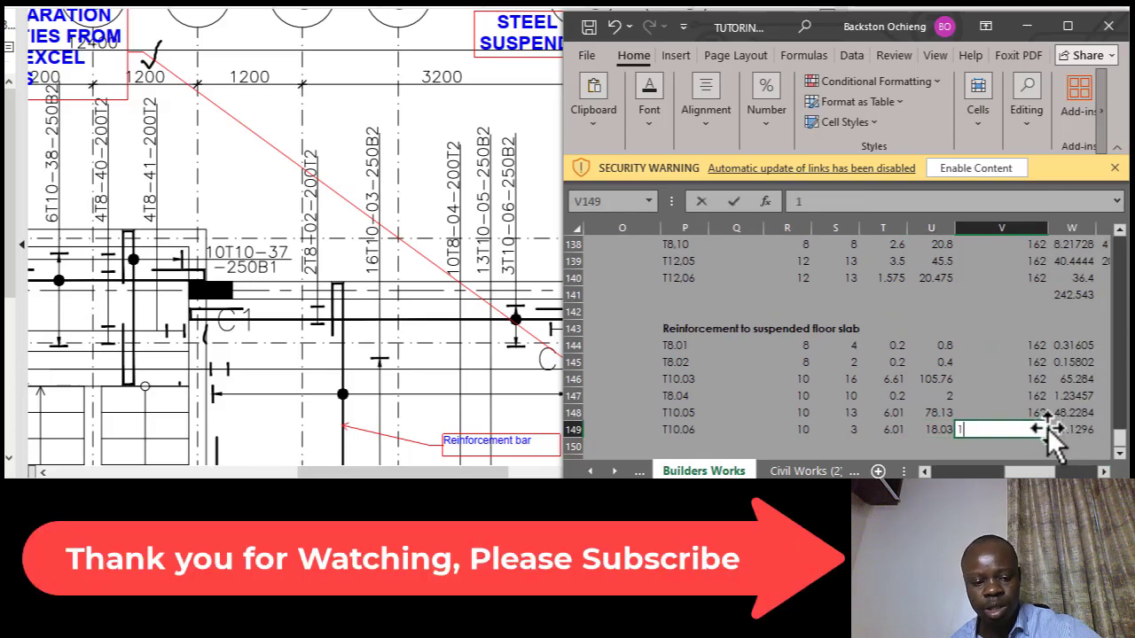
text(1162)
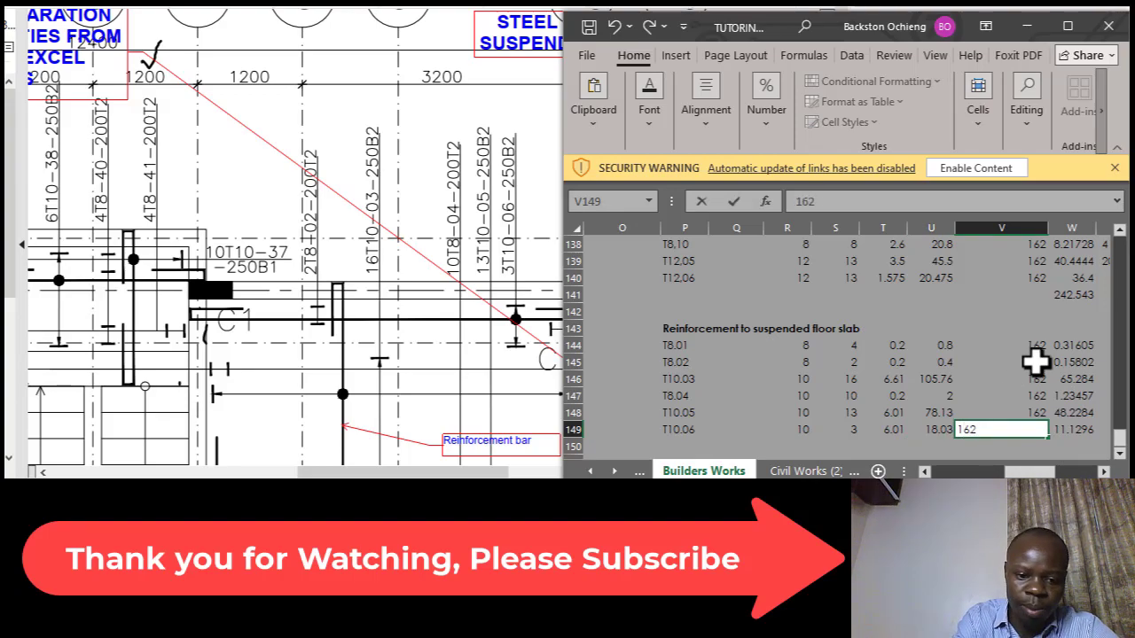
Check the cell references of the weight formula in W149 for the T10.06 row.
click(1074, 429)
click(932, 201)
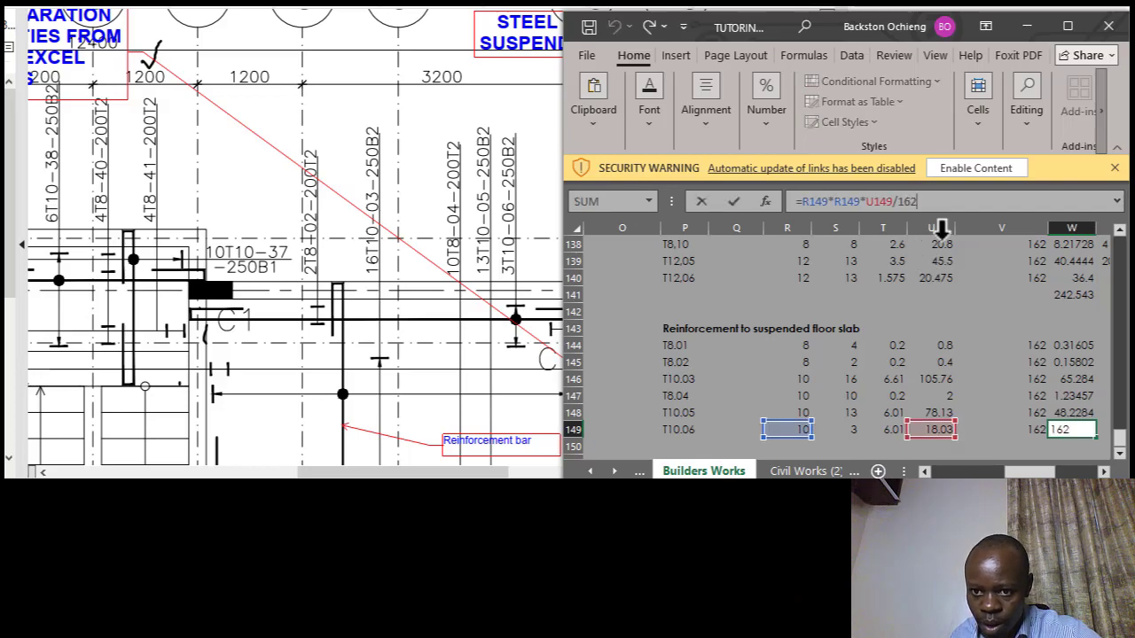
click(984, 362)
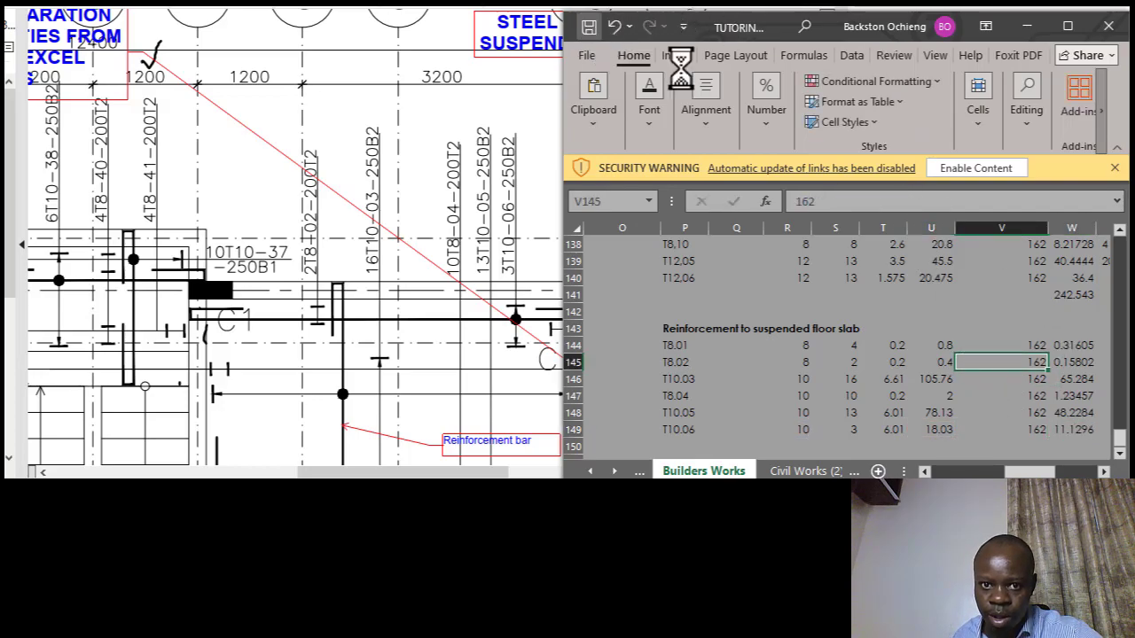
Check the next bar labels on the slab drawing and enter the bar mark T8.08 in P150.
click(1046, 329)
drag(1026, 477, 960, 475)
click(355, 226)
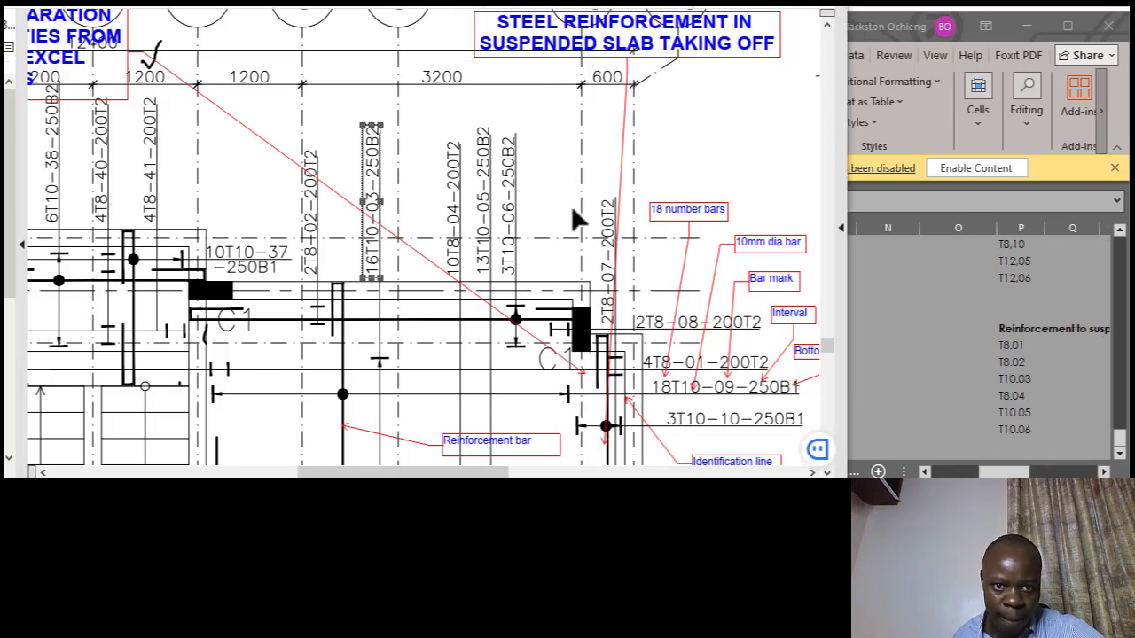
click(553, 146)
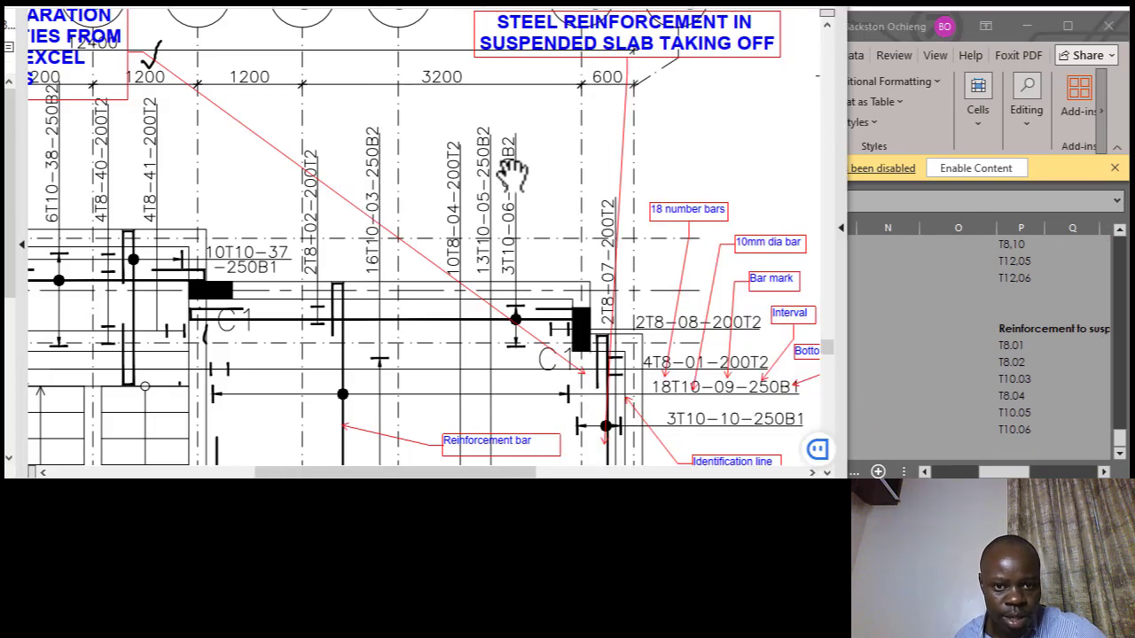
scroll(512, 173, down, 2)
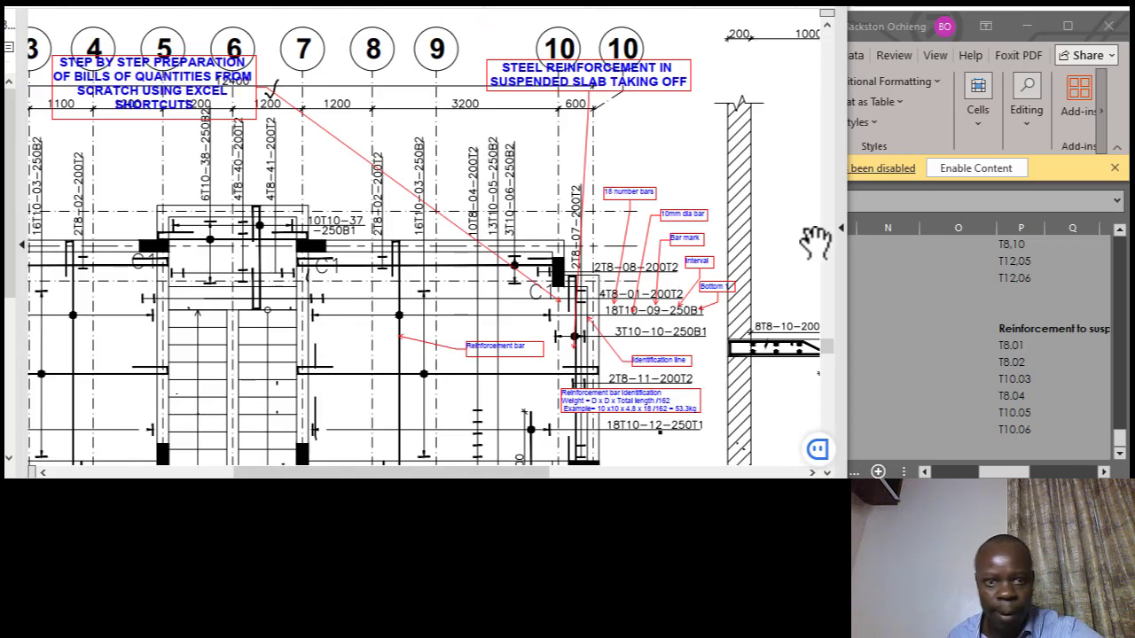
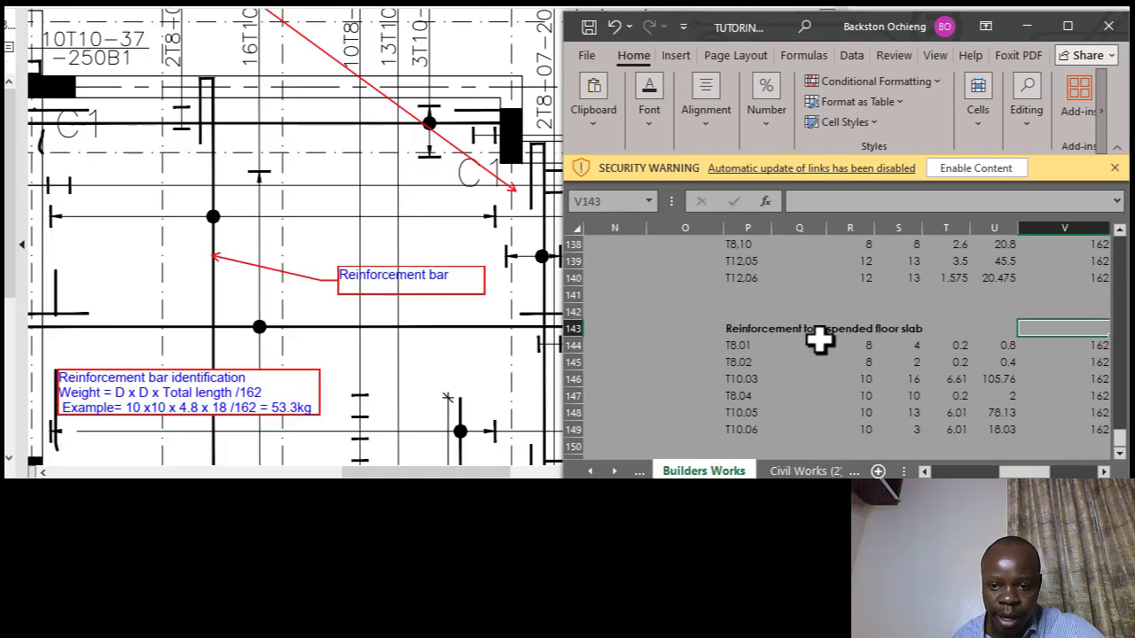
click(728, 446)
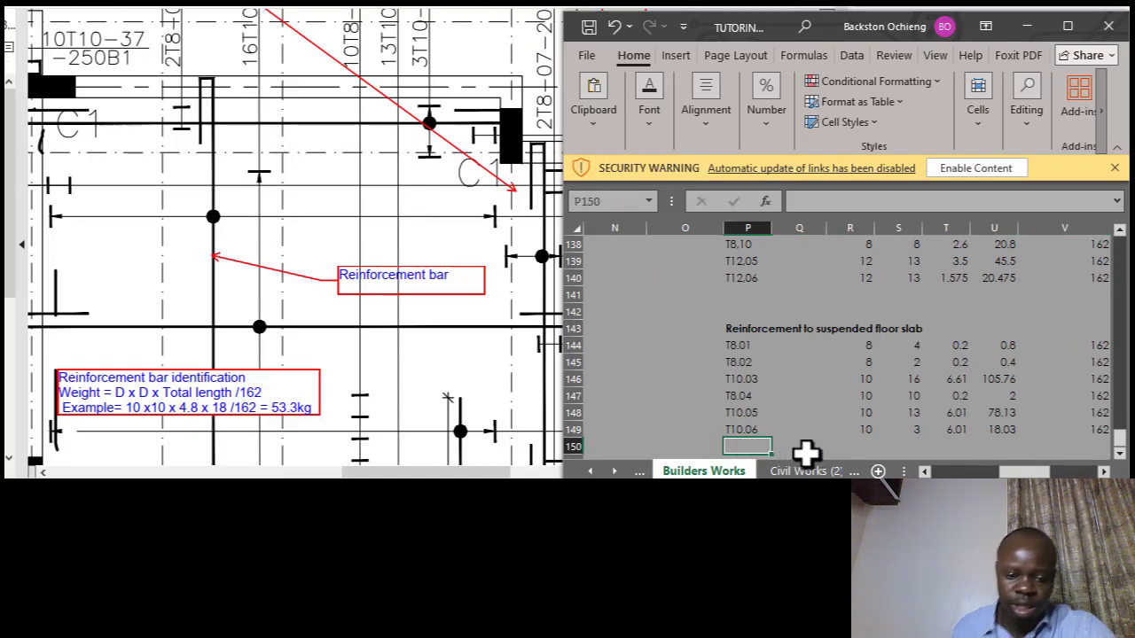
text(T8.08)
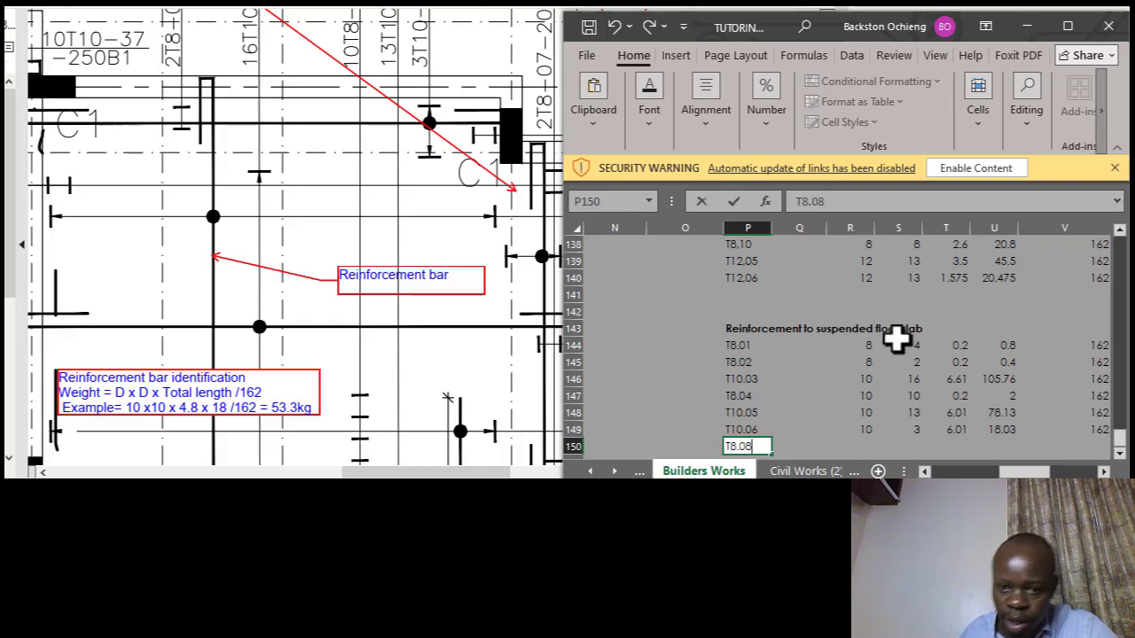
Enter the bar diameter 8 in R150 and the number of bars 2 in S150 for T8.08.
click(856, 447)
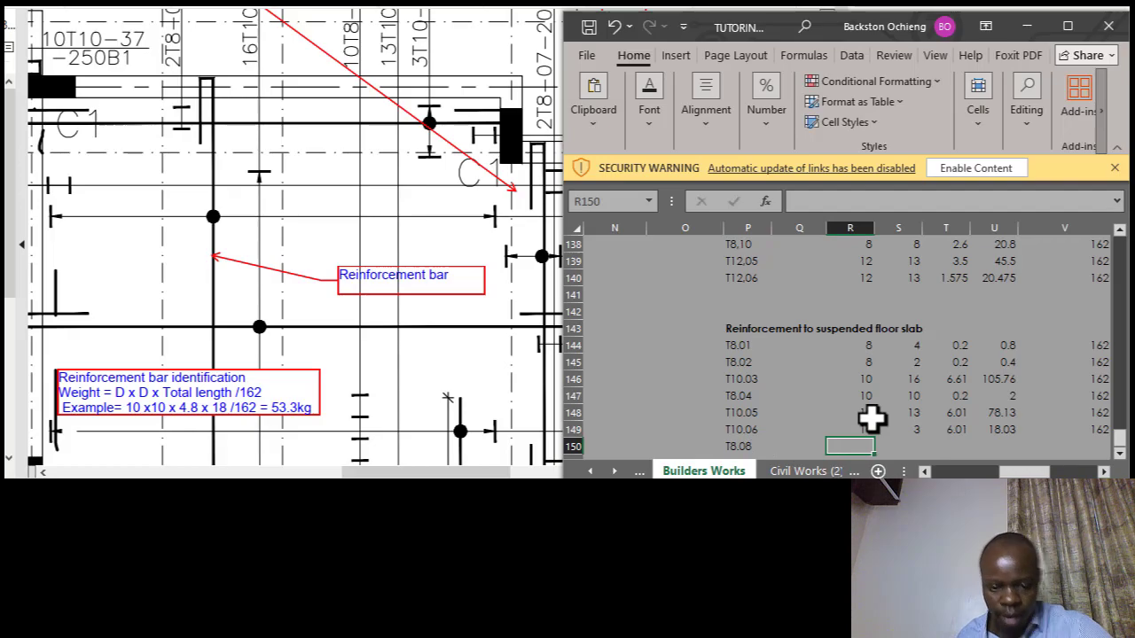
text(8)
click(914, 410)
click(915, 447)
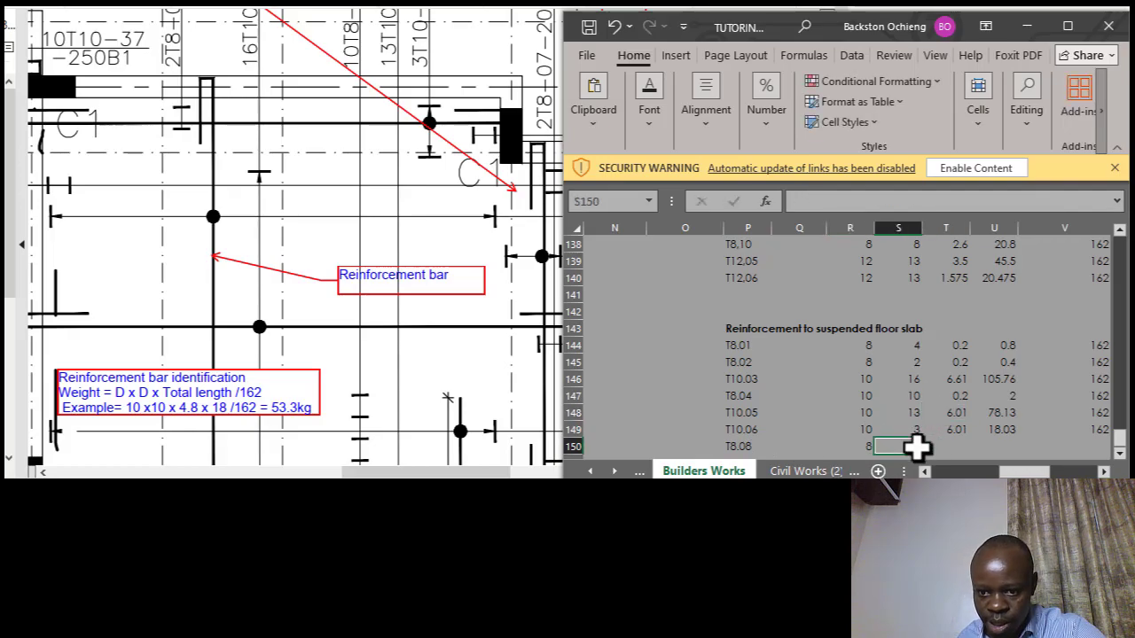
text(2)
click(933, 379)
Enter the bar length 0.2 in T150 for the T8.08 row.
click(948, 447)
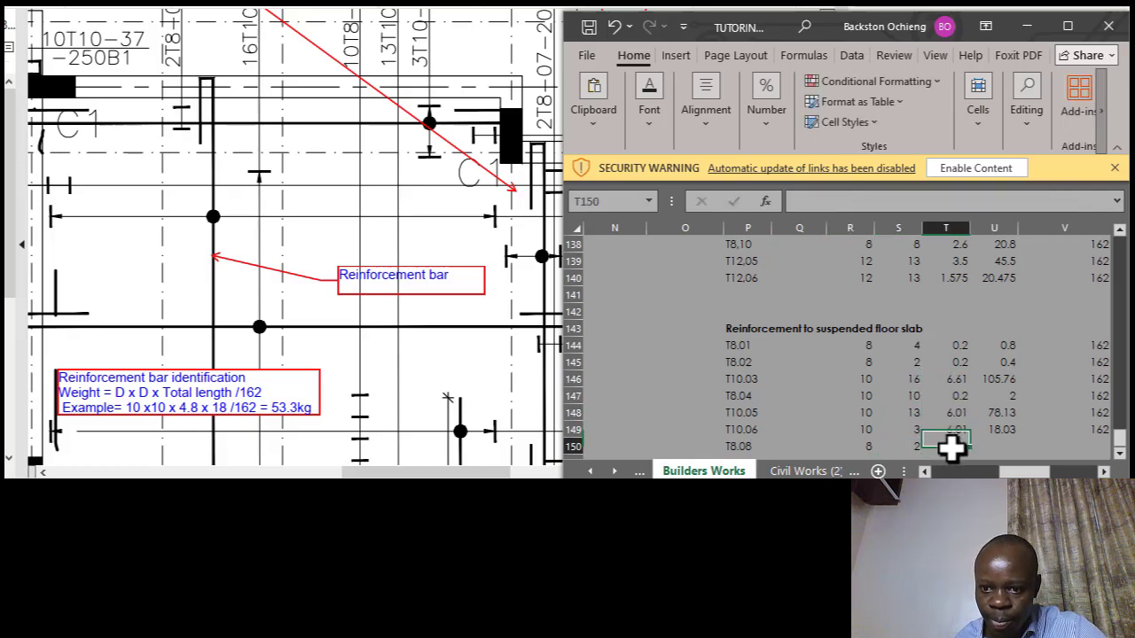
text(0)
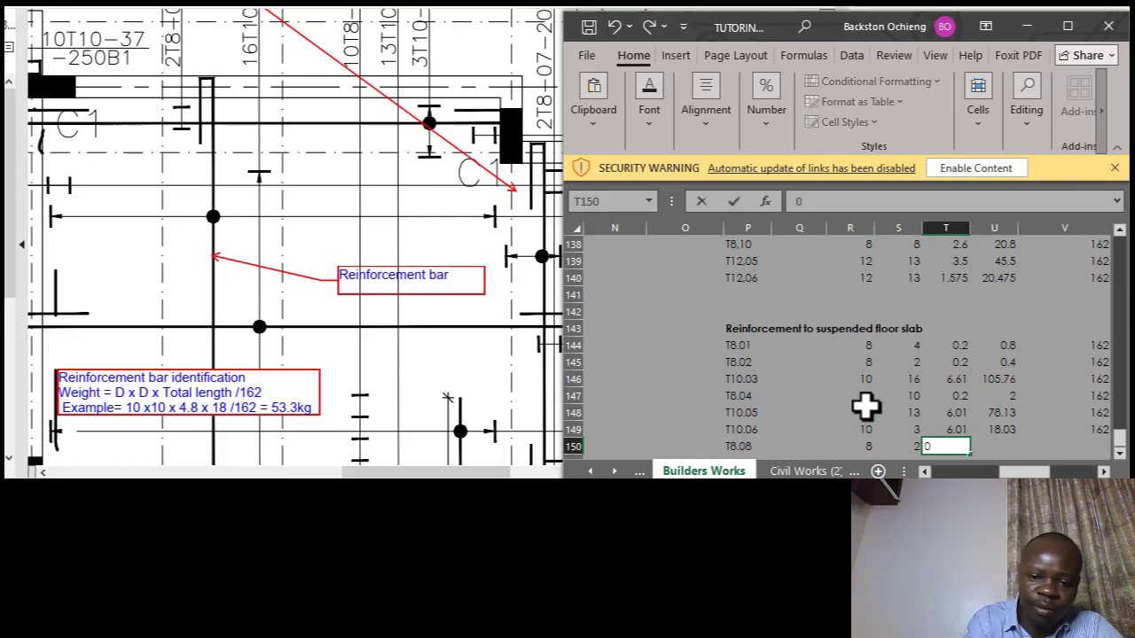
text(.2)
click(900, 410)
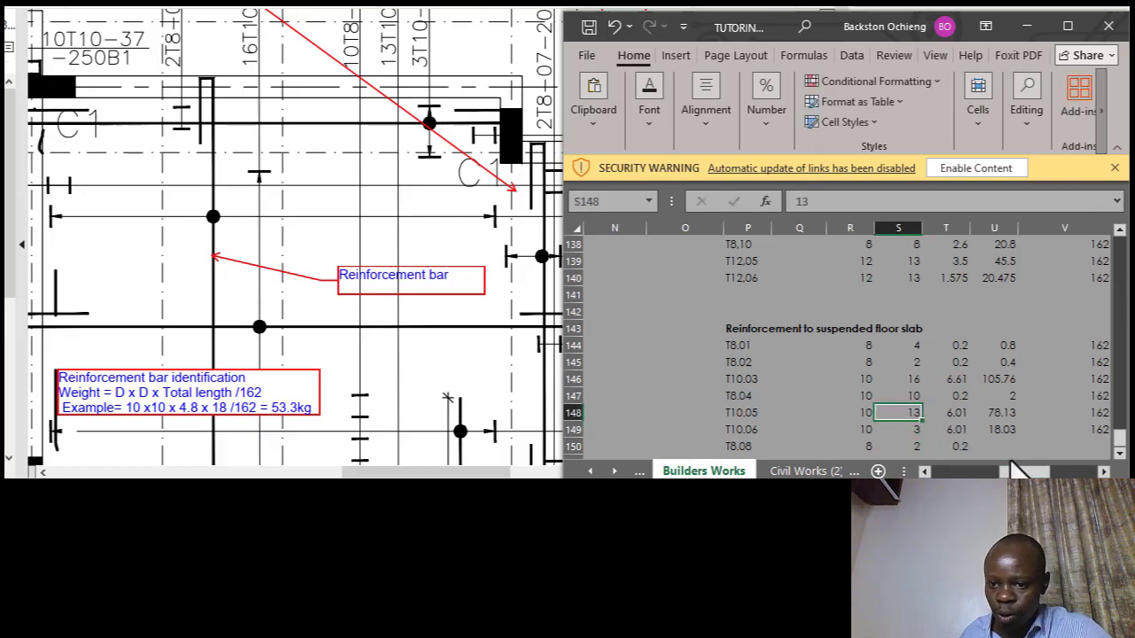
Copy the total length formula from U149 down to U150 for the T8.08 row.
click(1001, 446)
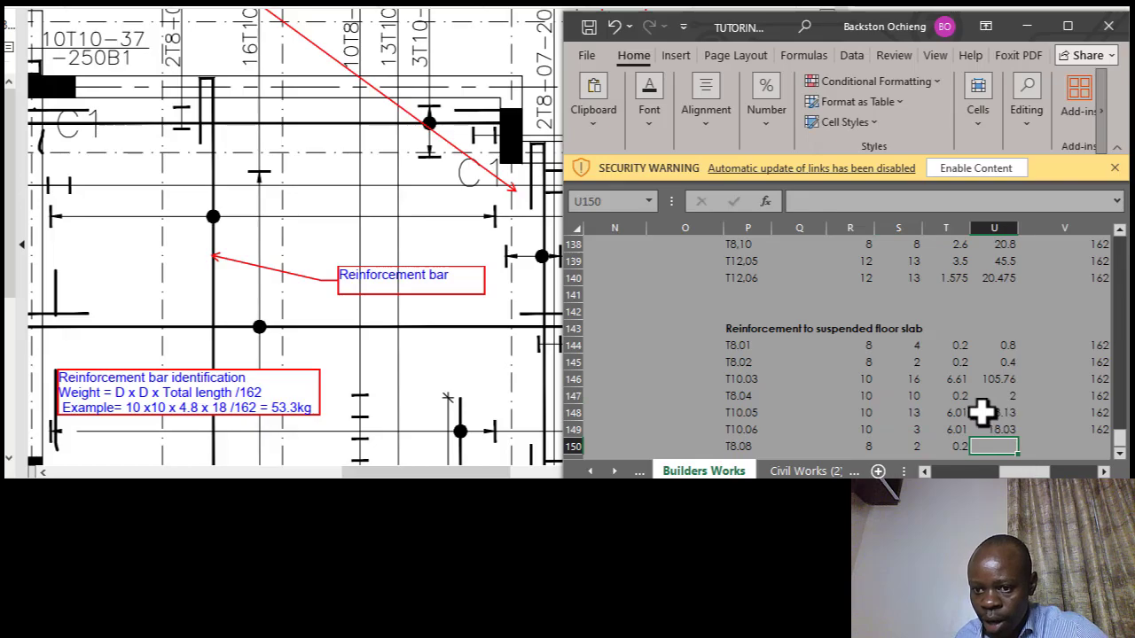
scroll(1008, 381, up, 1)
scroll(1008, 381, down, 1)
click(979, 379)
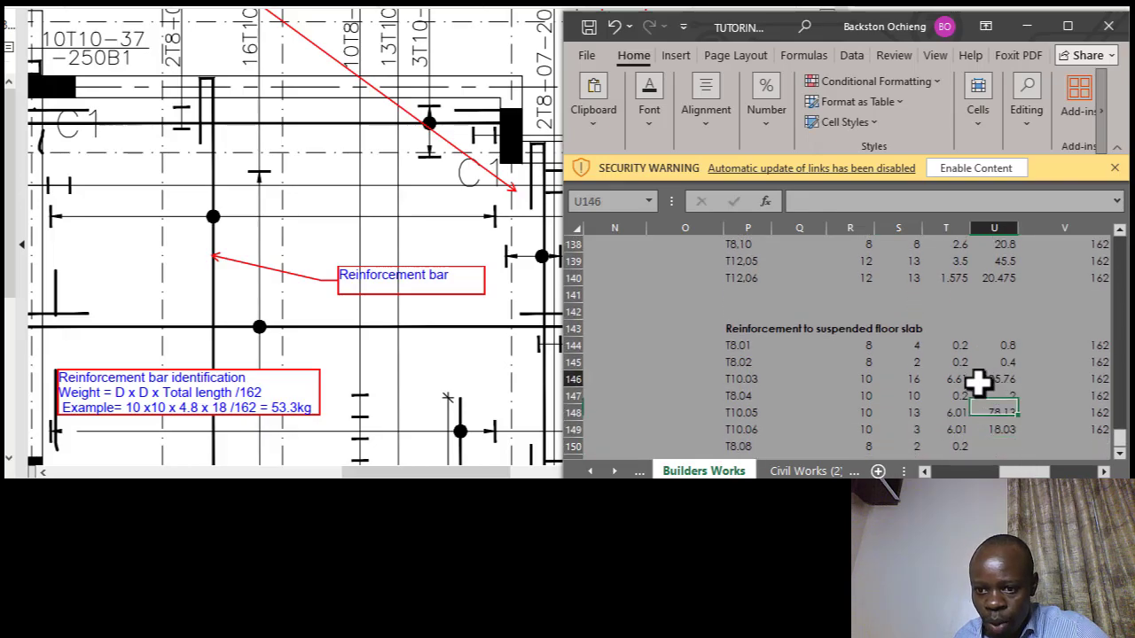
click(994, 429)
scroll(1008, 400, down, 1)
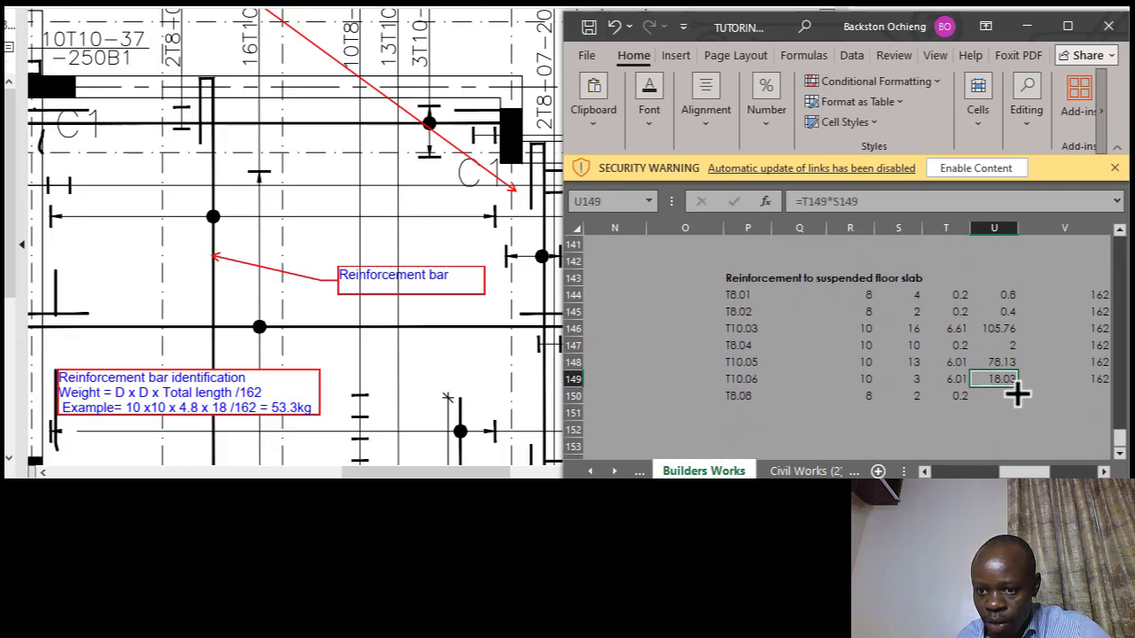
drag(1017, 393, 1019, 405)
Copy the weight divisor 162 from V149 down to V150 for the T8.08 row.
click(1078, 391)
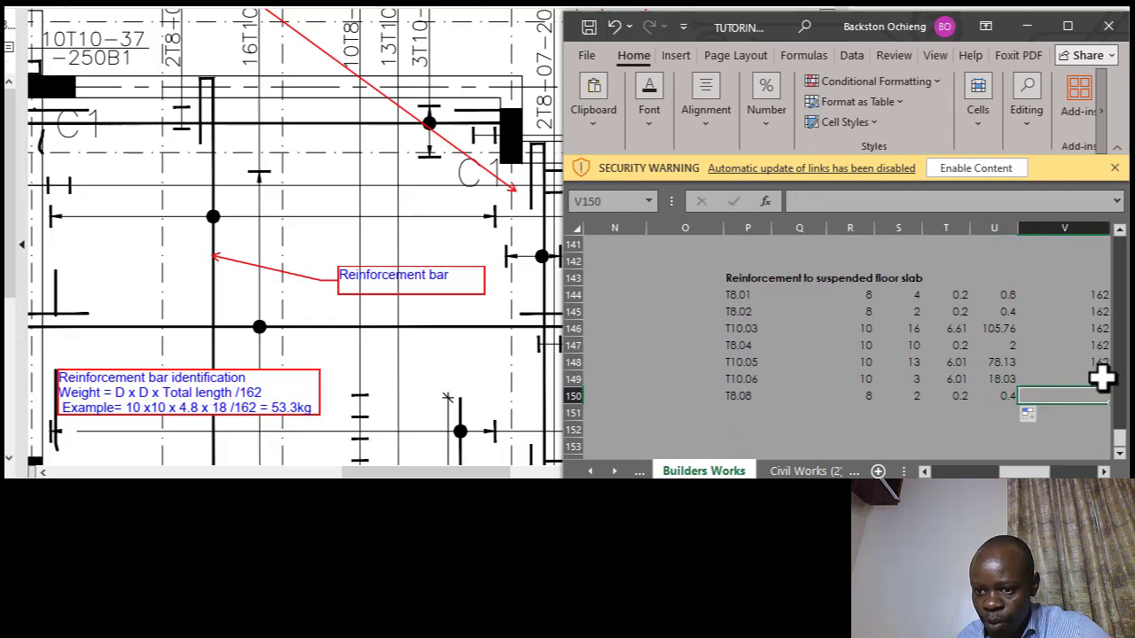
click(1102, 378)
click(1103, 471)
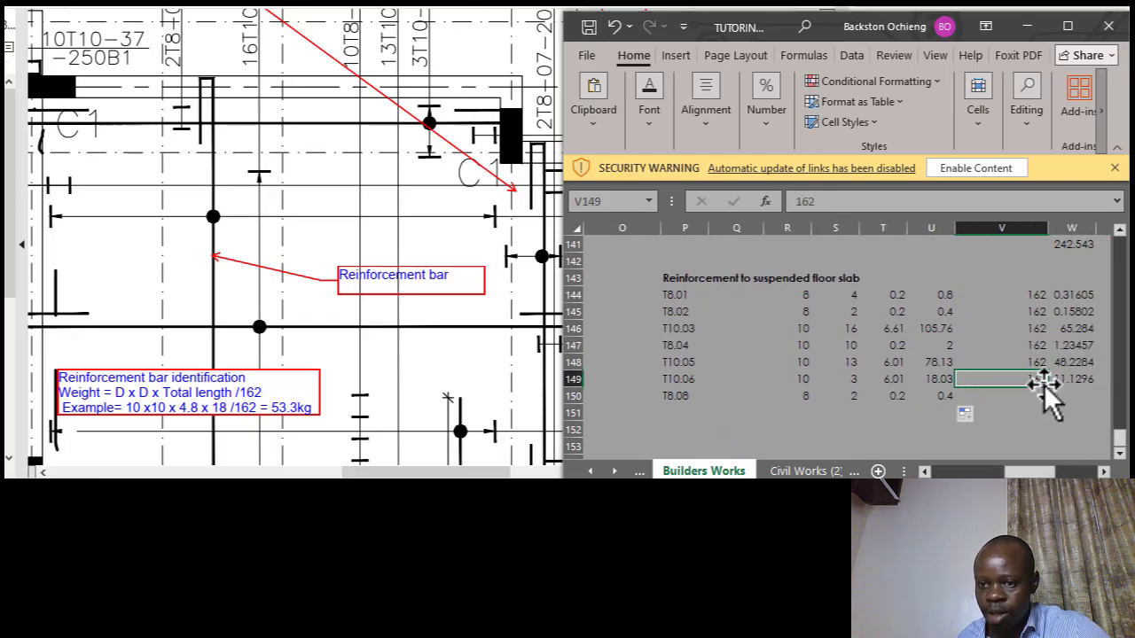
drag(1046, 387, 1050, 400)
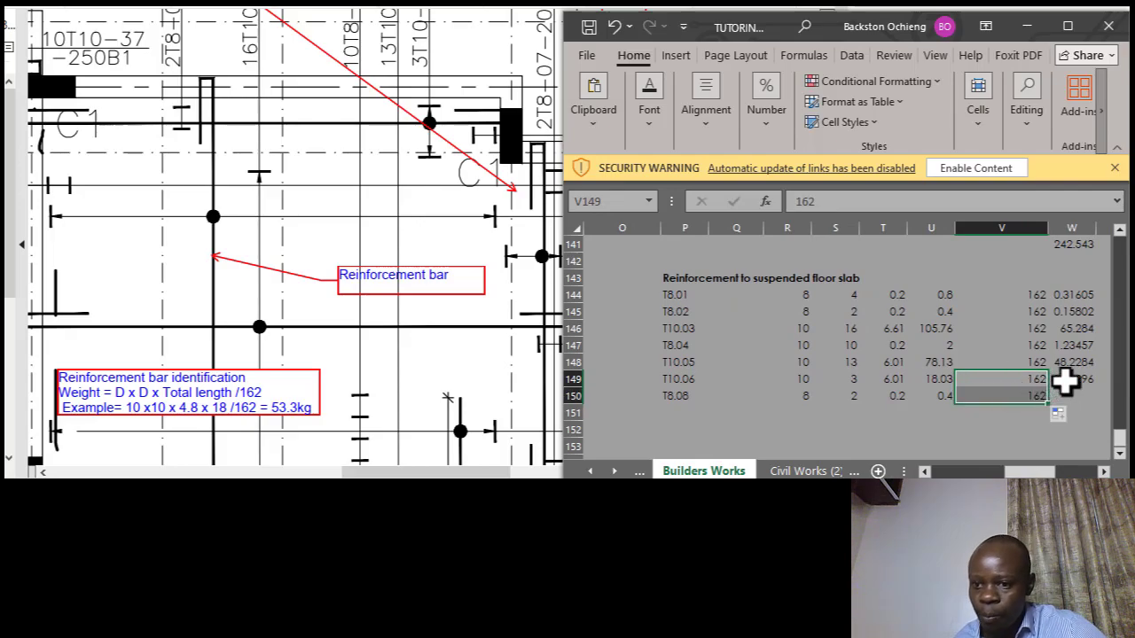
Copy the weight formula from W149 down to W150 for the T8.08 row and check its cell references.
click(1071, 379)
drag(1097, 388, 1104, 413)
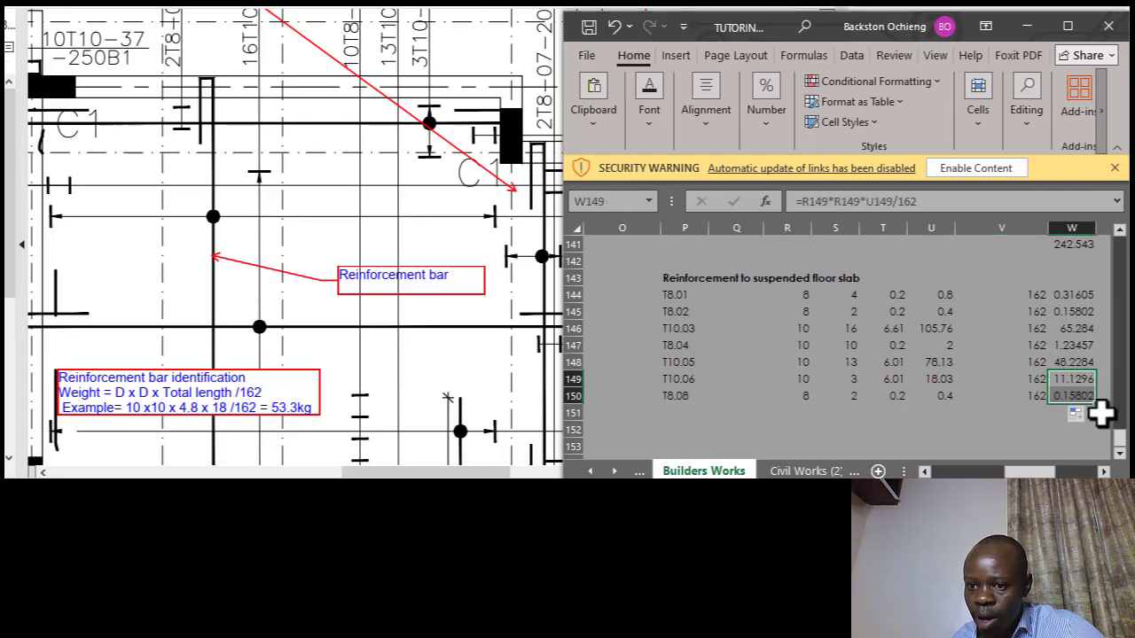
click(1074, 398)
click(939, 204)
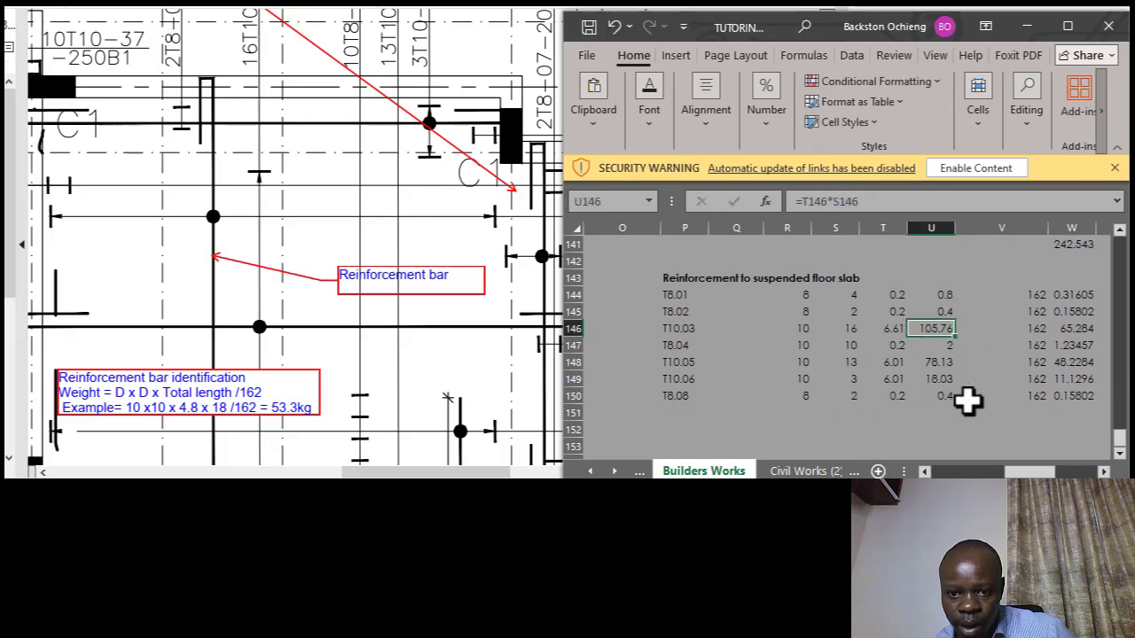
click(1069, 396)
drag(1028, 474, 1006, 474)
click(924, 412)
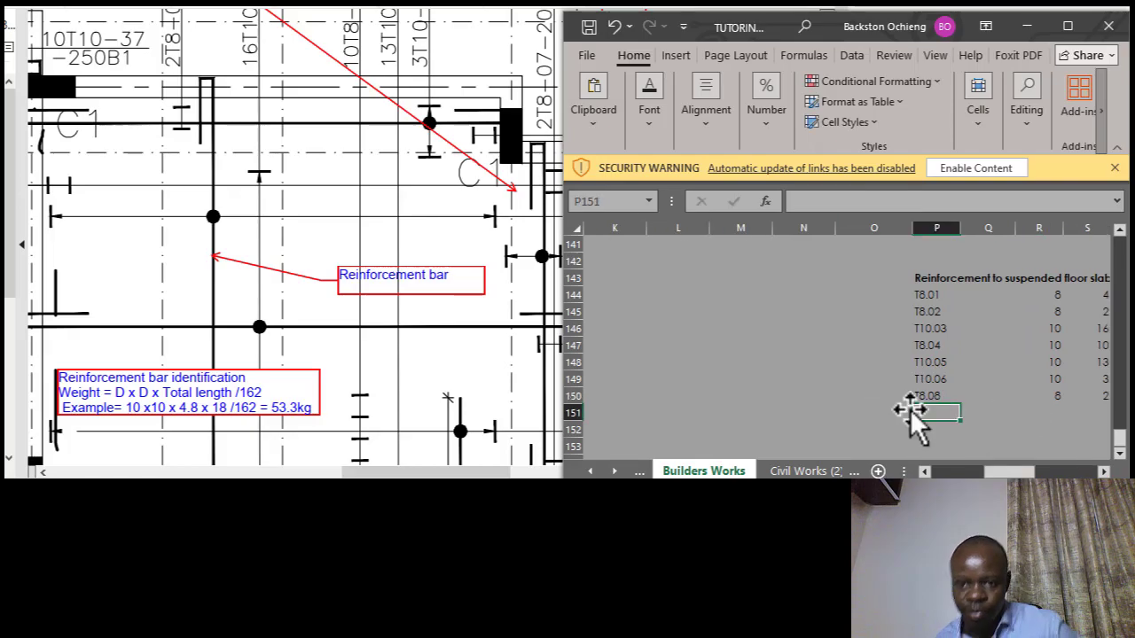
click(937, 395)
click(941, 381)
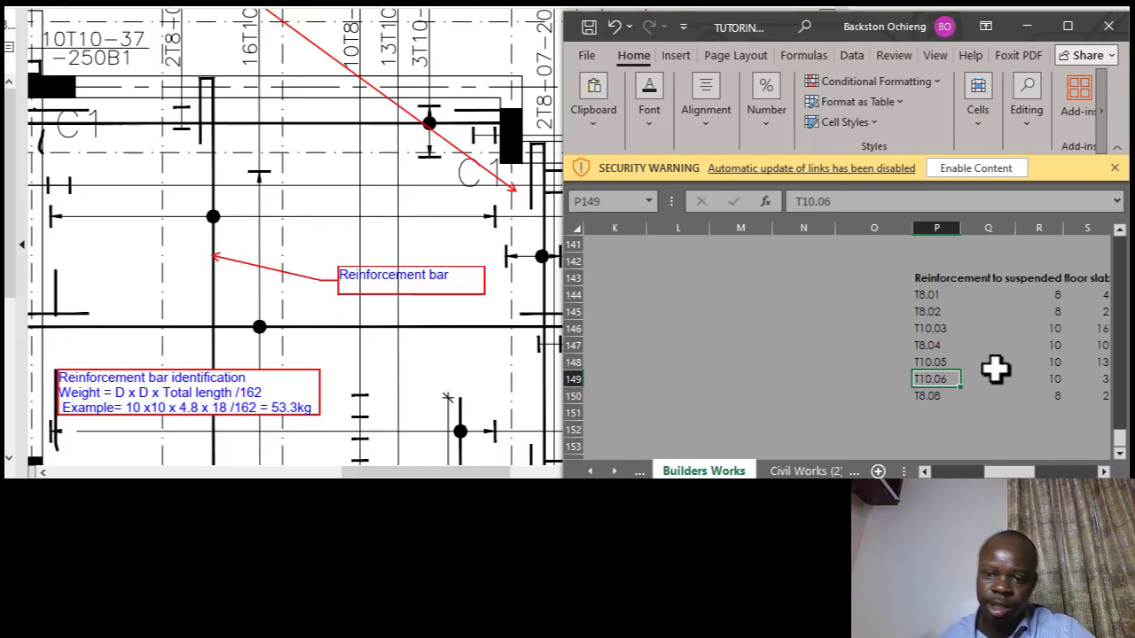
click(929, 415)
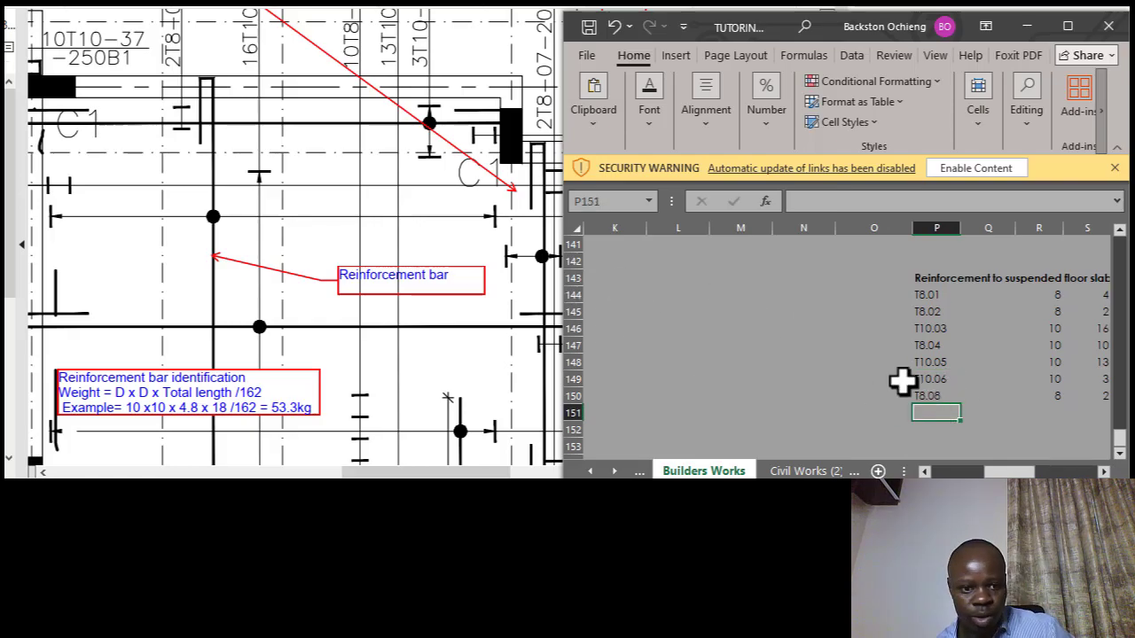
Move the reinforcement bar identification note off the slab bay onto the lower part of the staircase in the drawing.
click(417, 318)
scroll(532, 284, up, 3)
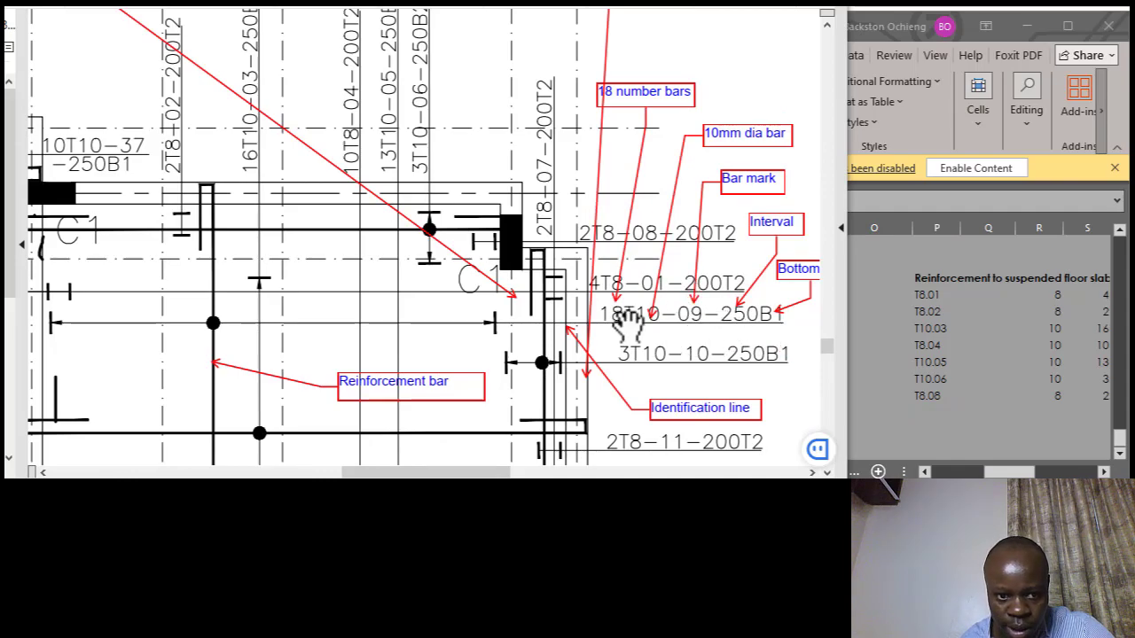
scroll(539, 266, down, 3)
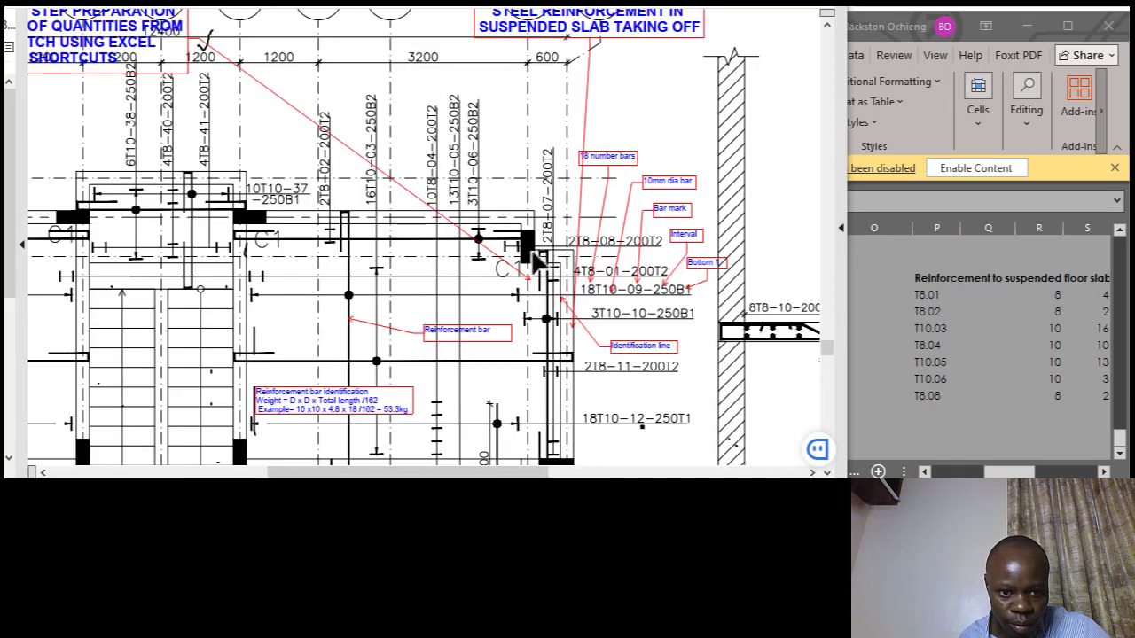
scroll(523, 256, down, 1)
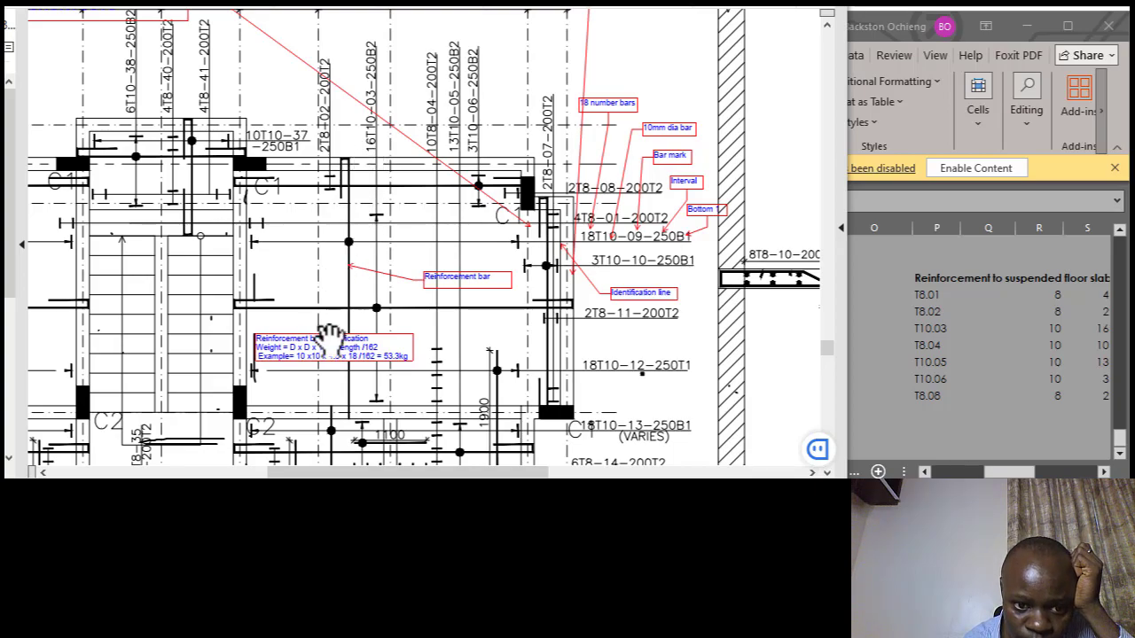
mouse_move(329, 349)
mouse_down()
mouse_move(193, 358)
mouse_move(133, 382)
mouse_up()
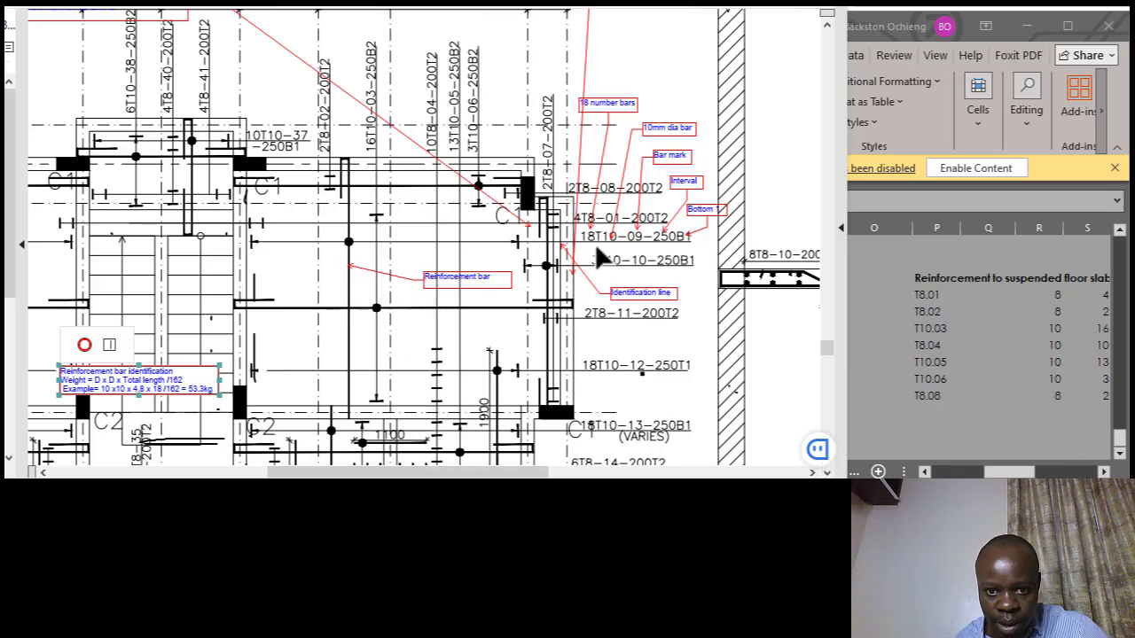
Enter the bar mark T10.09 in P151 and its diameter 10 in R151.
click(930, 411)
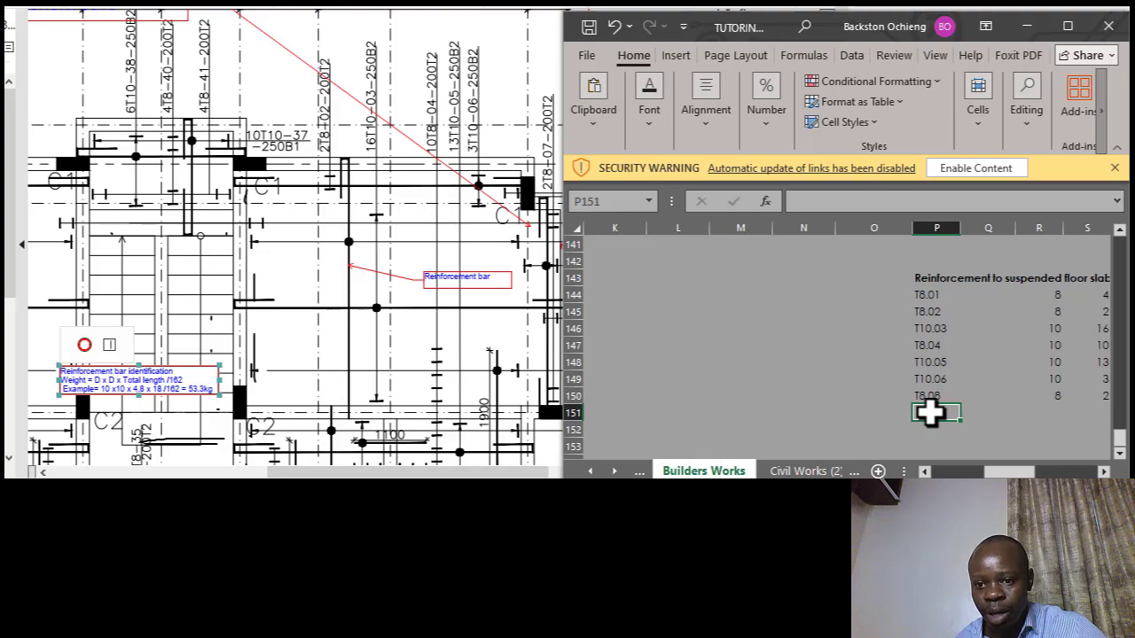
text(T10.09)
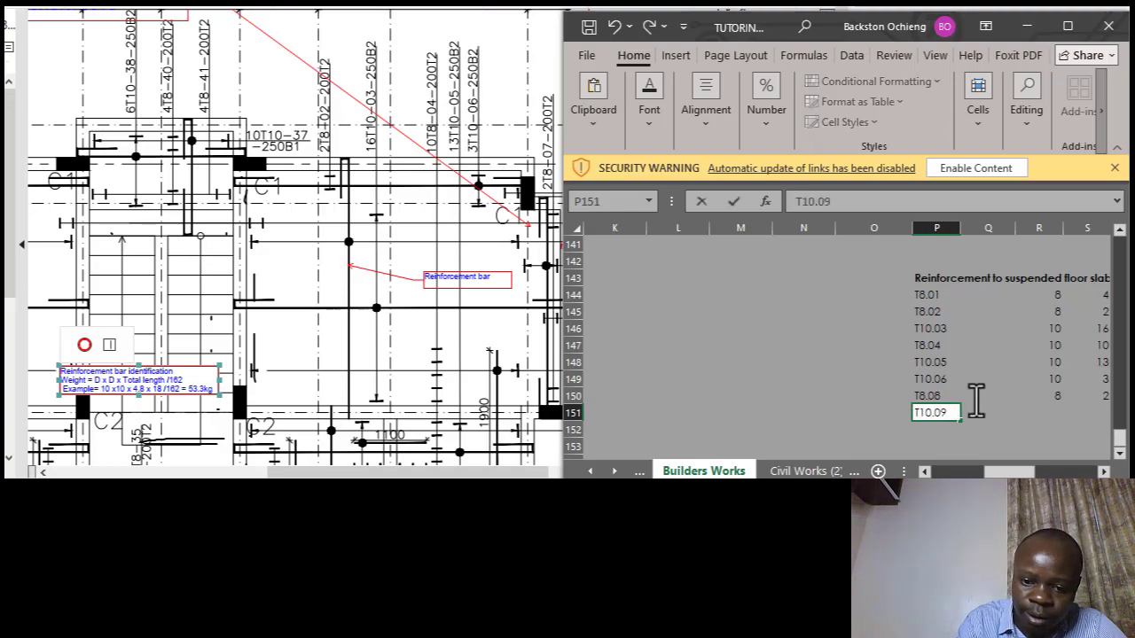
click(1037, 409)
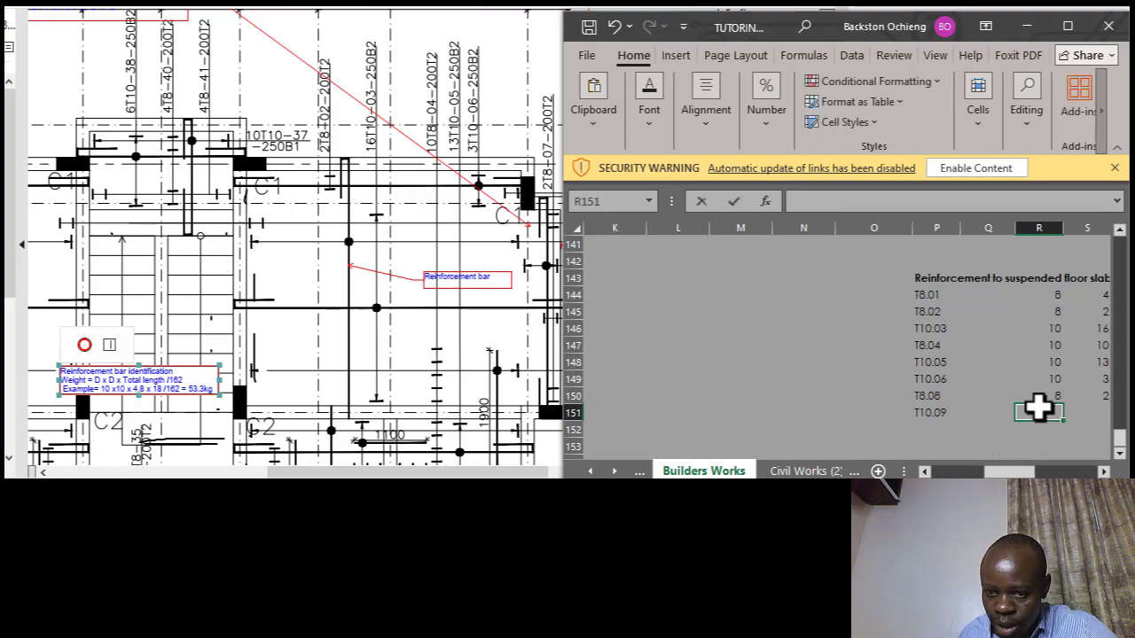
text(10)
click(984, 381)
Check the T10.09 label on the drawing and enter the number of bars 18 in S151.
click(1103, 471)
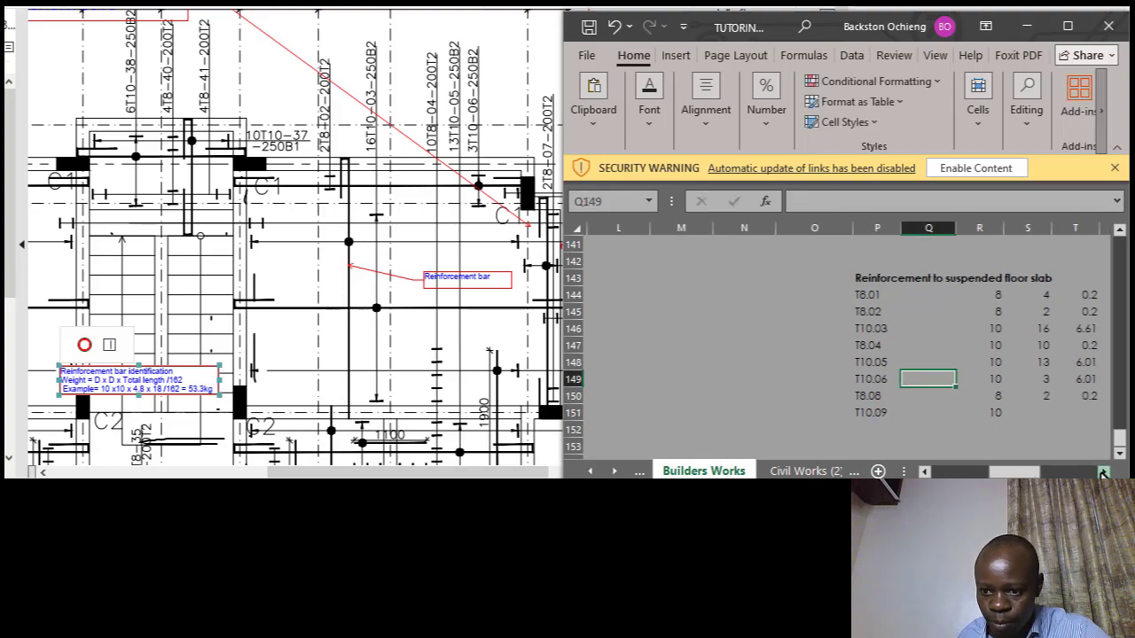
click(1102, 471)
click(975, 296)
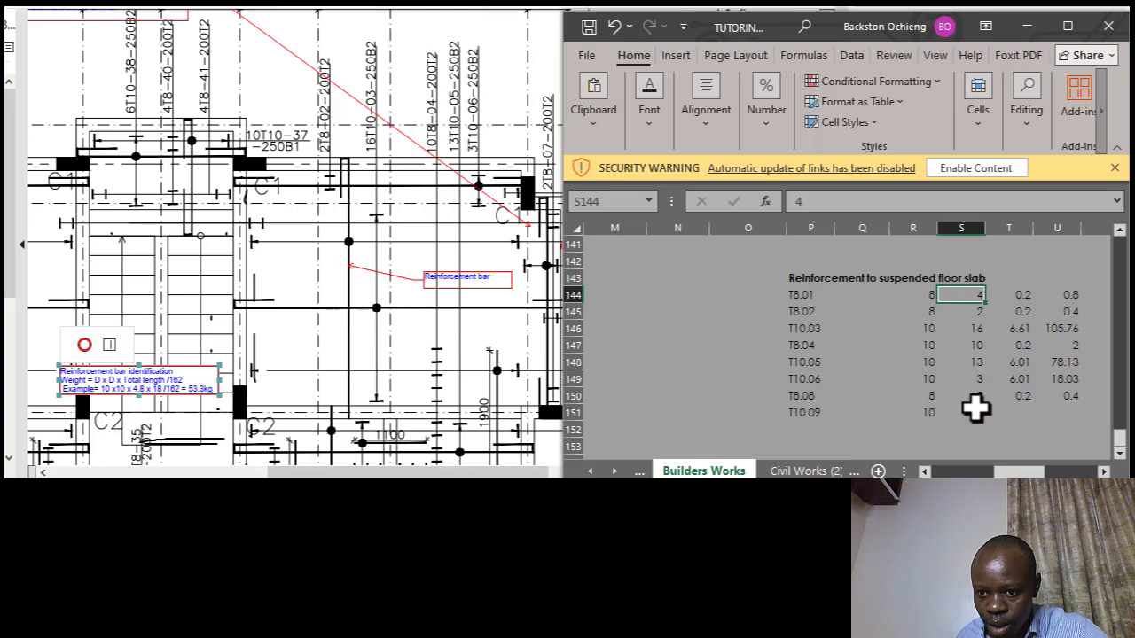
click(975, 410)
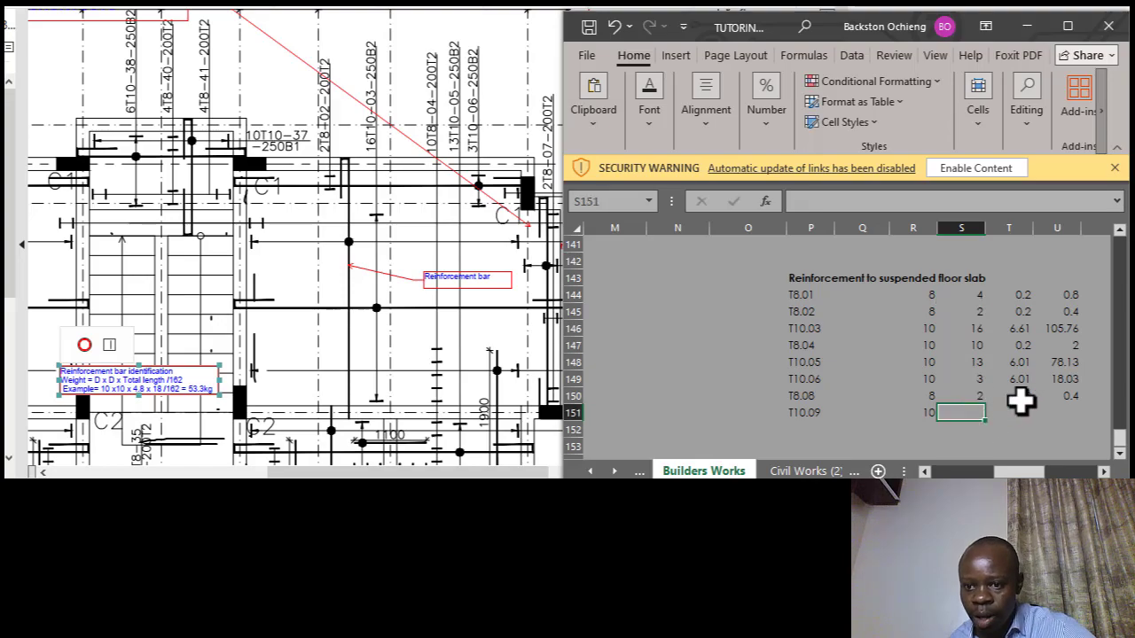
click(463, 253)
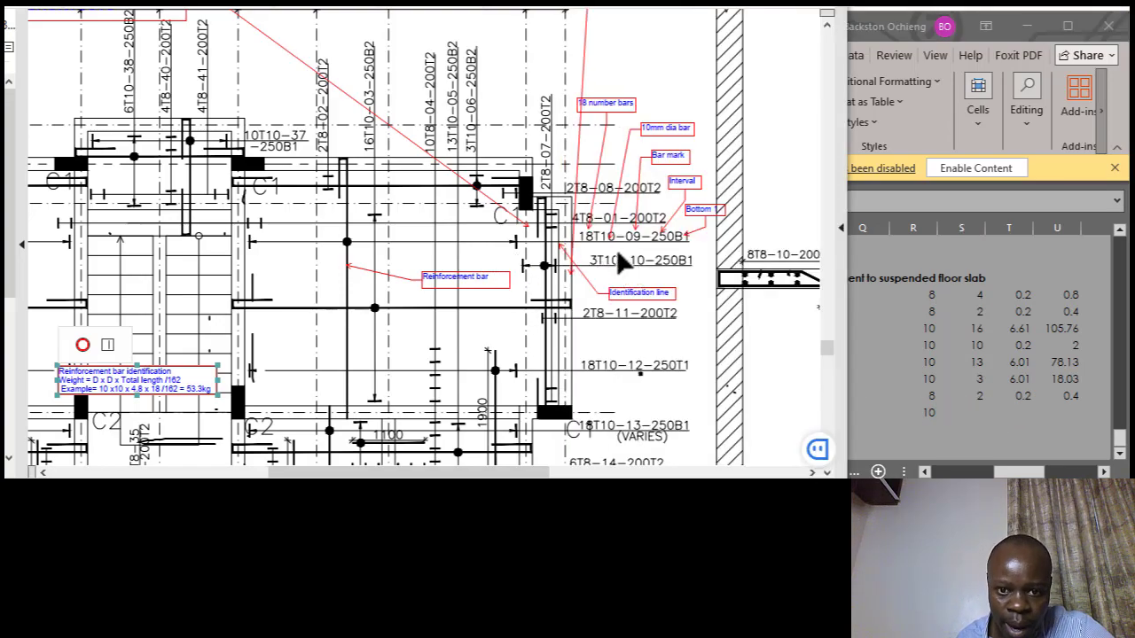
click(981, 410)
text(1)
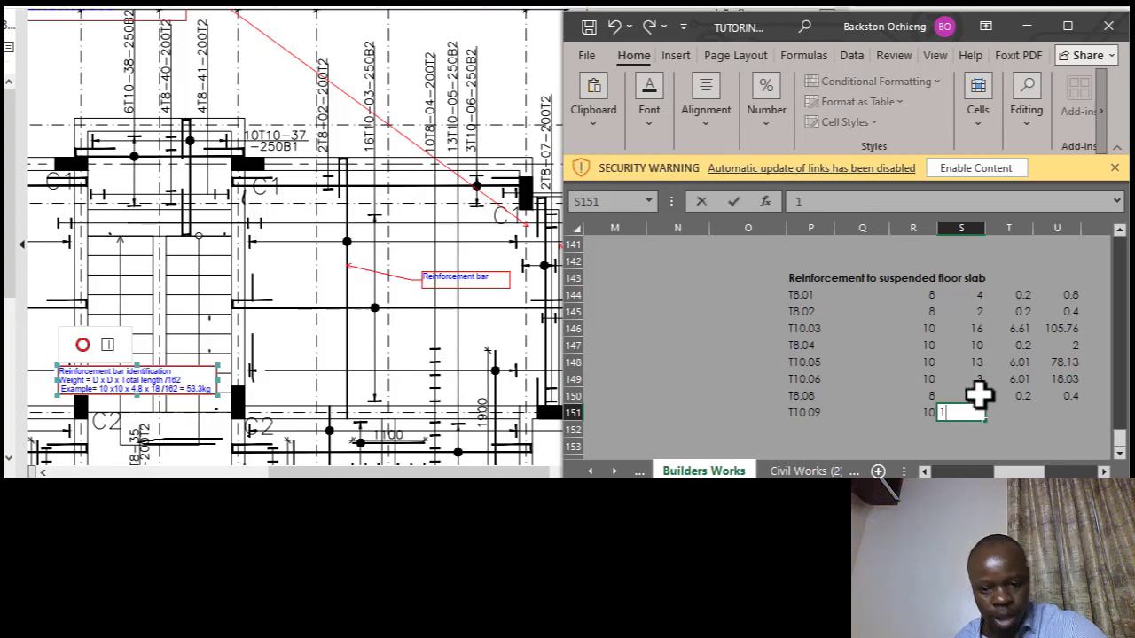
text(8)
click(1008, 409)
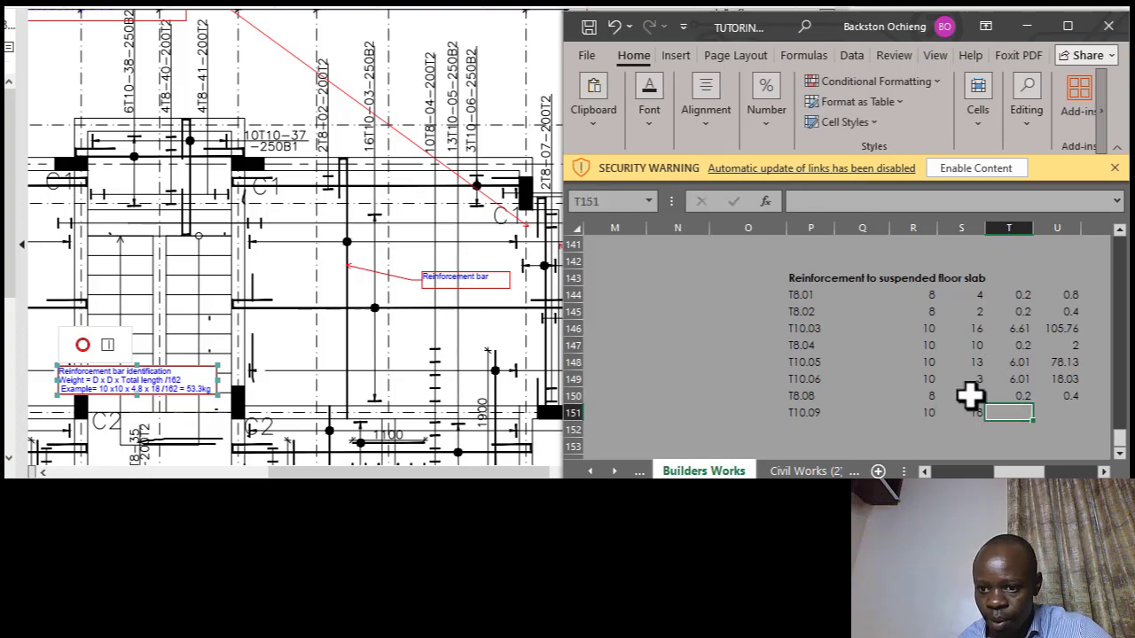
Examine the drawing around the T10.09 bar and bring the A1 to E1 grid lines and their dimensions into view.
click(358, 254)
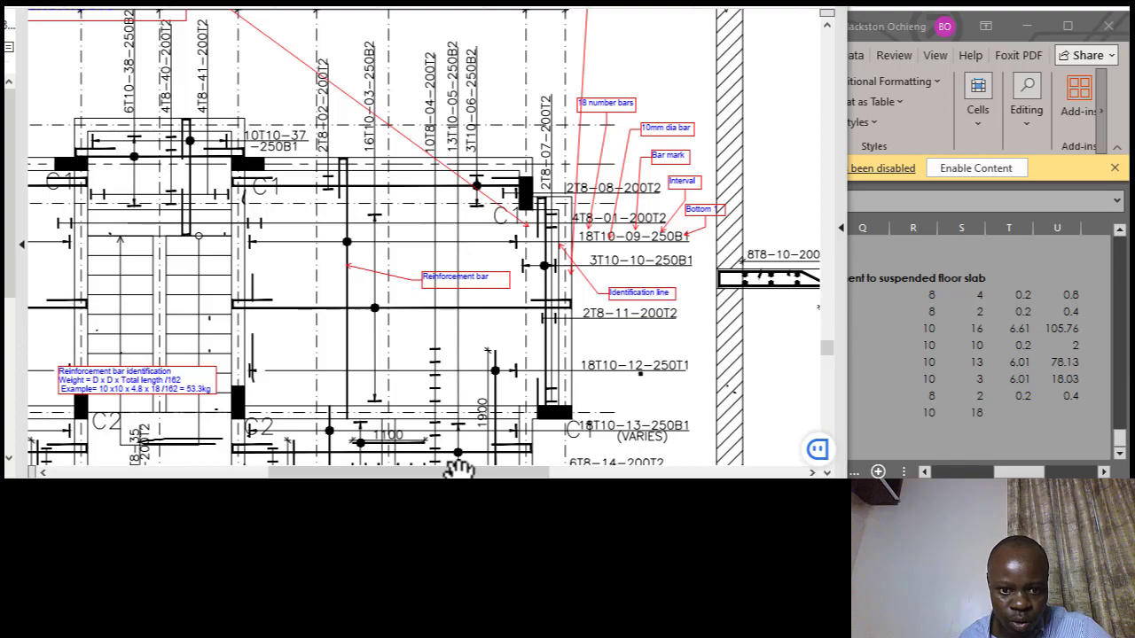
drag(458, 468, 392, 468)
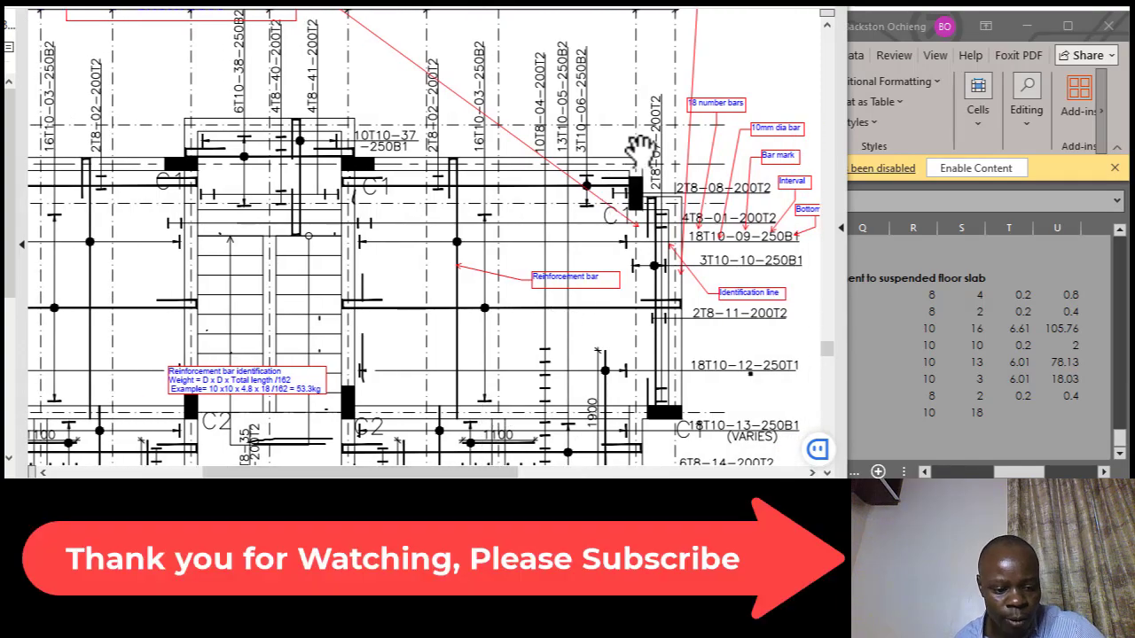
scroll(588, 317, down, 3)
scroll(488, 474, up, 2)
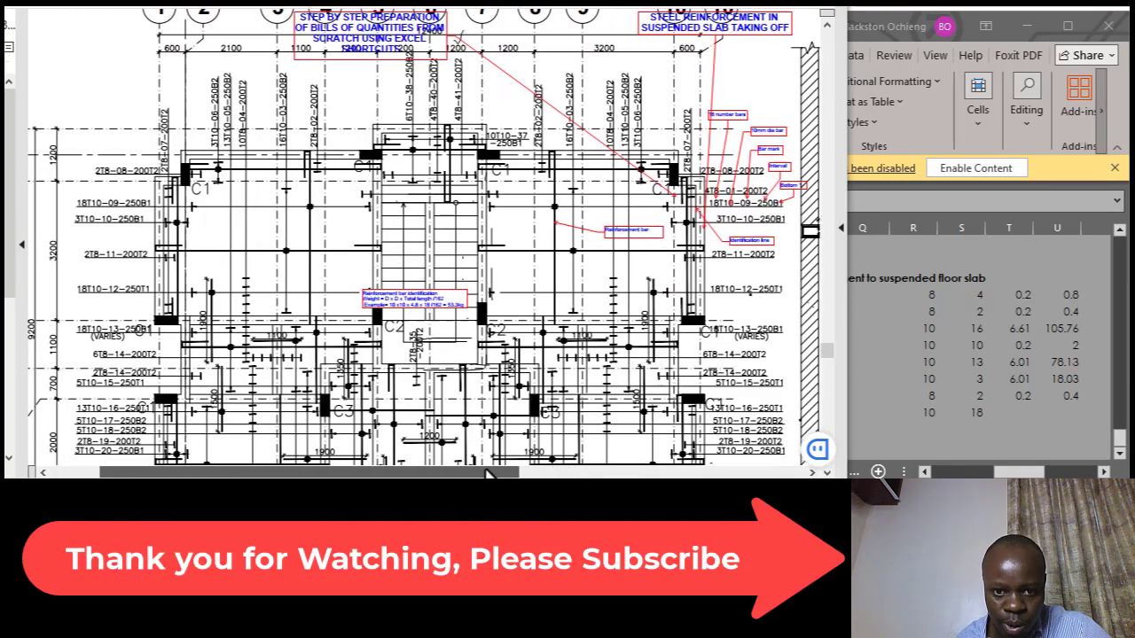
drag(487, 474, 454, 474)
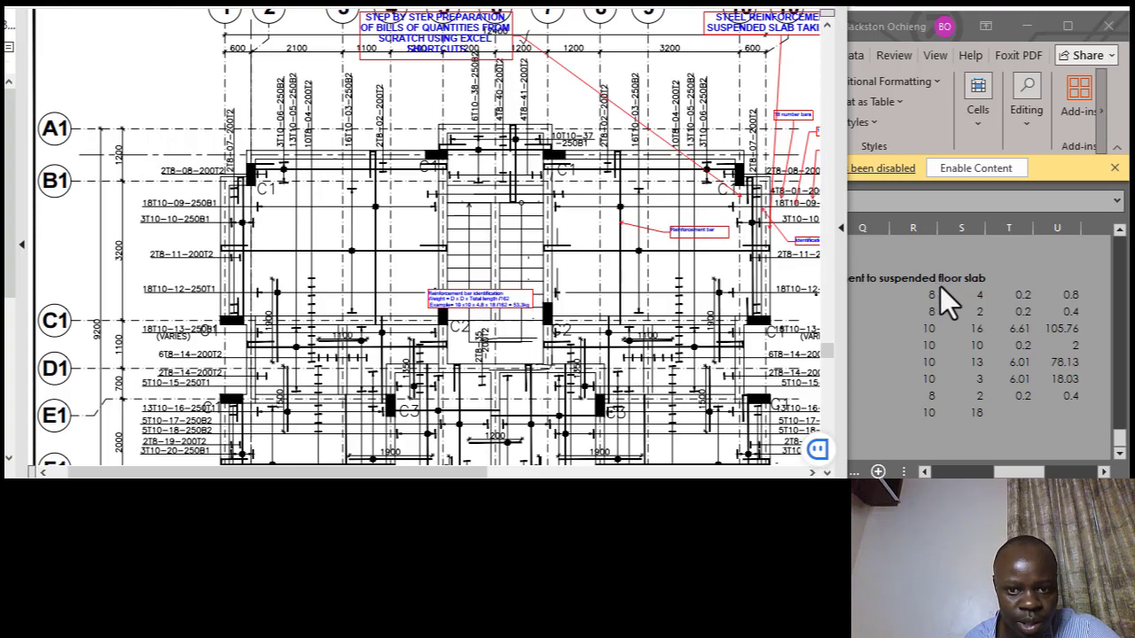
click(1010, 412)
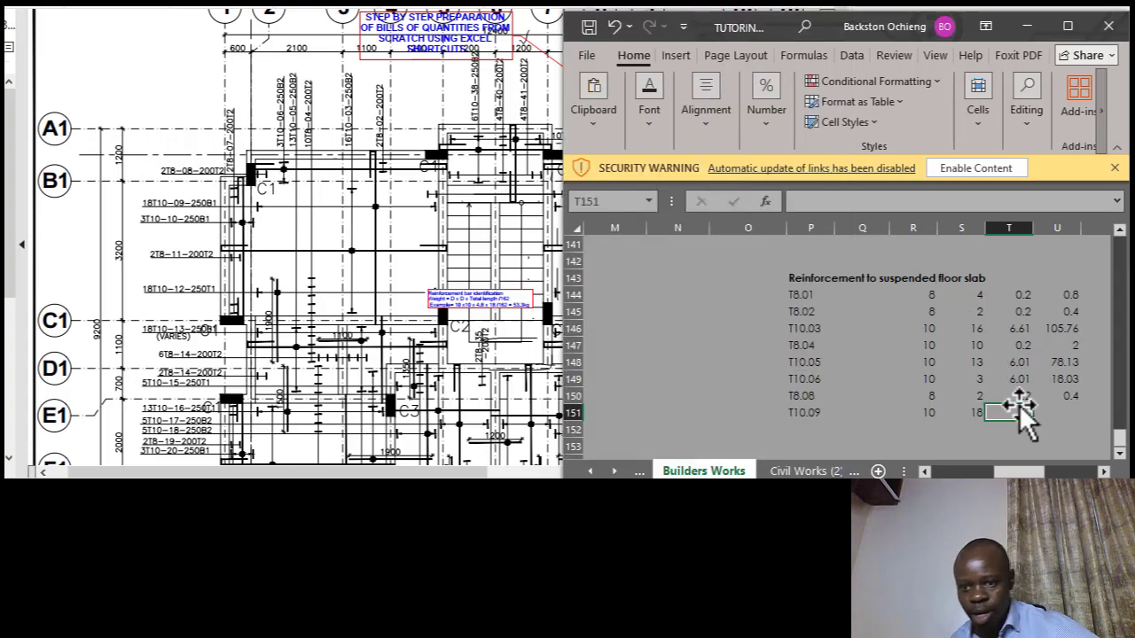
click(1055, 398)
click(1012, 412)
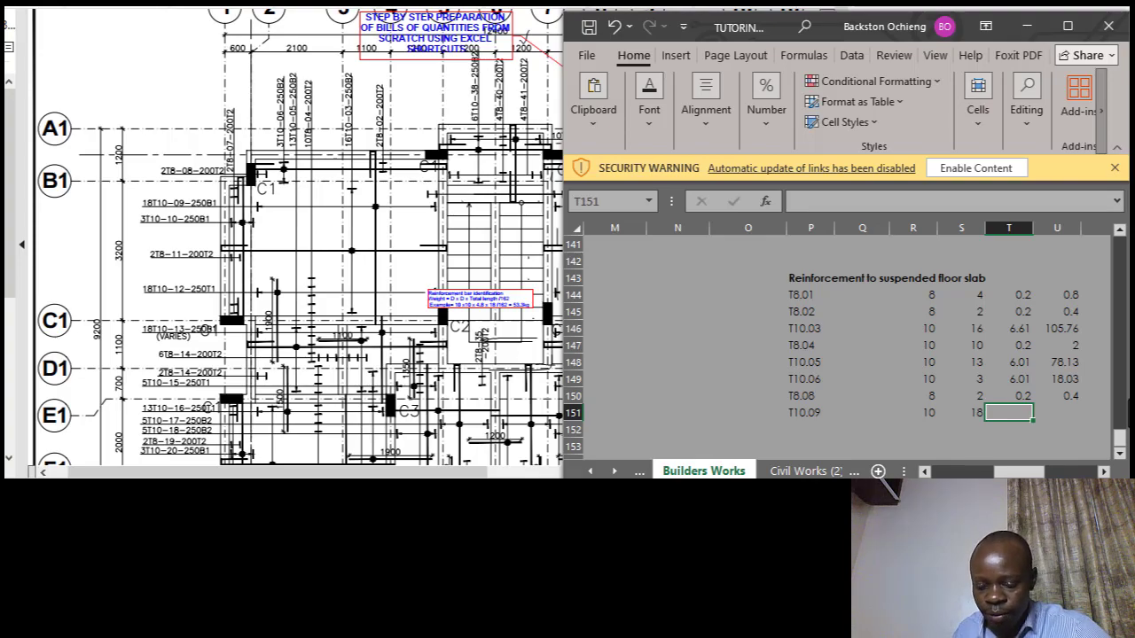
text(=3.2)
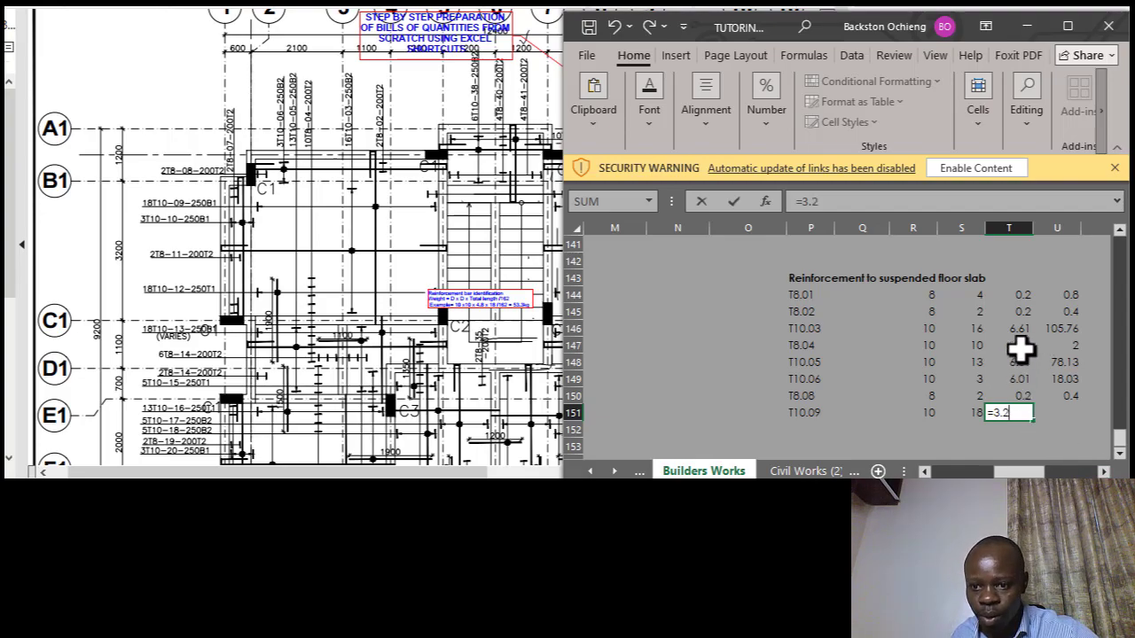
click(1010, 347)
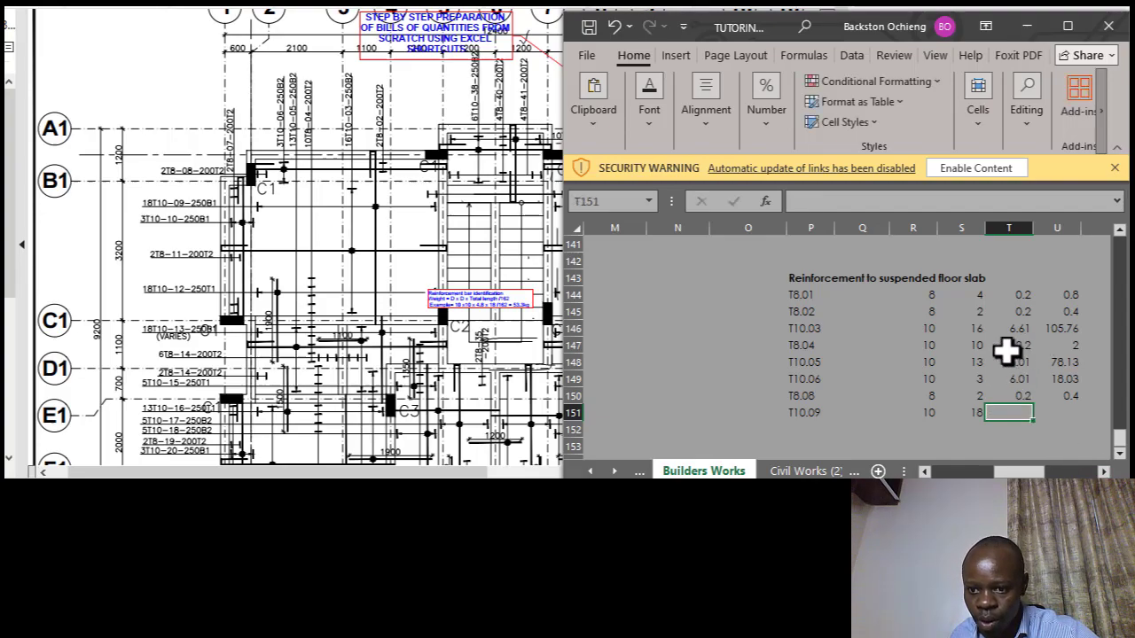
Enter =3.2+0.6+0.1*2 as the start of the T10.09 length formula in T151, checking the dimensions on the drawing.
click(1022, 411)
text(=)
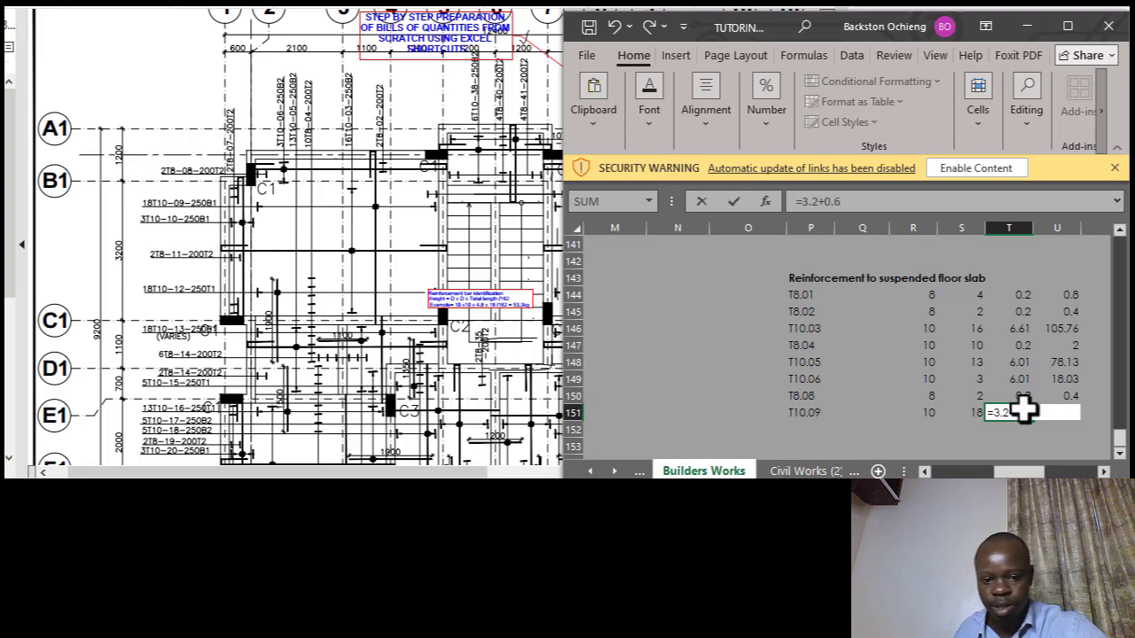
text(3.2+0.6)
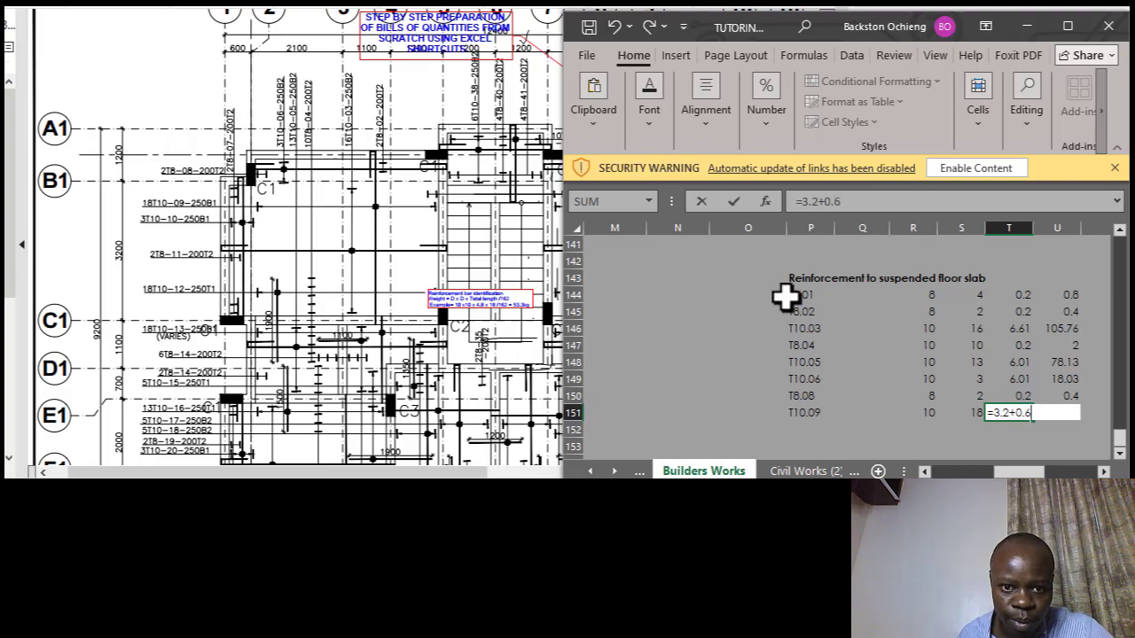
click(341, 292)
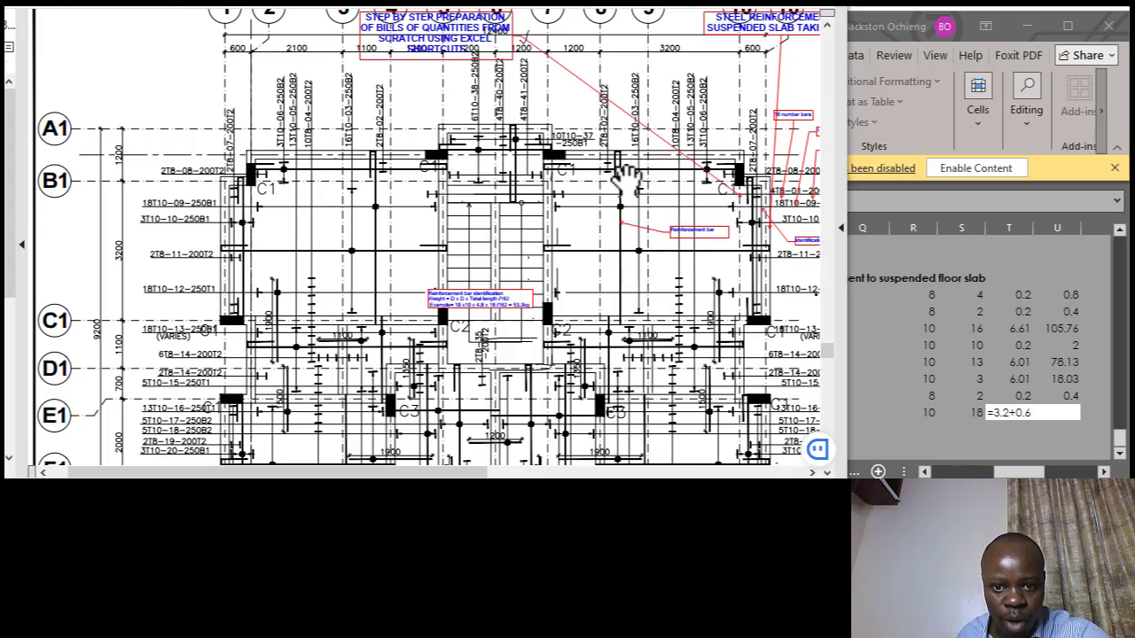
click(886, 306)
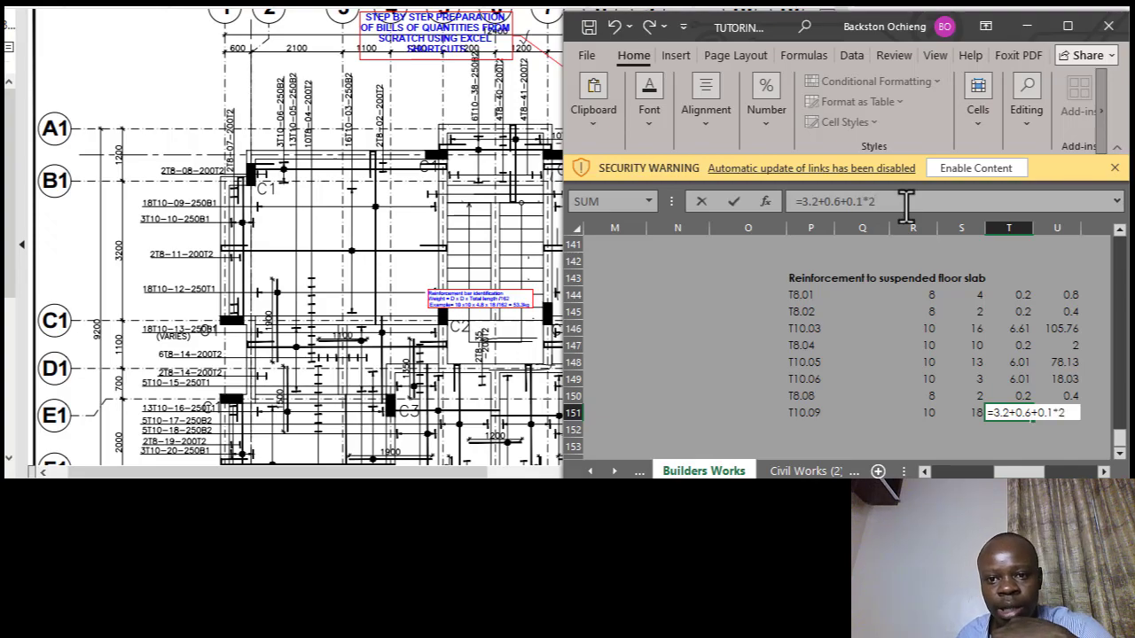
Open the On-Screen Keyboard and extend the T10.09 length formula in T151 with -0.015*2.
click(466, 220)
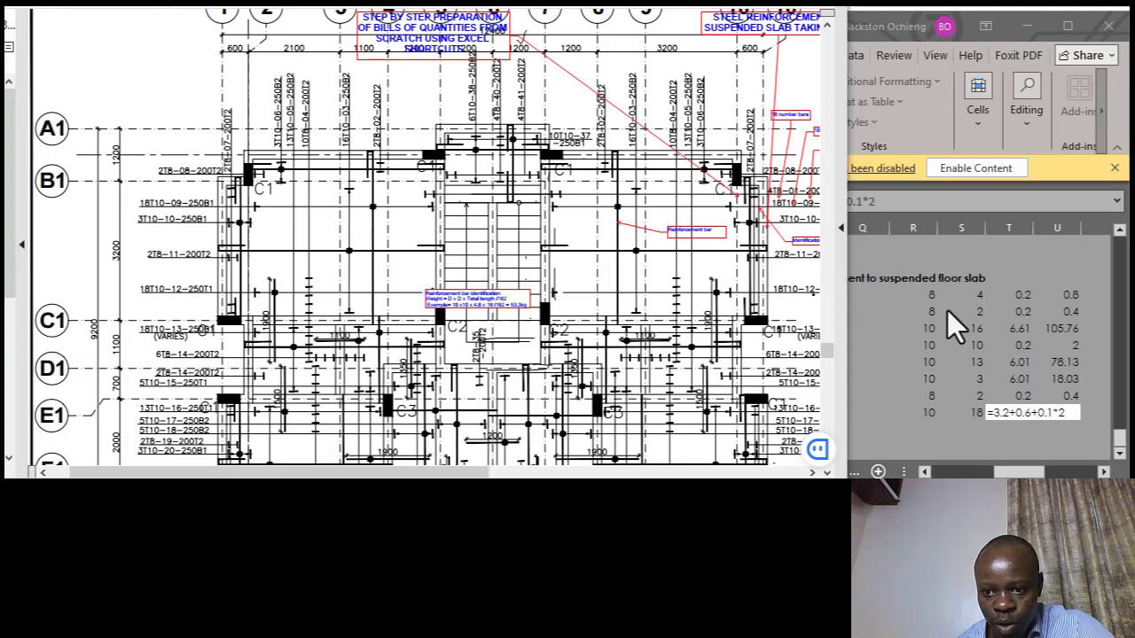
click(946, 199)
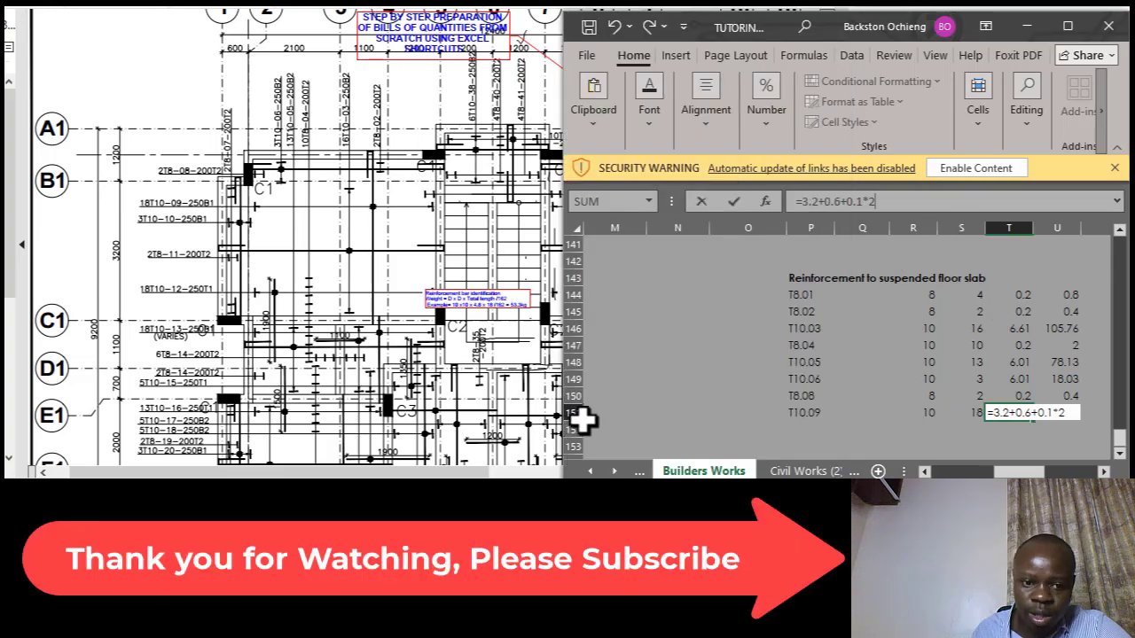
key(ctrl+super+o)
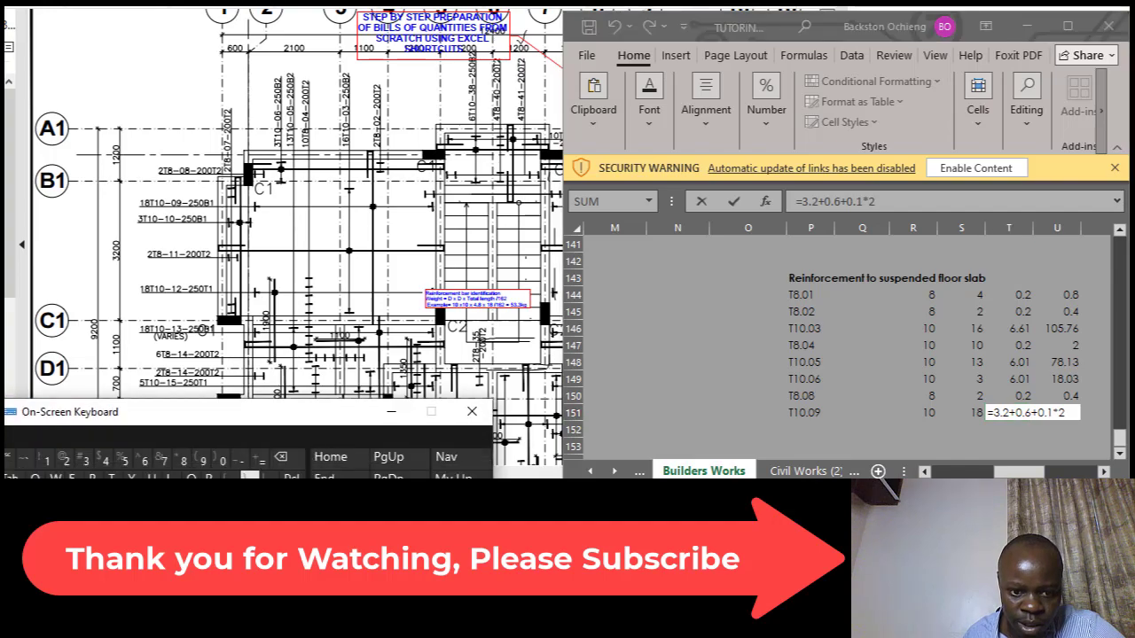
click(892, 200)
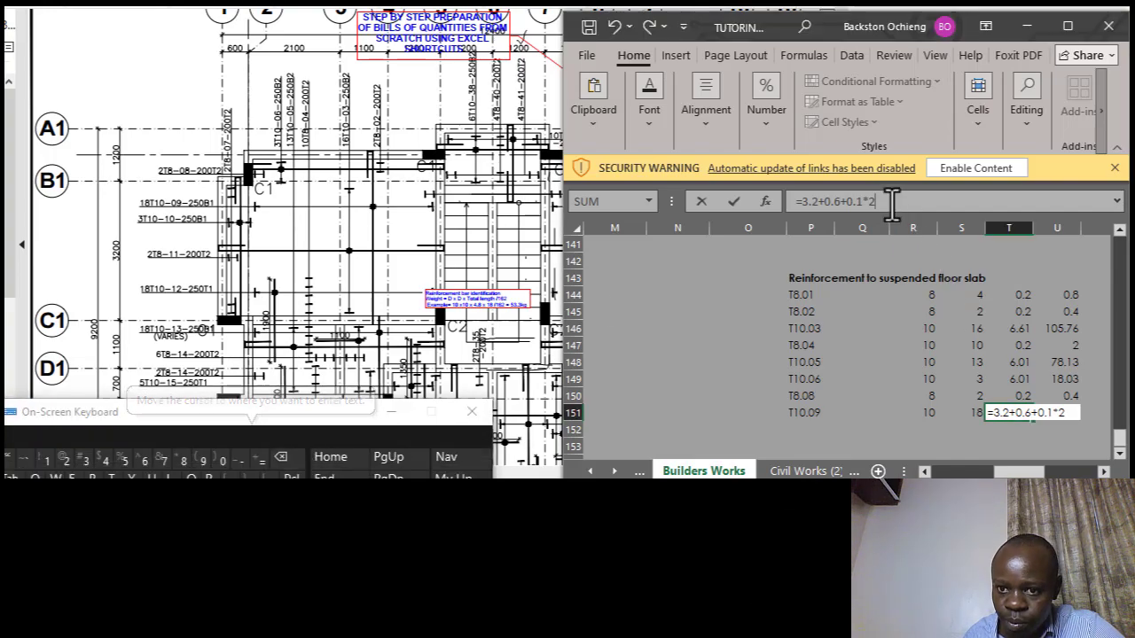
drag(247, 410, 261, 459)
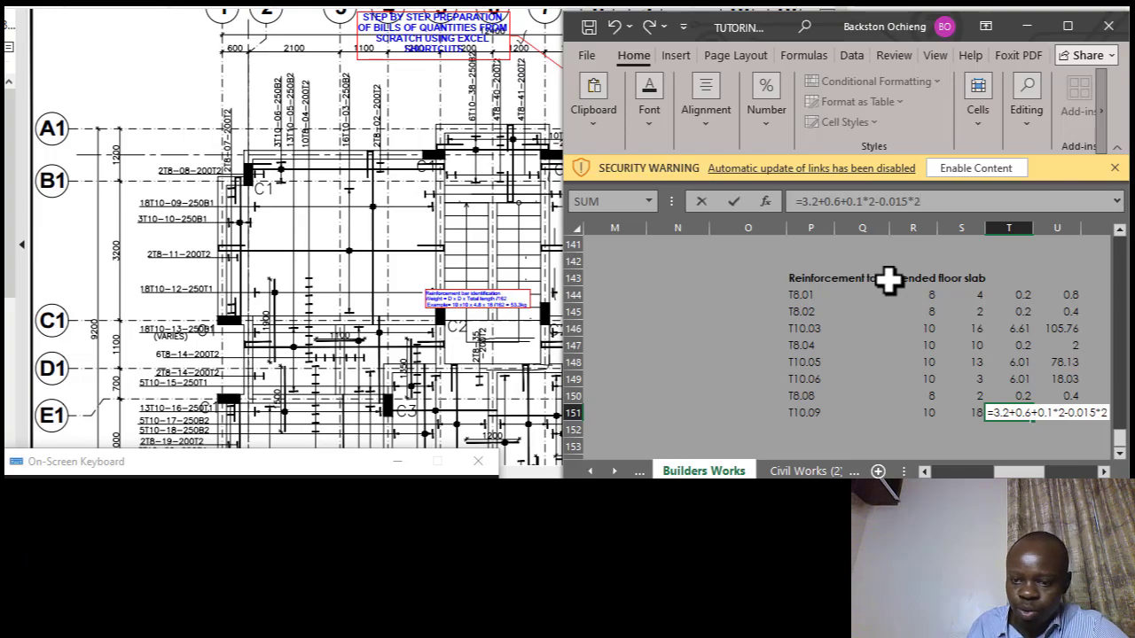
Check the bar on the drawing and extend the length formula in T151 with +0.15-0.015*2.
text(+)
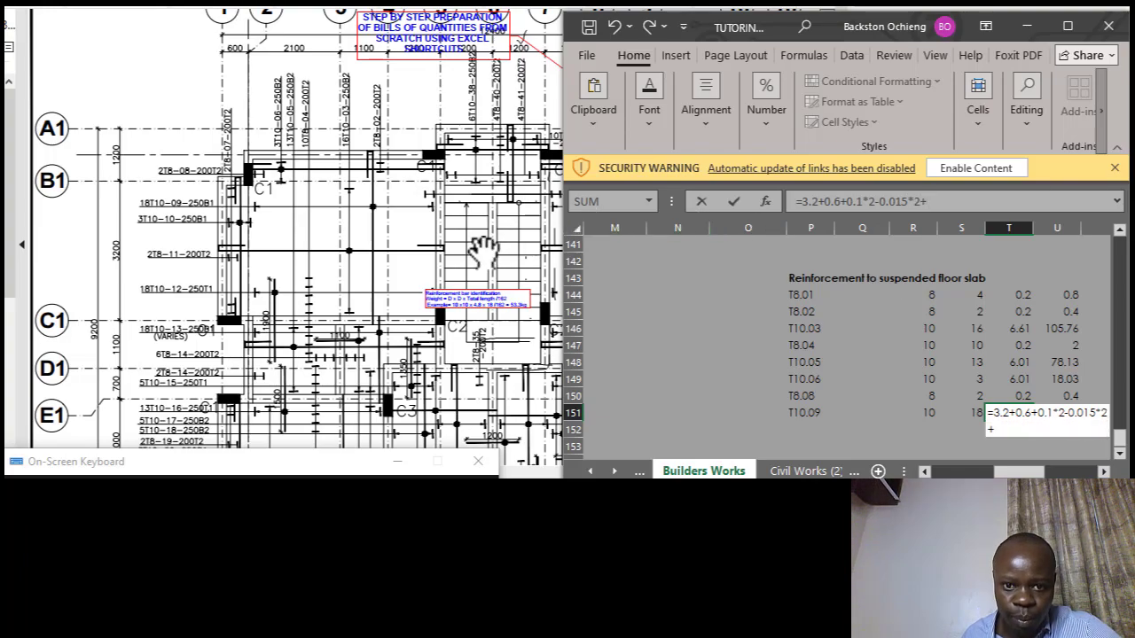
click(484, 251)
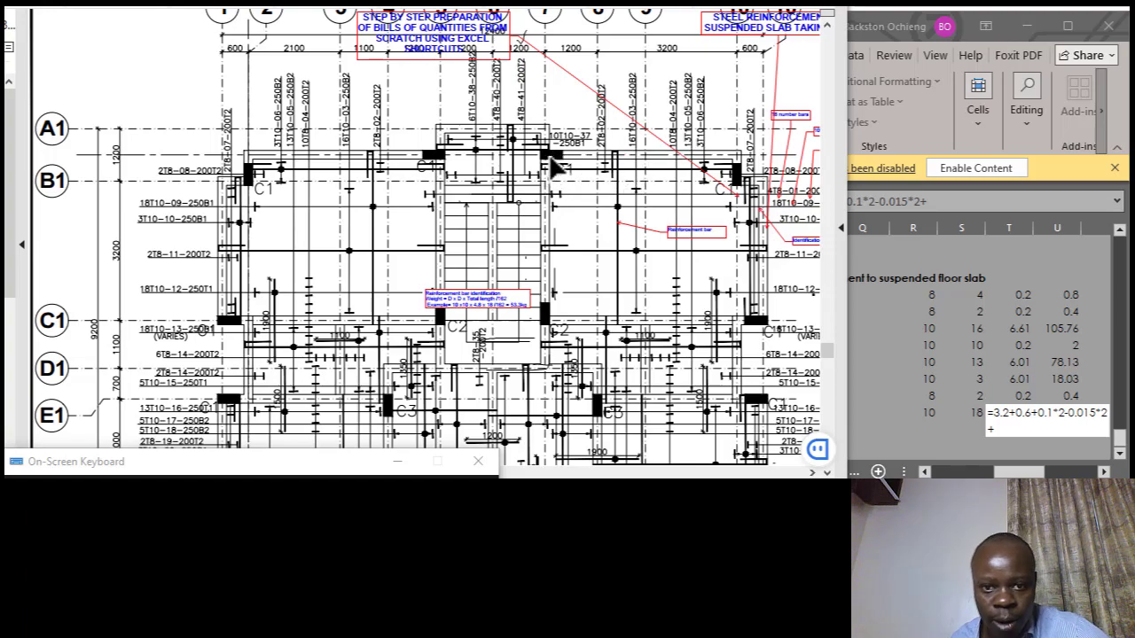
click(937, 201)
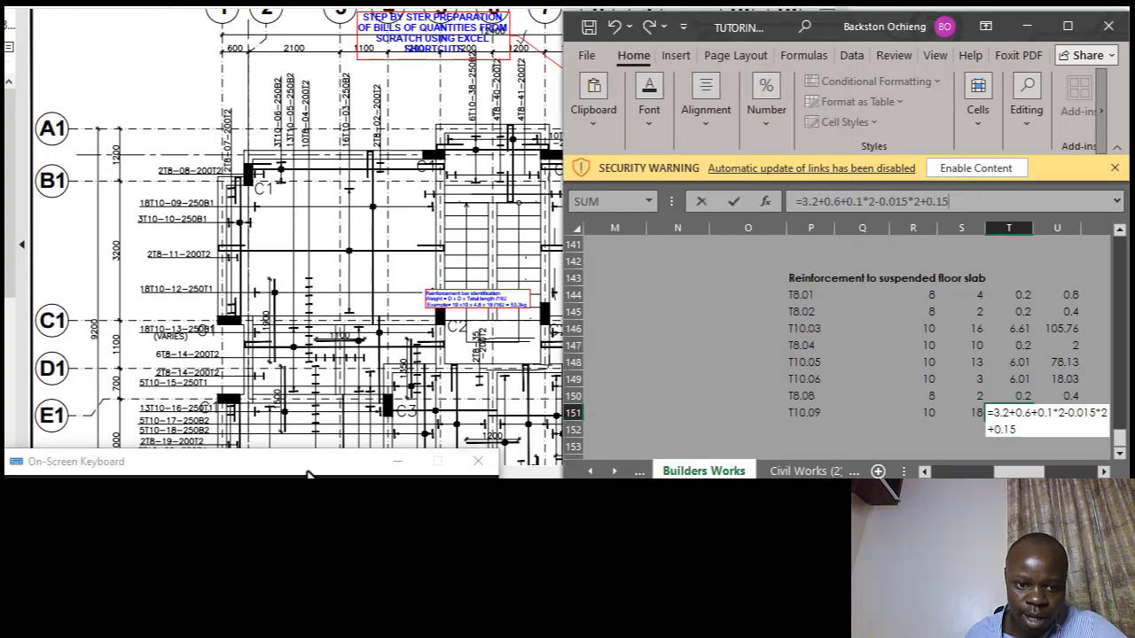
drag(309, 467, 330, 401)
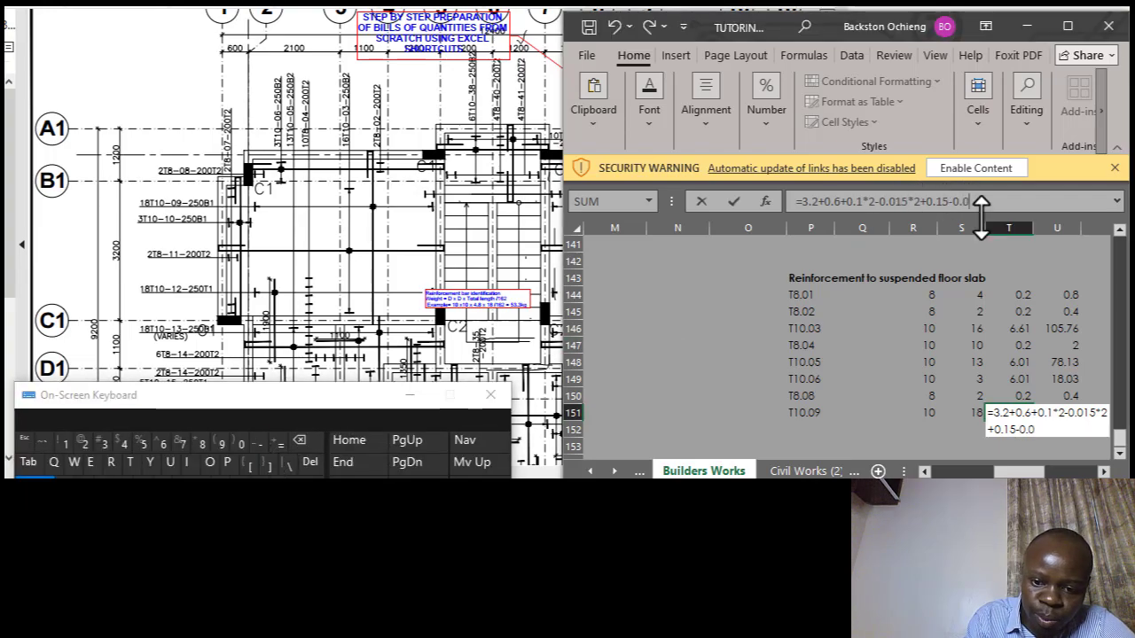
text(*2)
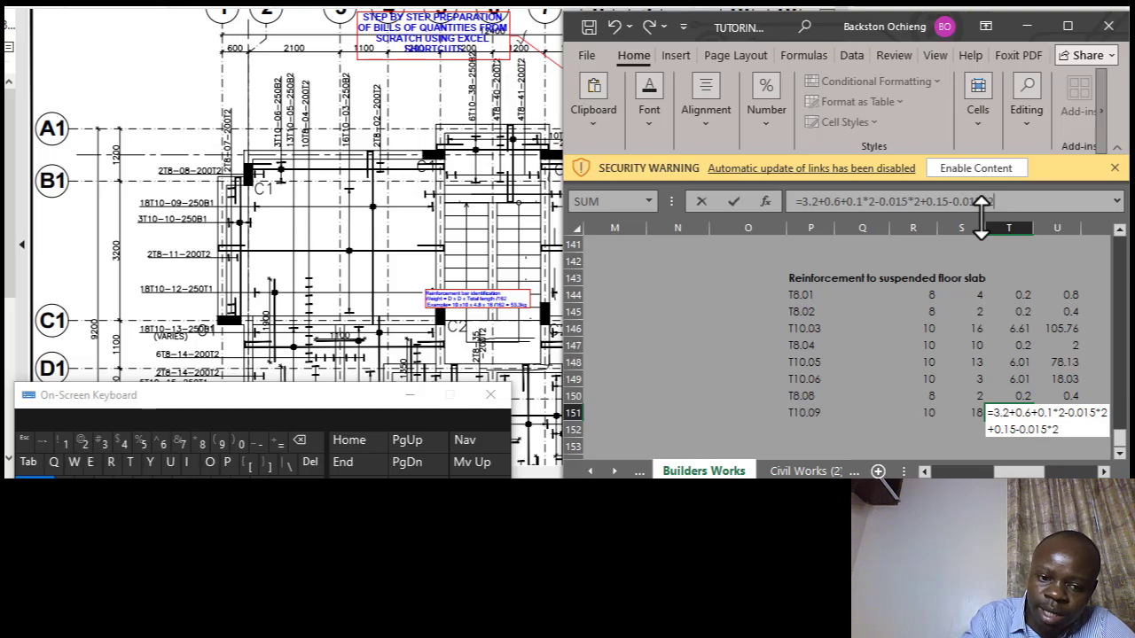
drag(337, 396, 332, 460)
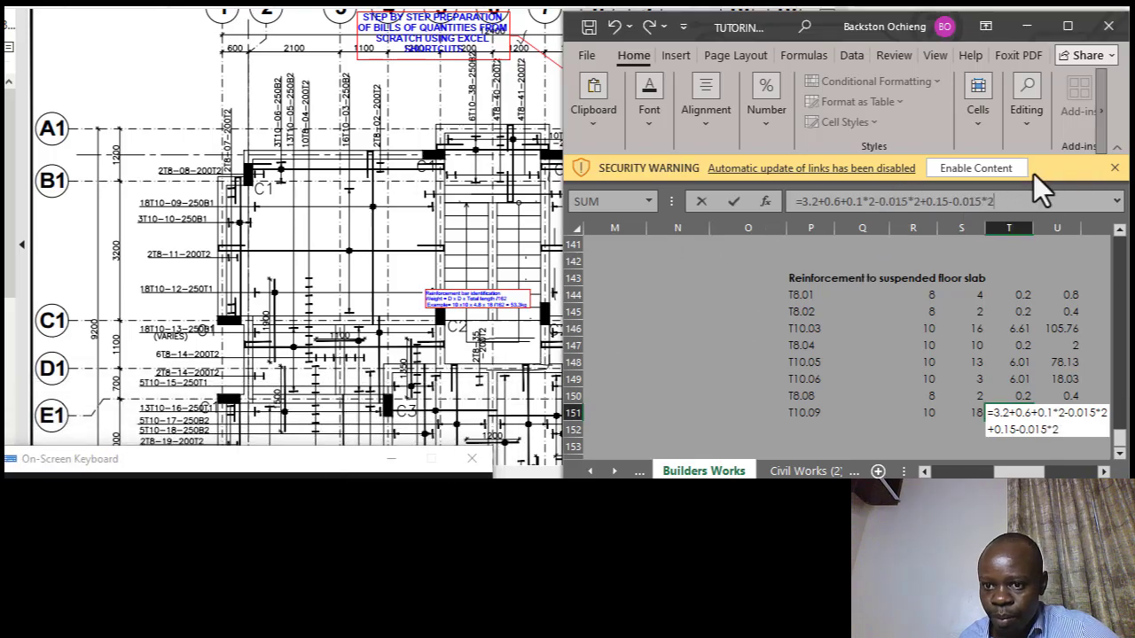
Inspect the bar ends at the slab edge on the drawing and finish the T151 length formula with +0.6.
text(+)
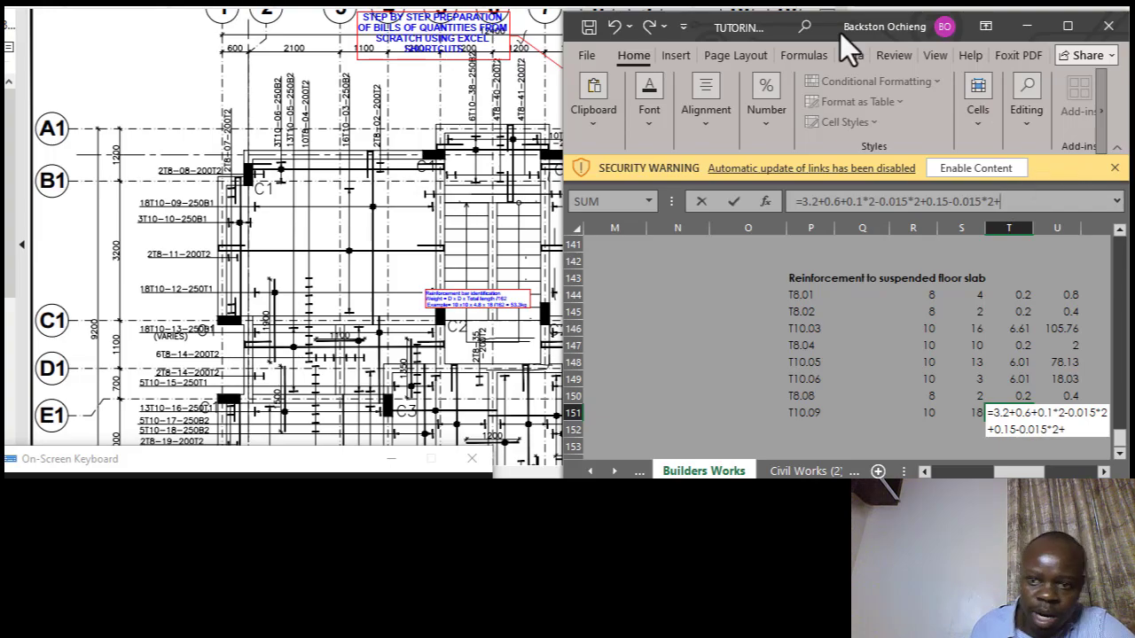
click(434, 231)
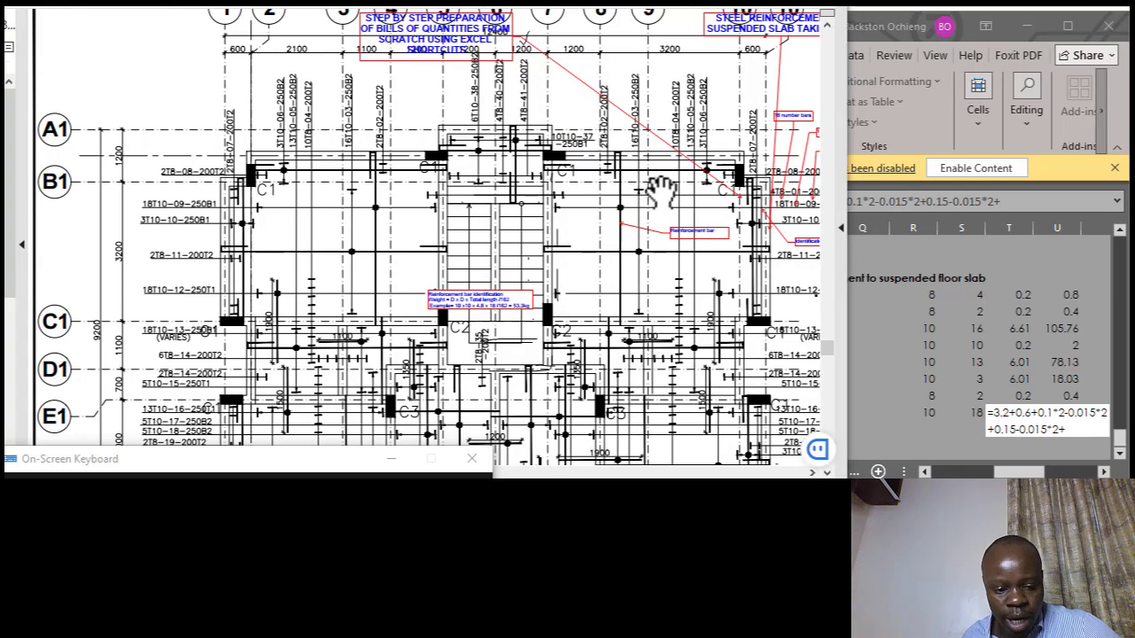
scroll(658, 194, up, 2)
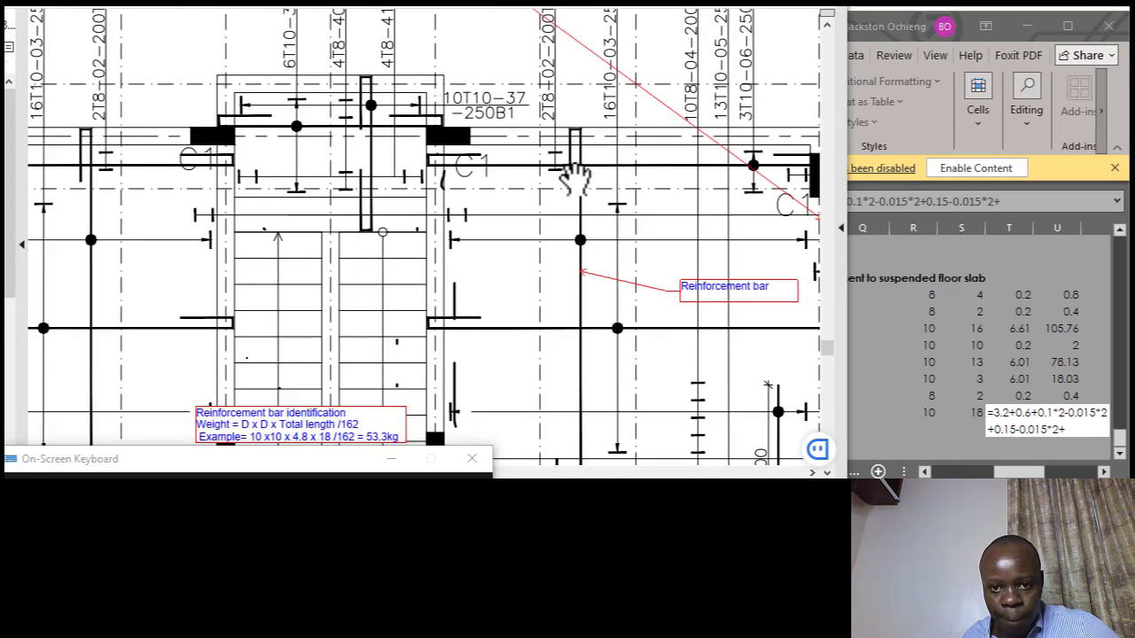
click(1022, 213)
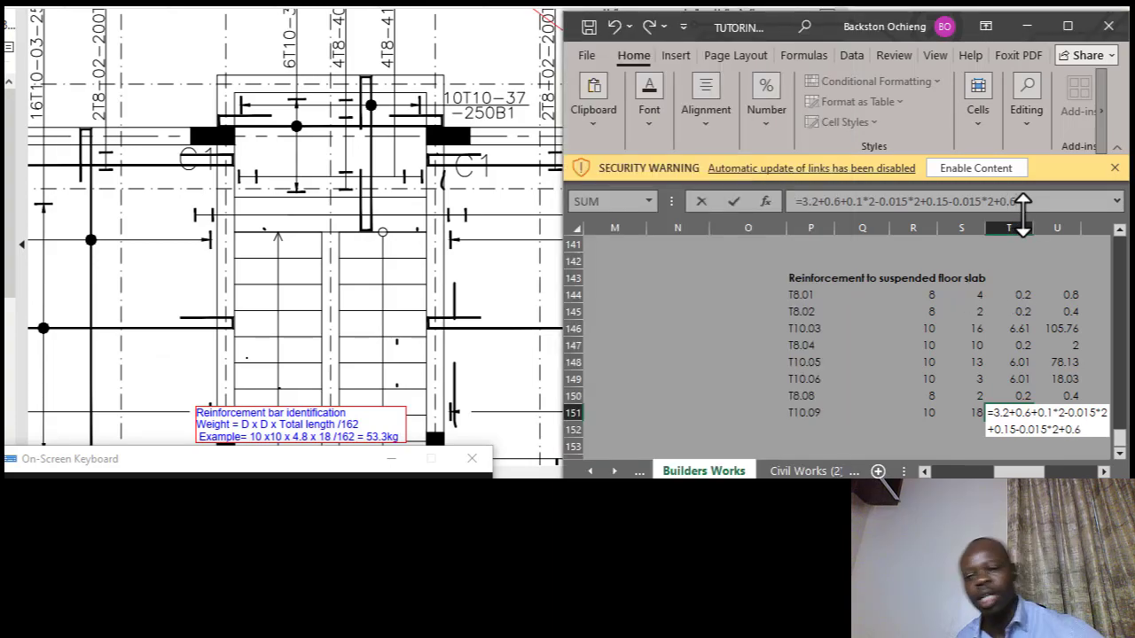
key(Return)
Check the T151 length formula and copy the total length formula from U150 down to U151.
click(1037, 412)
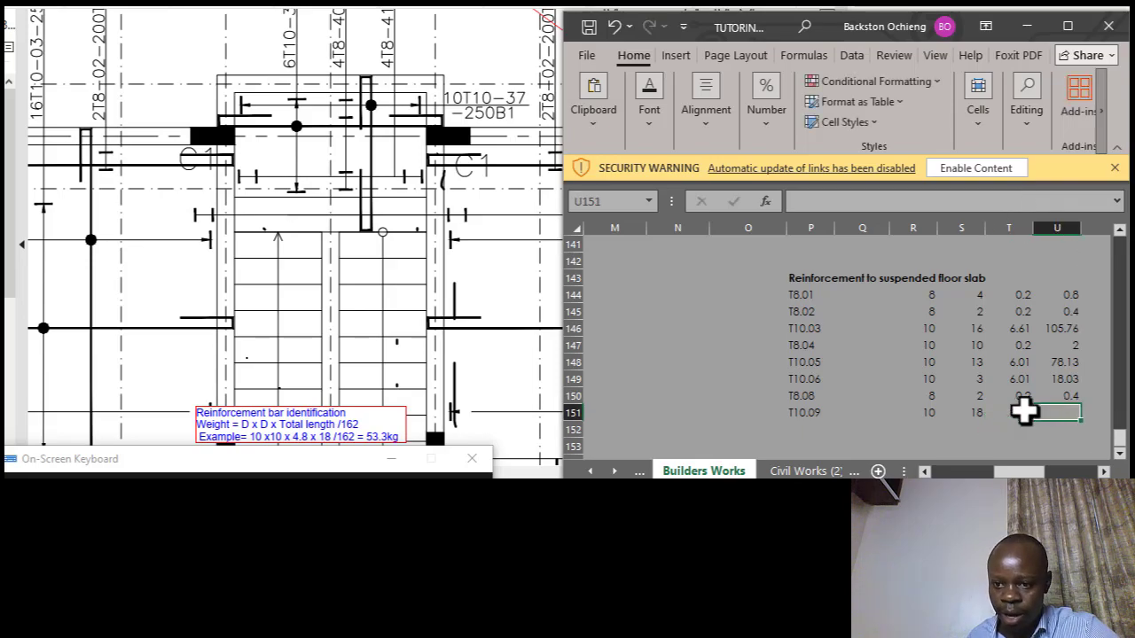
click(1019, 413)
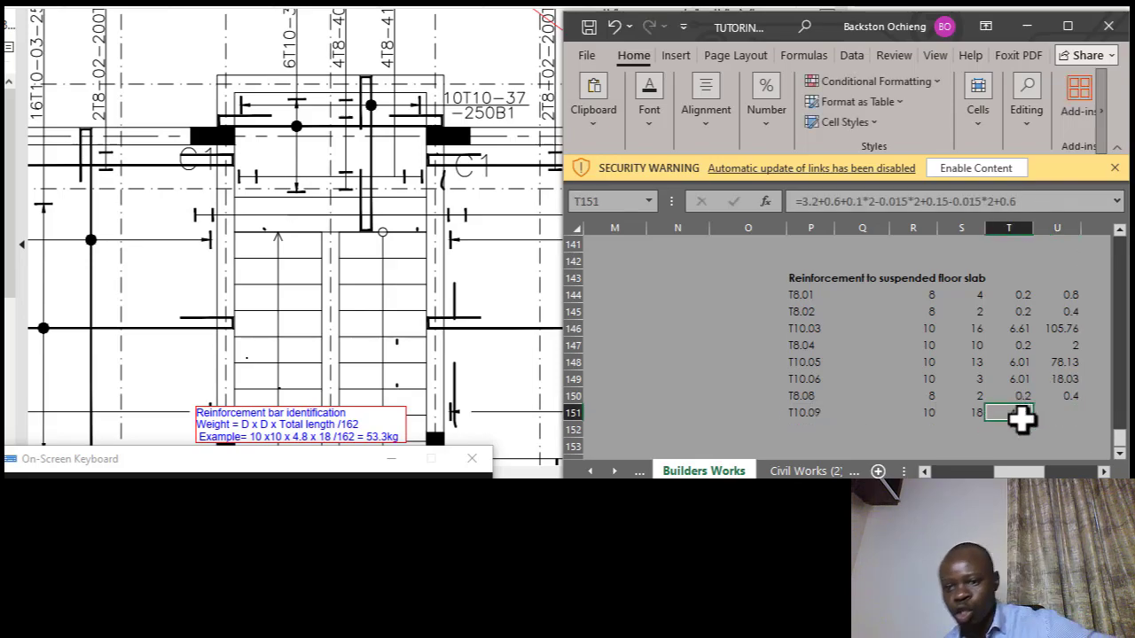
click(1065, 396)
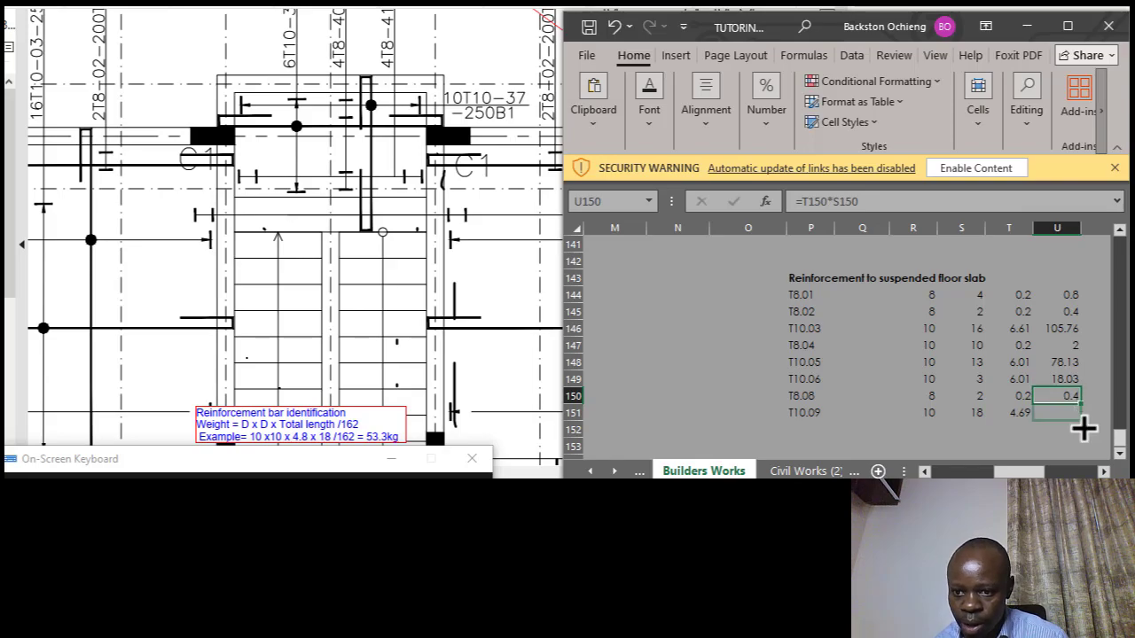
drag(1083, 428, 1089, 424)
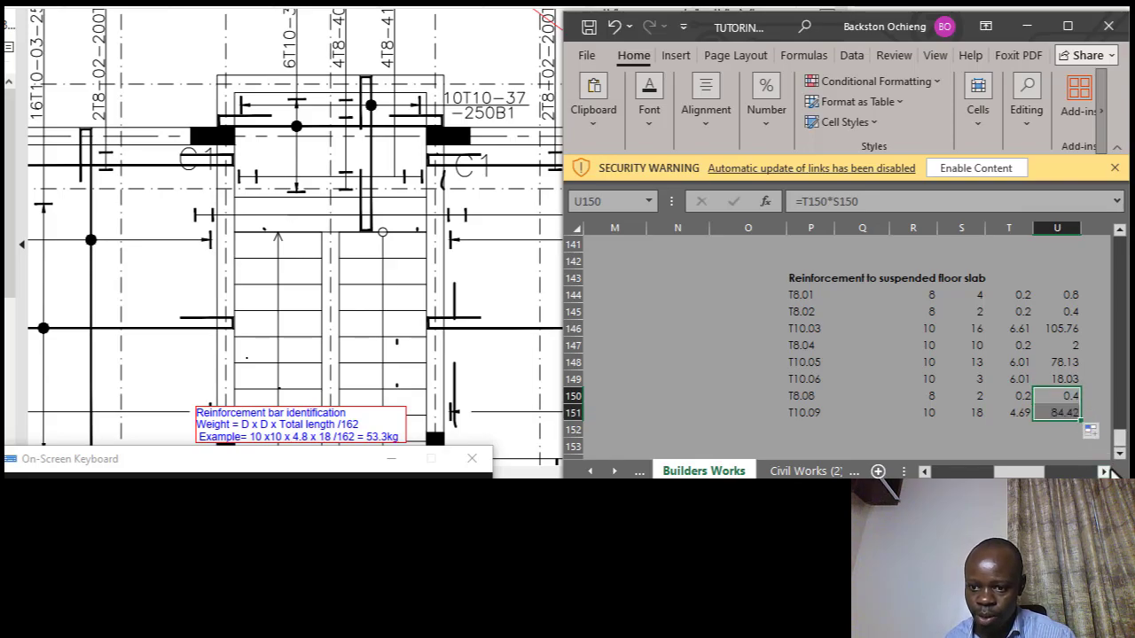
Enter the divisor 162 in V151 for the T10.09 row.
click(1105, 472)
click(1105, 471)
click(1010, 430)
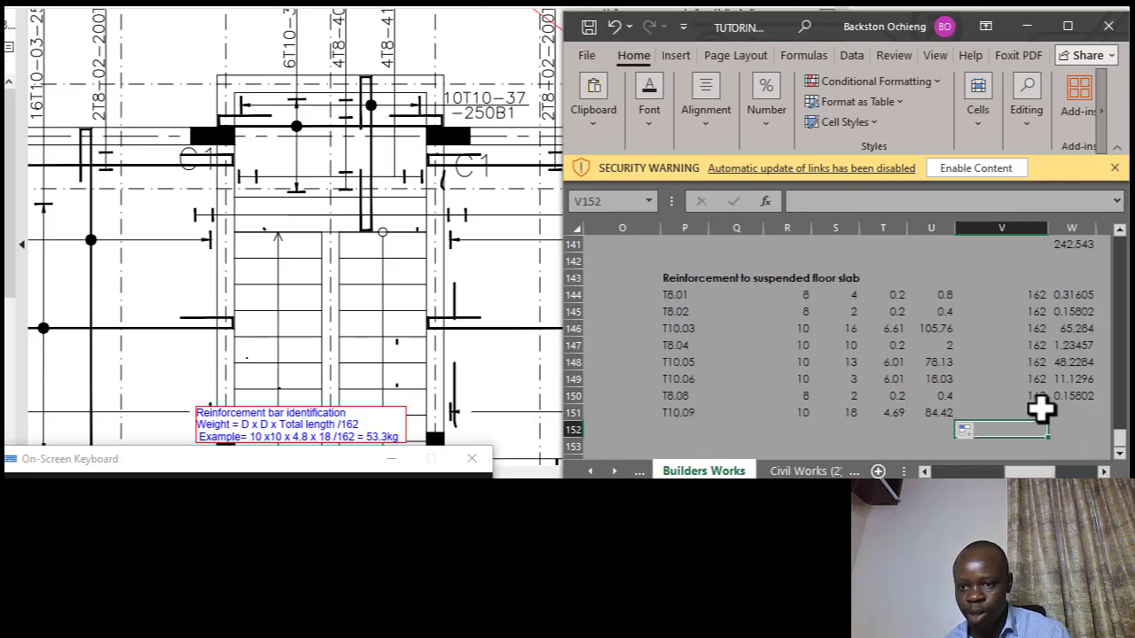
click(1041, 410)
text(162)
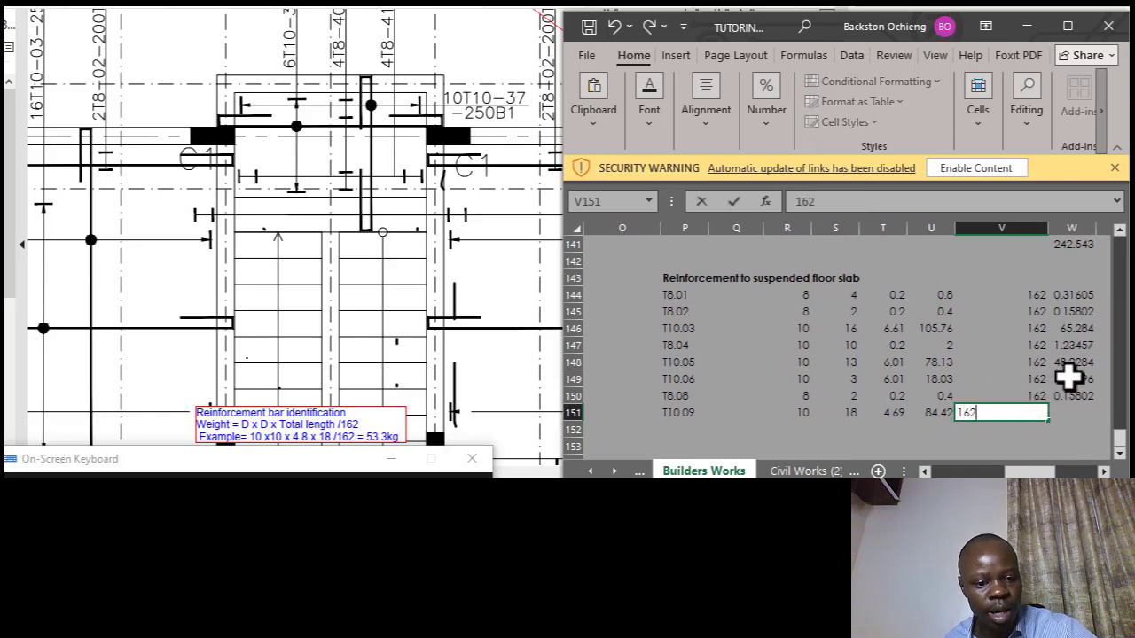
click(1047, 345)
Copy the weight formula from W150 down to W151 for the T10.09 row and check its cell references.
click(1062, 400)
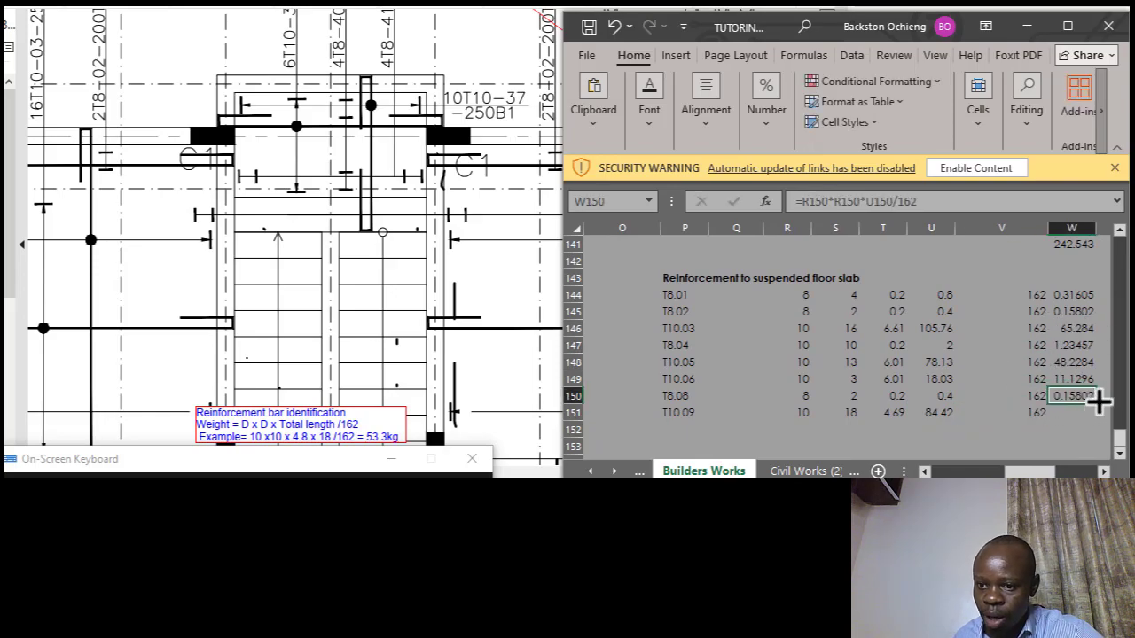
drag(1098, 409, 1099, 418)
click(1074, 413)
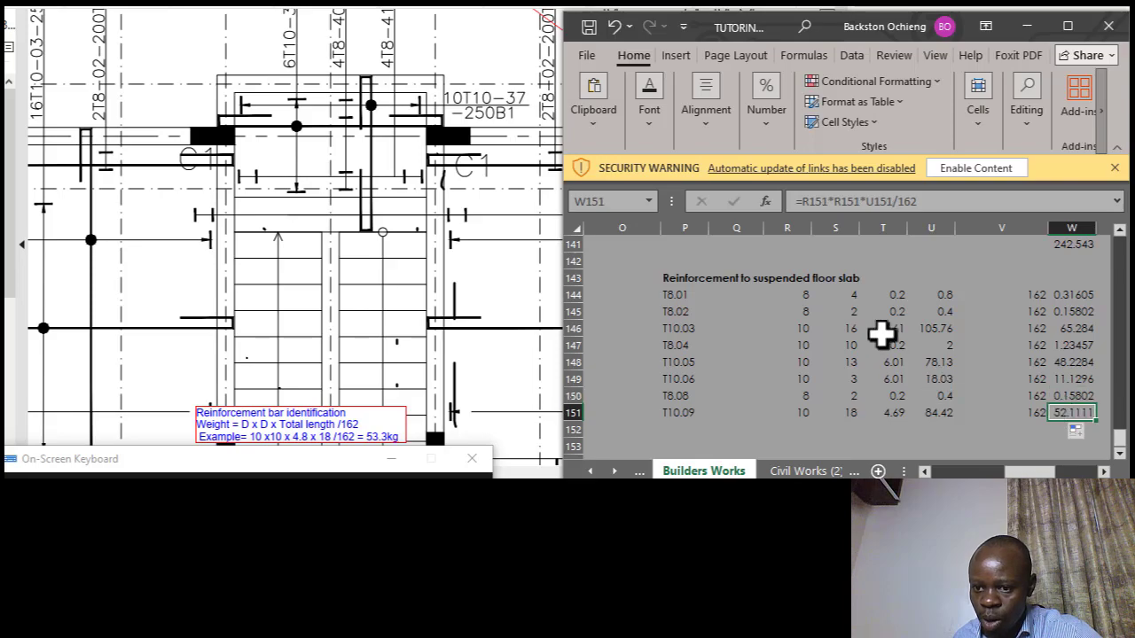
Check the weight formula in W151 for the T10.09 row and save the workbook.
click(964, 203)
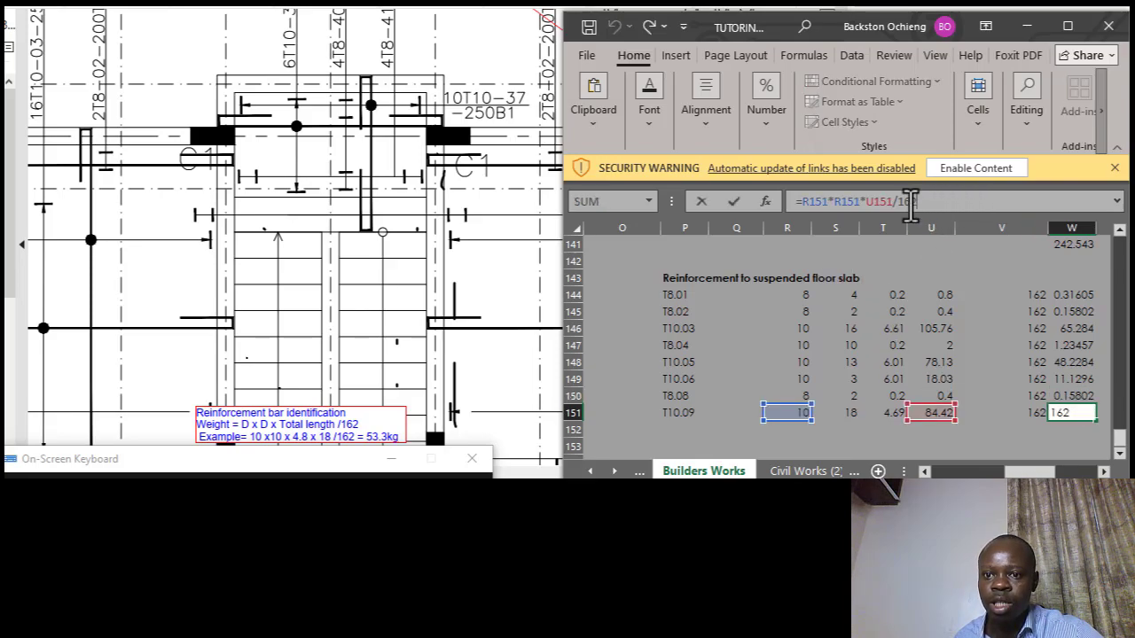
click(588, 31)
drag(1057, 379, 1042, 380)
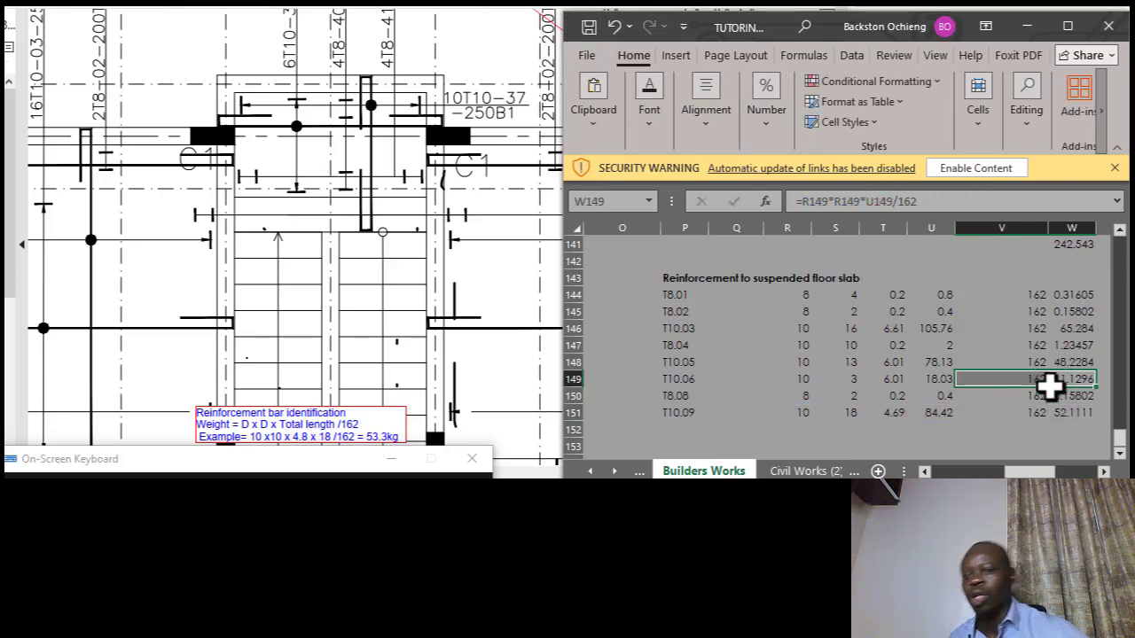
click(1062, 427)
click(1072, 414)
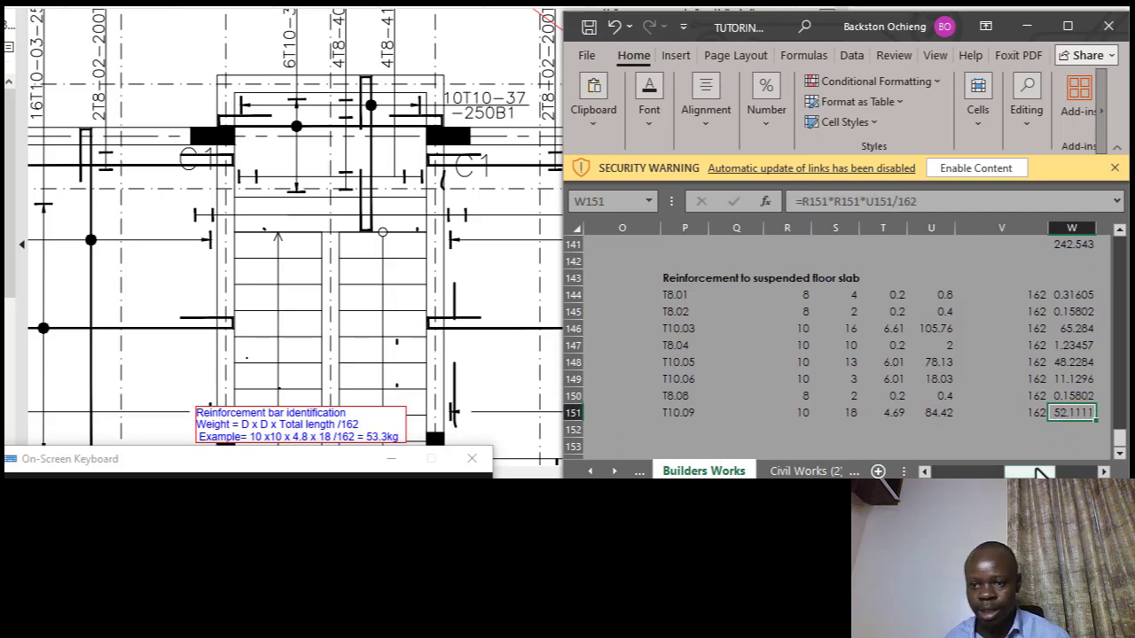
Switch to the slab drawing and examine the bar callouts near grid line 10, around 18T10-09-250B1 and 3T10-10-250B1.
click(444, 310)
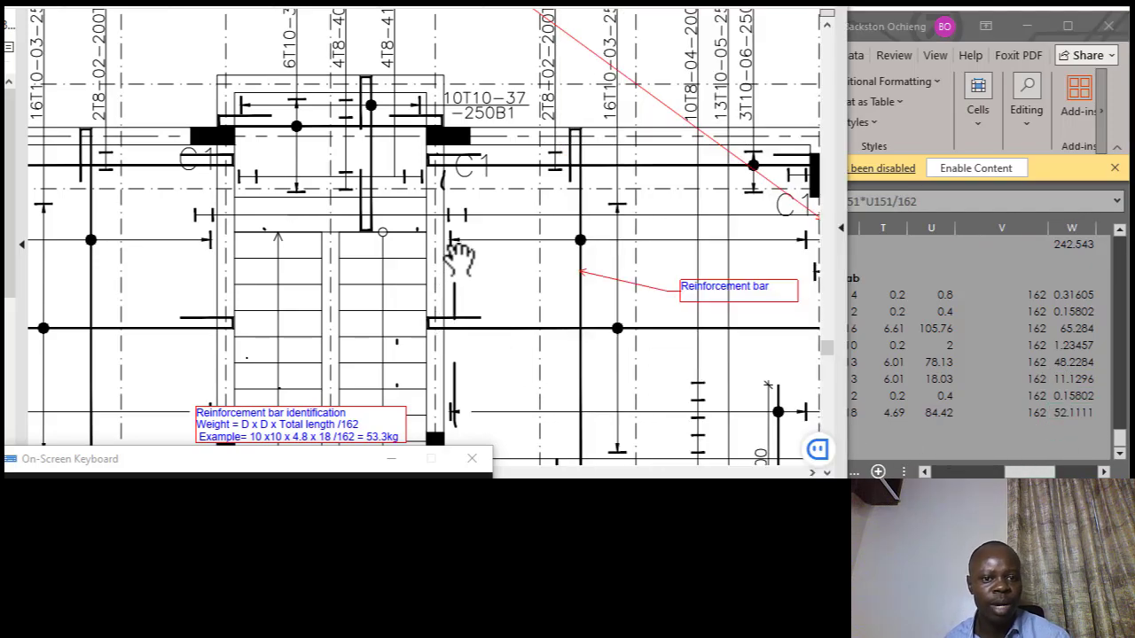
scroll(458, 257, down, 3)
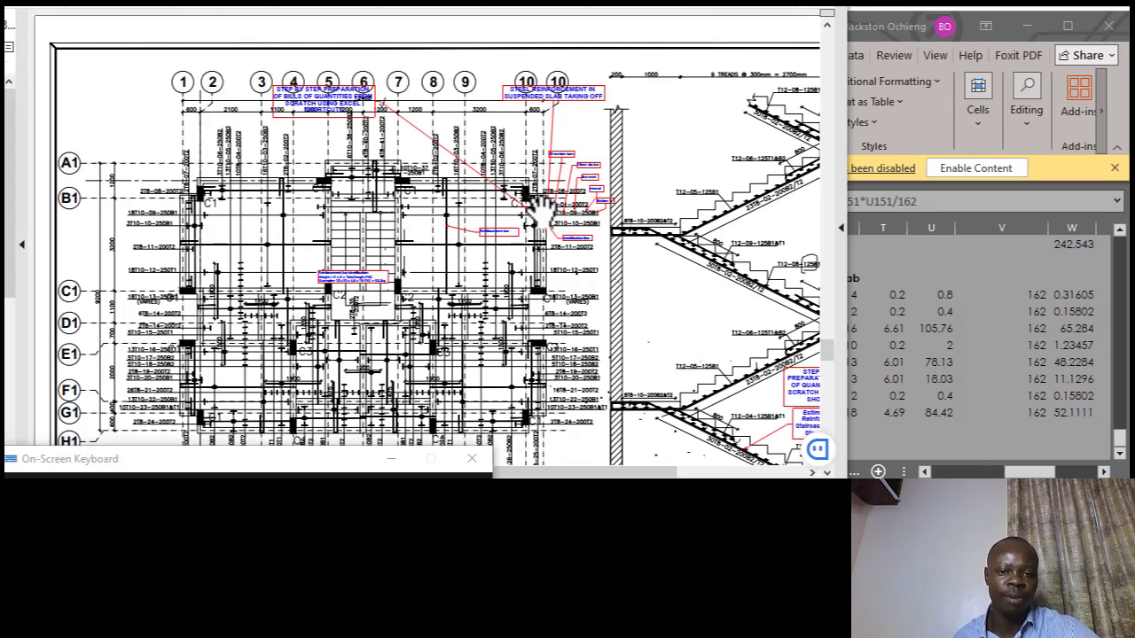
scroll(517, 213, up, 3)
scroll(516, 213, up, 2)
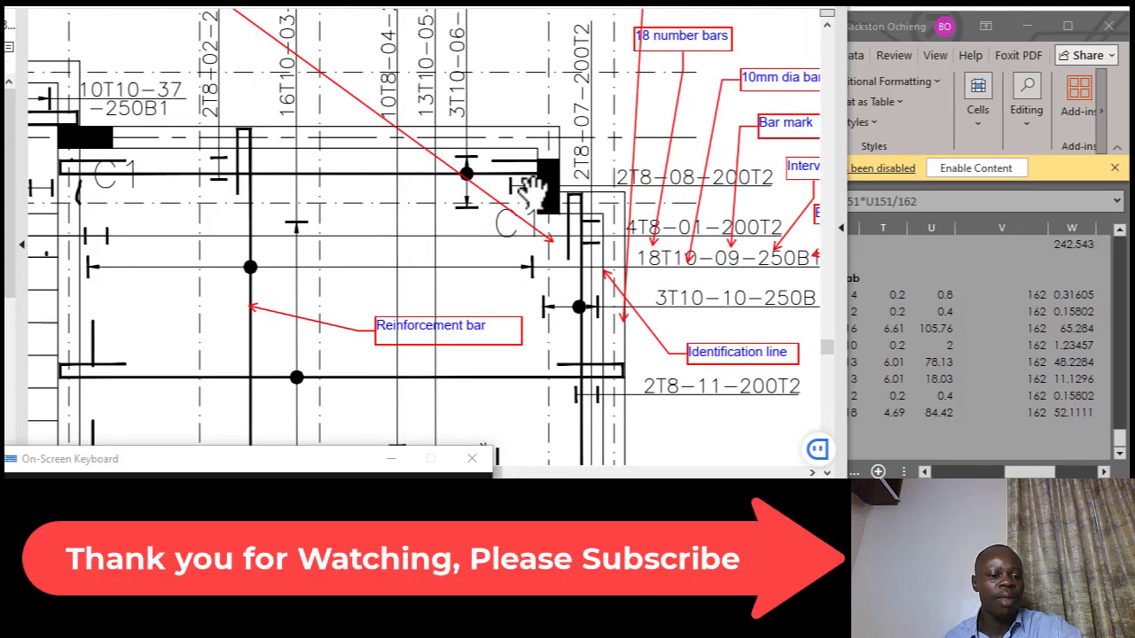
scroll(587, 399, down, 2)
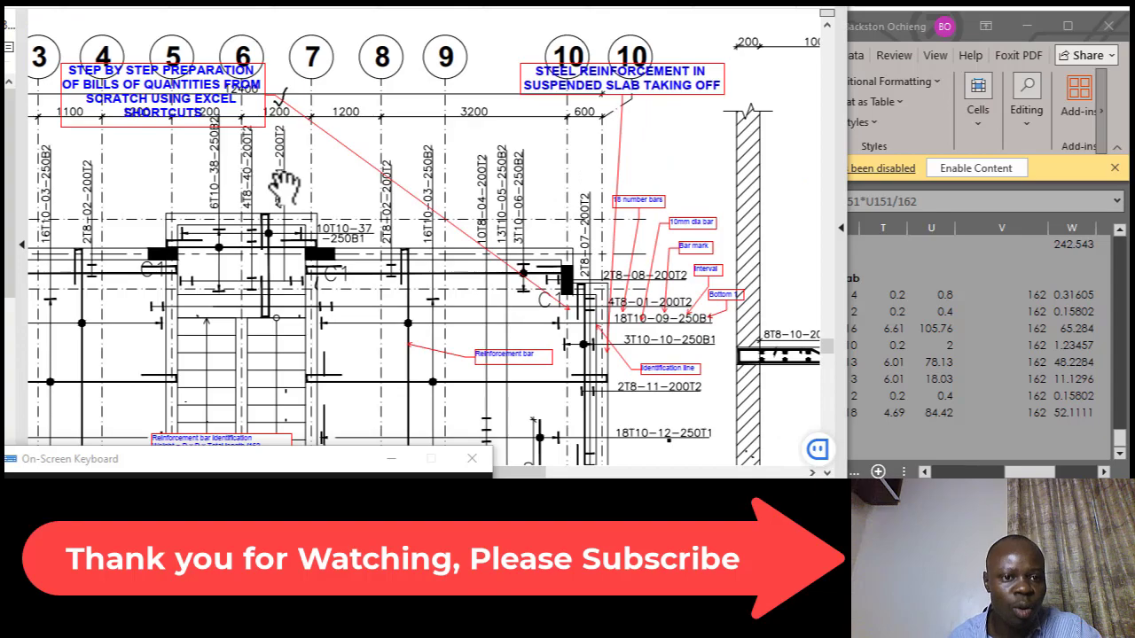